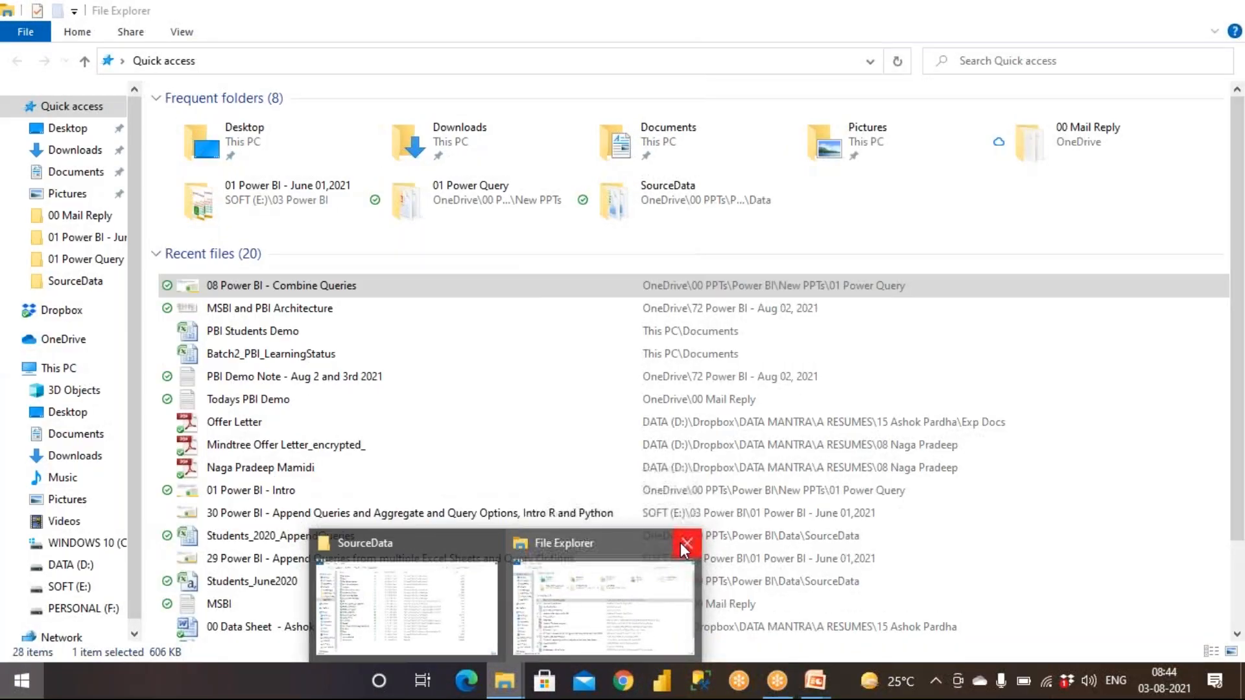
# - Close the spare File Explorer window showing Quick access and launch Power BI Desktop to a blank report, dismissing its welcome screen
pyautogui.click(680, 544)
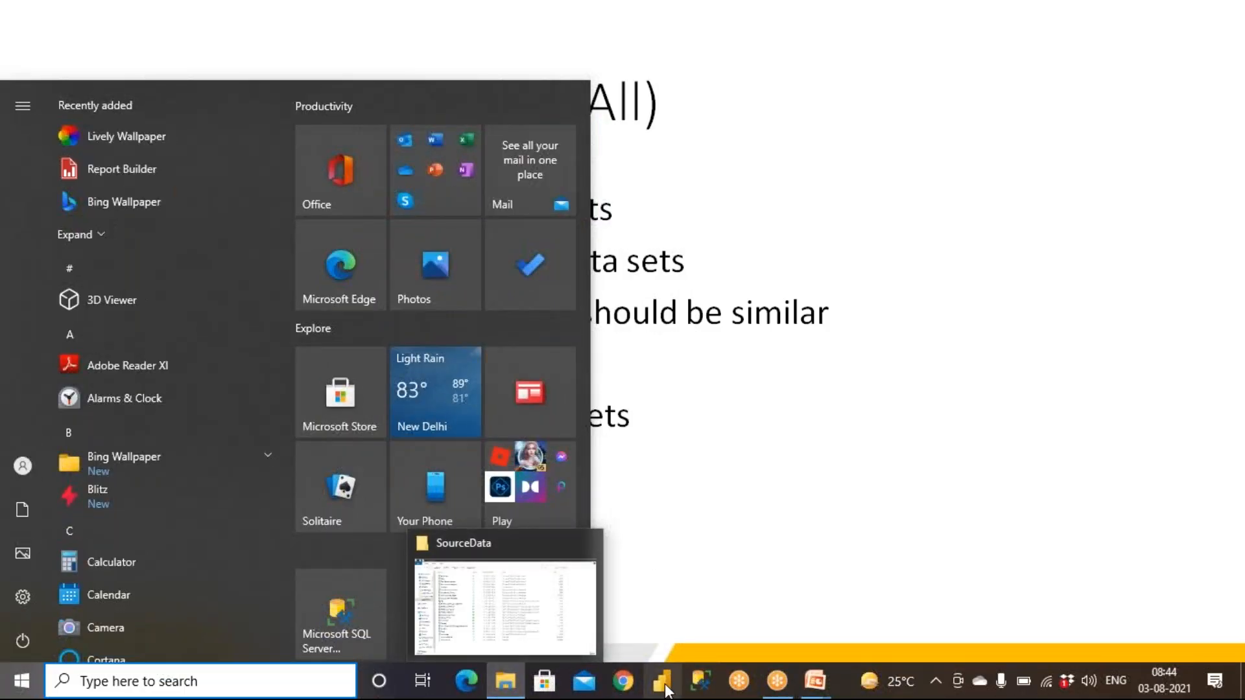
pyautogui.click(665, 685)
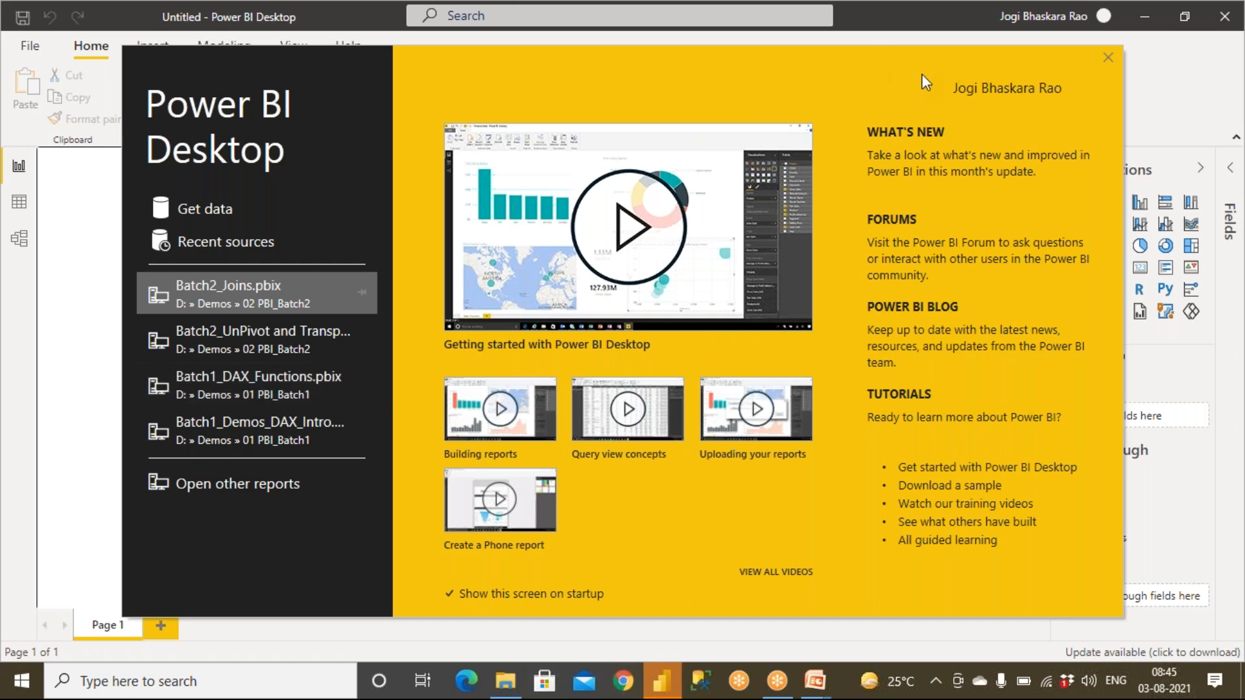
pyautogui.click(1107, 58)
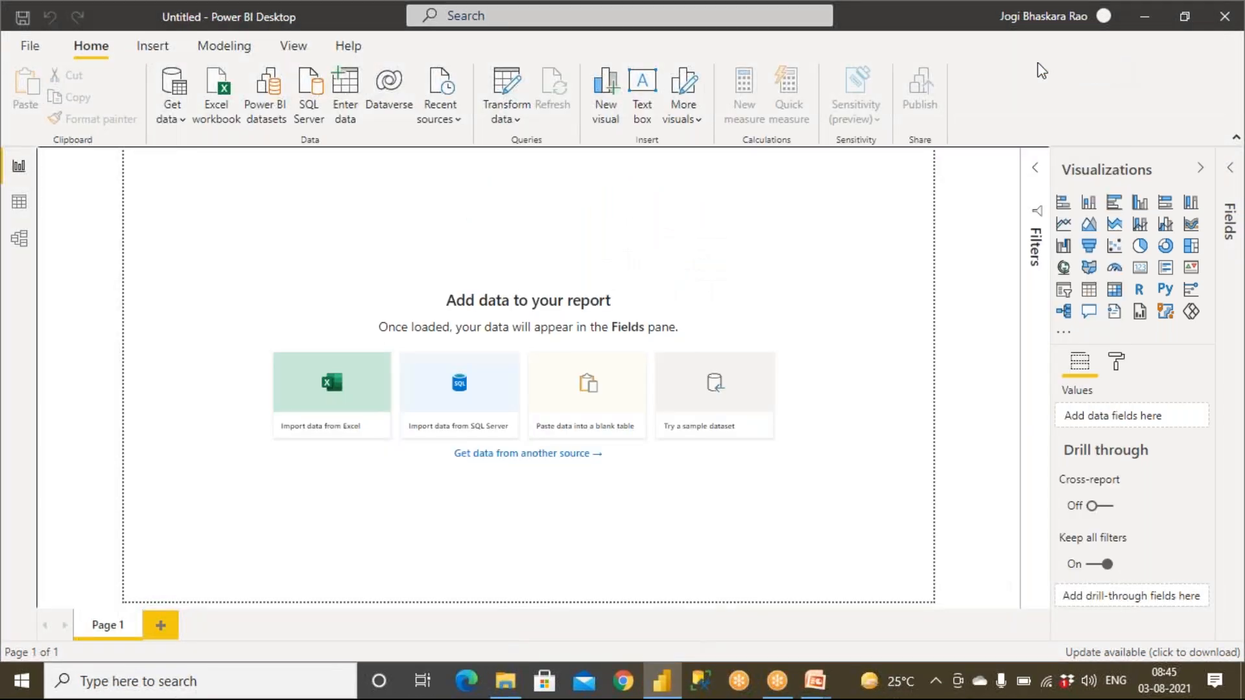
# - Copy the Students_Apr2020, Students_May2020 and Students_June2020 files from the SourceData folder in File Explorer
pyautogui.click(505, 680)
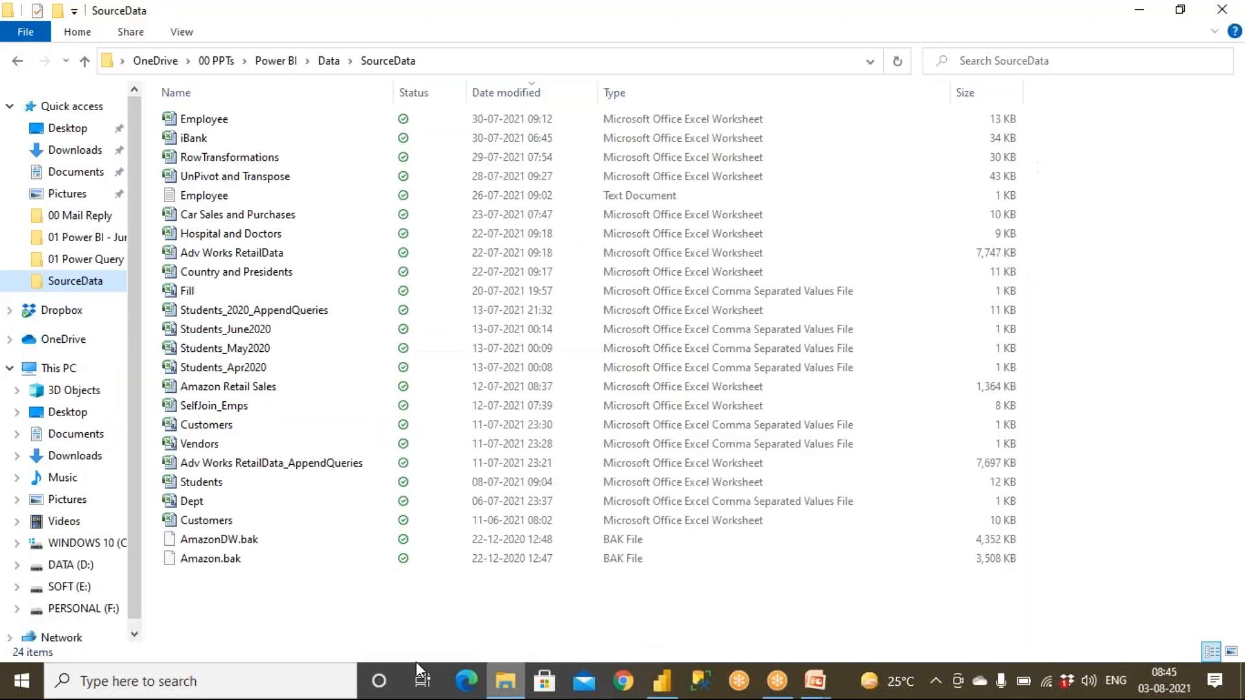
pyautogui.click(248, 367)
pyautogui.keyDown('ctrl'); pyautogui.click(249, 347); pyautogui.keyUp('ctrl')
pyautogui.keyDown('ctrl'); pyautogui.click(250, 329); pyautogui.keyUp('ctrl')
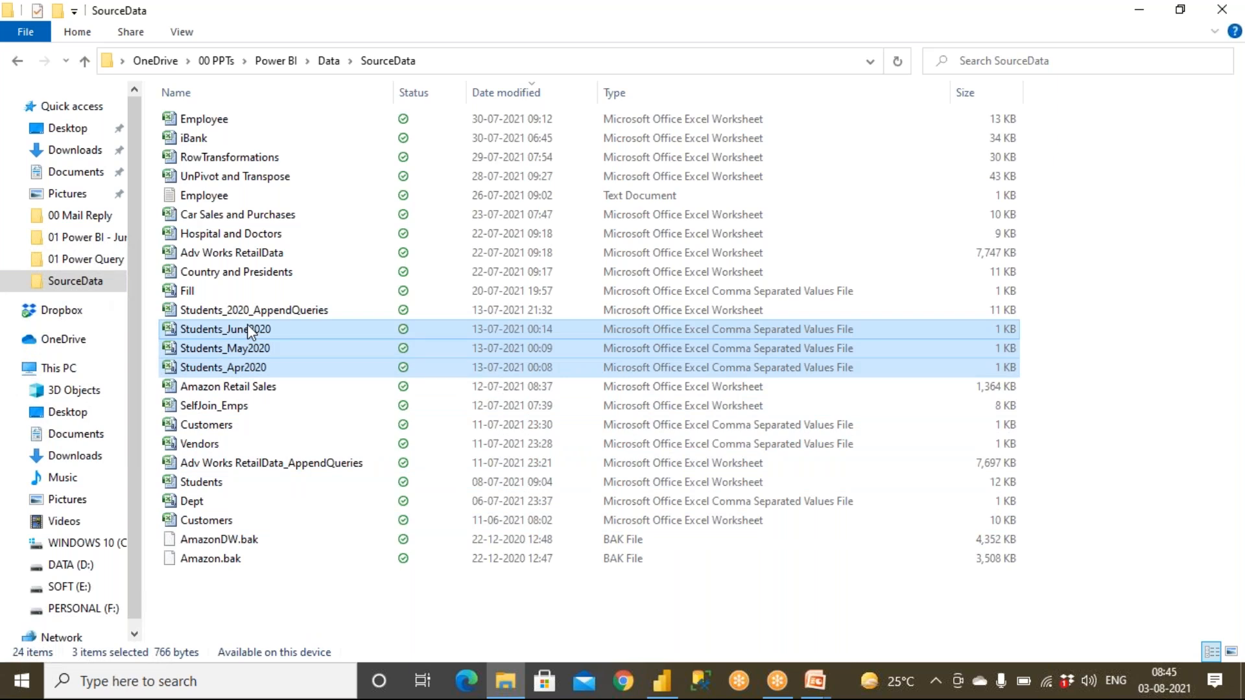
pyautogui.rightClick(250, 329)
pyautogui.click(290, 553)
# - Delete the iBankFile and HR Reports folders from the C: drive
pyautogui.click(97, 549)
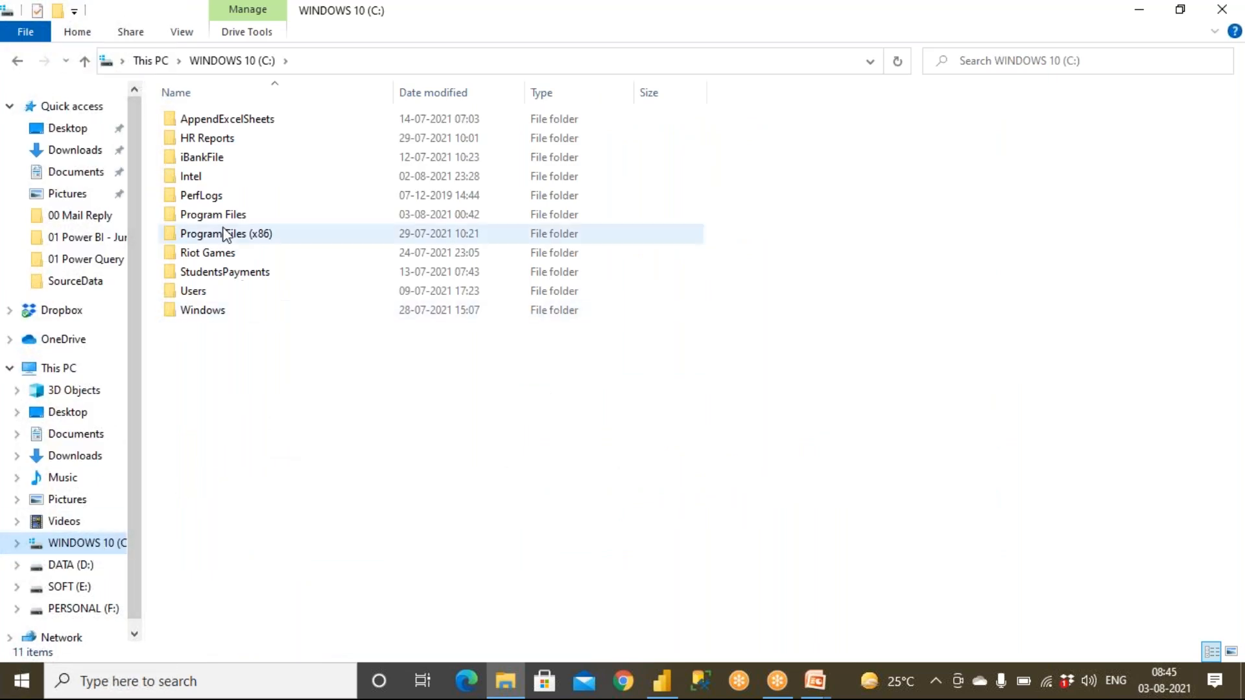
pyautogui.rightClick(214, 159)
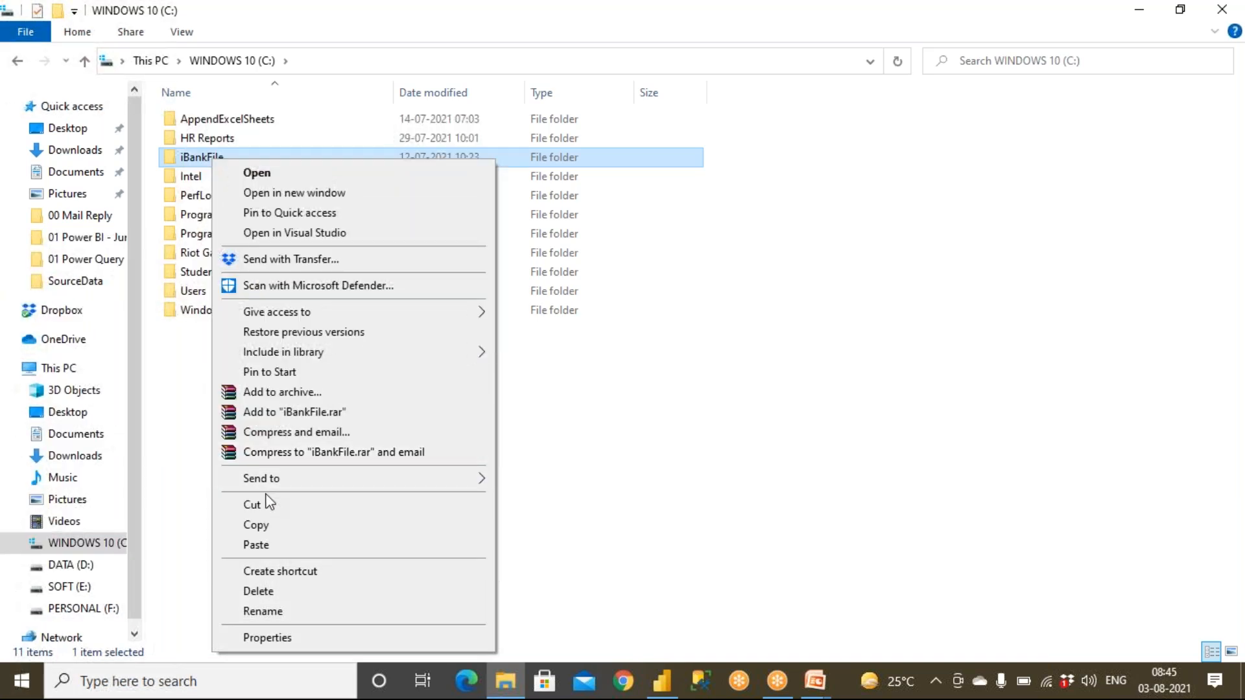
pyautogui.click(283, 593)
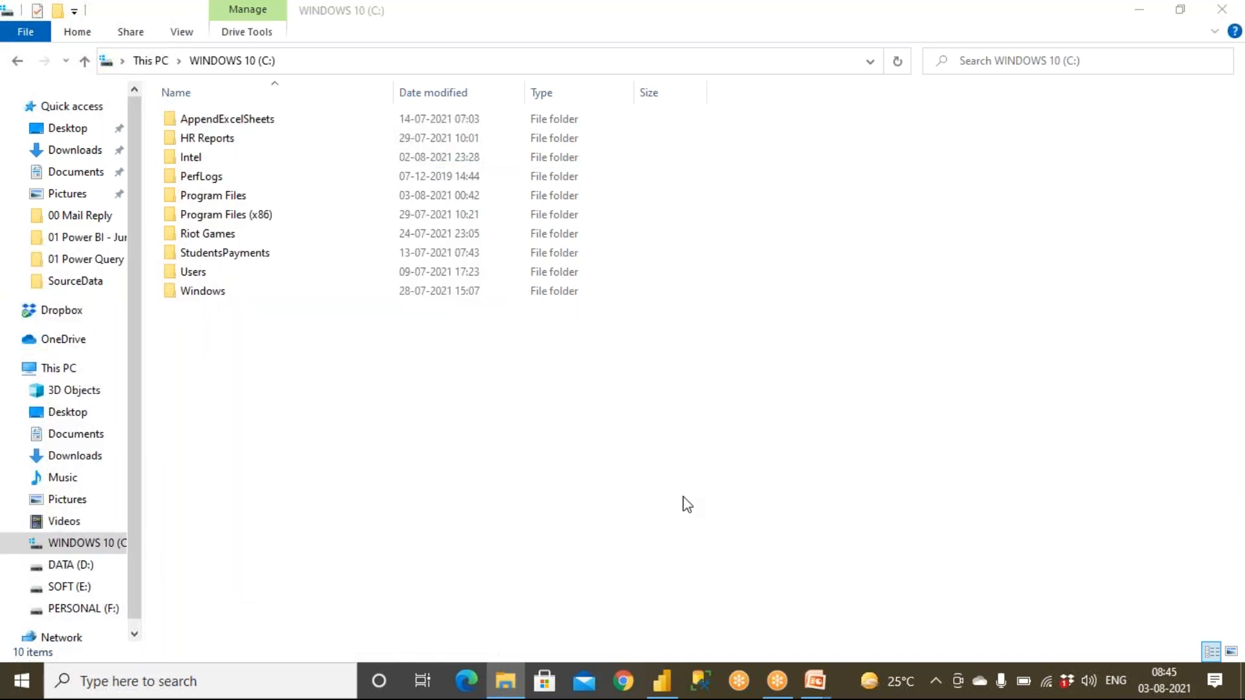
pyautogui.rightClick(217, 138)
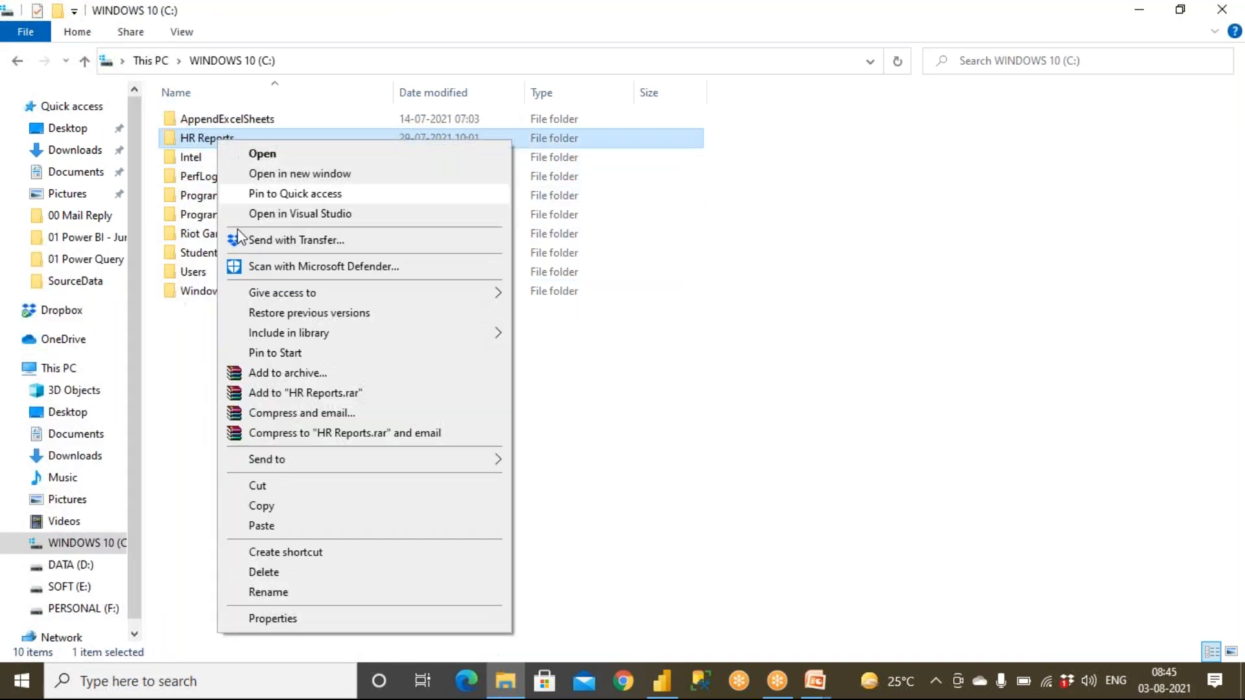
pyautogui.click(275, 572)
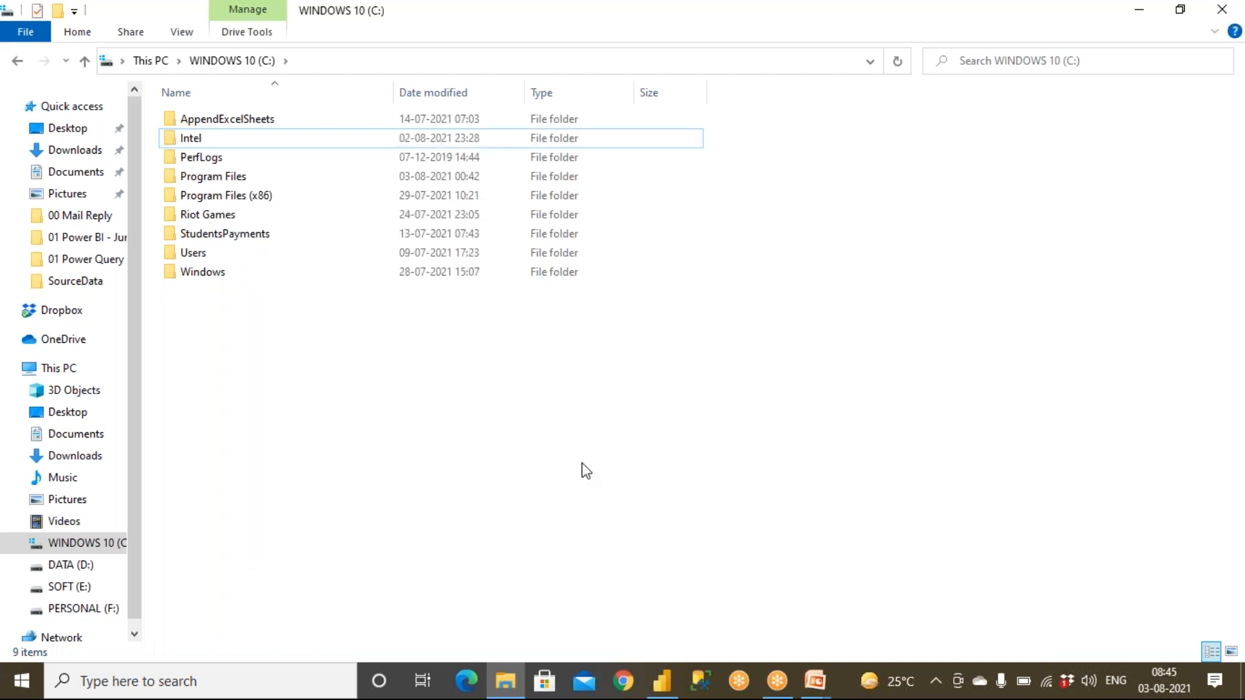
# - Replace the old contents of the StudentsPayments folder on C: with the three copied student files
pyautogui.doubleClick(274, 231)
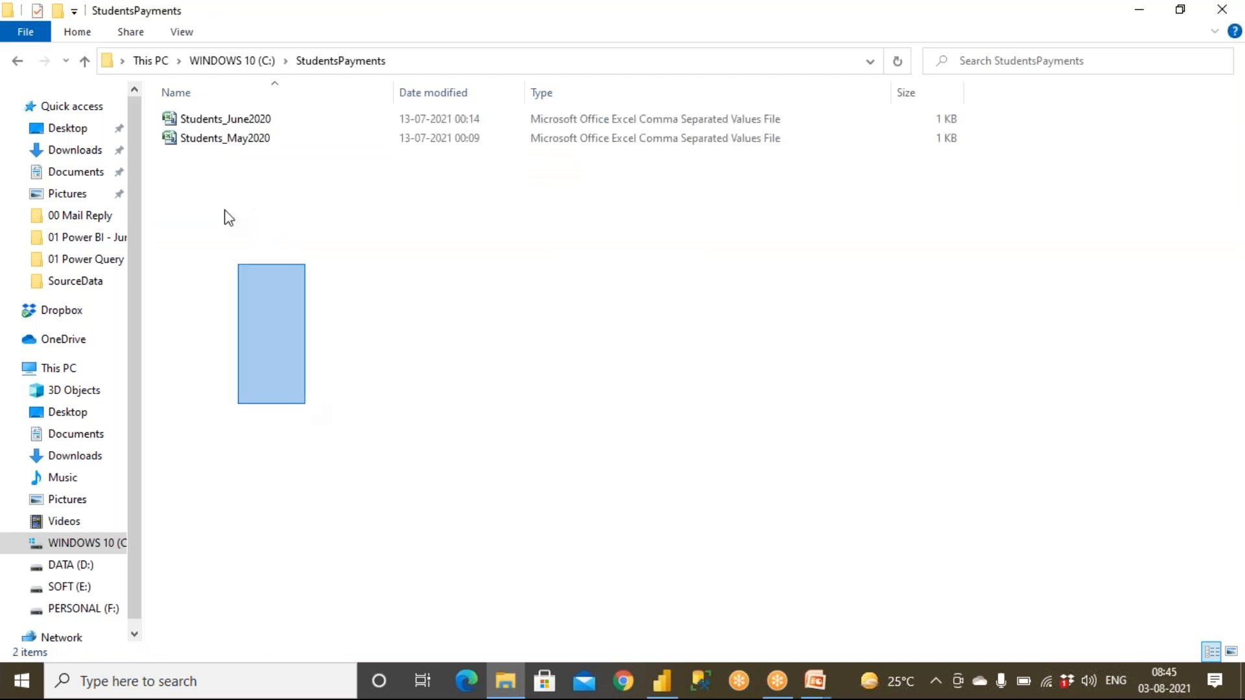
pyautogui.hotkey('ctrl', 'a')
pyautogui.press('Delete')
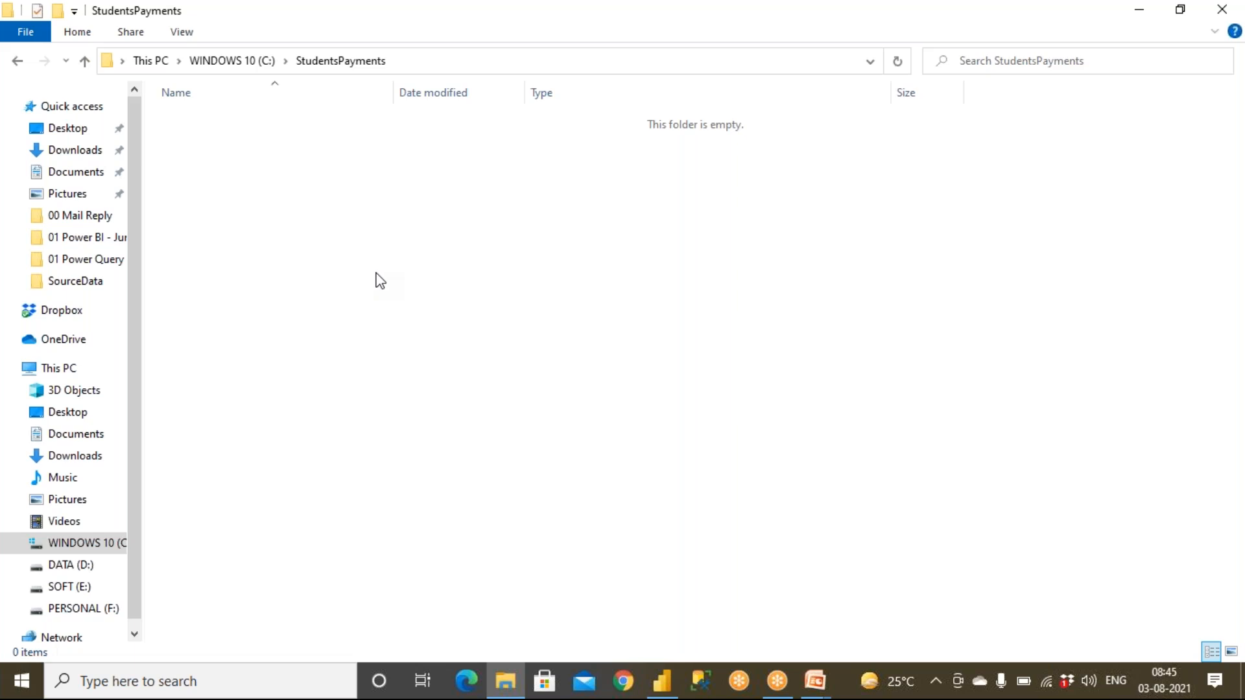
pyautogui.hotkey('ctrl', 'v')
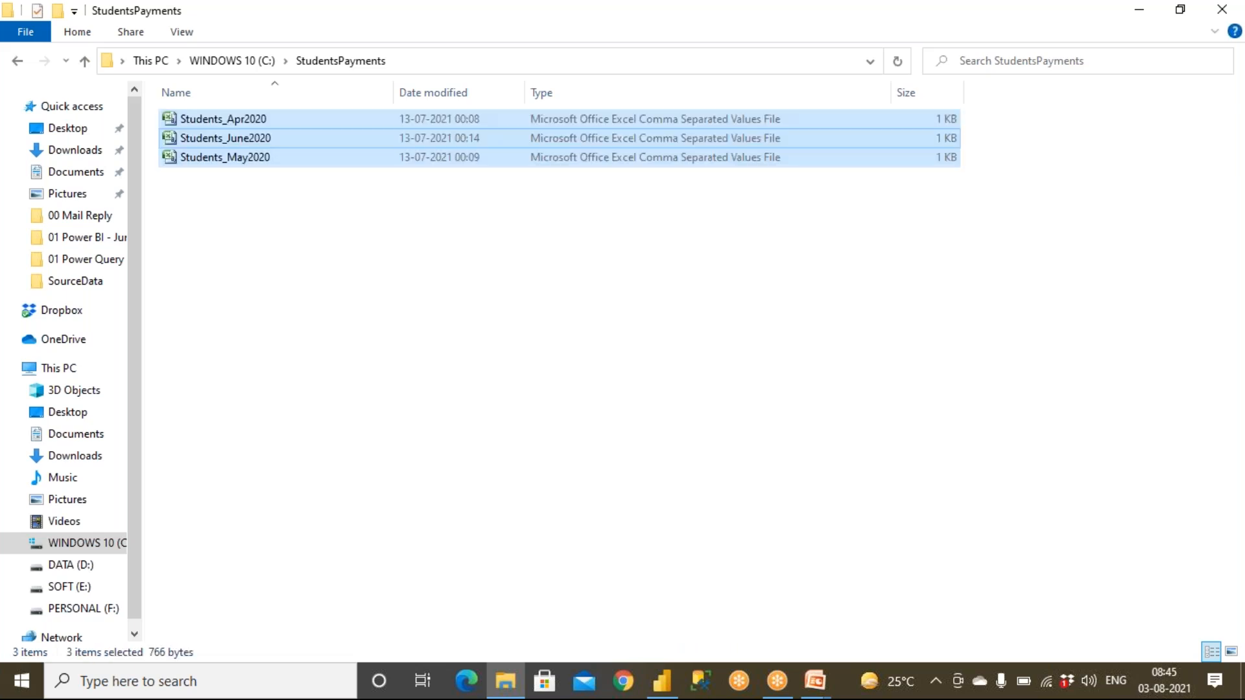
# - Go back up to the C: drive to view its path and reopen the StudentsPayments folder
pyautogui.click(84, 60)
pyautogui.click(341, 58)
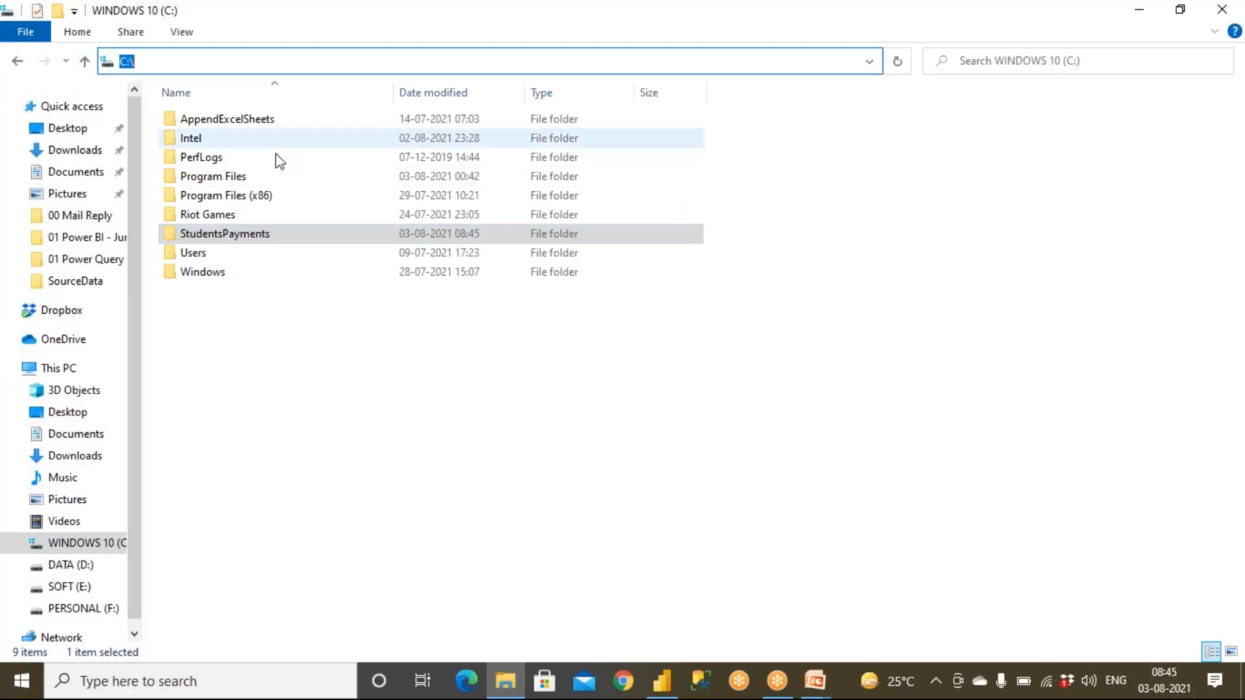
pyautogui.doubleClick(278, 238)
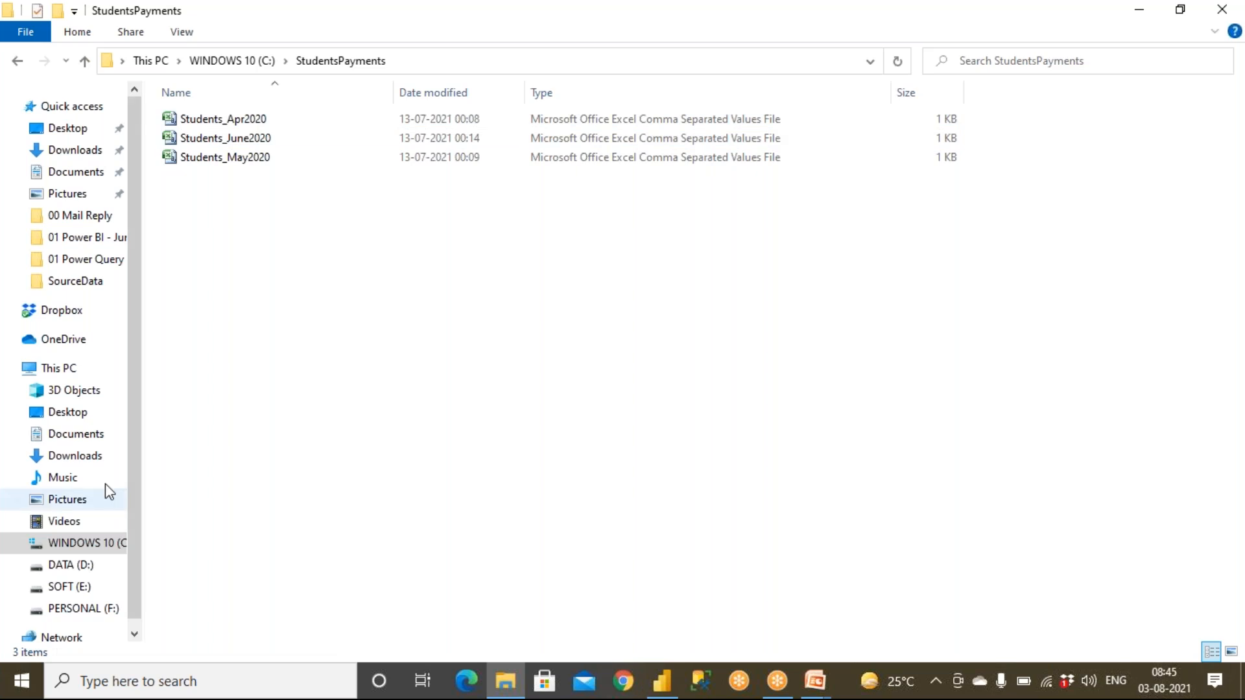
# - Examine the columns of Students_Apr2020 in Excel, widening DoP to read its dates, and close the file without saving
pyautogui.click(252, 130)
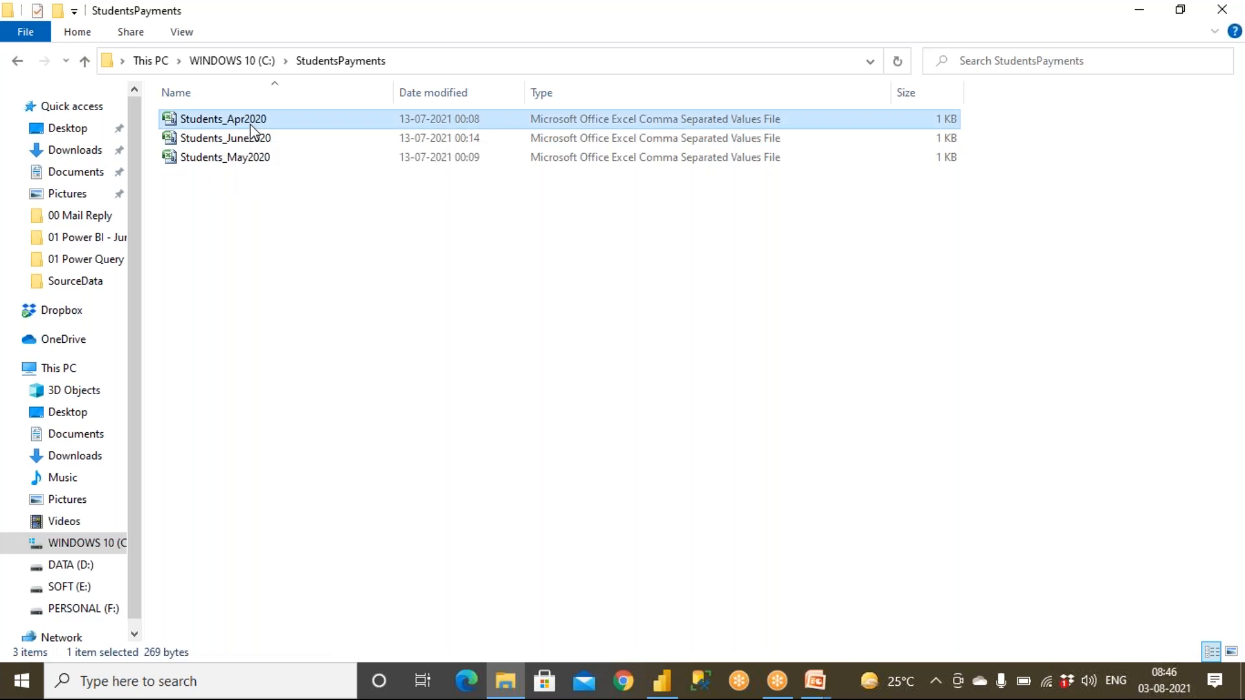
pyautogui.doubleClick(251, 129)
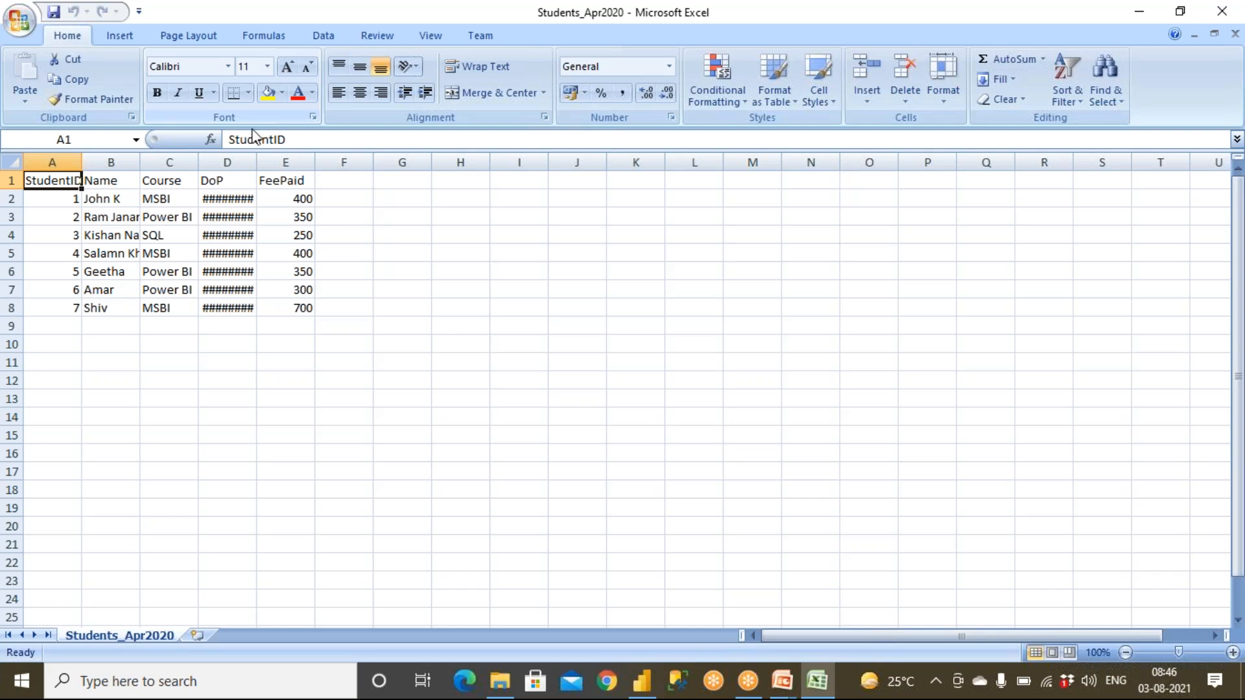
pyautogui.doubleClick(256, 163)
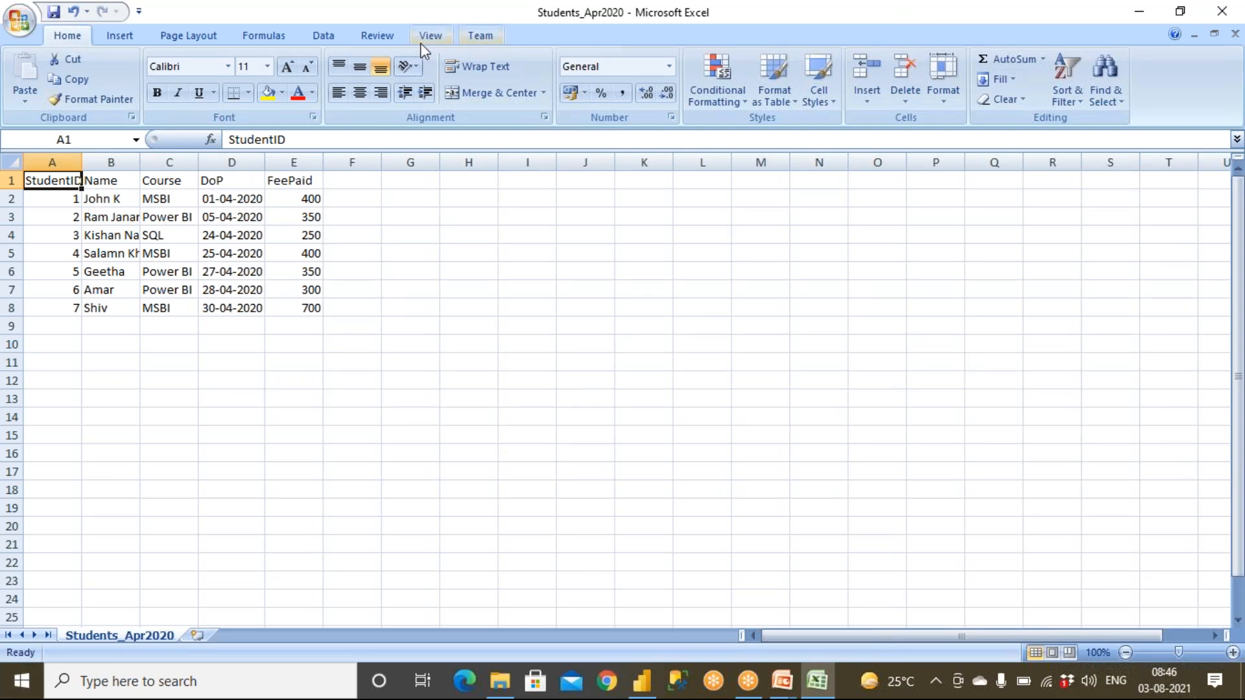
pyautogui.doubleClick(356, 15)
pyautogui.click(941, 190)
pyautogui.click(624, 386)
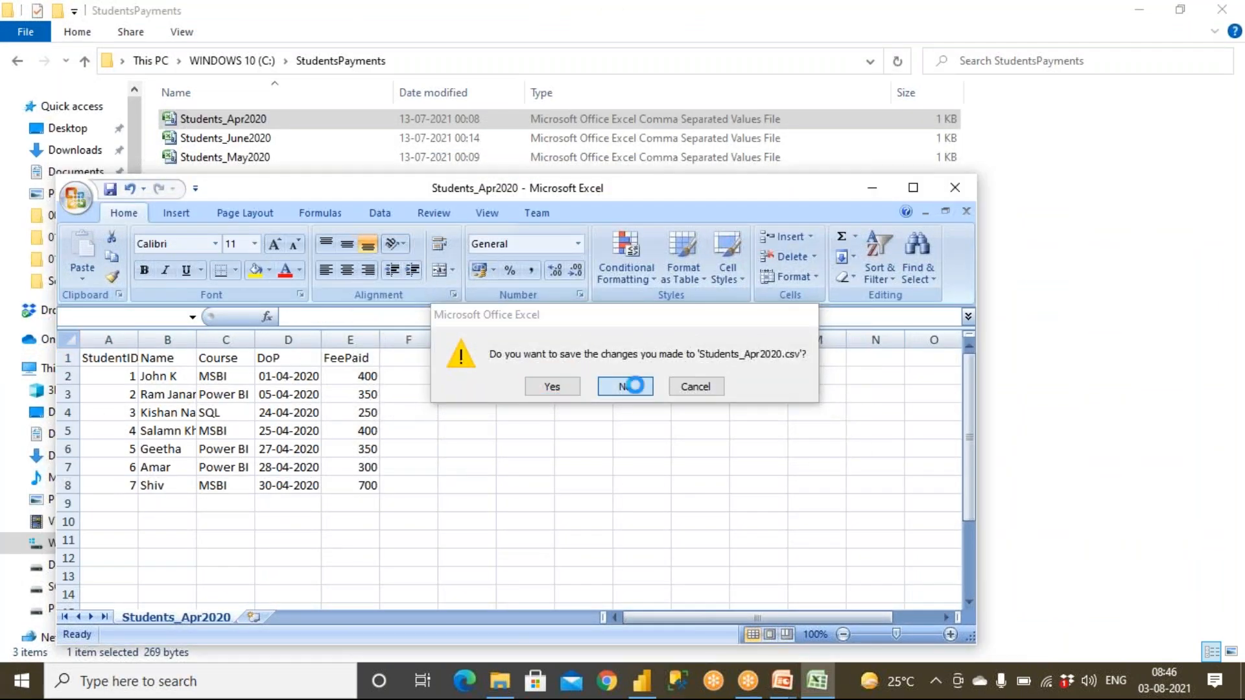
# - Open Notepad and enter the comma-separated header line CID,CustName,City
pyautogui.press('super')
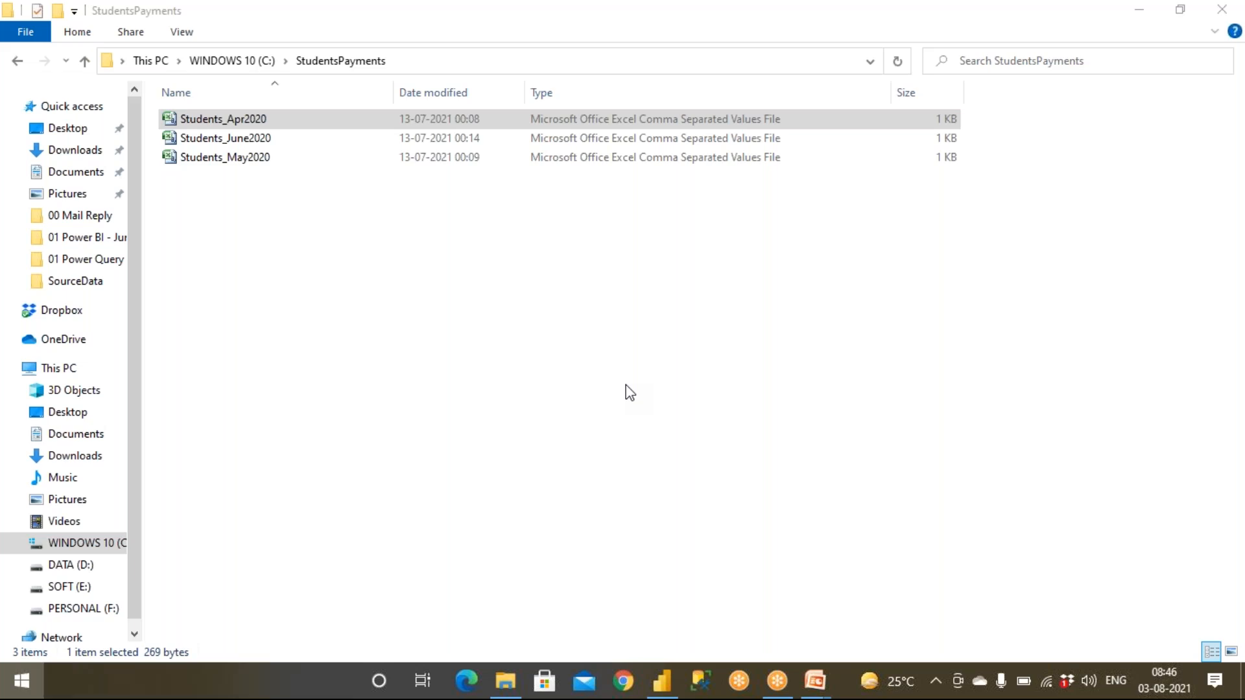
pyautogui.write('note')
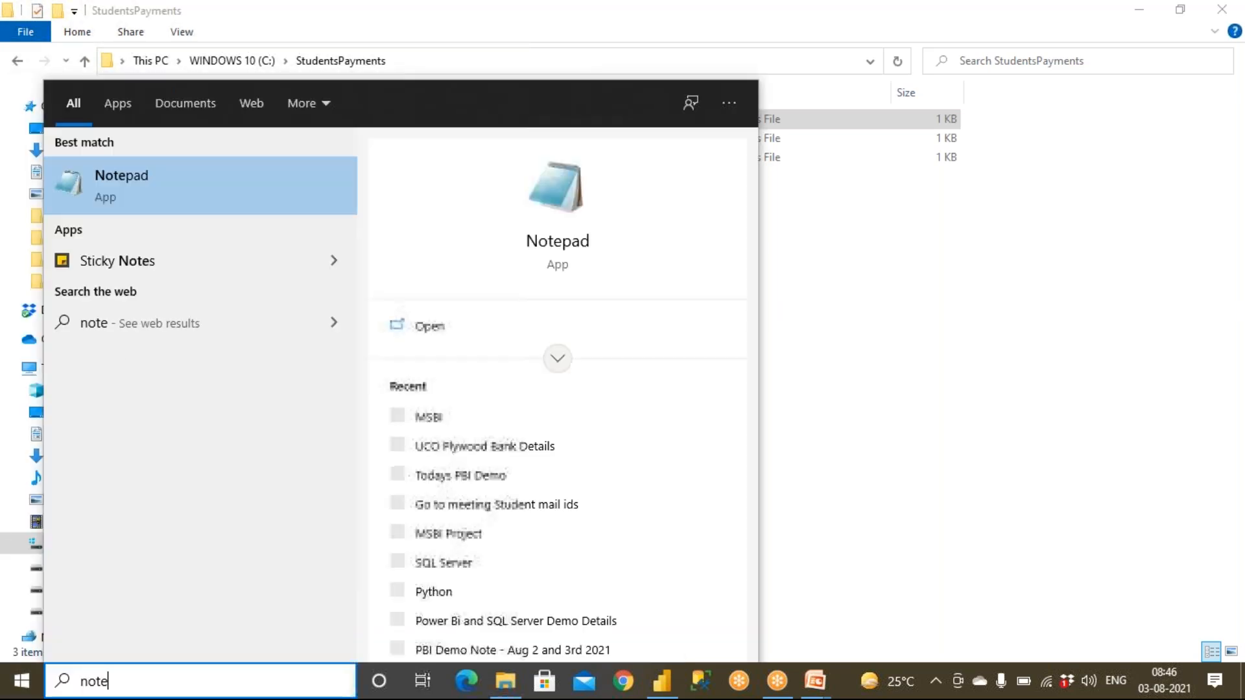
pyautogui.click(131, 185)
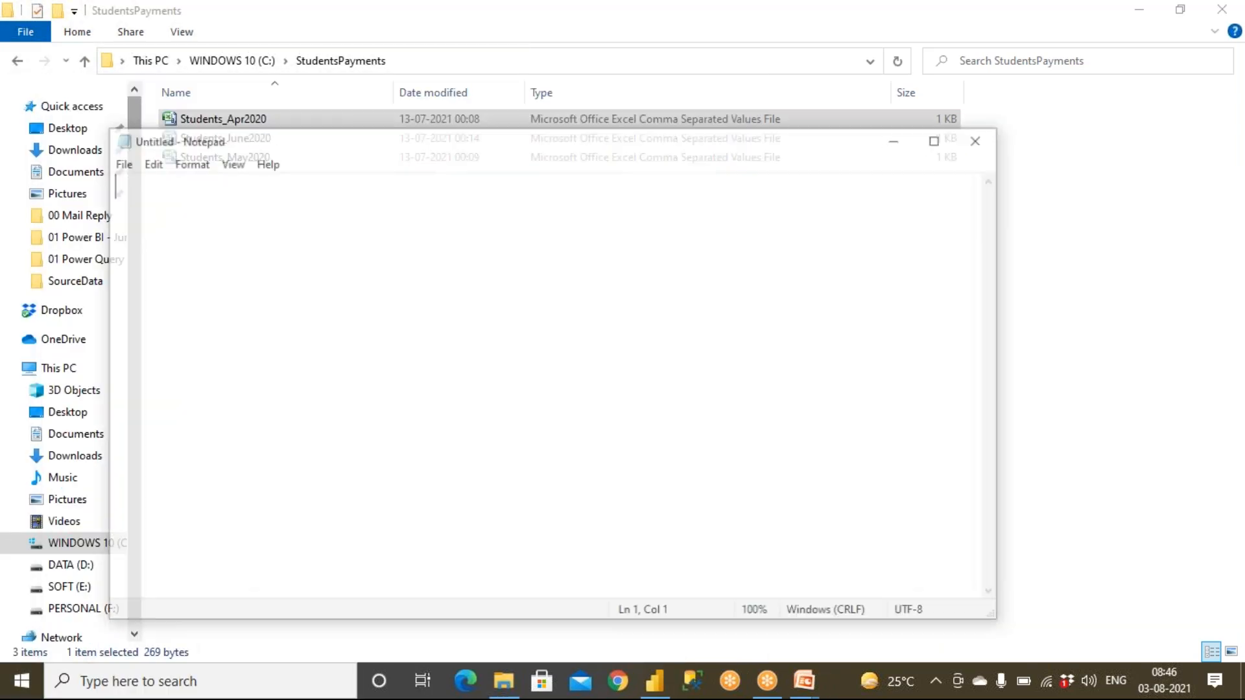
pyautogui.write('CID,C')
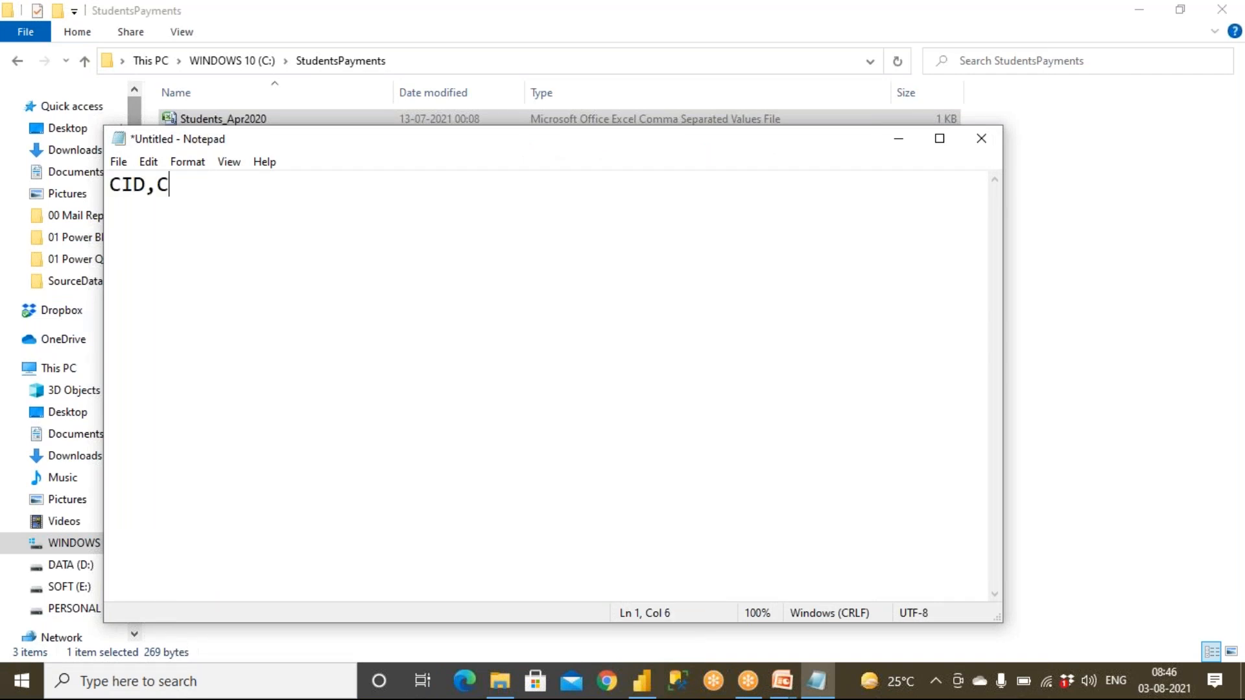
pyautogui.write('ustNa')
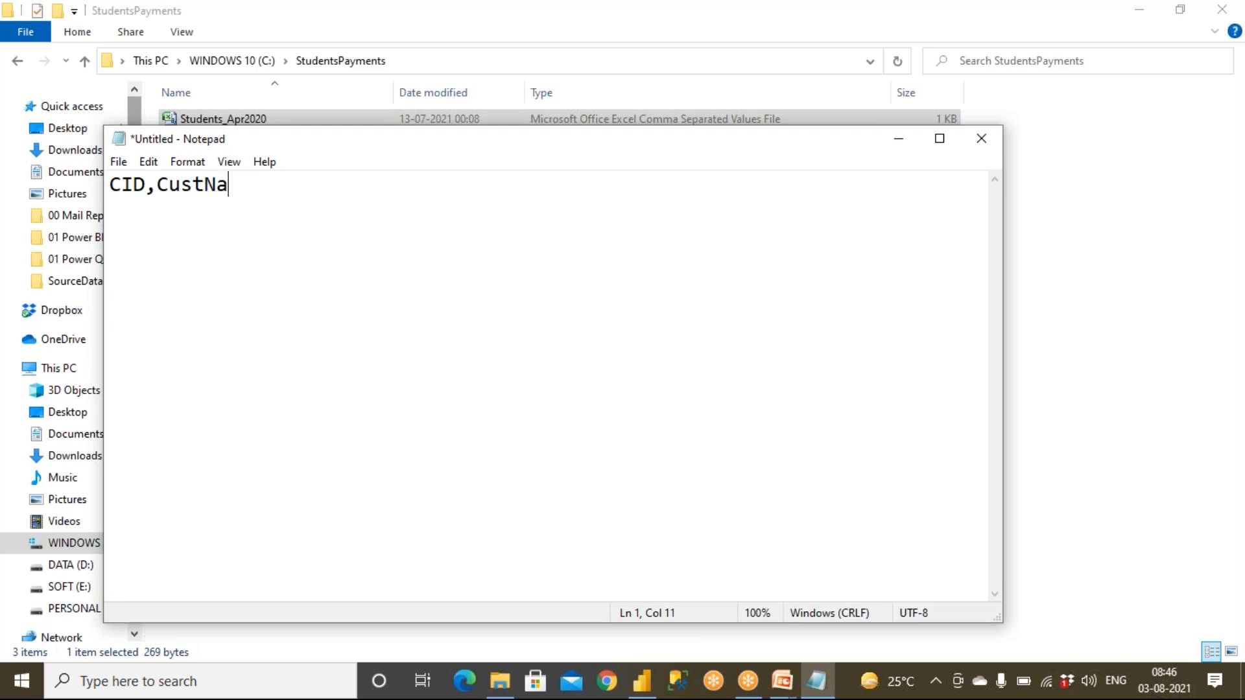
pyautogui.write('me,City')
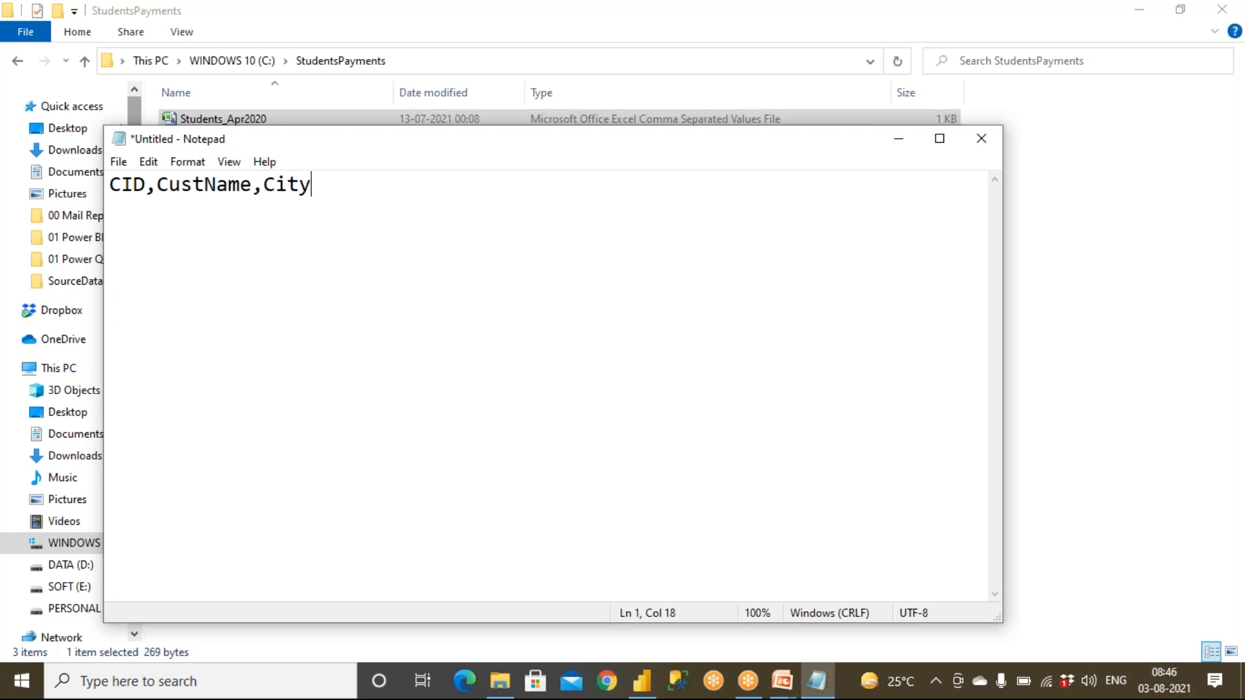
# - Add three comma-separated customer rows below the header, each with an ID and name, using the cities BLR, HYD and HYD
pyautogui.press('Return')
pyautogui.write('101,Na')
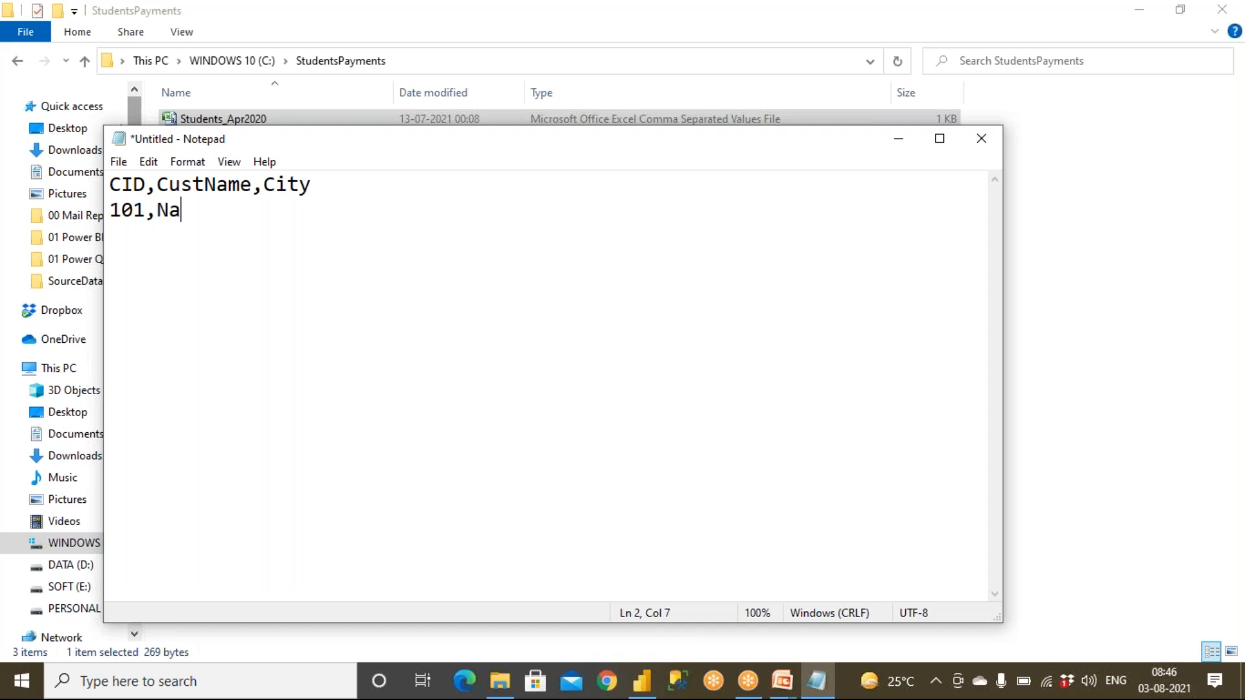
pyautogui.write('veen,BLR')
pyautogui.press('Return')
pyautogui.write('1')
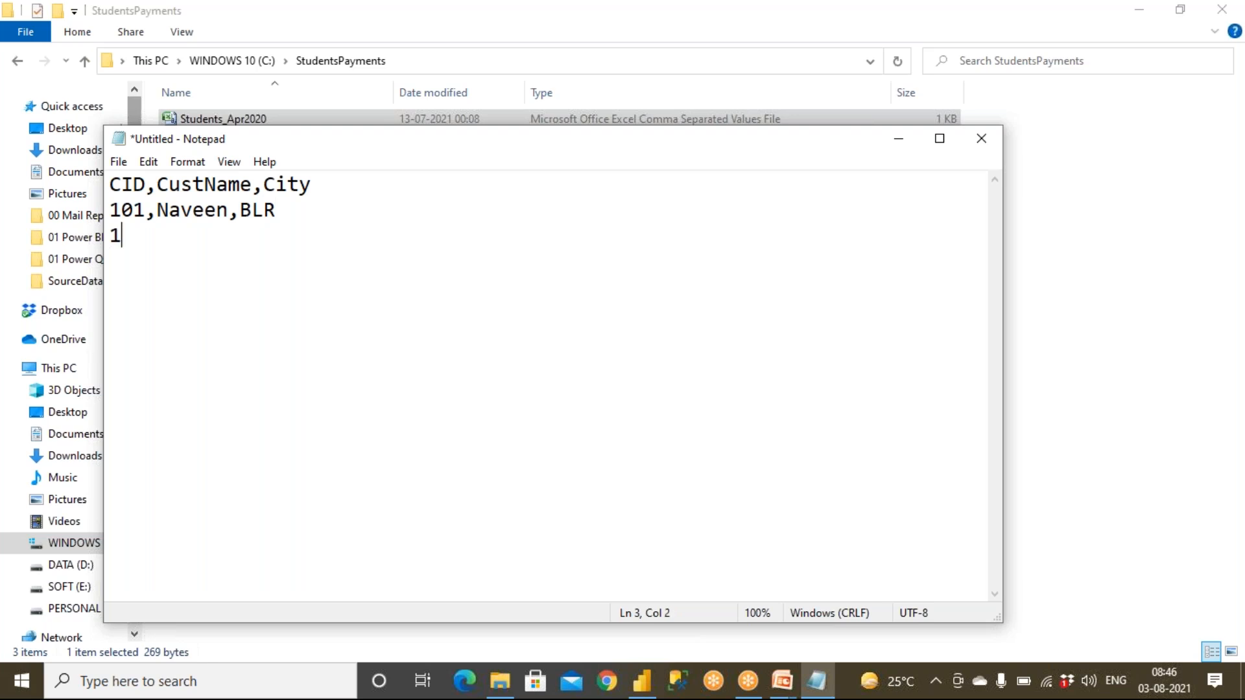
pyautogui.write('02,Joh')
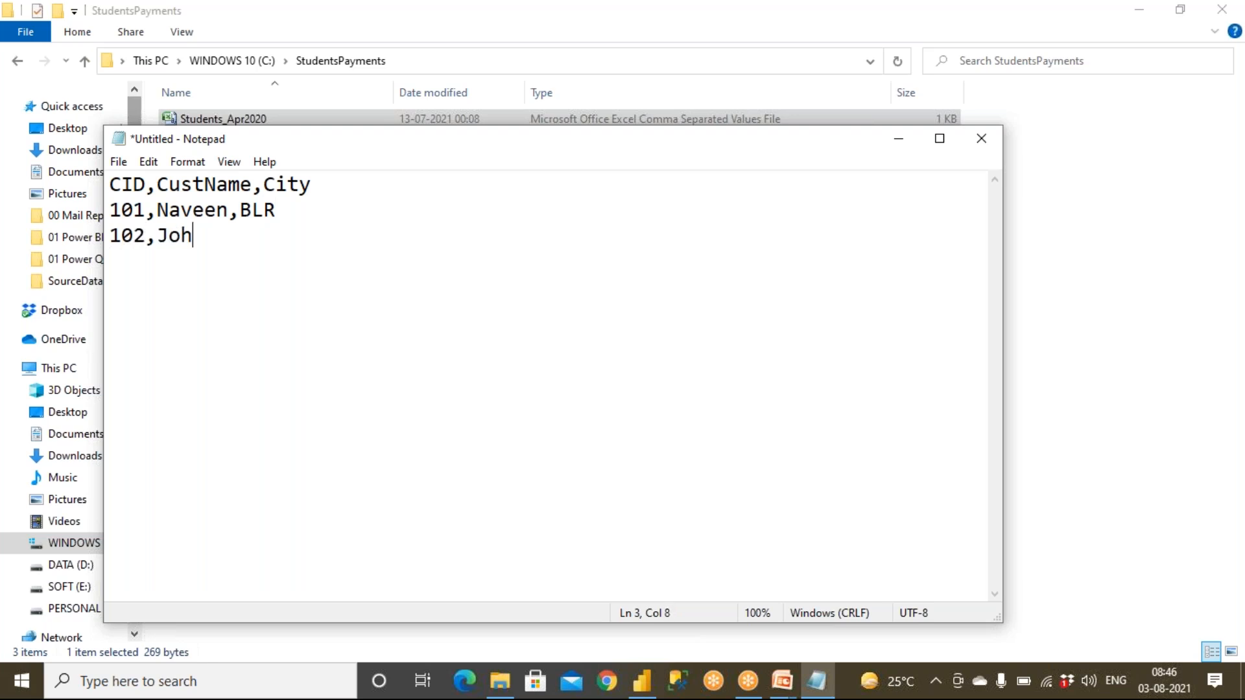
pyautogui.write('n,HYD')
pyautogui.press('Return')
pyautogui.write('19')
pyautogui.press('BackSpace')
pyautogui.write('03')
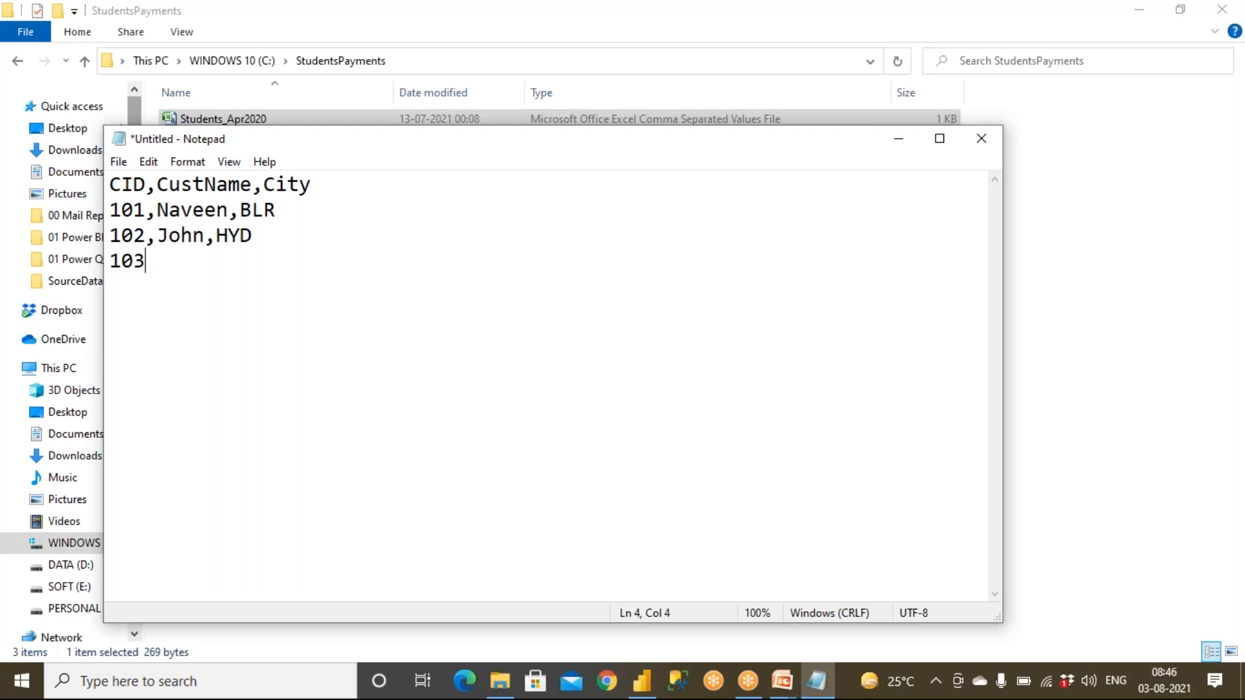
pyautogui.write(',Salma')
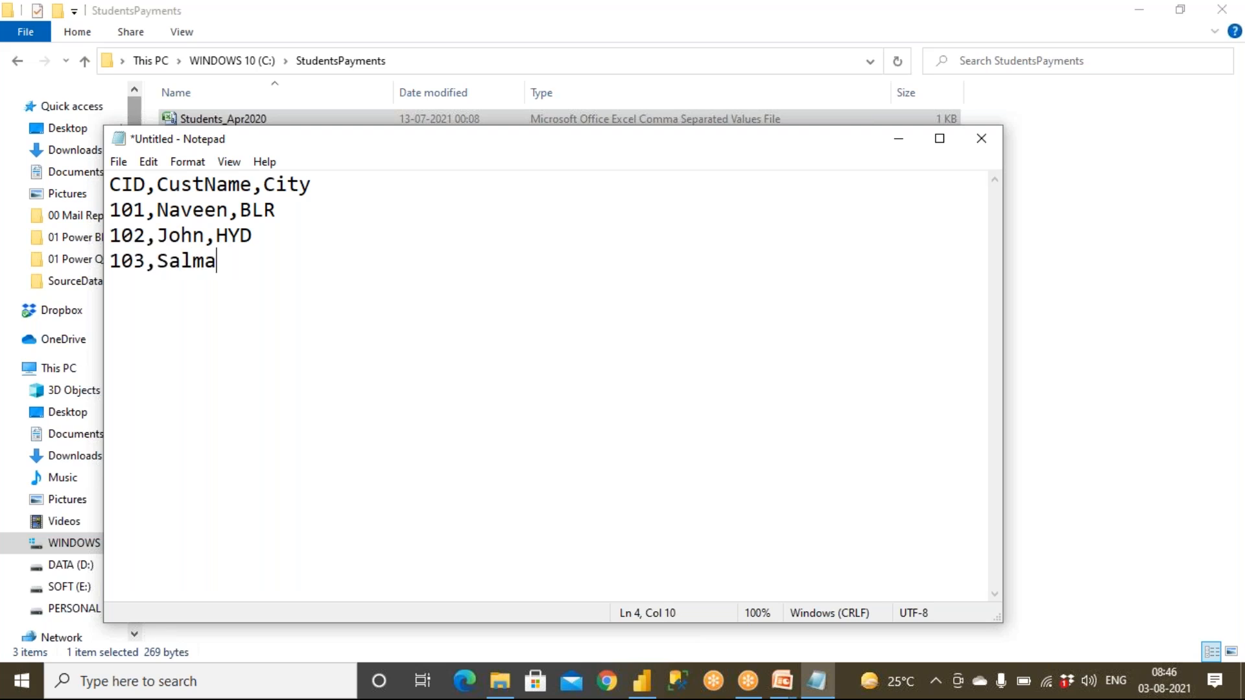
pyautogui.write('n Khan,HYD')
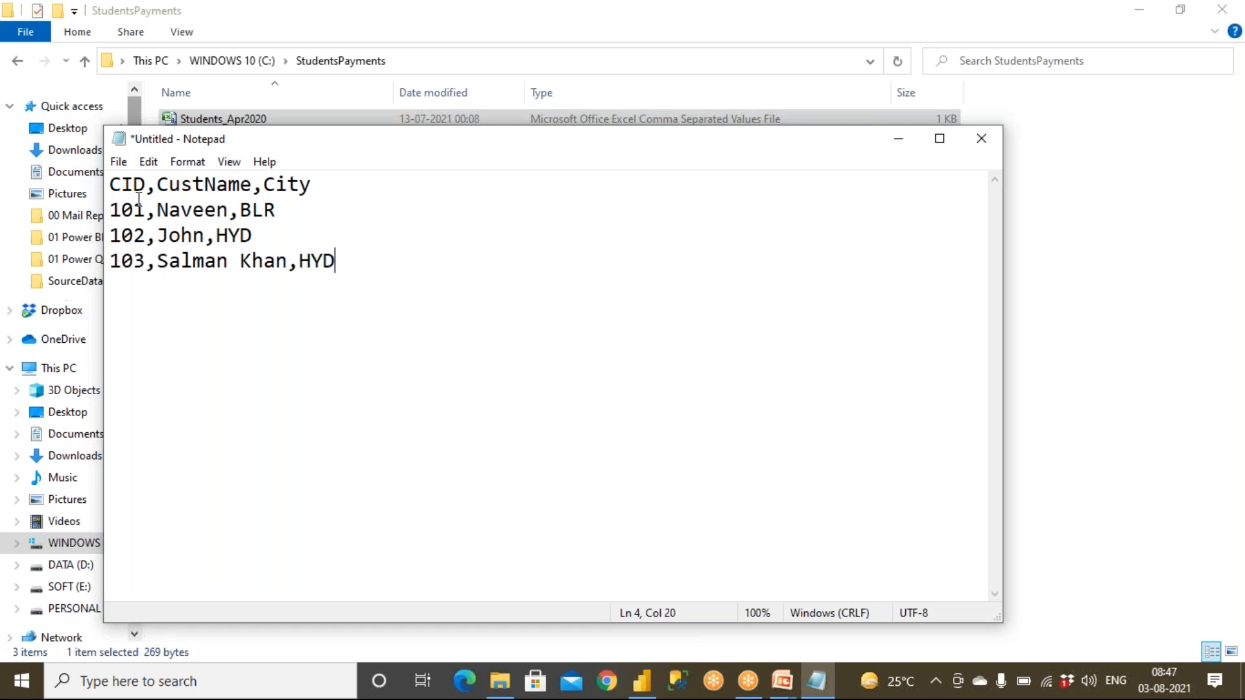
# - Start saving the customer text and name the file Customer.csv
pyautogui.click(118, 162)
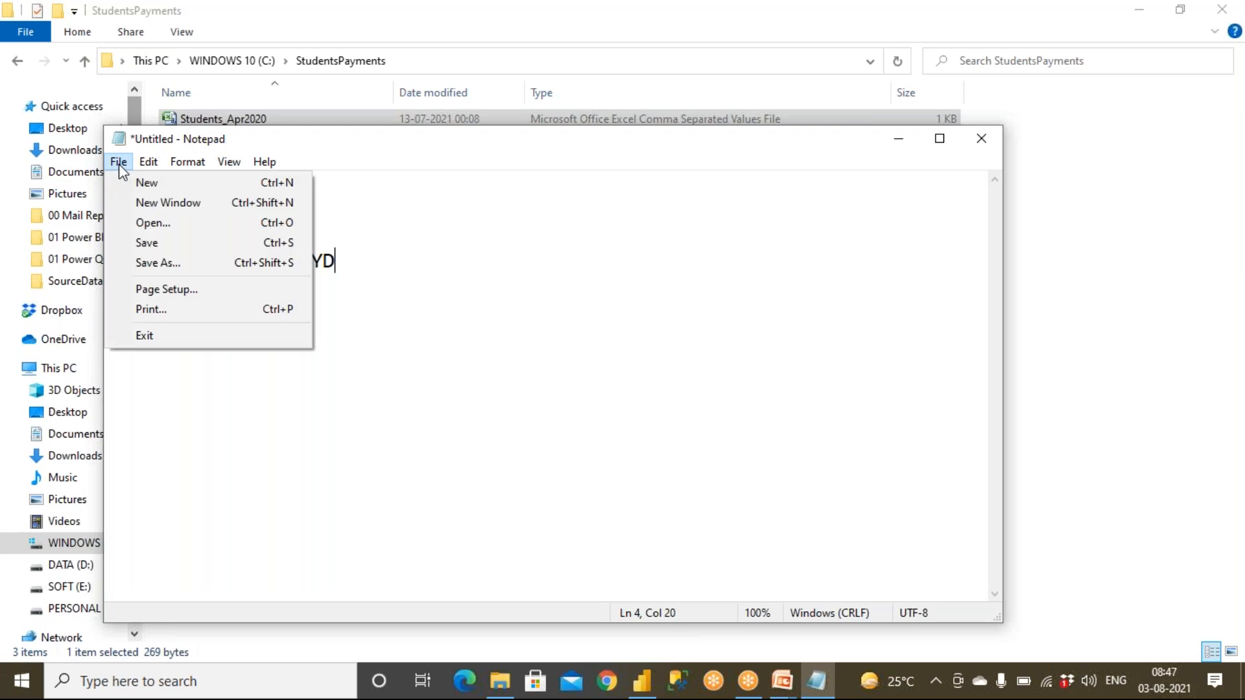
pyautogui.click(144, 245)
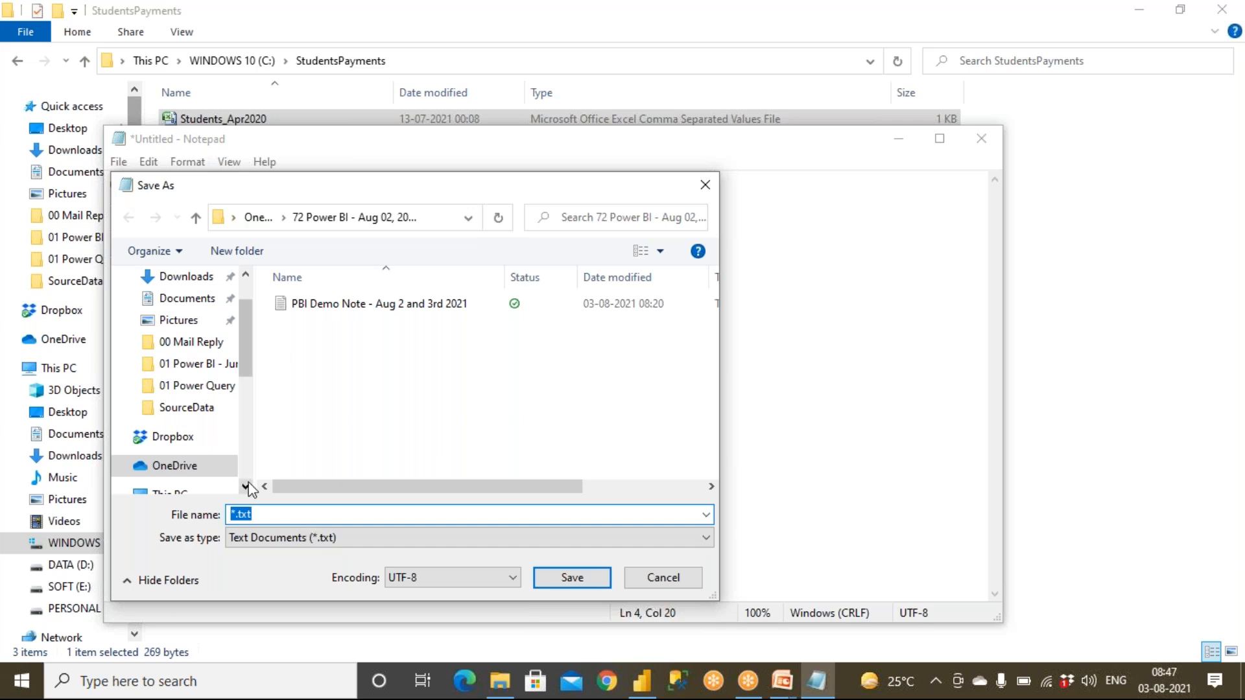
pyautogui.click(274, 512)
pyautogui.press('BackSpace')
pyautogui.press('BackSpace')
pyautogui.press('BackSpace')
pyautogui.press('BackSpace')
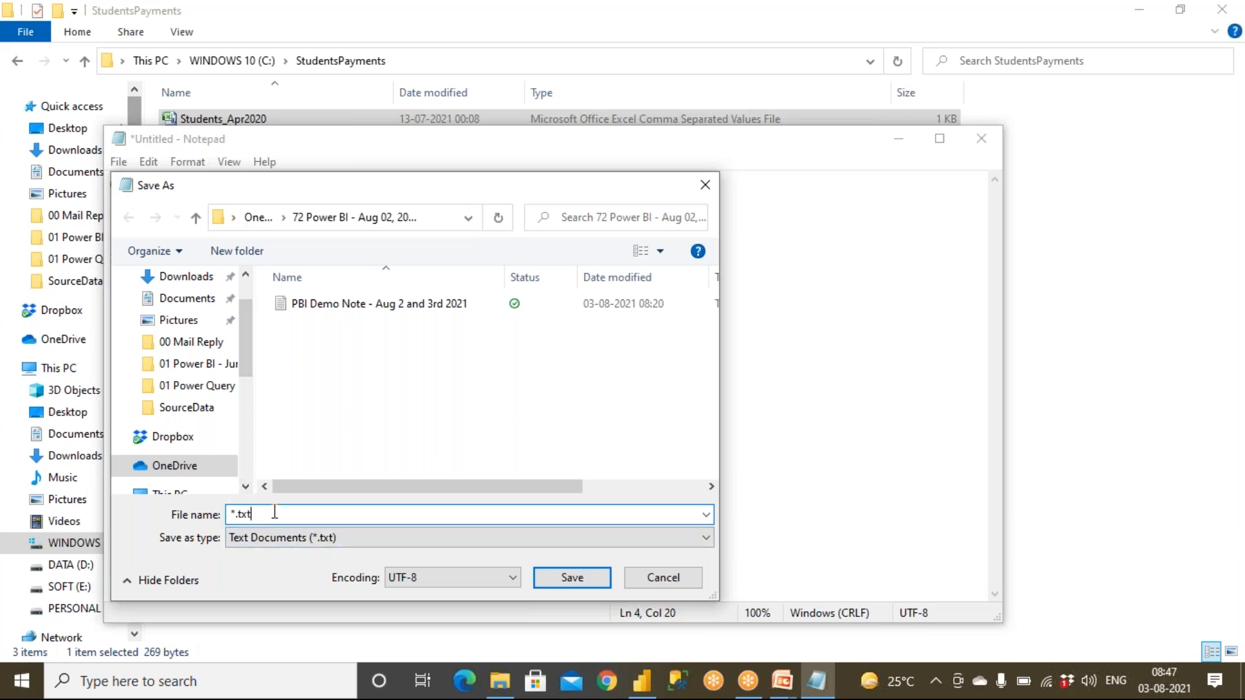
pyautogui.write('Customer.csv')
# - Save the customer file in the StudentsPayments folder on the C: drive and close Notepad
pyautogui.click(245, 487)
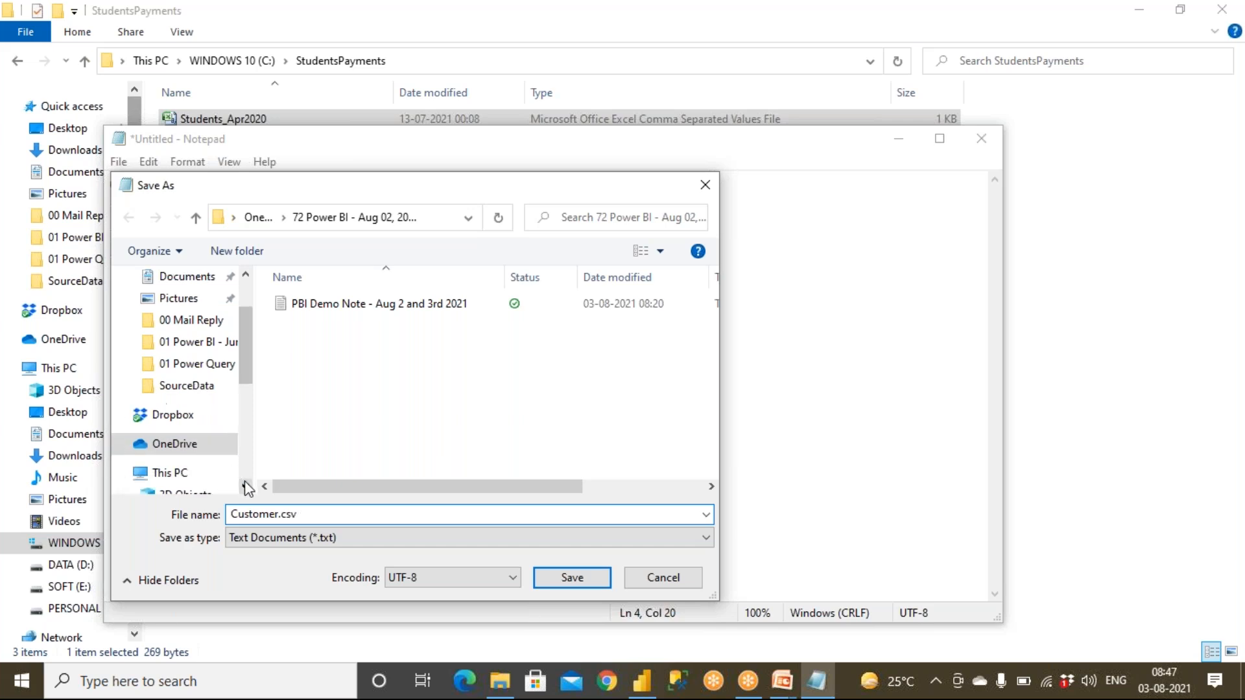
pyautogui.click(246, 486)
pyautogui.click(246, 486)
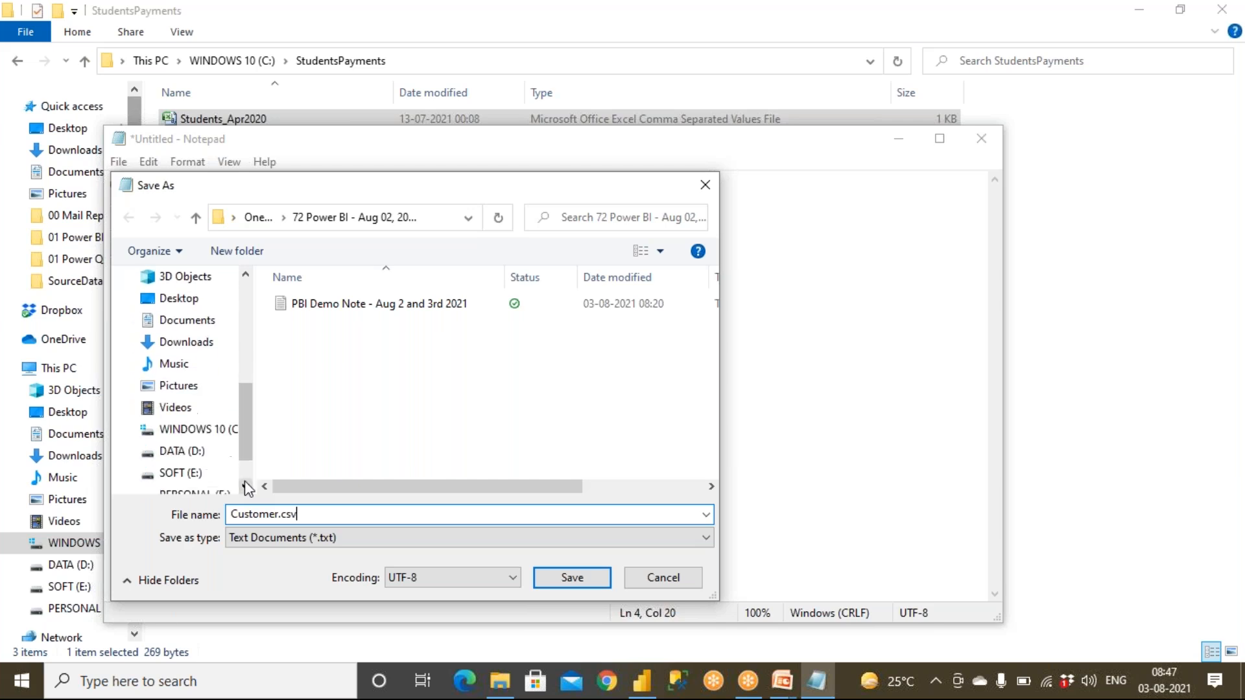
pyautogui.click(214, 430)
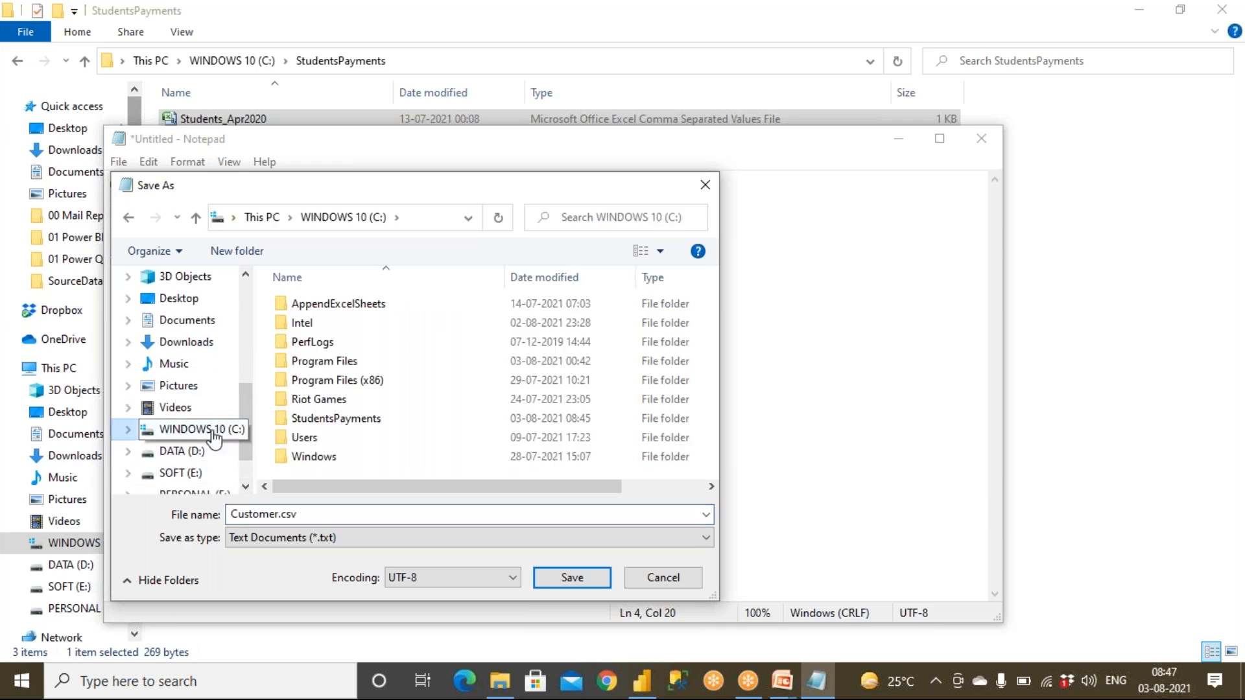
pyautogui.click(349, 423)
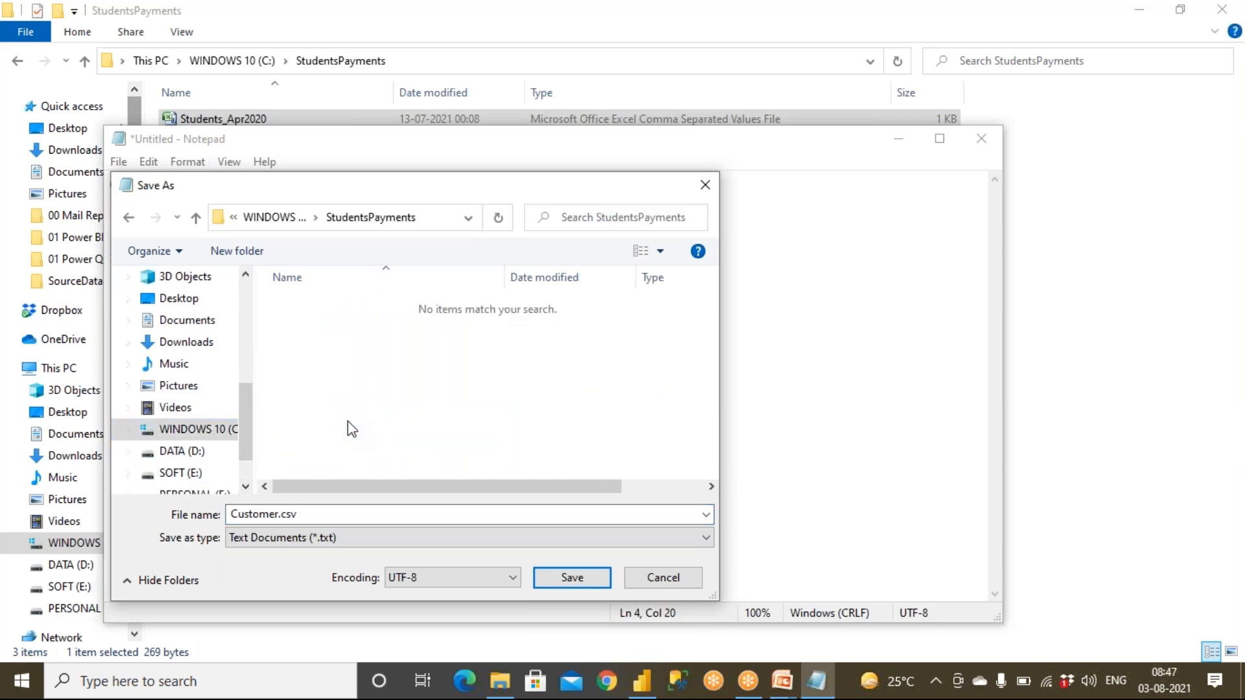
pyautogui.click(563, 573)
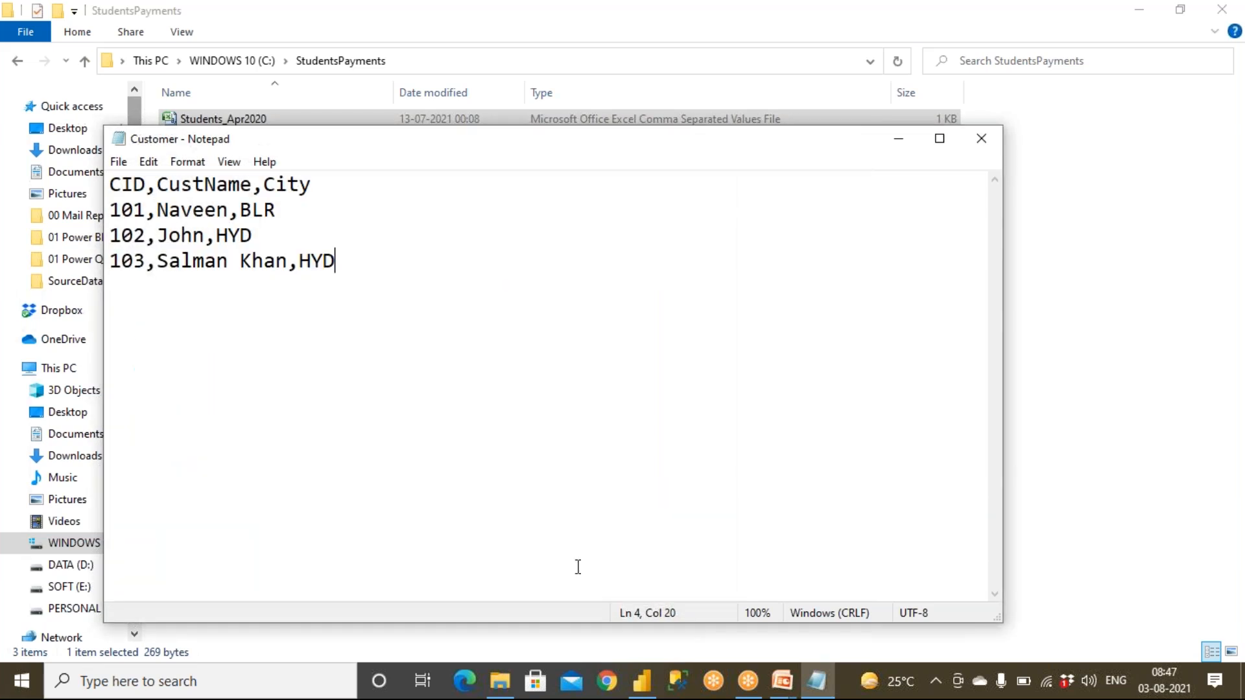
pyautogui.click(981, 138)
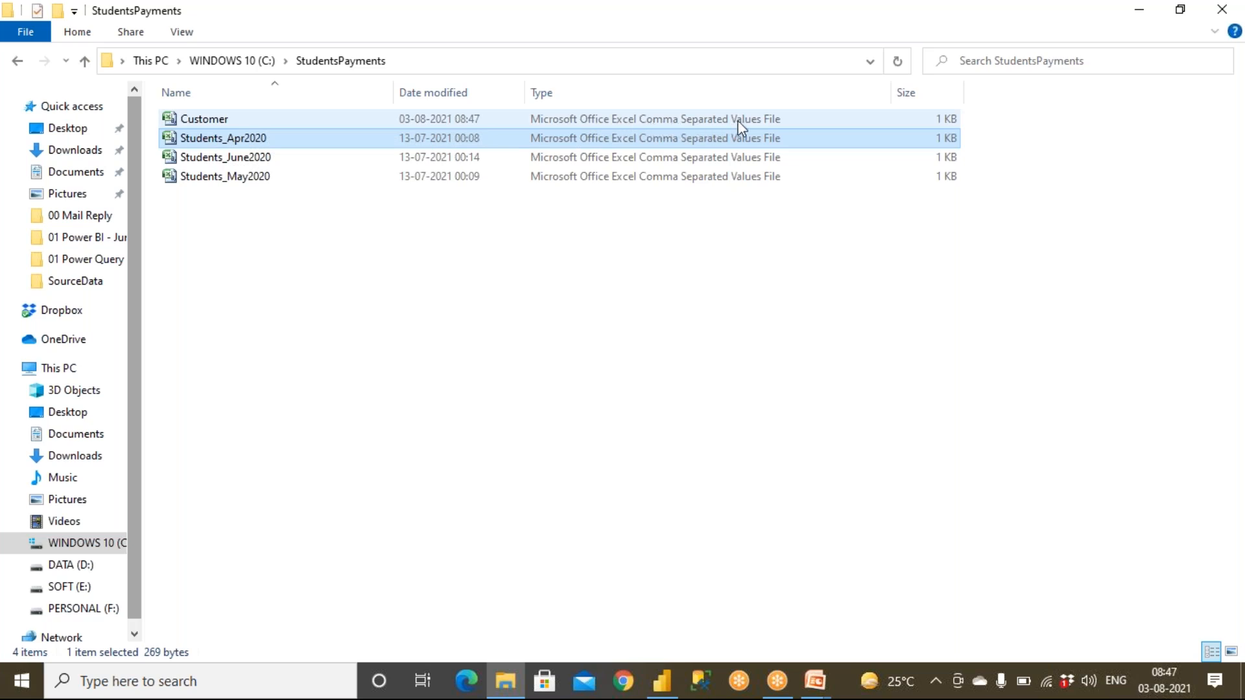
# - View the Customer file's contents first in Excel and again in Notepad, closing each window after reading
pyautogui.doubleClick(223, 119)
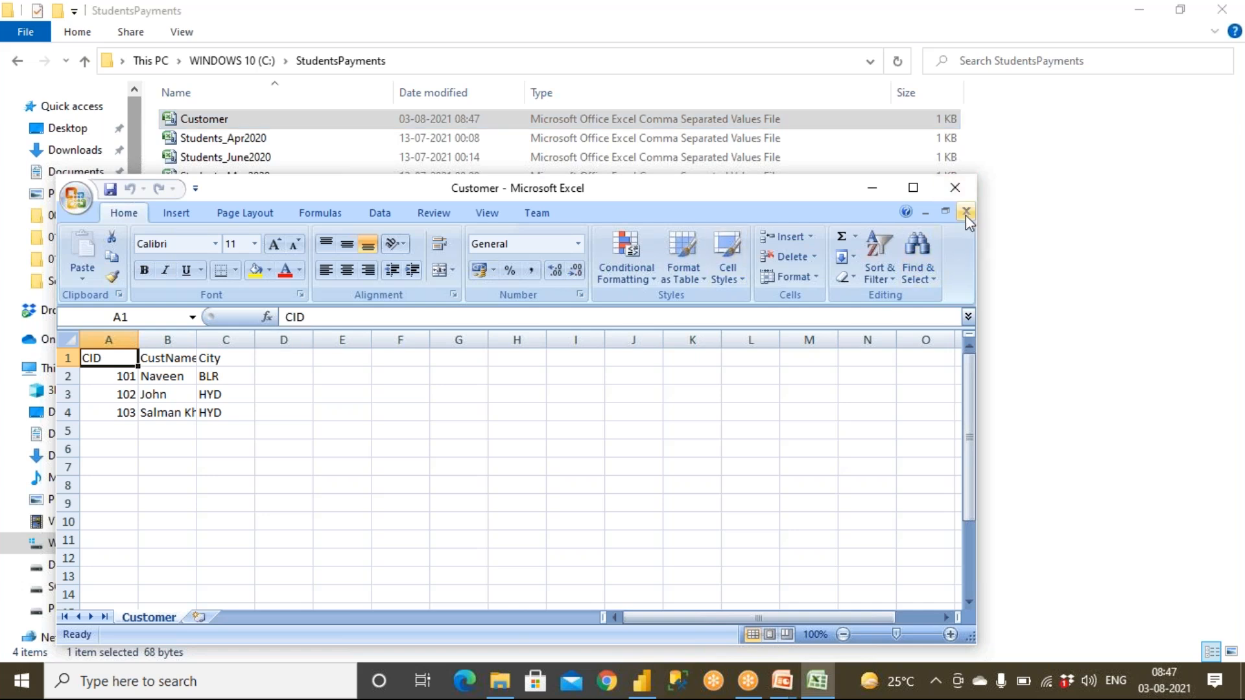
pyautogui.click(954, 188)
pyautogui.rightClick(226, 123)
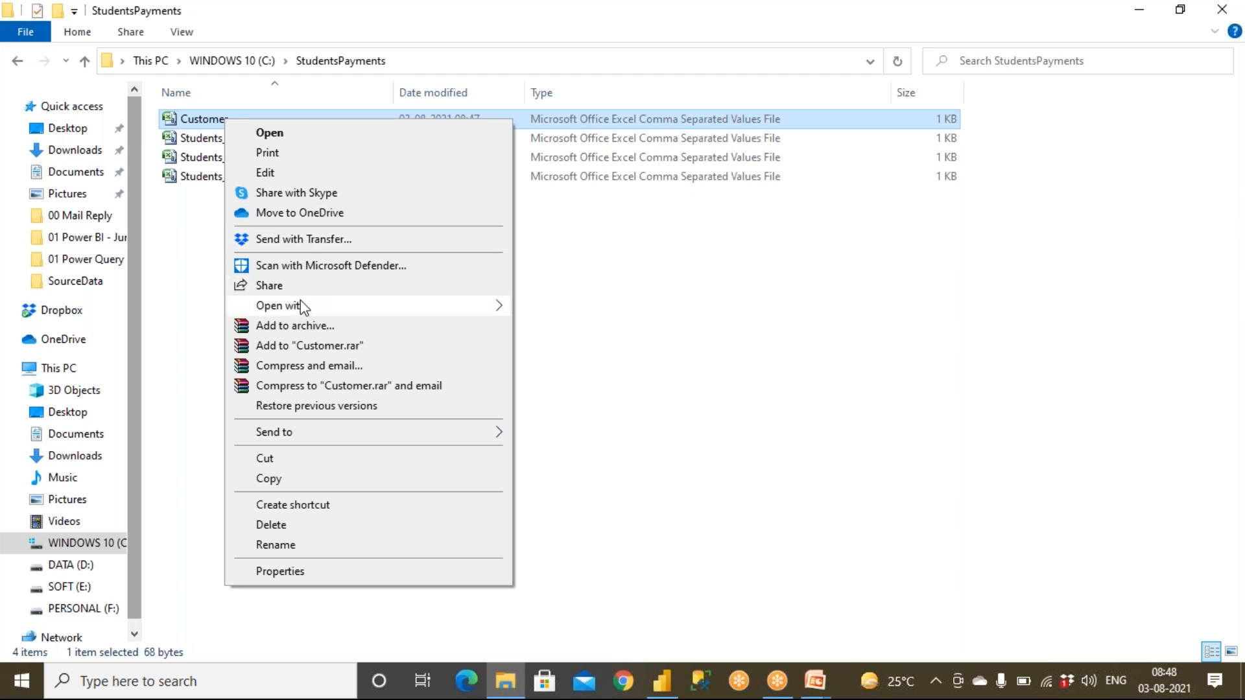
pyautogui.moveTo(309, 304)
pyautogui.click(586, 335)
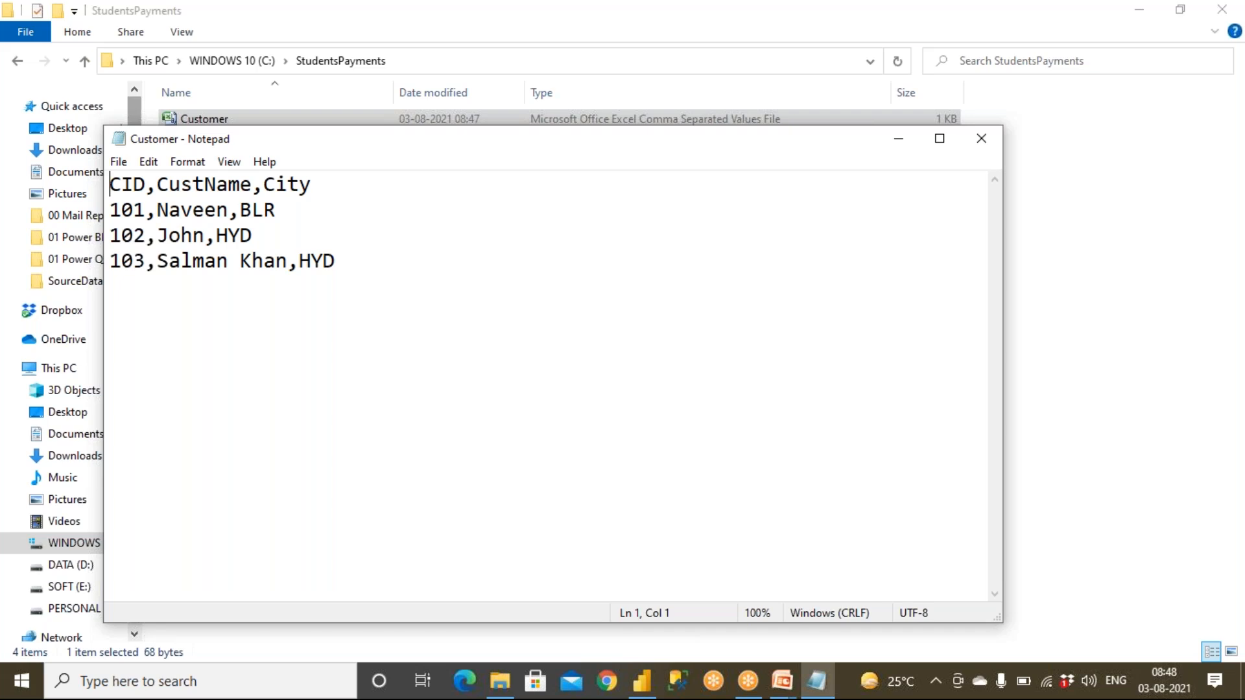
pyautogui.click(981, 138)
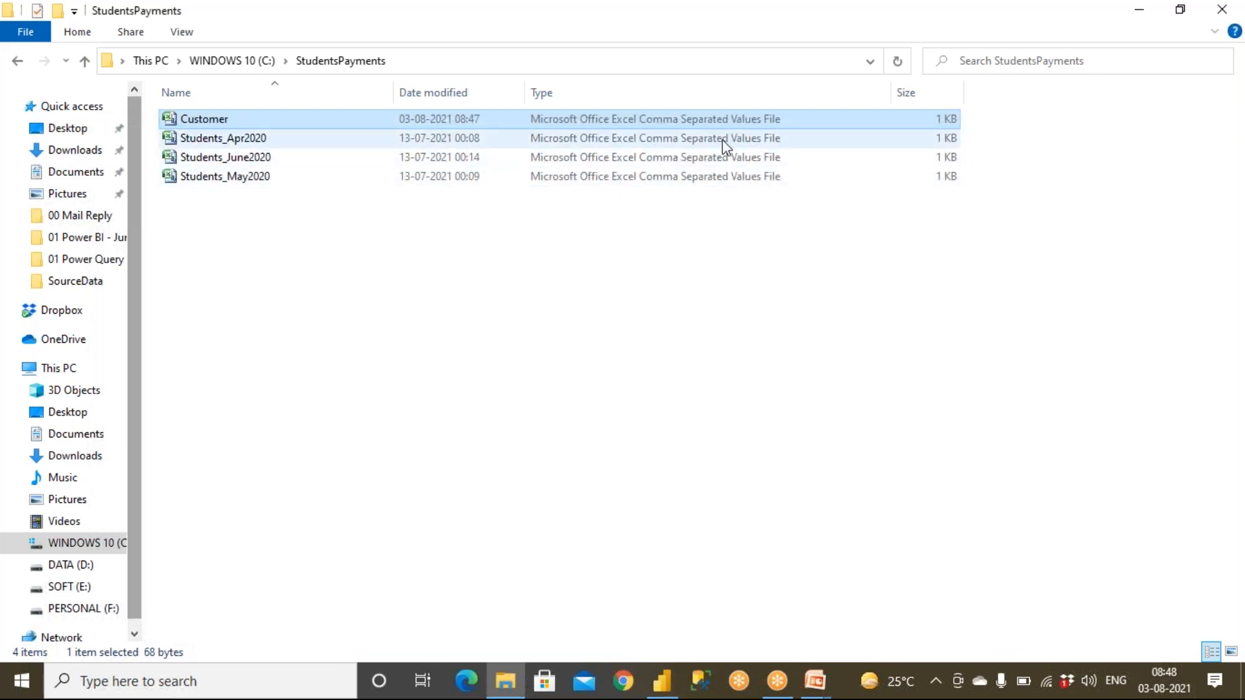
# - Open Students_Apr2020 in Excel and delete the Customer file from the StudentsPayments folder
pyautogui.click(226, 141)
pyautogui.click(227, 157)
pyautogui.click(234, 178)
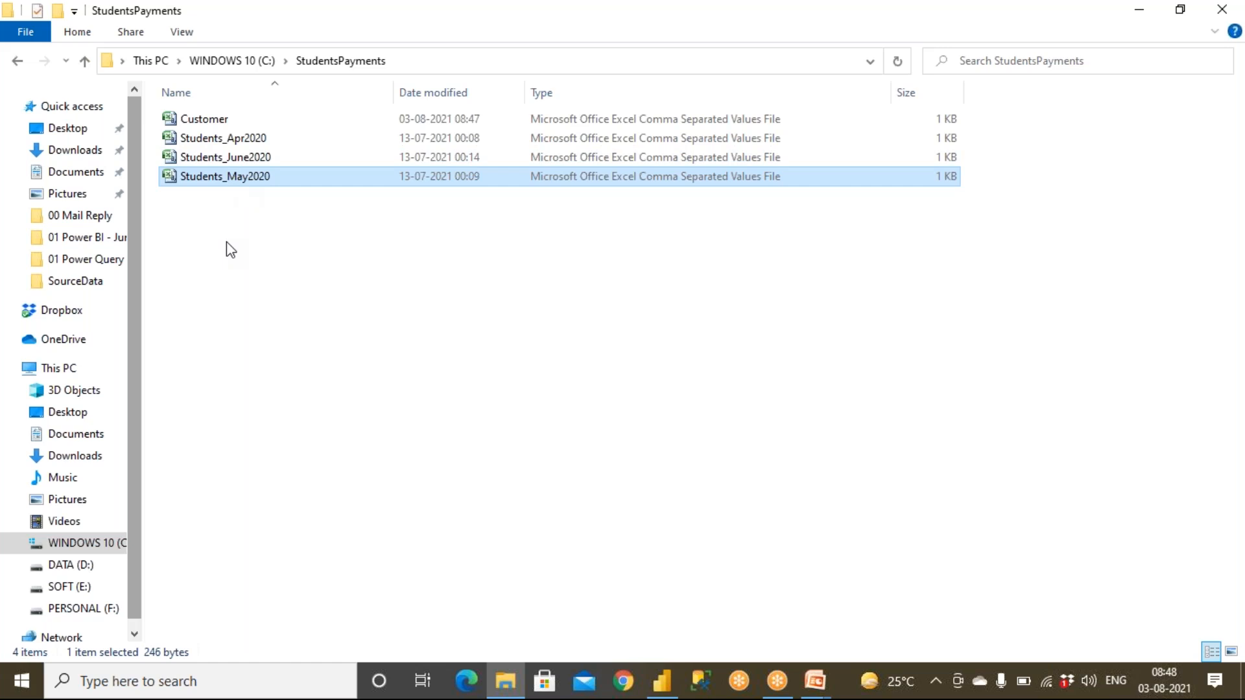
pyautogui.click(233, 139)
pyautogui.doubleClick(232, 139)
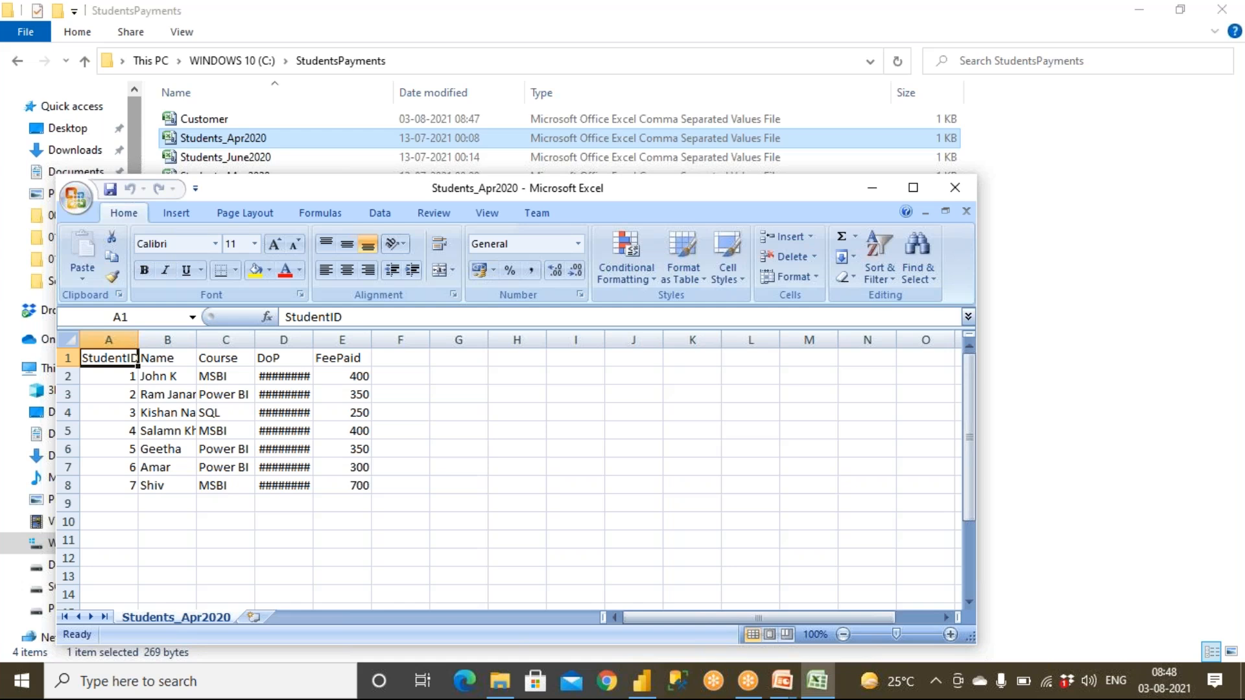
pyautogui.click(229, 124)
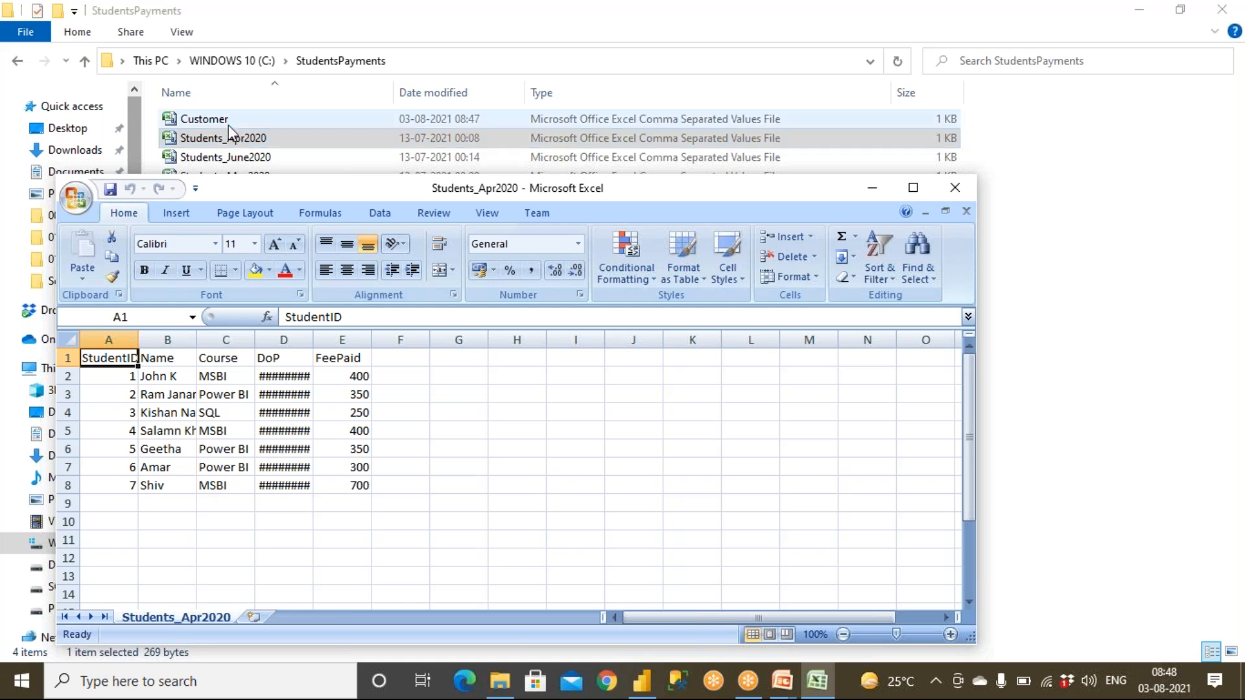
pyautogui.press('Delete')
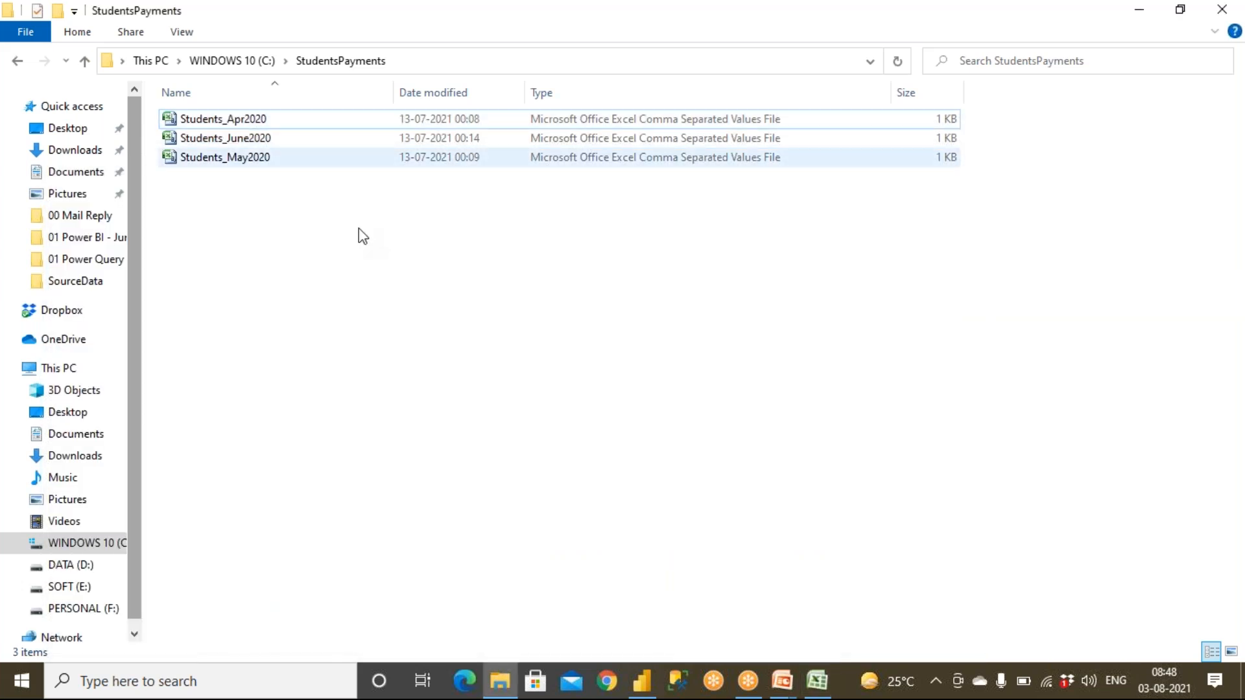
# - Examine the Students_Apr2020 records in Excel, widening the DoP and Name columns, and close the file without saving
pyautogui.click(817, 681)
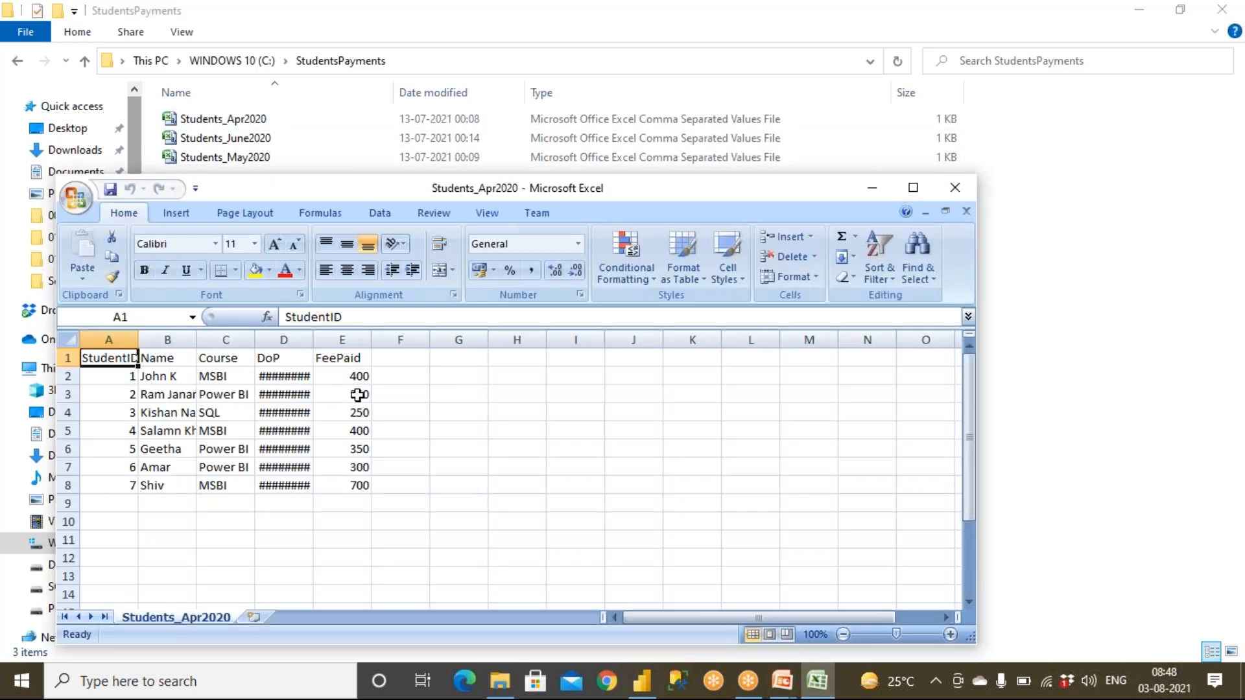
pyautogui.doubleClick(313, 339)
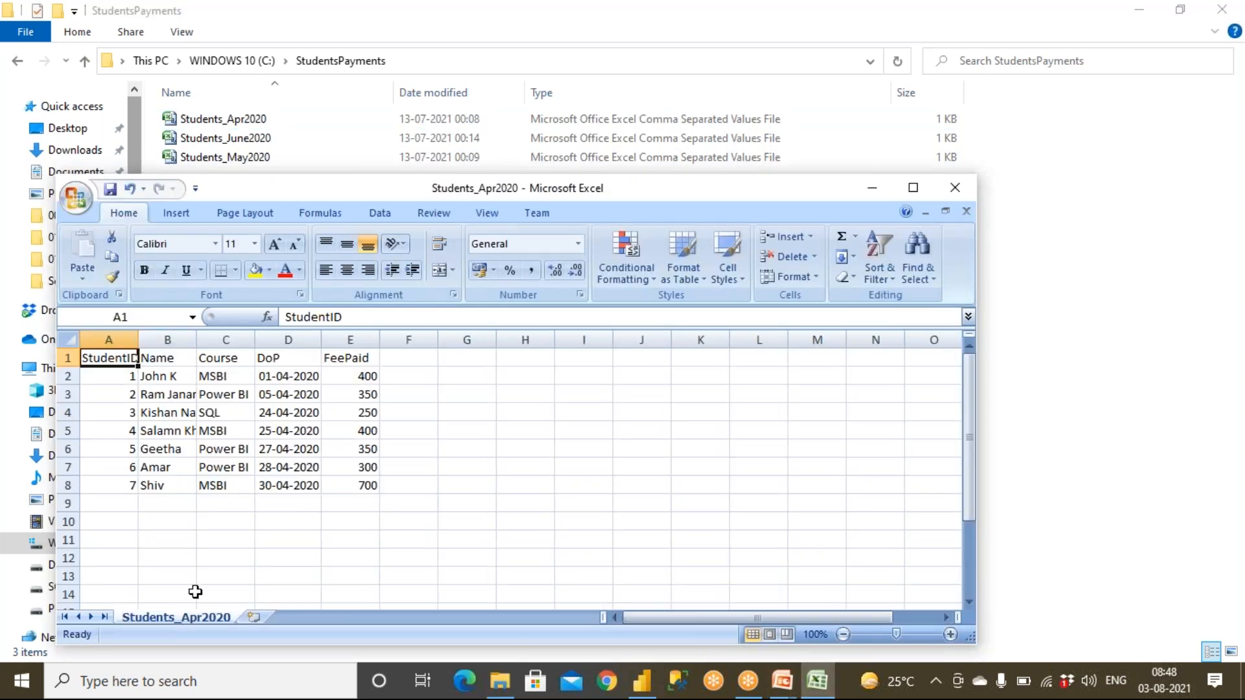
pyautogui.moveTo(197, 339); pyautogui.dragTo(318, 339)
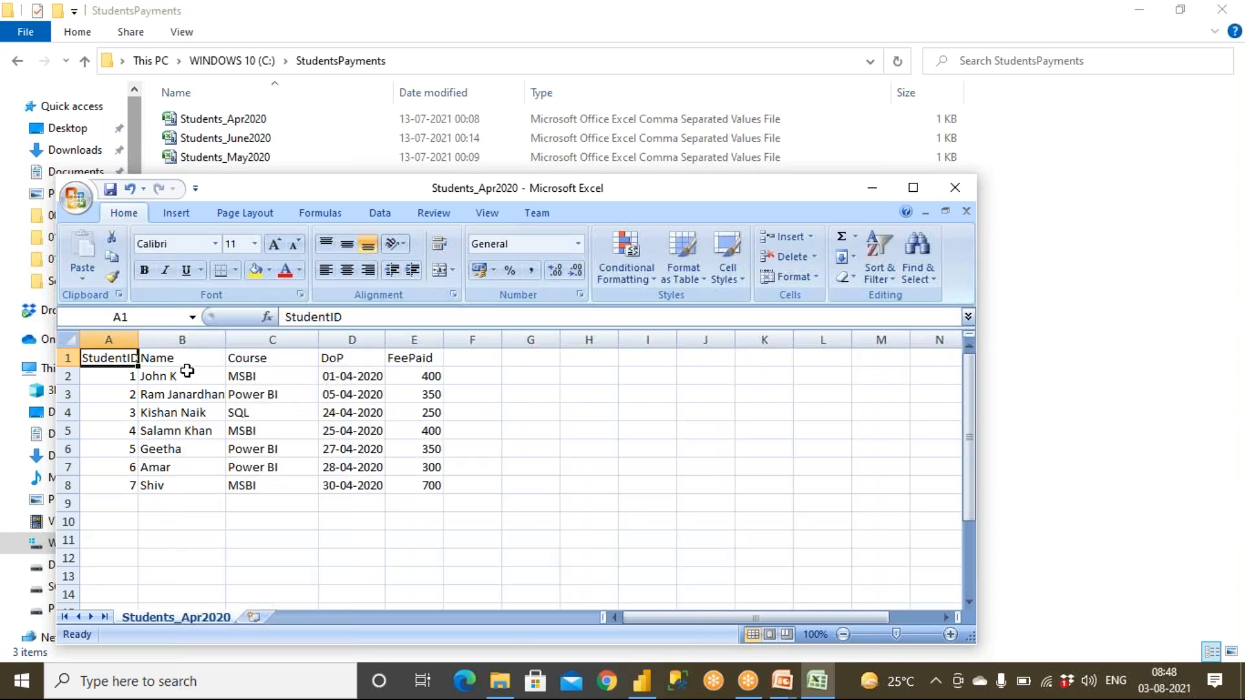
pyautogui.moveTo(413, 365); pyautogui.dragTo(170, 505)
pyautogui.click(955, 188)
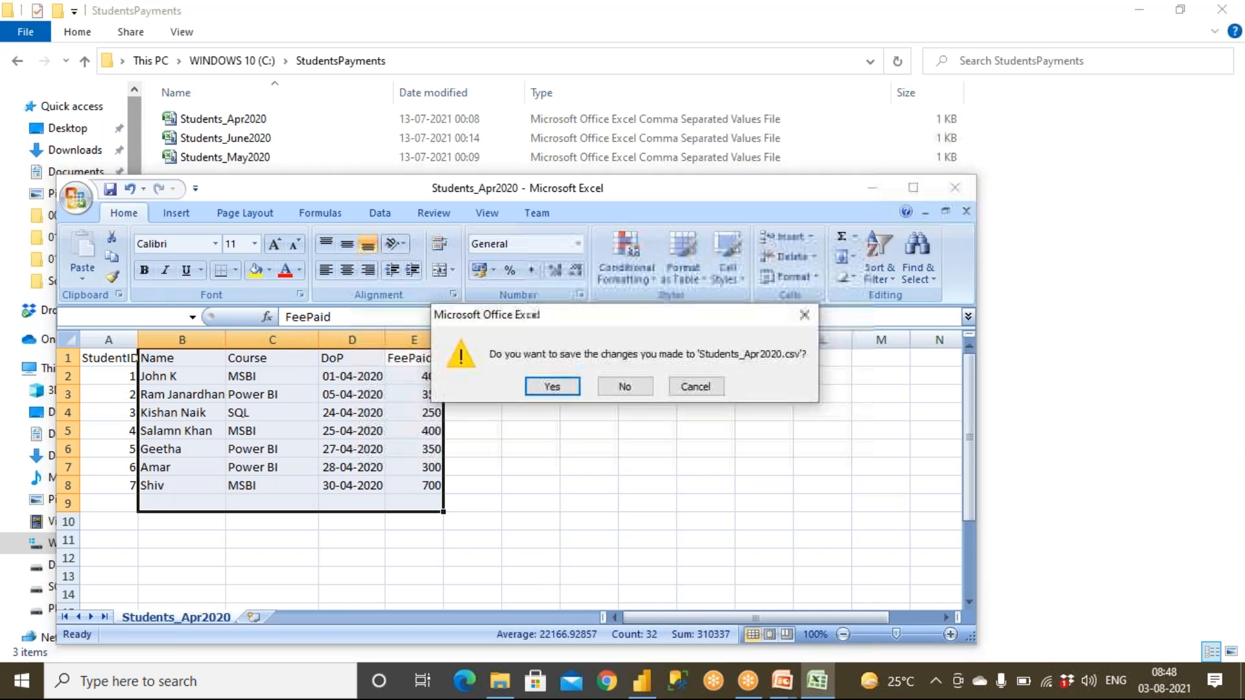
pyautogui.click(624, 387)
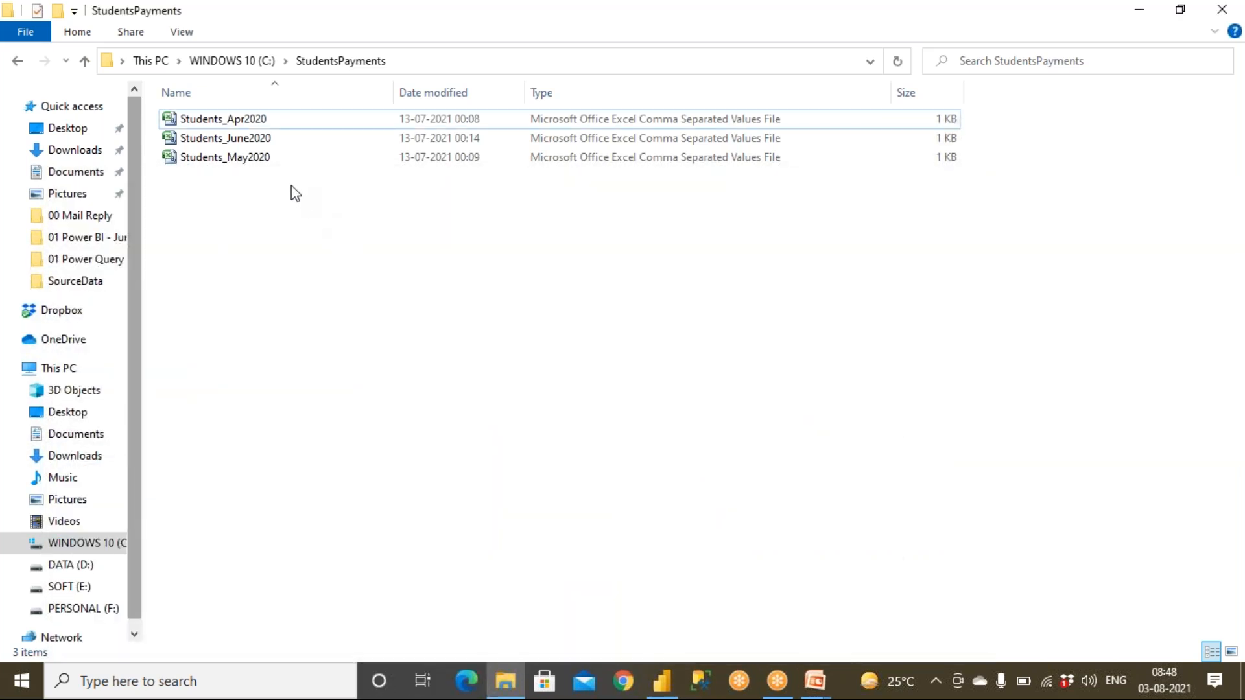
# - Examine the Course, DoP and FeePaid values of Students_May2020 in Excel, widening narrow columns, and close the file without saving
pyautogui.click(269, 159)
pyautogui.doubleClick(267, 158)
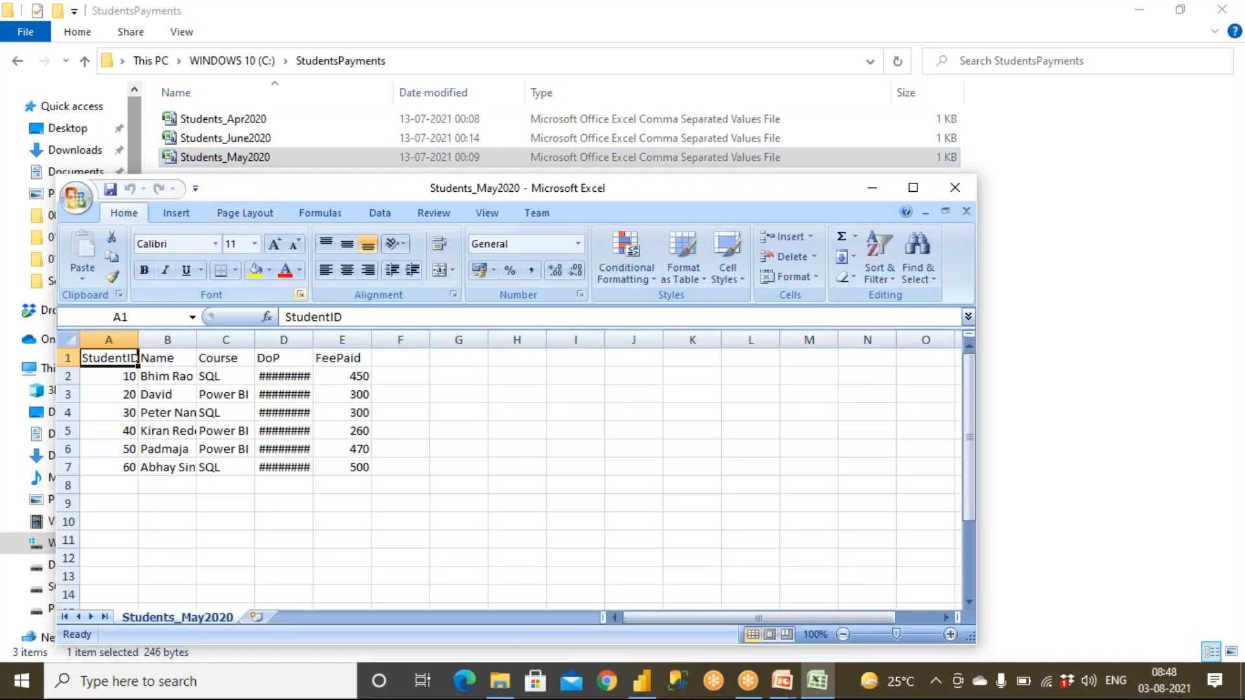
pyautogui.doubleClick(314, 339)
pyautogui.moveTo(305, 374); pyautogui.dragTo(216, 480)
pyautogui.doubleClick(193, 339)
pyautogui.moveTo(365, 376); pyautogui.dragTo(368, 454)
pyautogui.moveTo(240, 368); pyautogui.dragTo(240, 468)
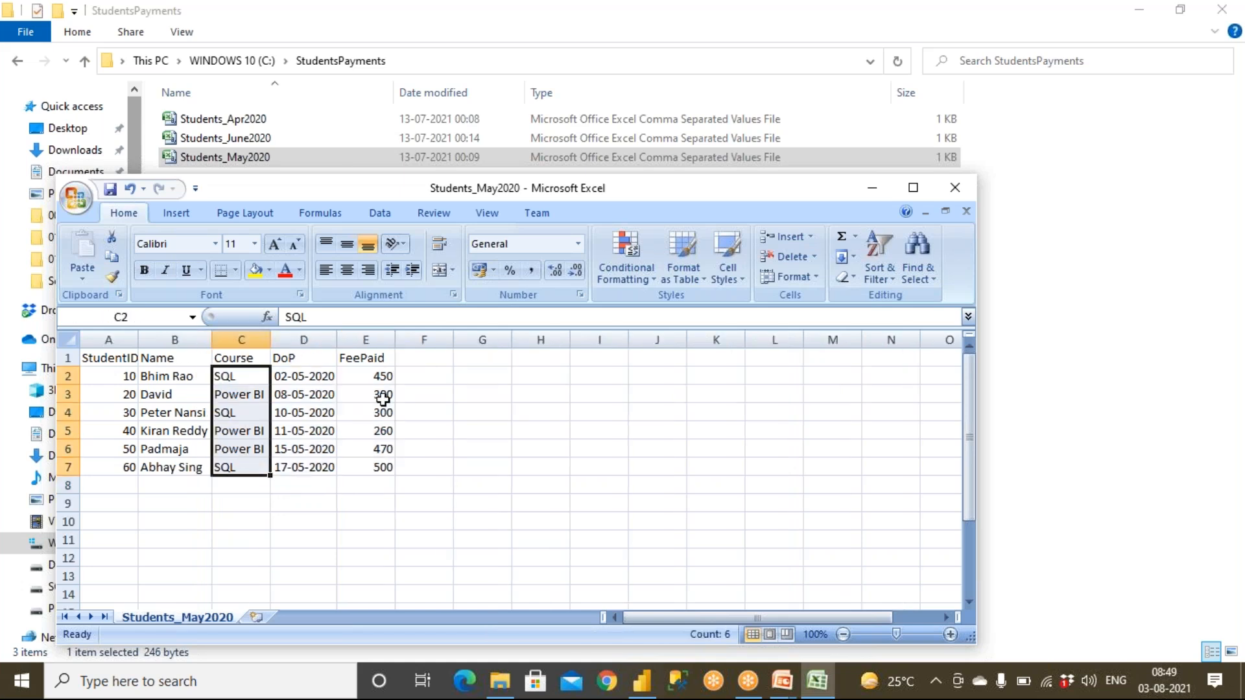
pyautogui.click(955, 188)
pyautogui.click(629, 391)
# - Switch to Power BI Desktop and open the Power Query Editor for transforming data
pyautogui.click(661, 681)
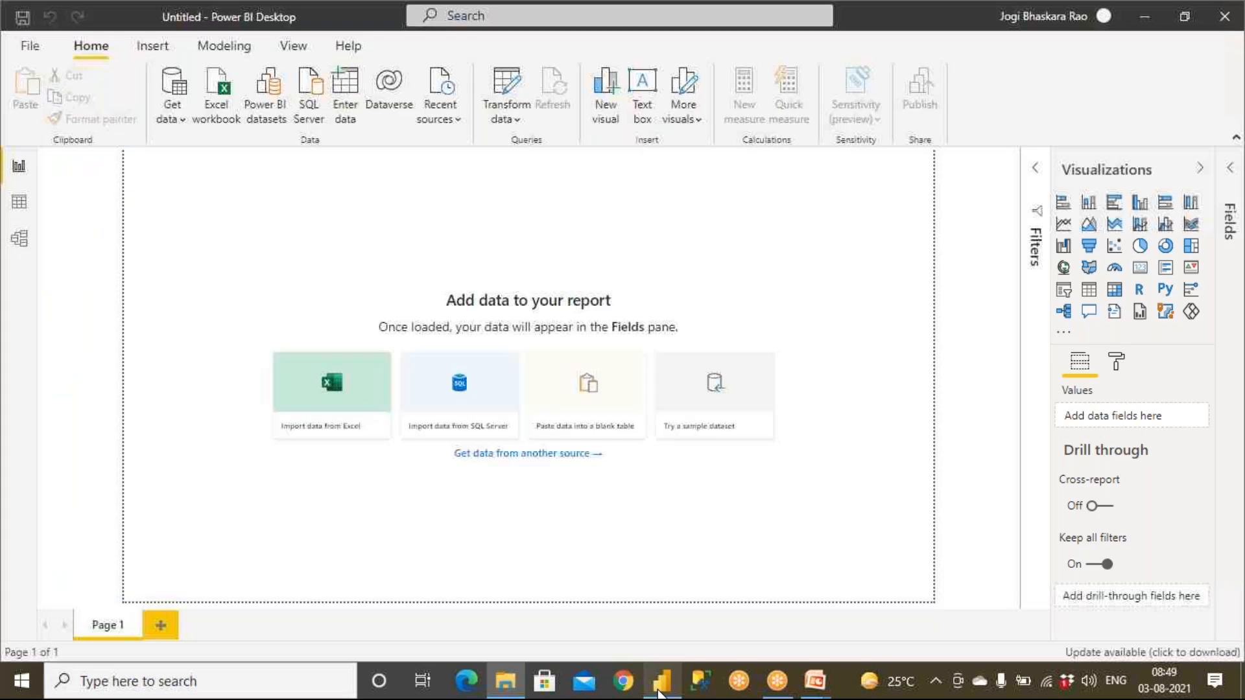
pyautogui.click(510, 120)
pyautogui.click(522, 149)
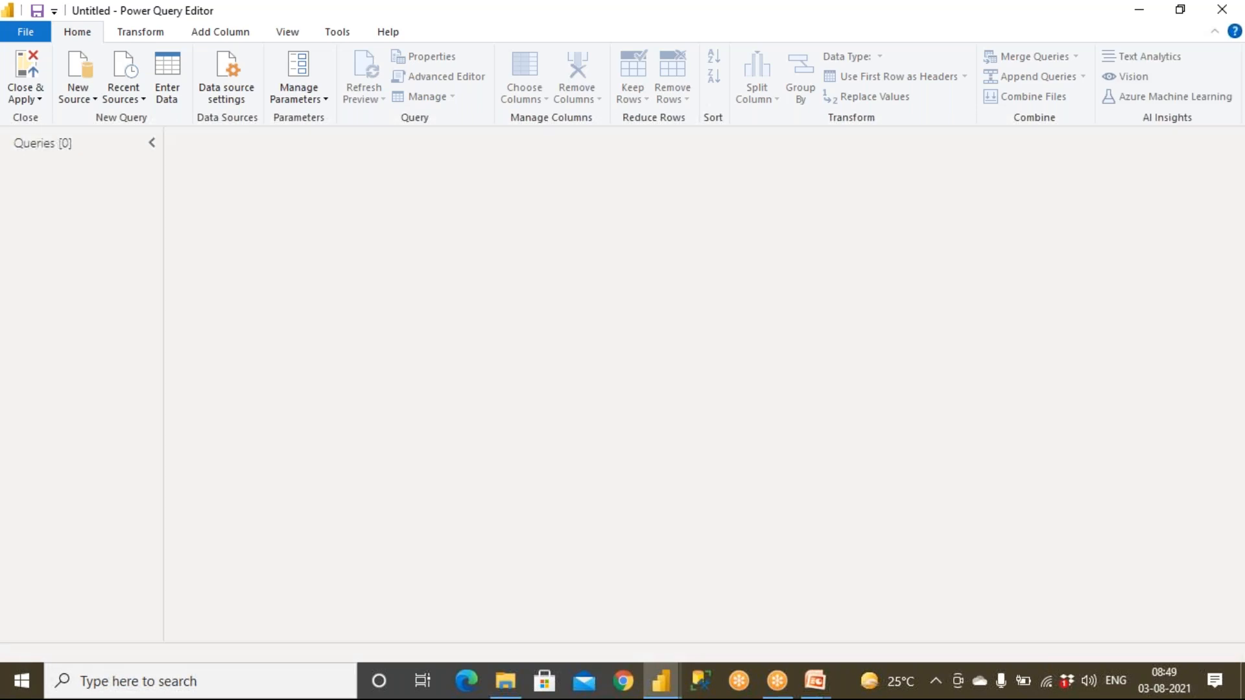
pyautogui.click(78, 94)
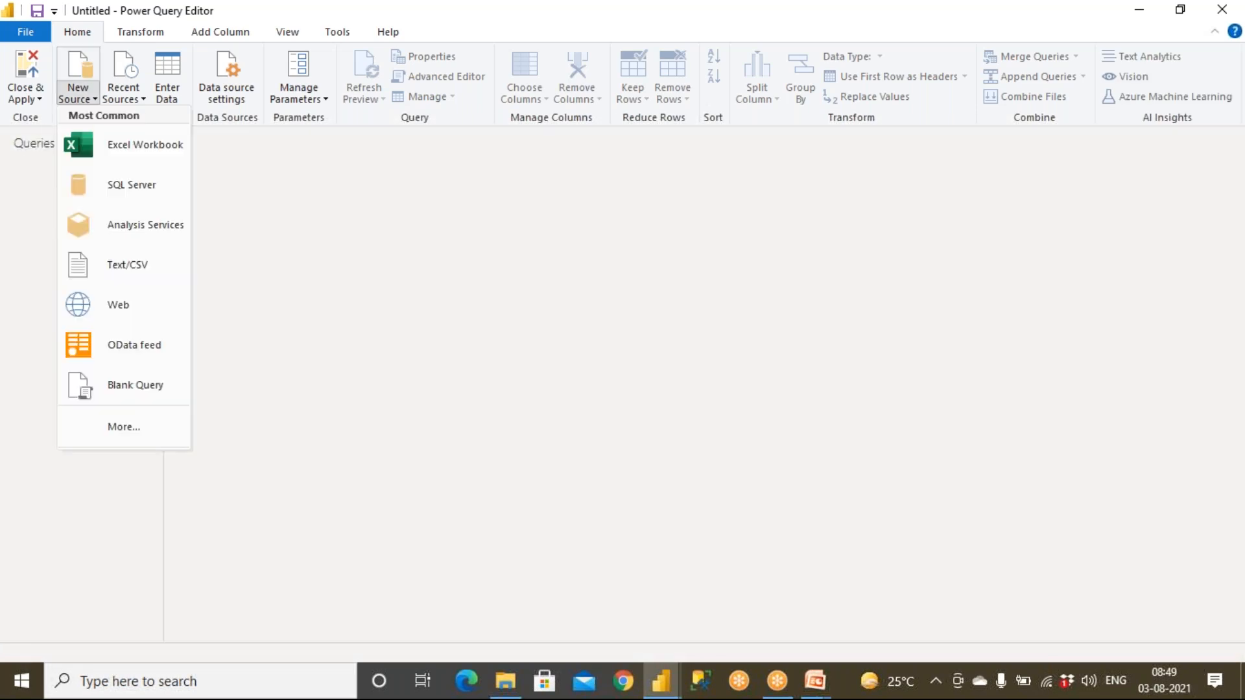
pyautogui.click(120, 149)
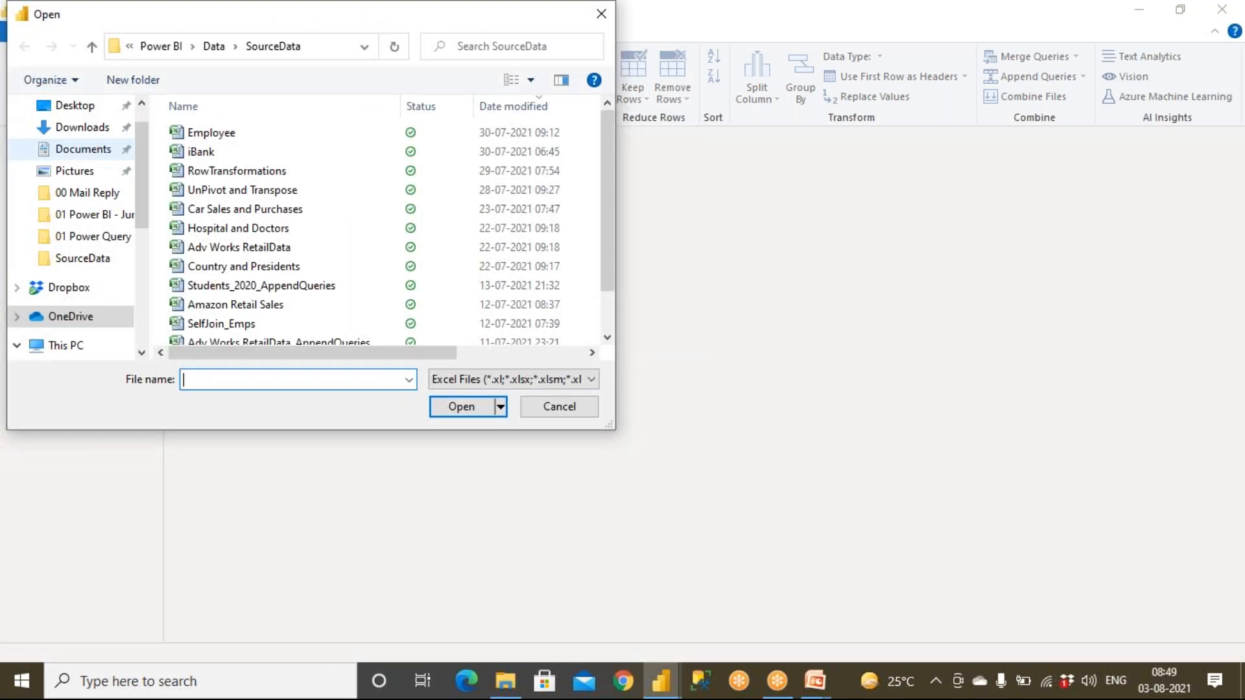
pyautogui.click(69, 348)
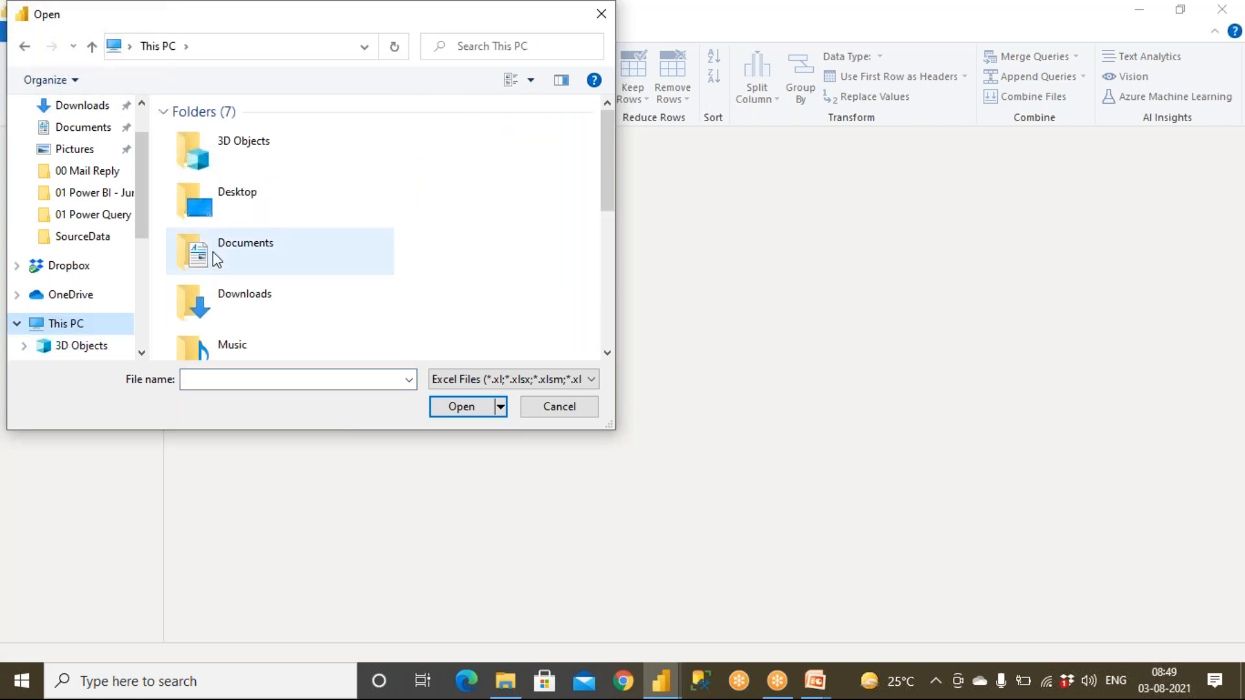
pyautogui.scroll(-5, 213, 253)
pyautogui.doubleClick(282, 175)
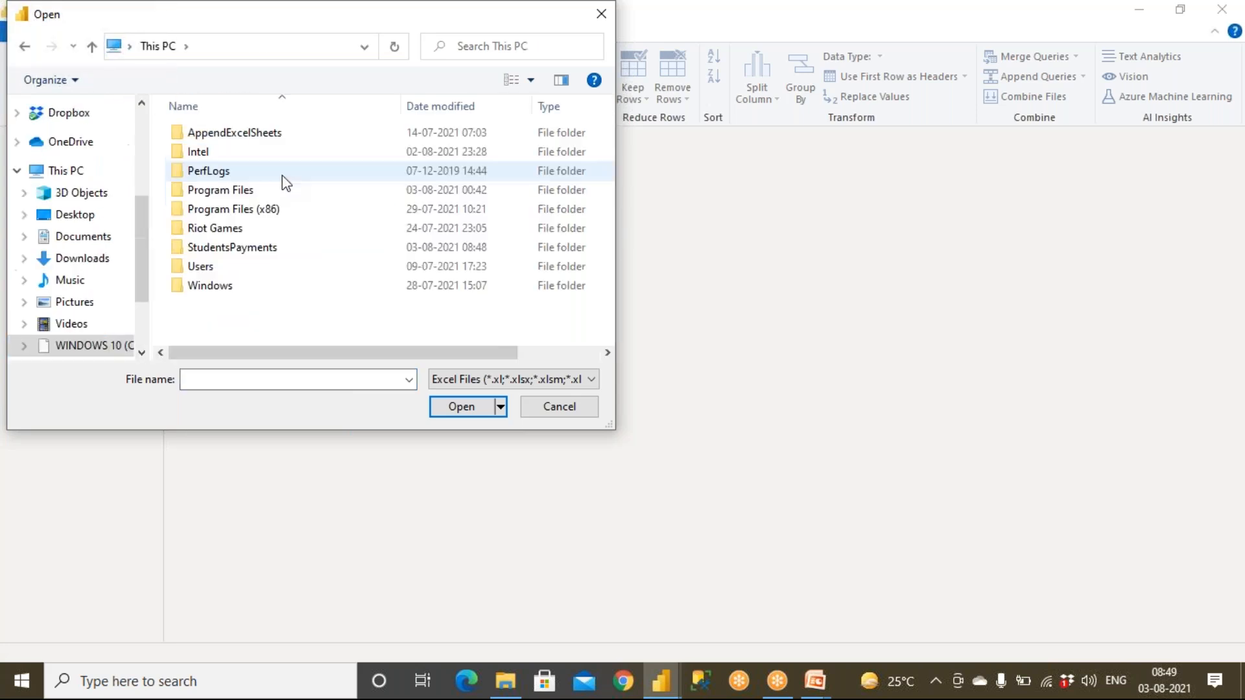
pyautogui.click(254, 253)
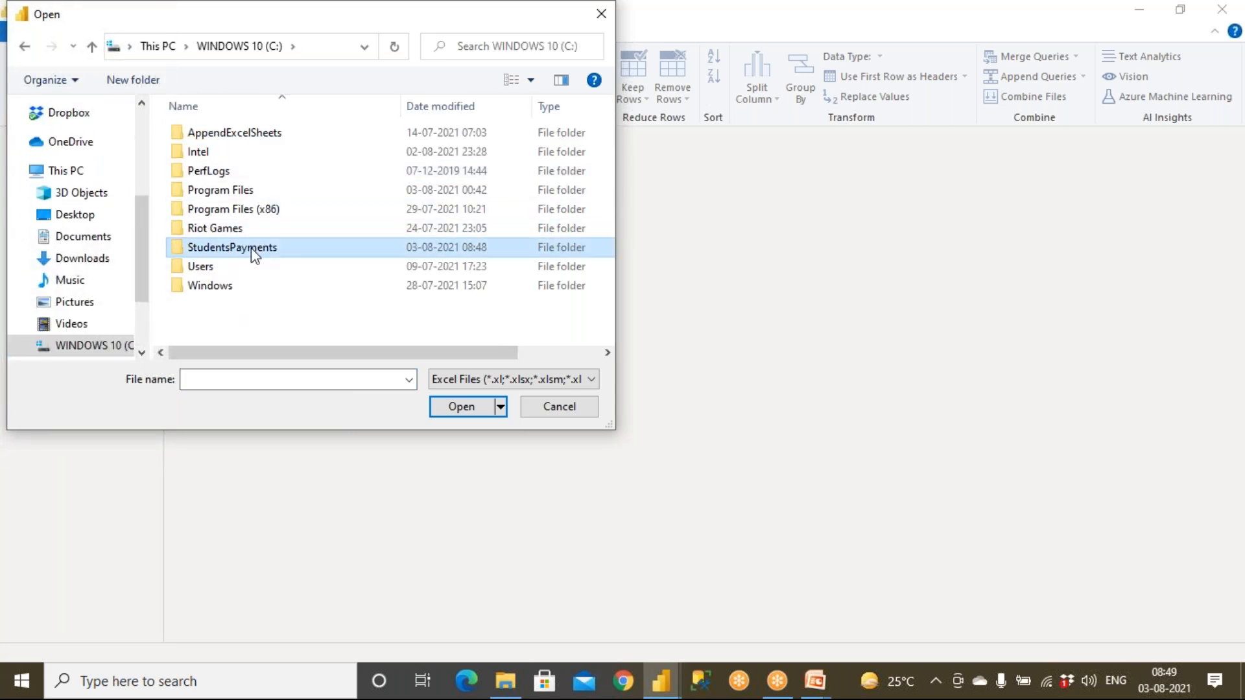
pyautogui.doubleClick(291, 253)
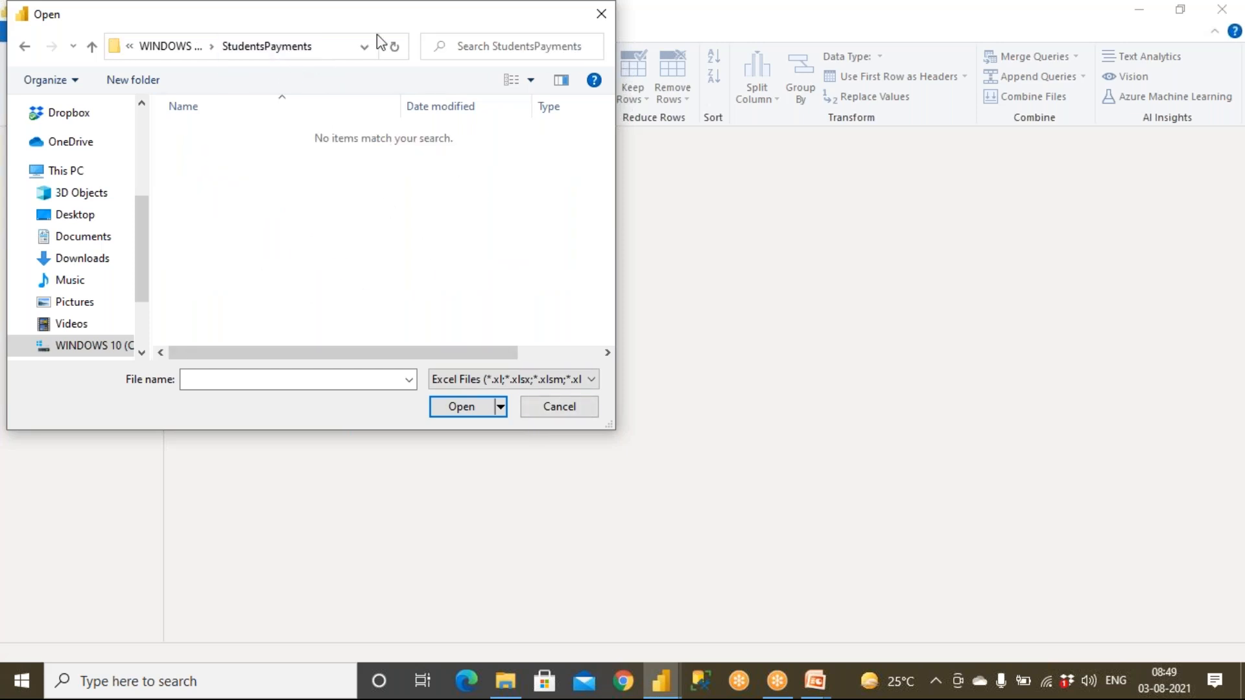
pyautogui.click(558, 409)
pyautogui.hotkey('alt', 'Tab')
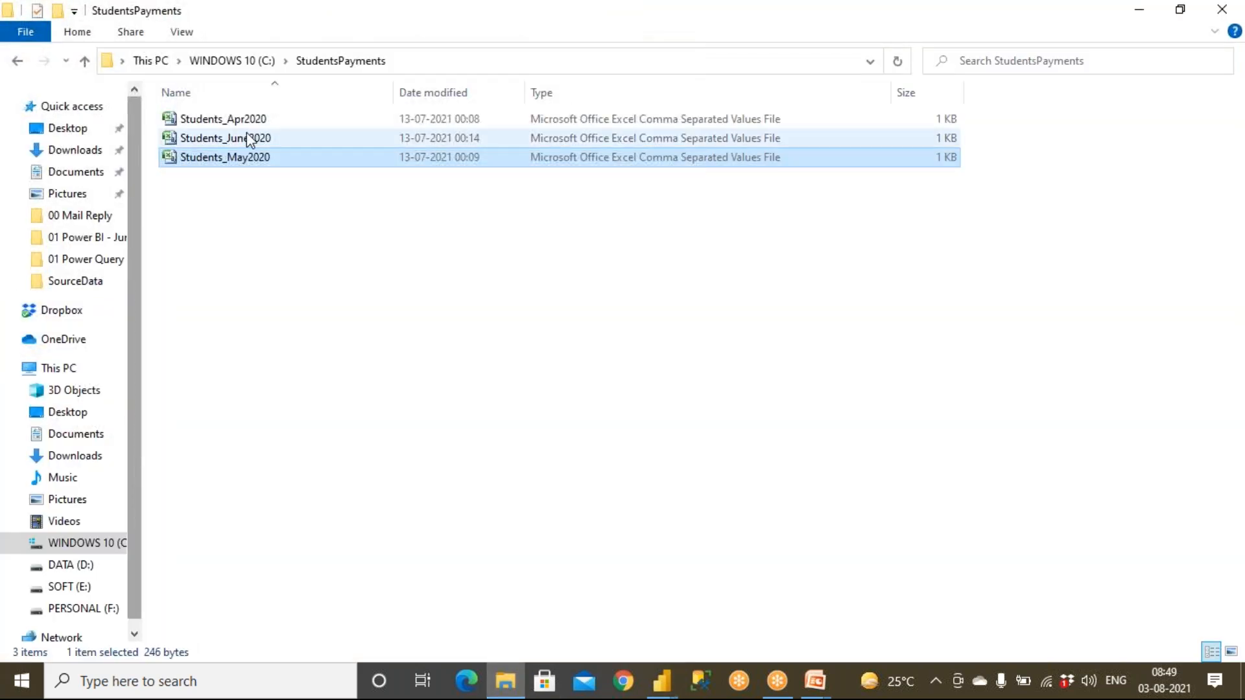
pyautogui.click(506, 691)
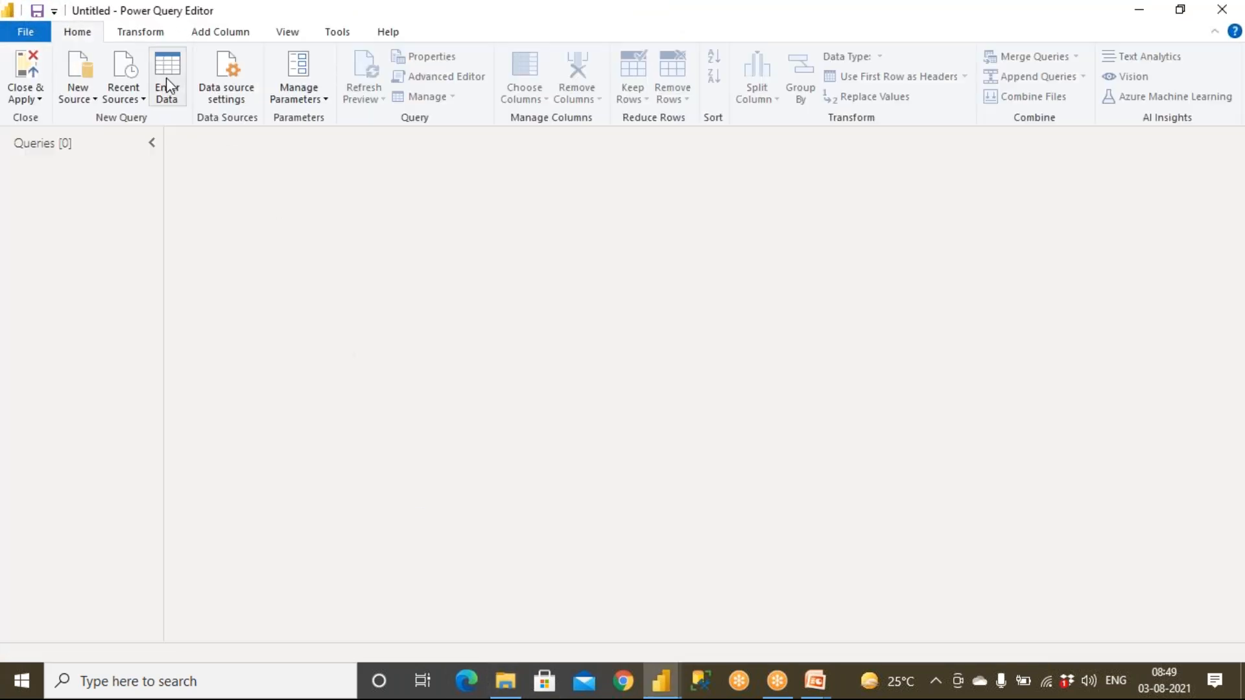
pyautogui.click(86, 89)
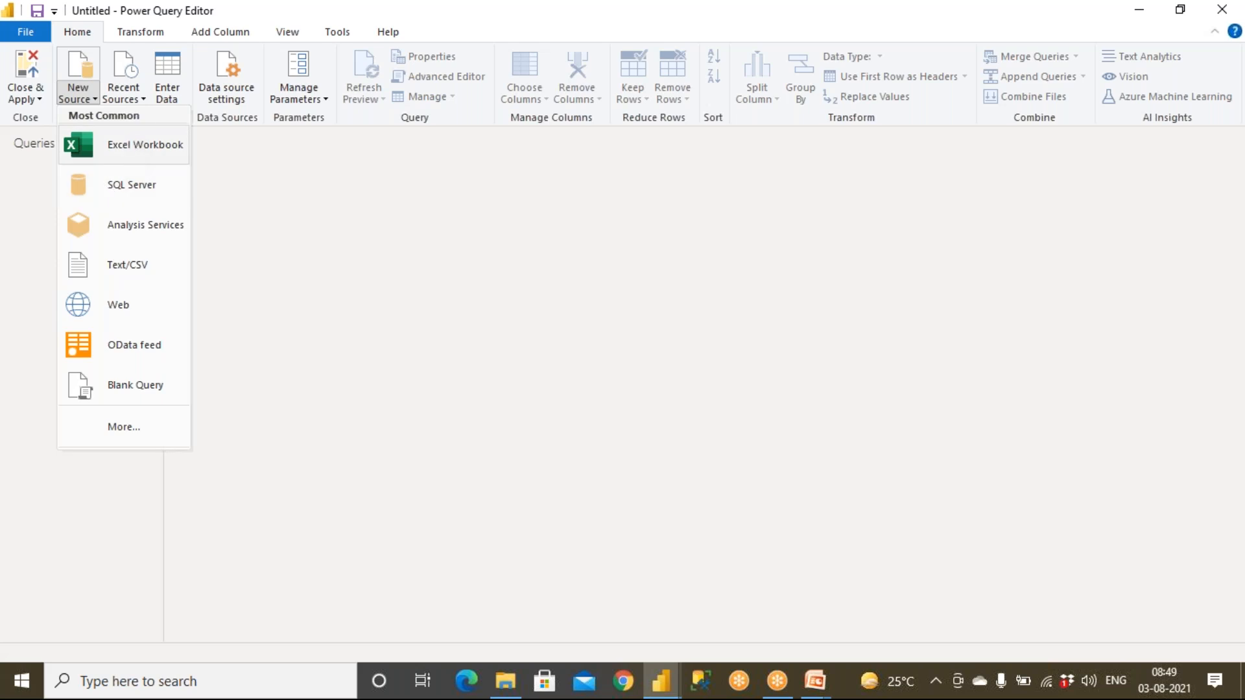
pyautogui.click(127, 144)
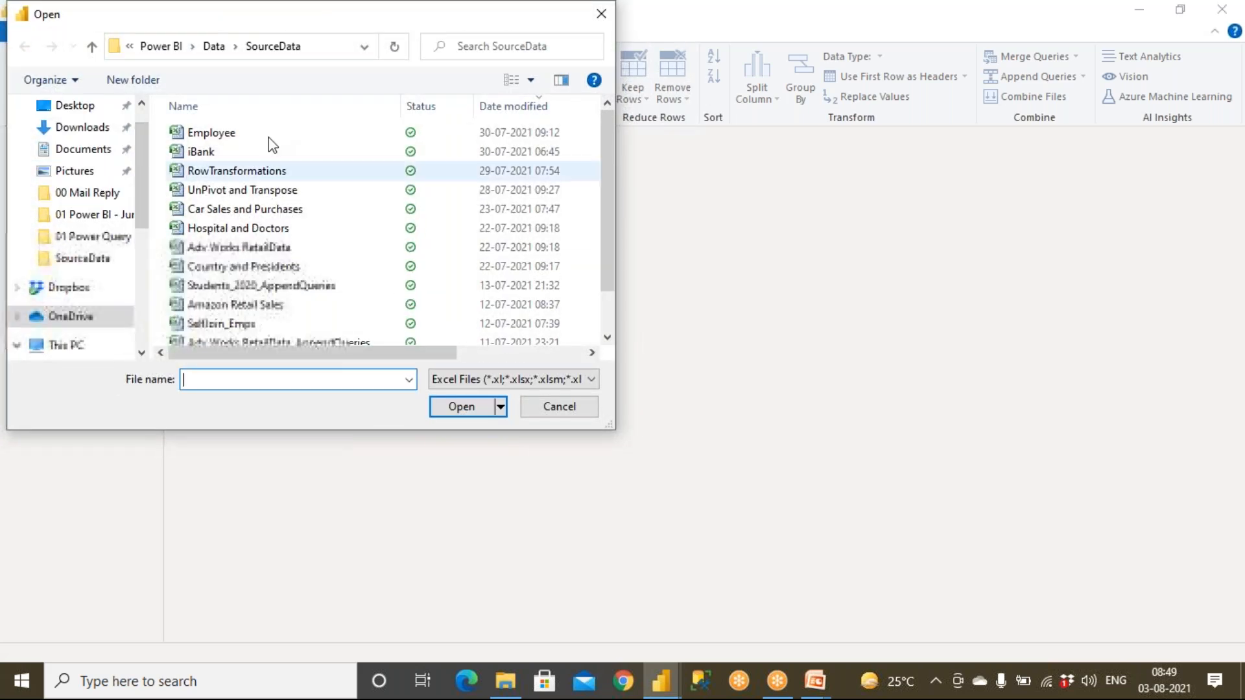
pyautogui.click(566, 416)
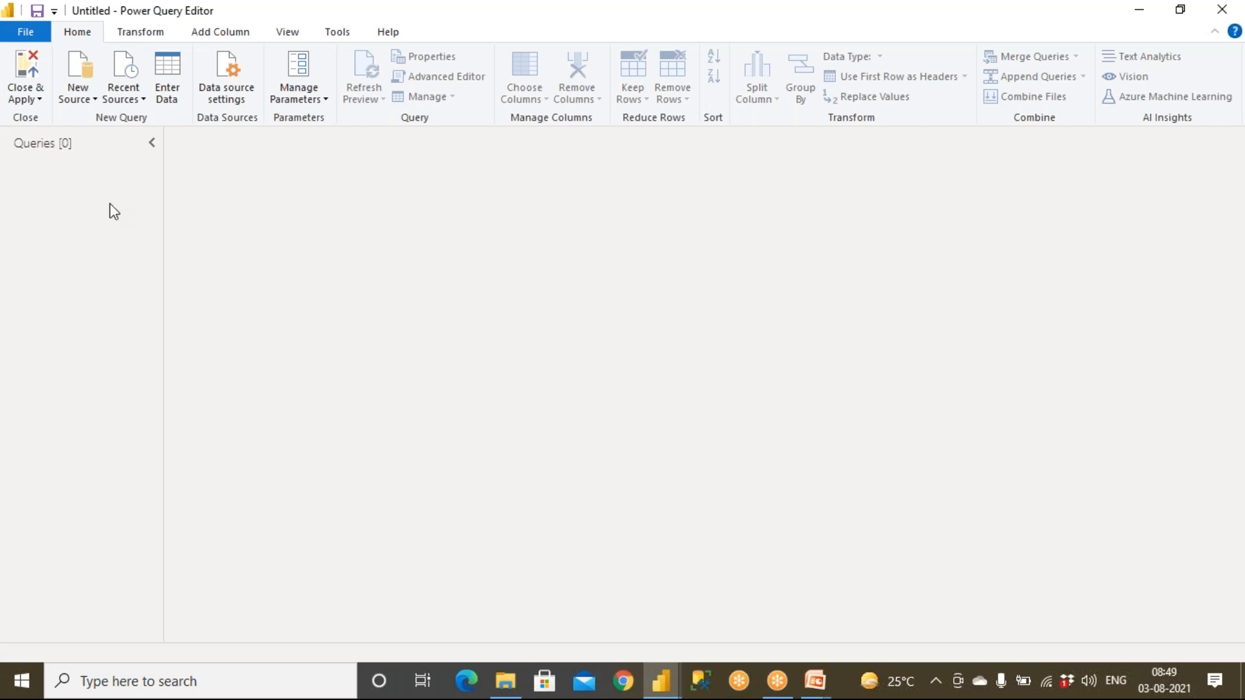
pyautogui.click(89, 100)
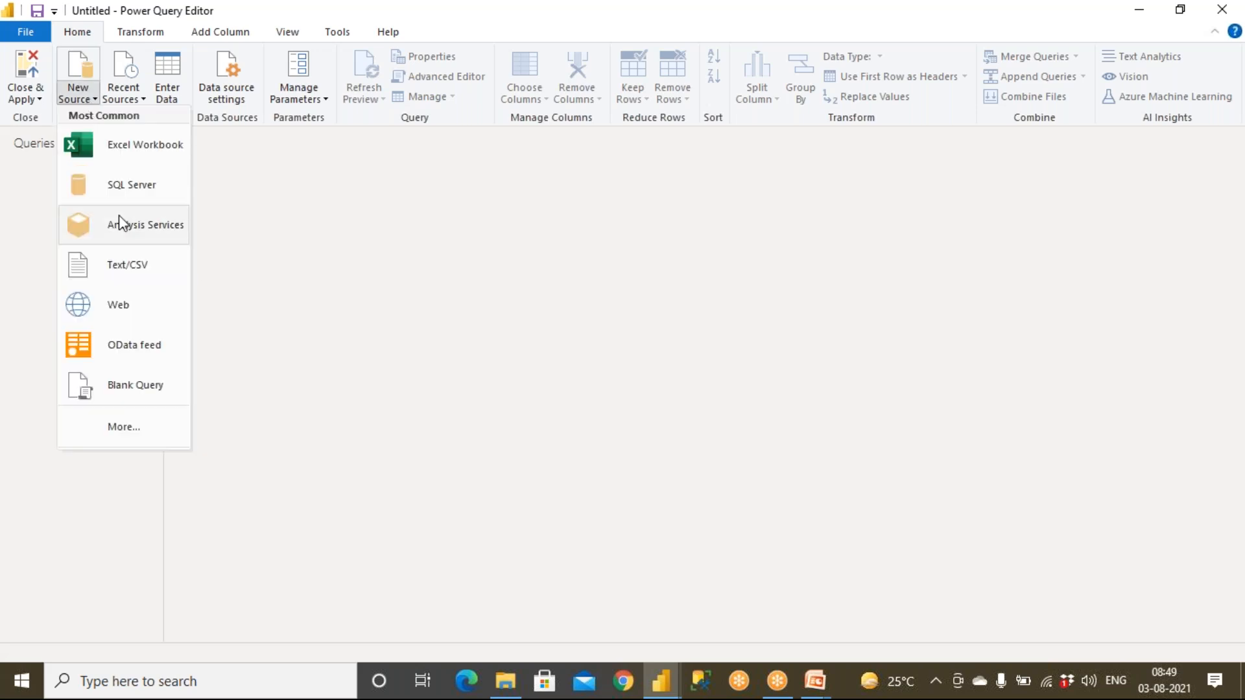
pyautogui.click(132, 263)
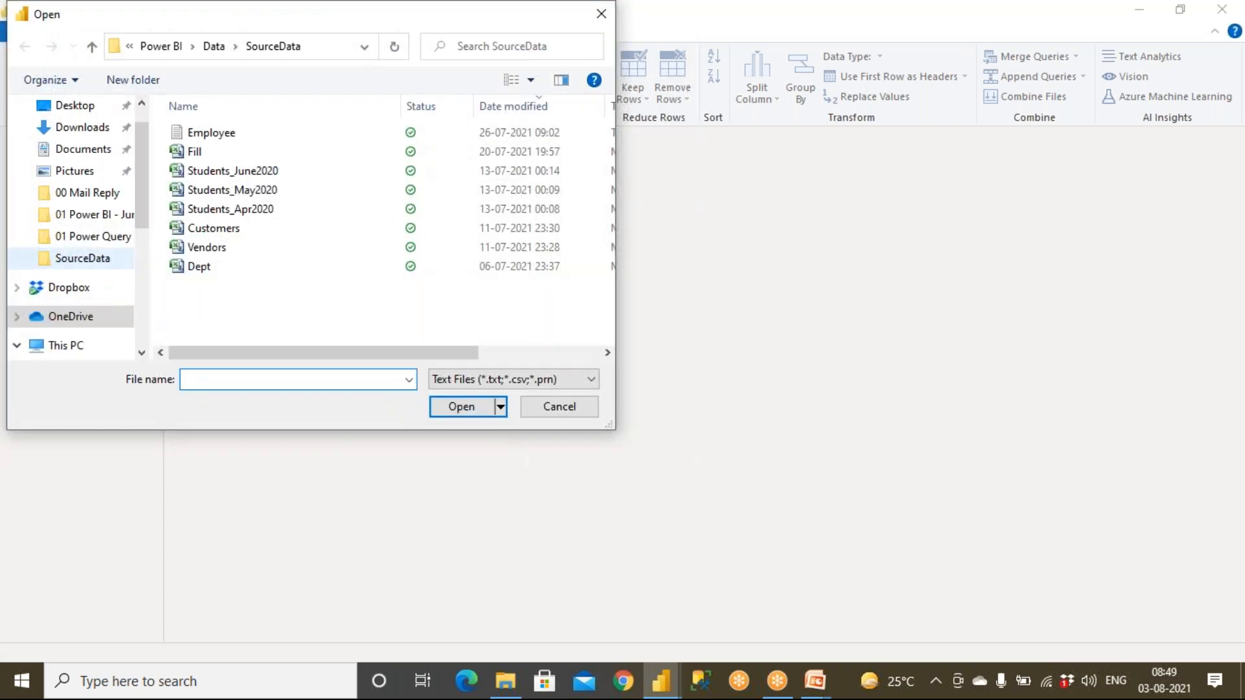
pyautogui.click(85, 347)
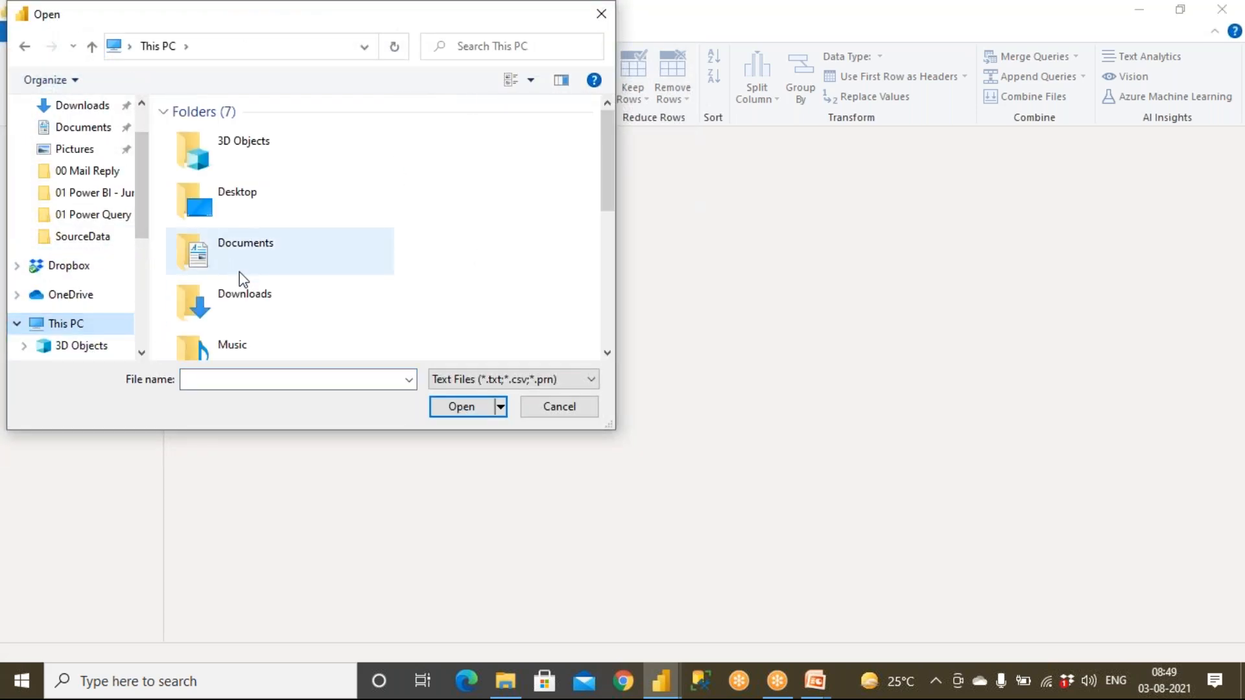
pyautogui.scroll(-5, 251, 285)
pyautogui.doubleClick(275, 176)
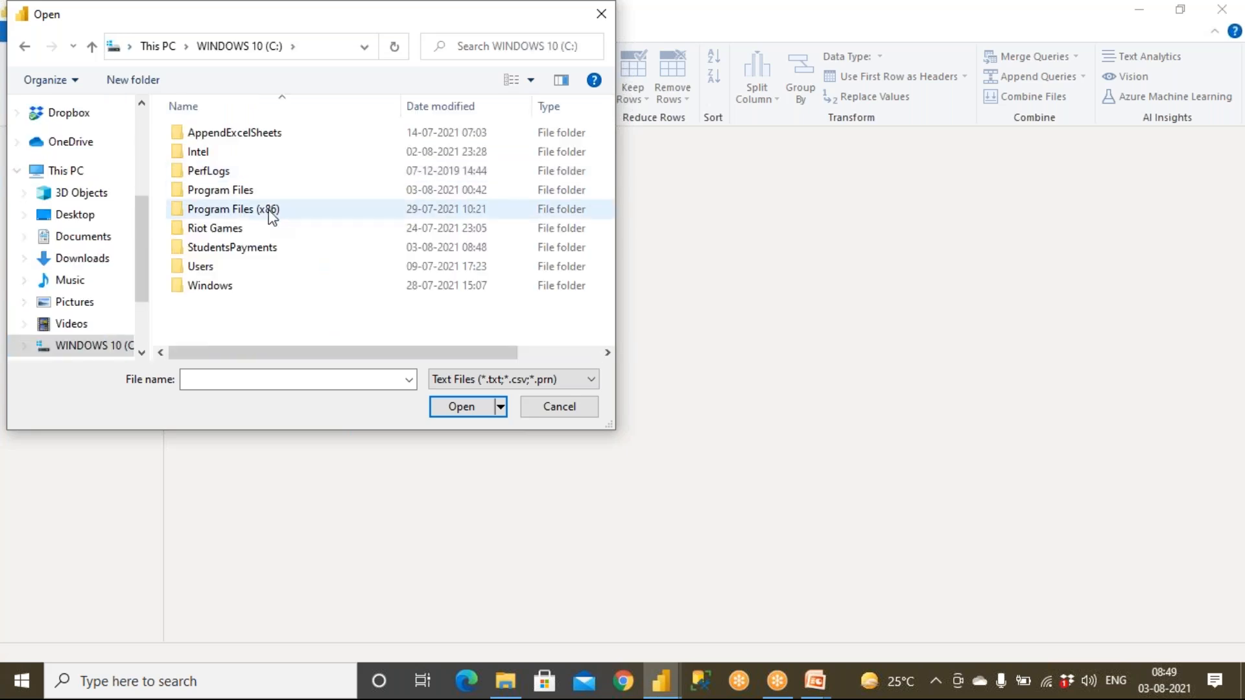
pyautogui.doubleClick(266, 251)
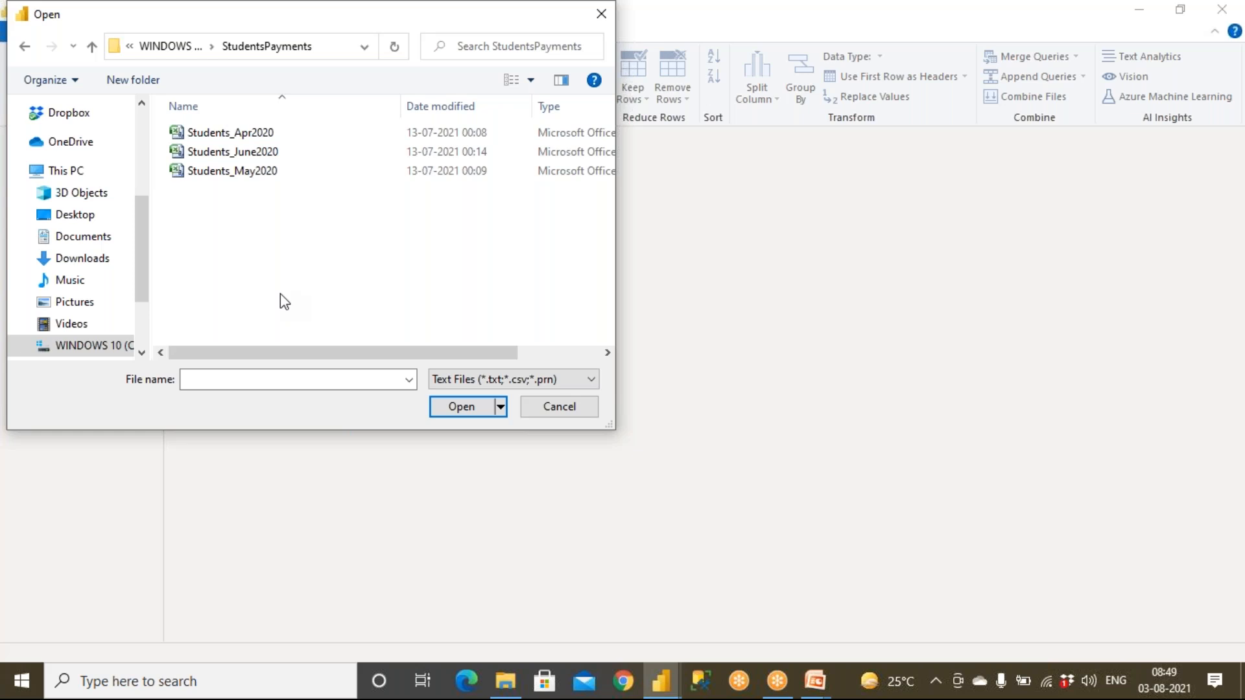
pyautogui.click(561, 406)
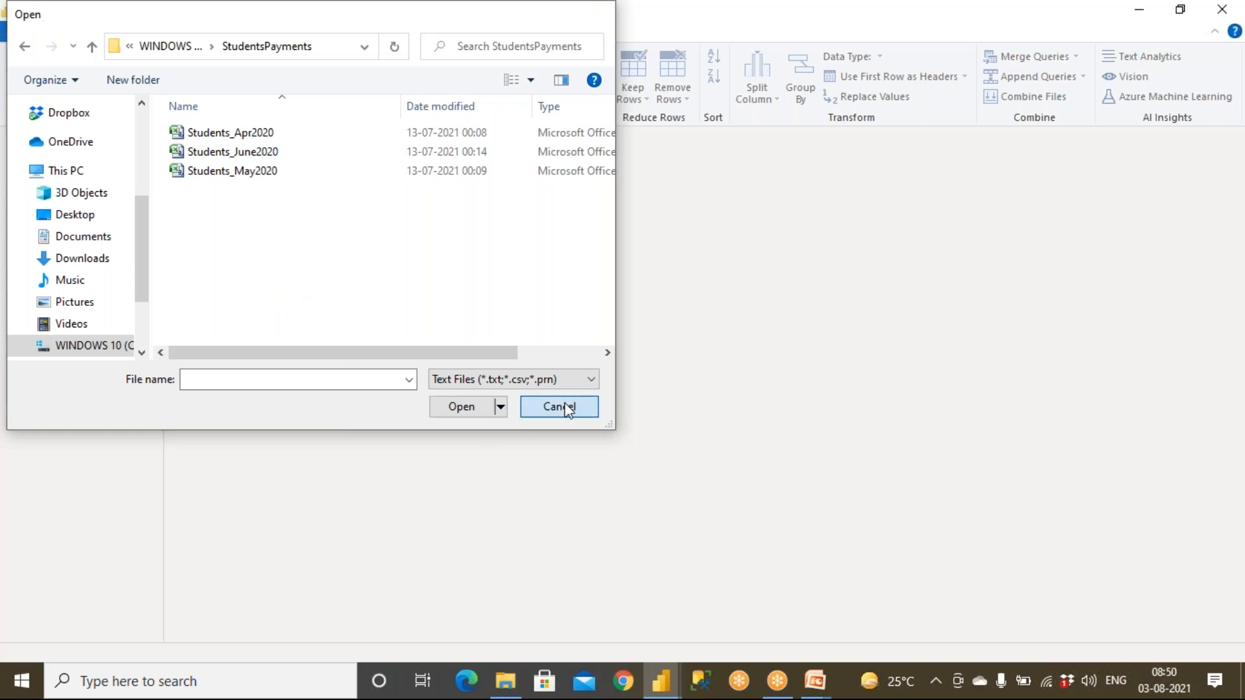
# - Import Students_Apr2020 from C:\StudentsPayments as a Text/CSV source, keeping the comma delimiter
pyautogui.click(76, 97)
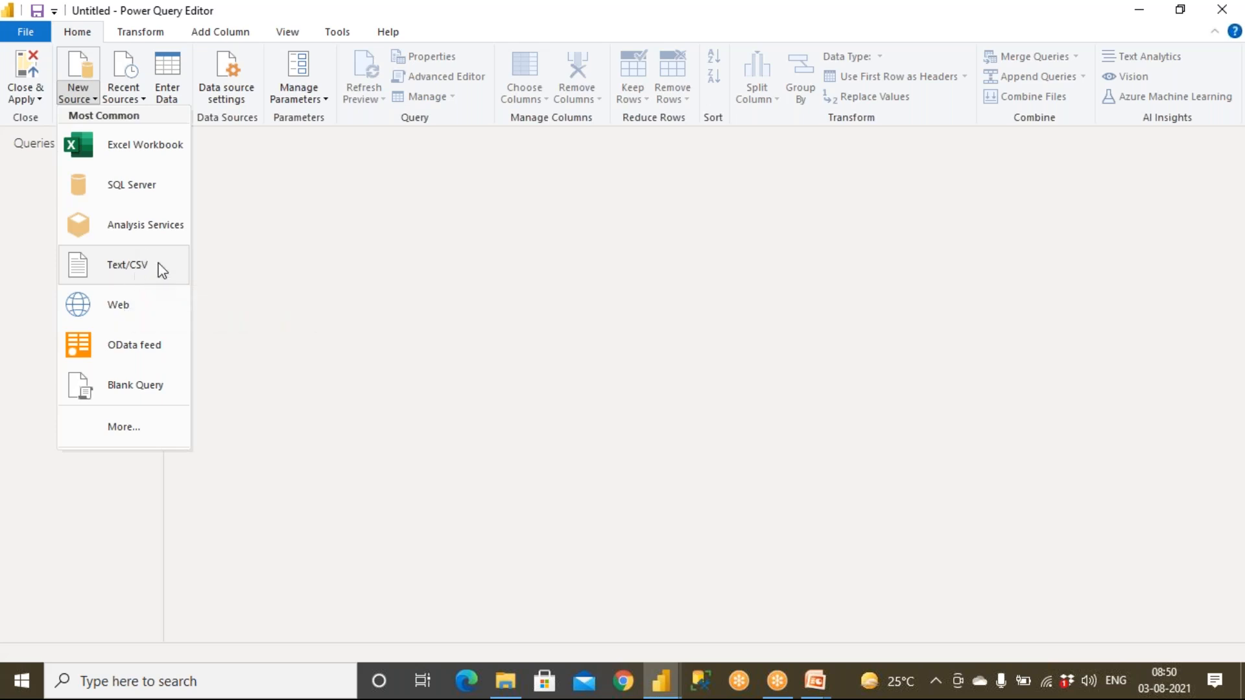
pyautogui.click(136, 272)
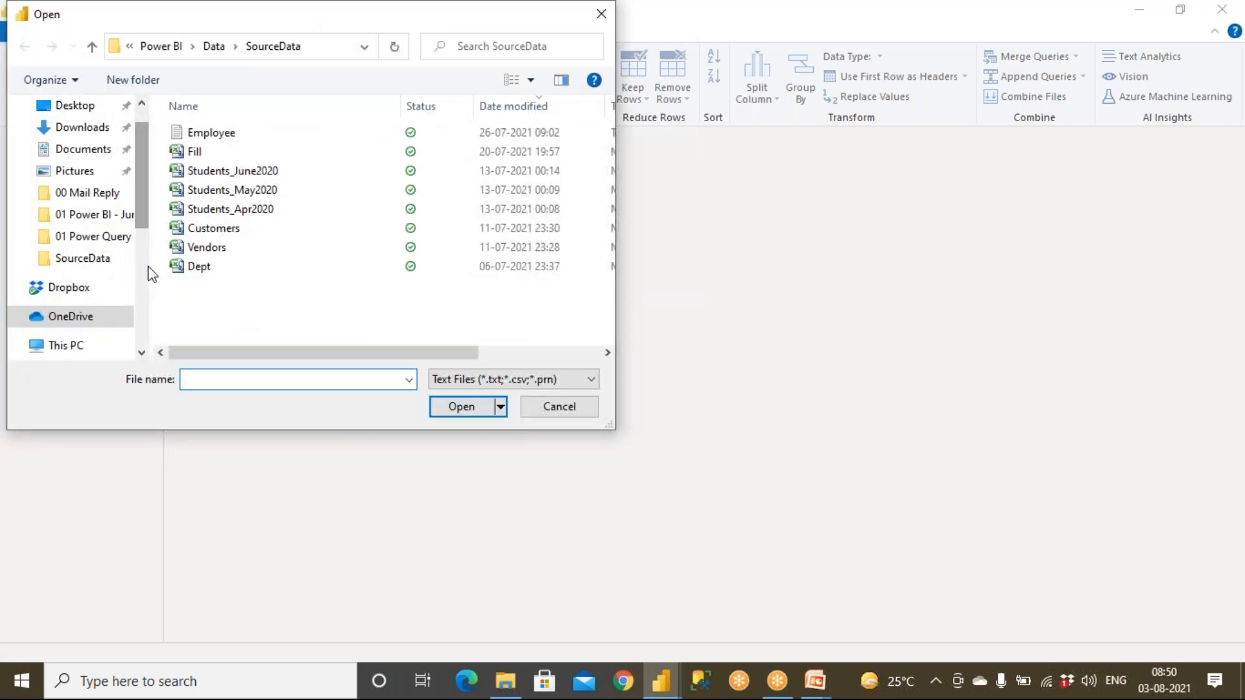
pyautogui.click(88, 344)
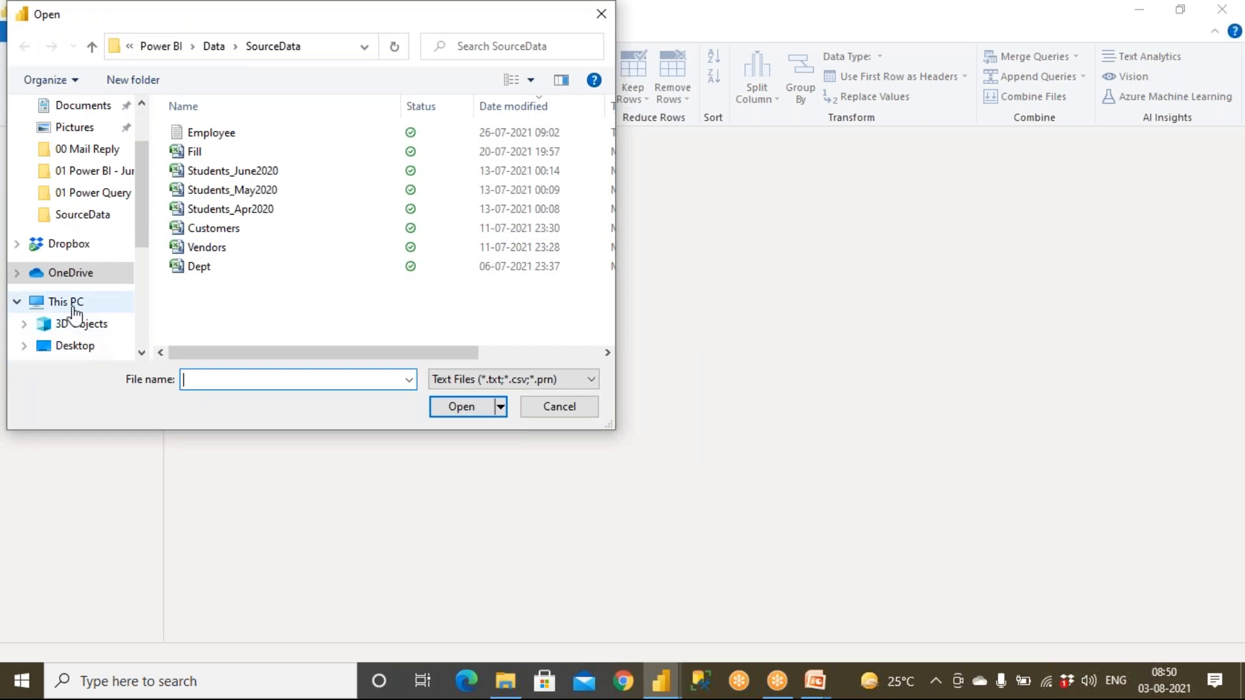
pyautogui.scroll(-5, 278, 250)
pyautogui.click(266, 196)
pyautogui.doubleClick(266, 196)
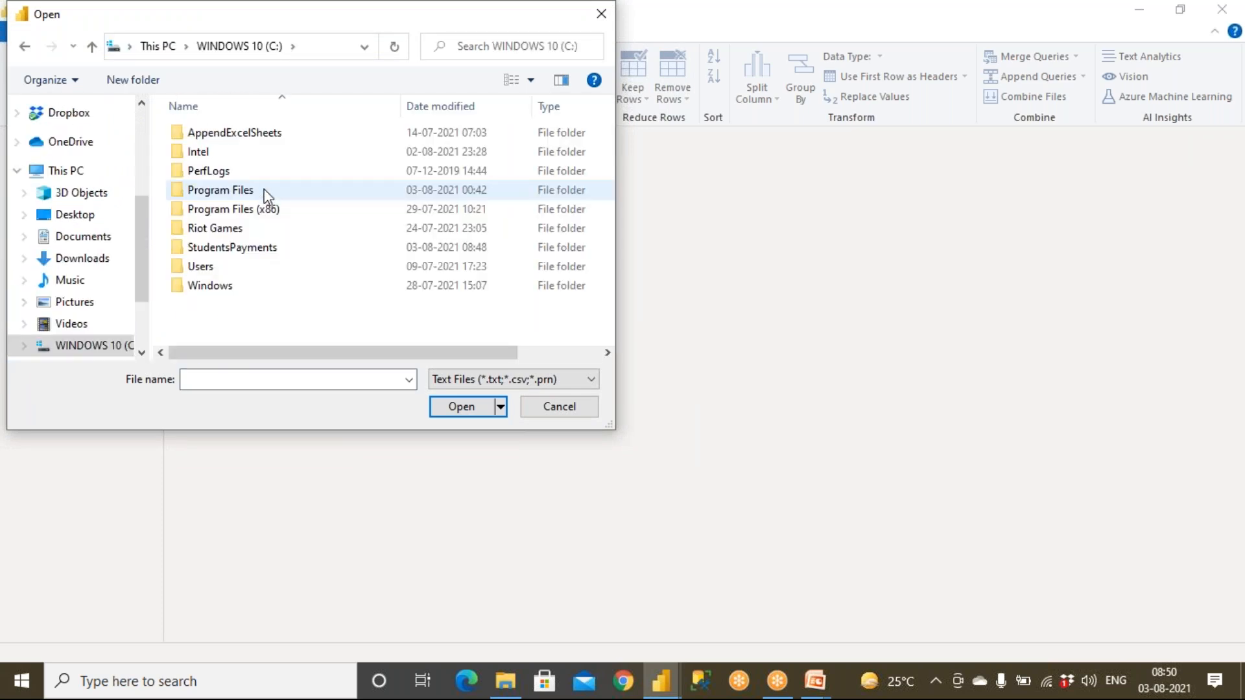
pyautogui.doubleClick(262, 251)
pyautogui.click(264, 132)
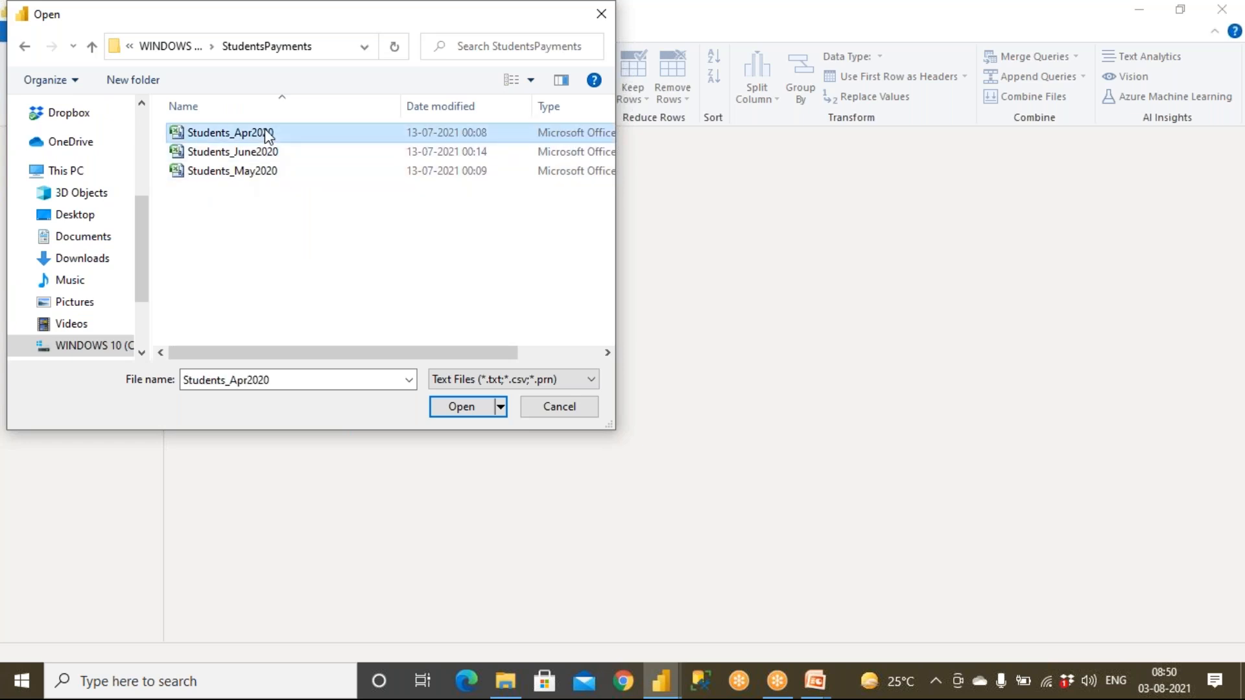
pyautogui.click(447, 408)
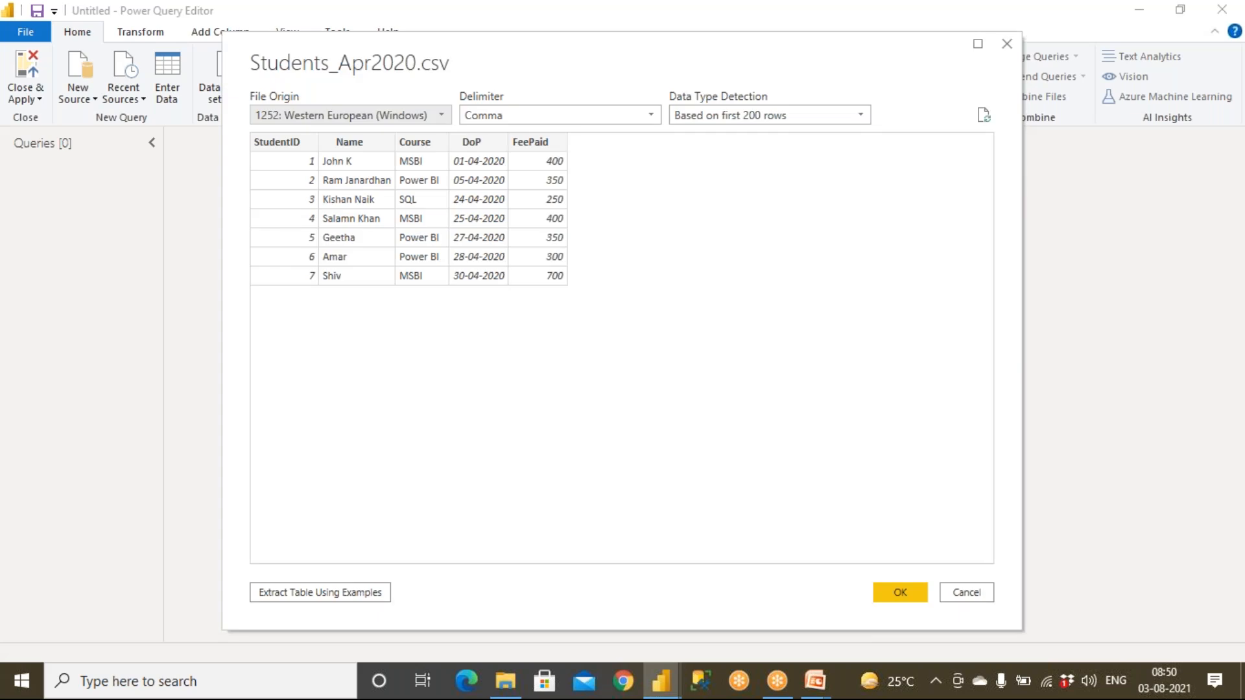
pyautogui.click(495, 115)
pyautogui.click(494, 114)
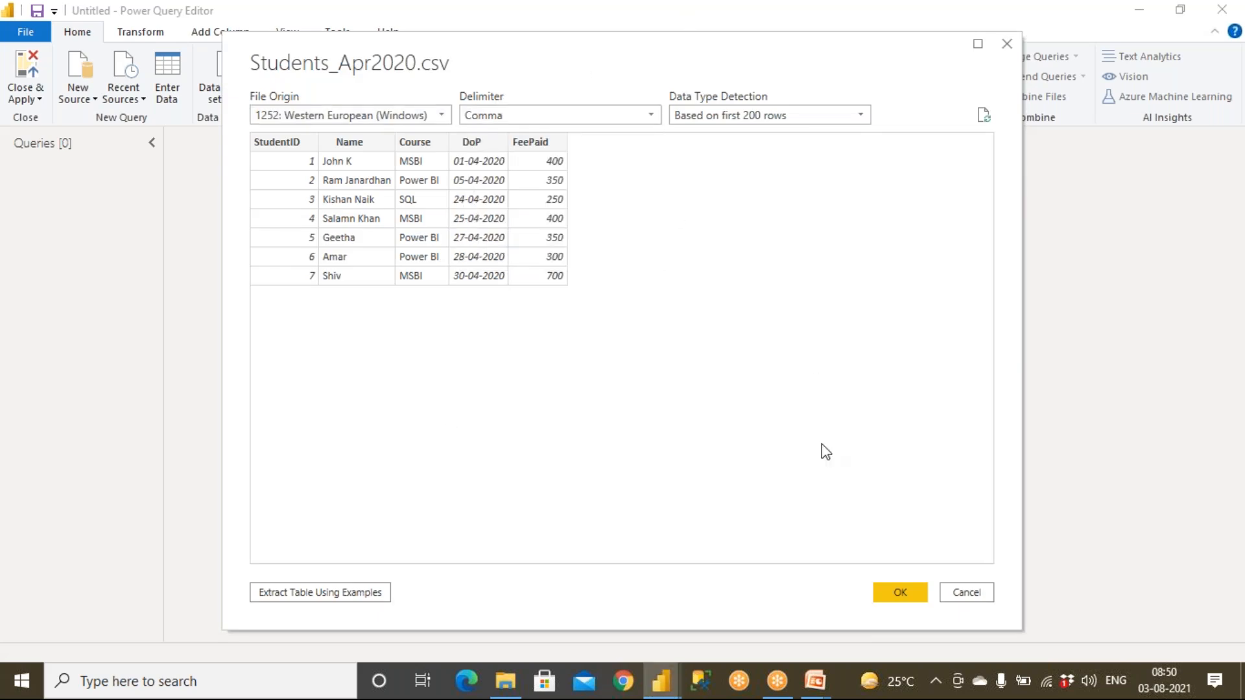
pyautogui.click(884, 593)
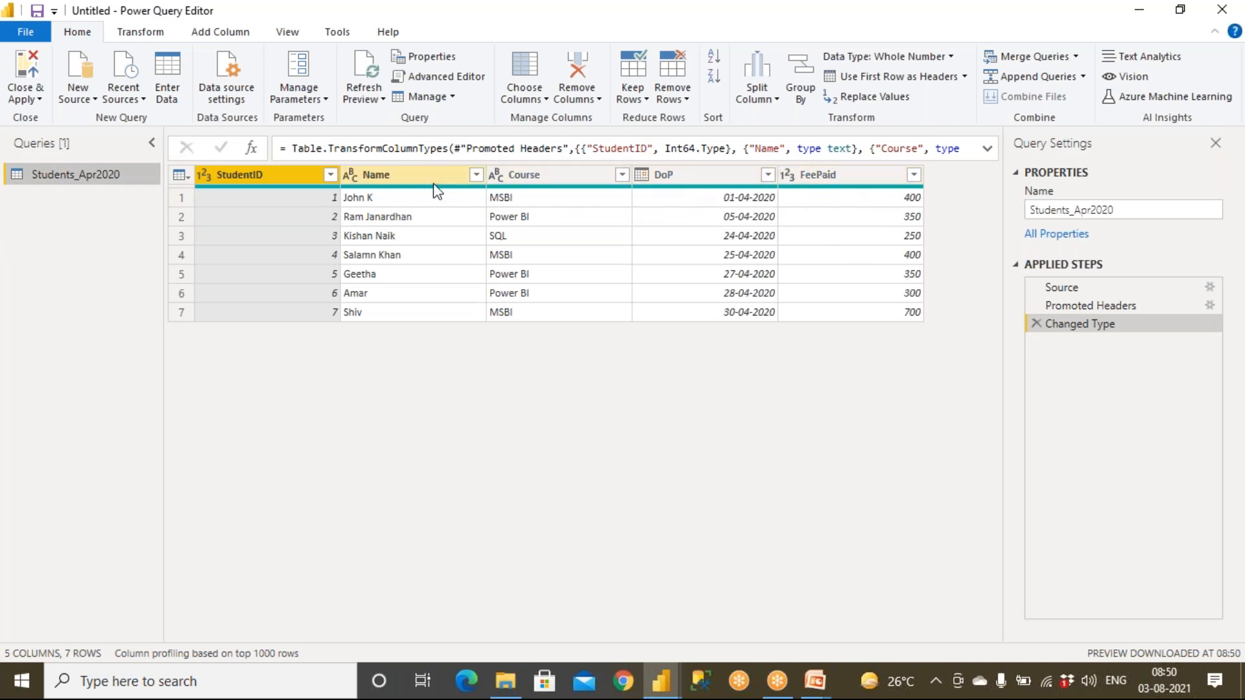
pyautogui.click(76, 97)
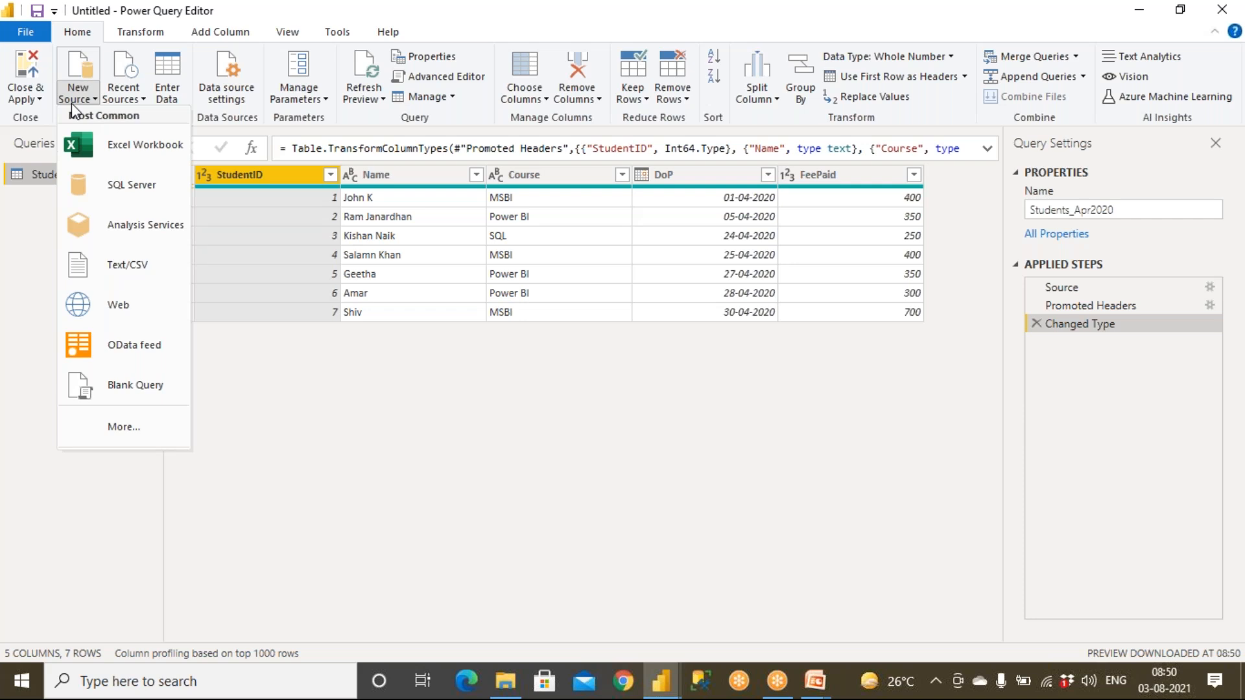
pyautogui.click(132, 99)
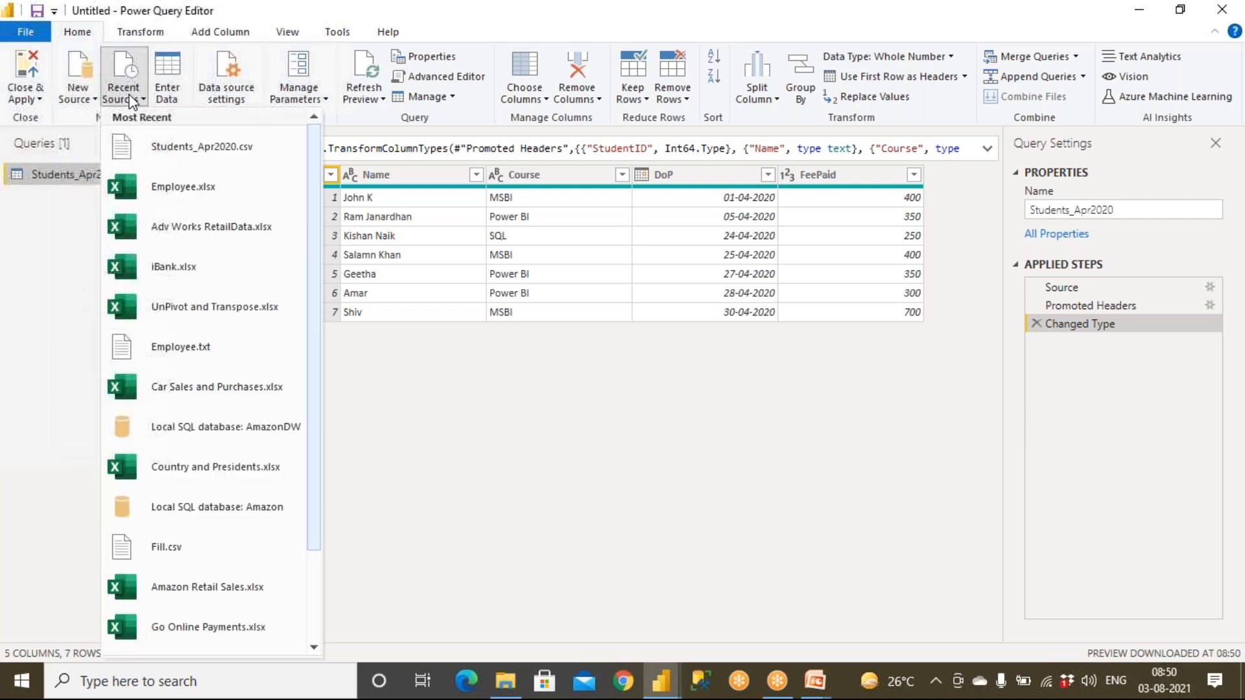
pyautogui.click(165, 156)
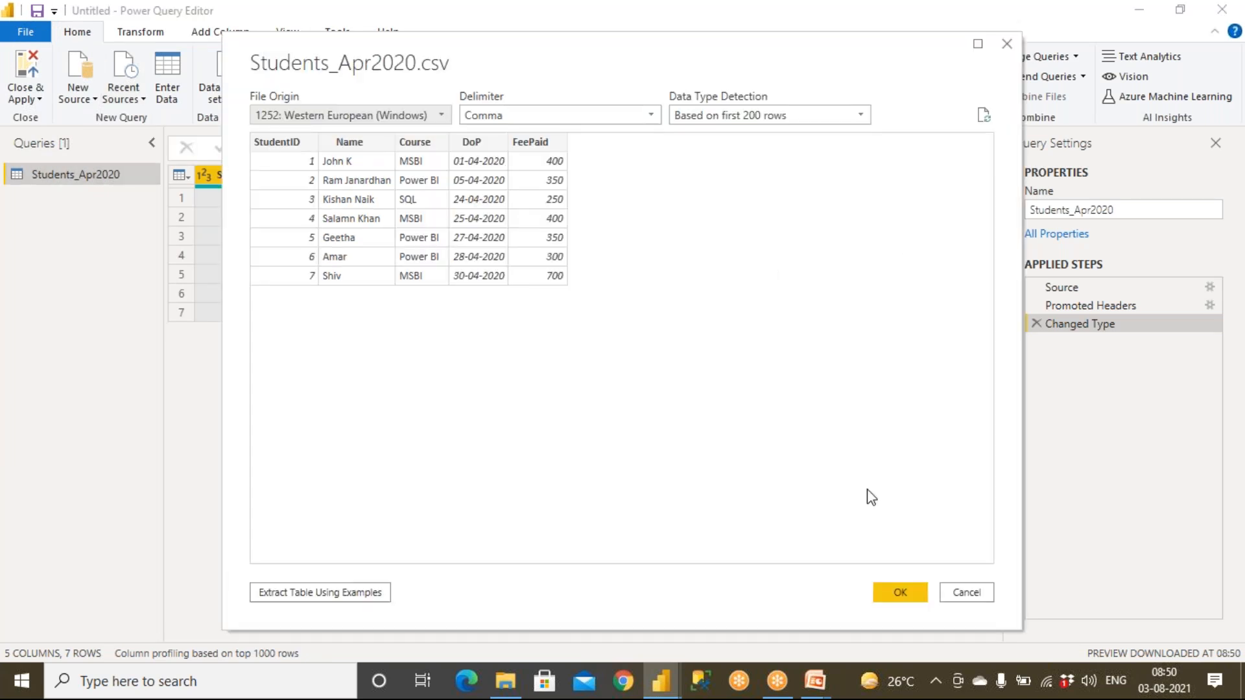
pyautogui.click(966, 592)
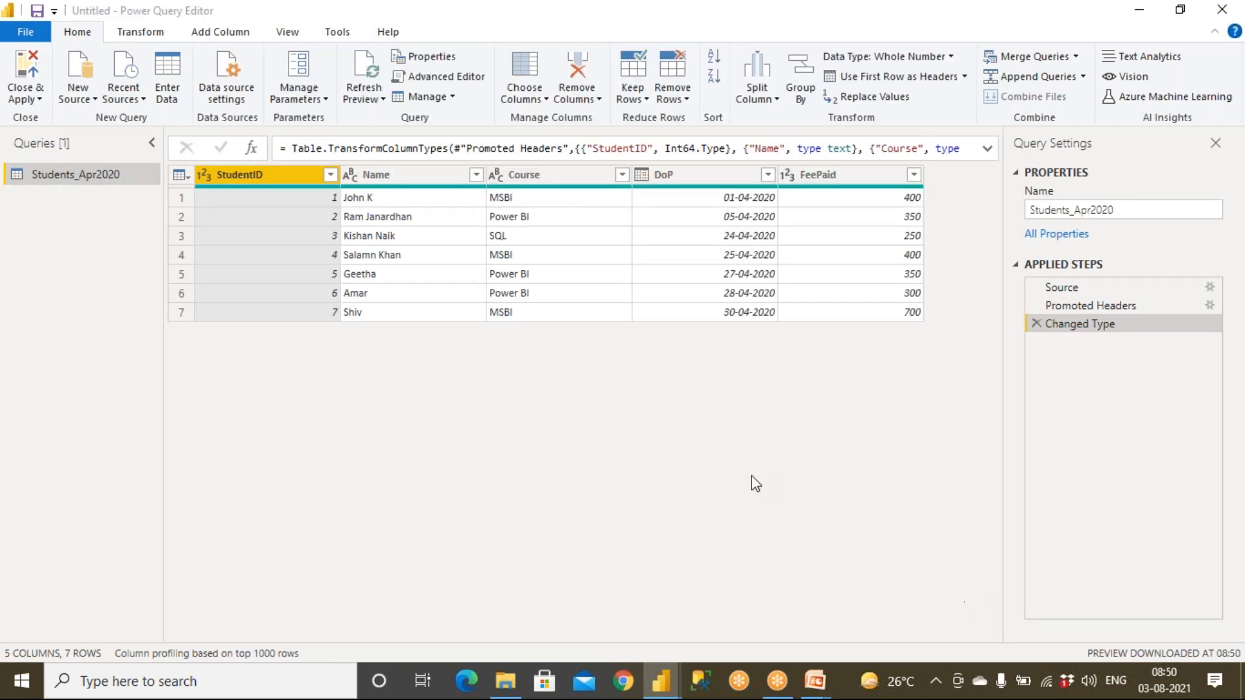
# - Import Students_May2020 from the StudentsPayments folder as a second Text/CSV query
pyautogui.click(74, 94)
pyautogui.click(130, 278)
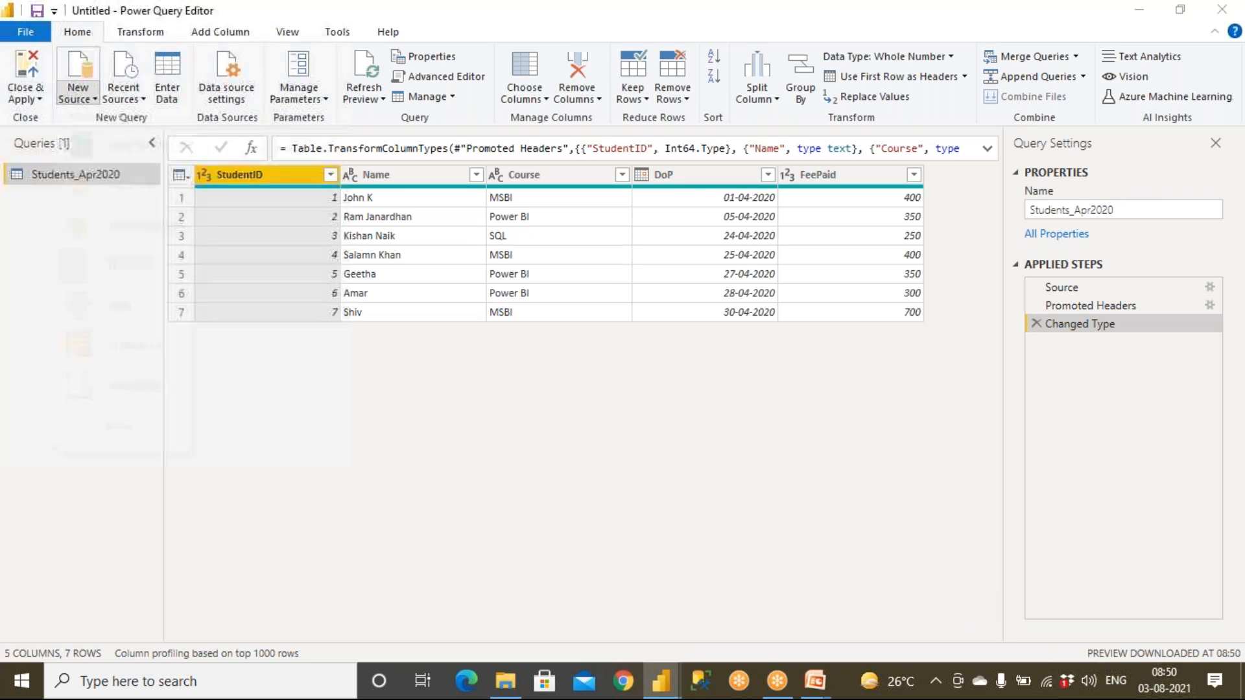
pyautogui.click(268, 170)
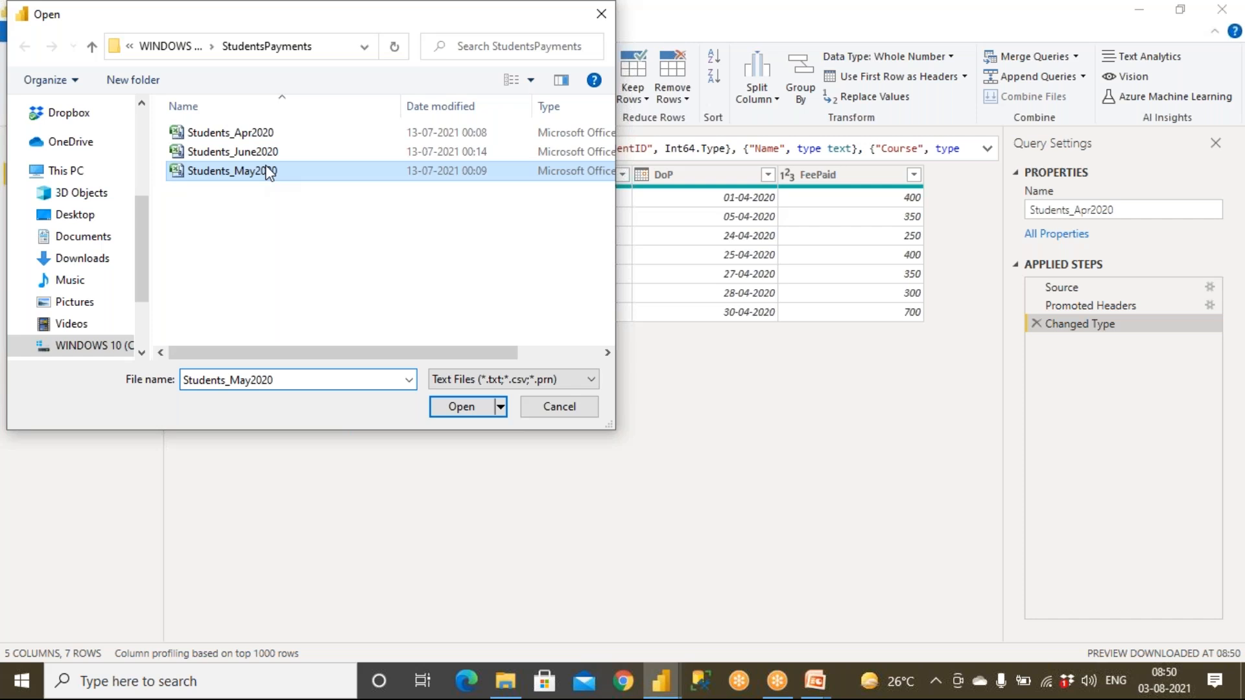
pyautogui.click(459, 407)
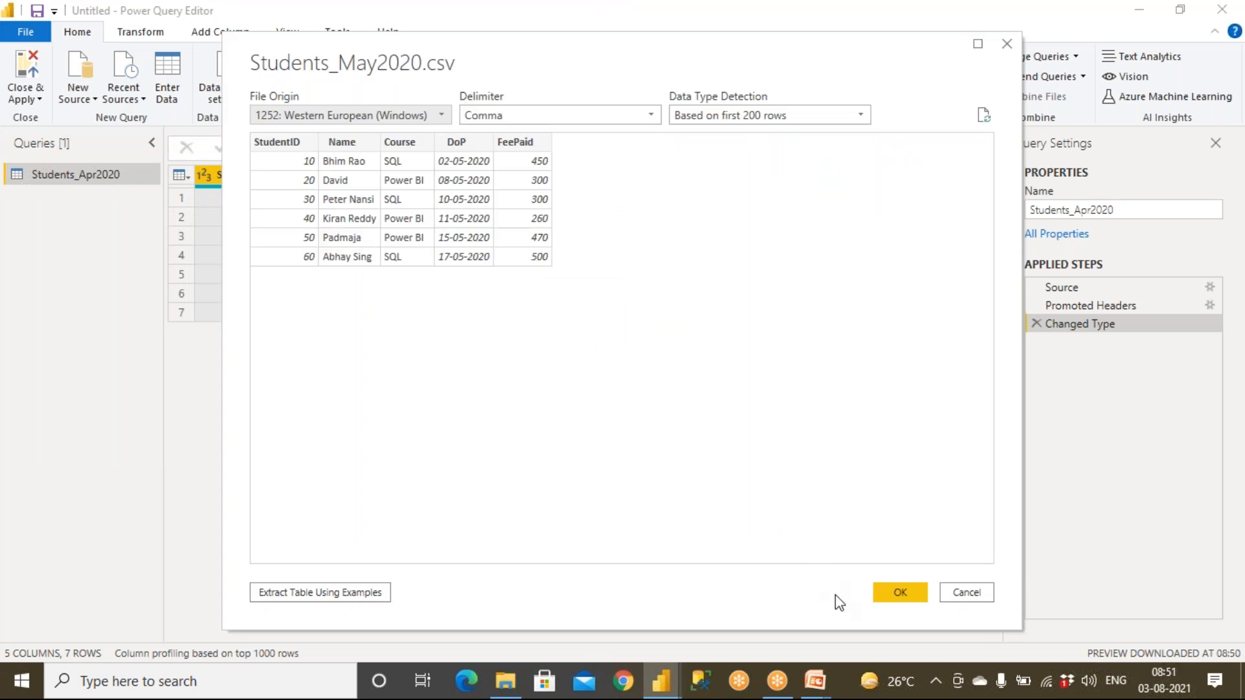
pyautogui.click(886, 595)
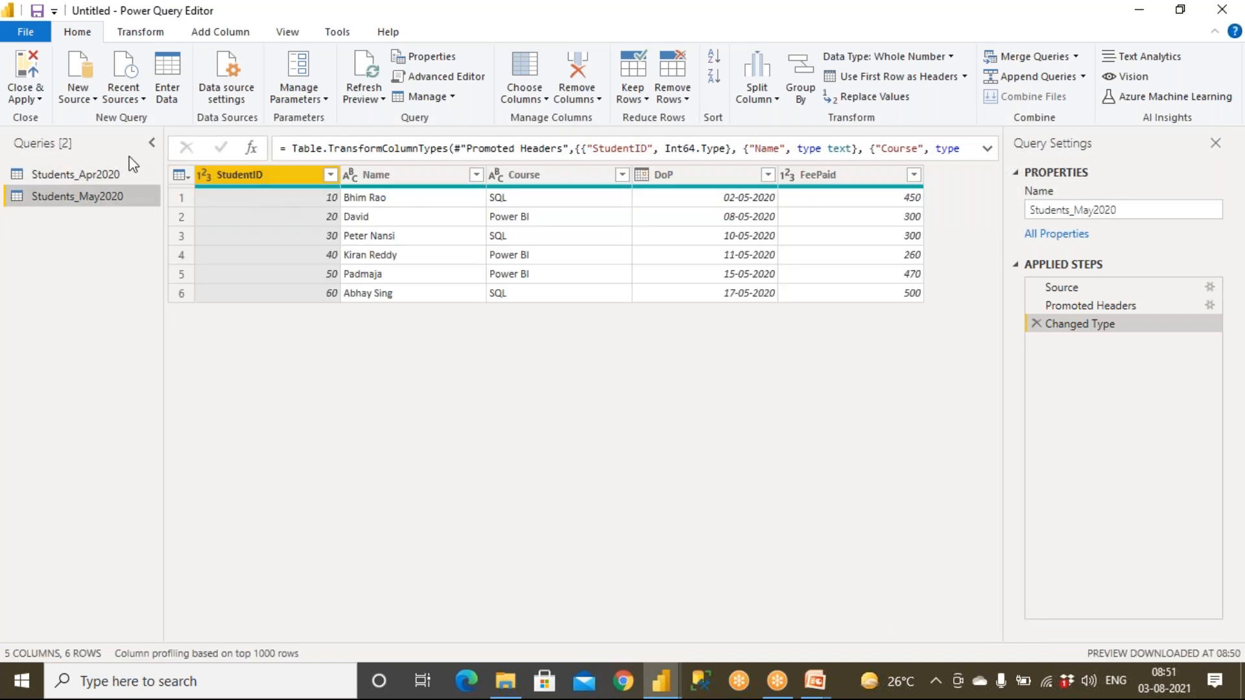
# - Close and apply both queries to the report, and expand the Students_Apr2020 and Students_May2020 tables to list their fields
pyautogui.click(28, 72)
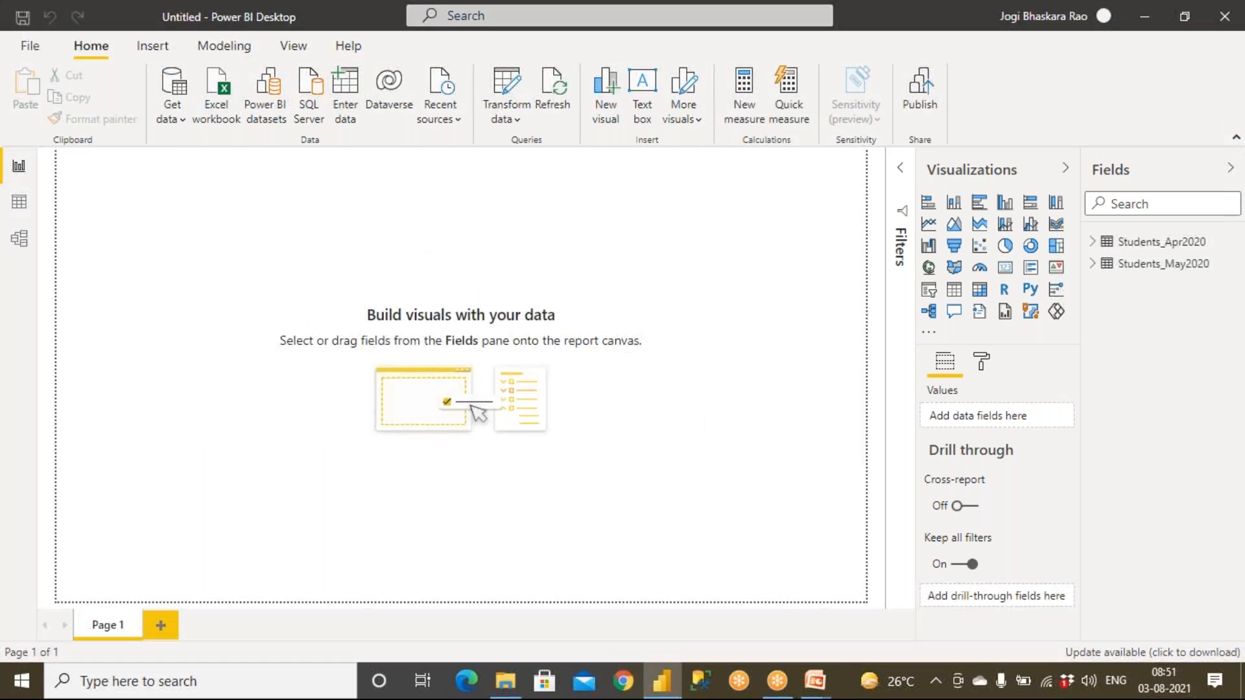
pyautogui.click(1091, 243)
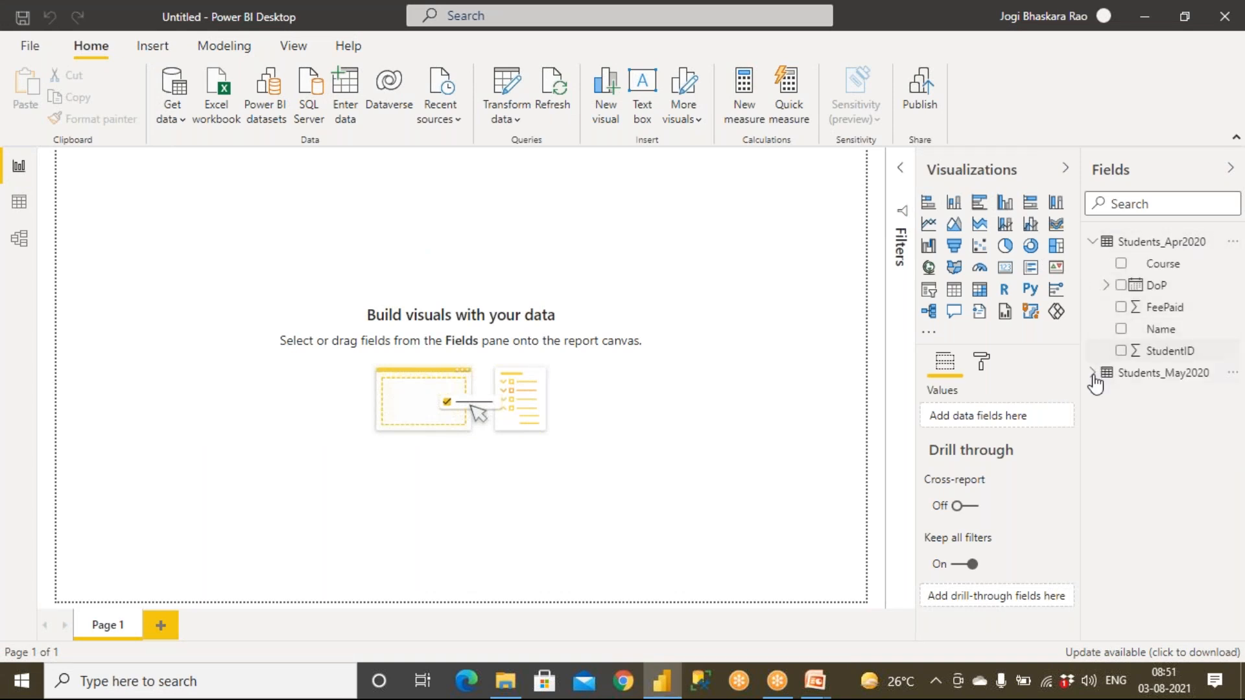
pyautogui.click(1093, 374)
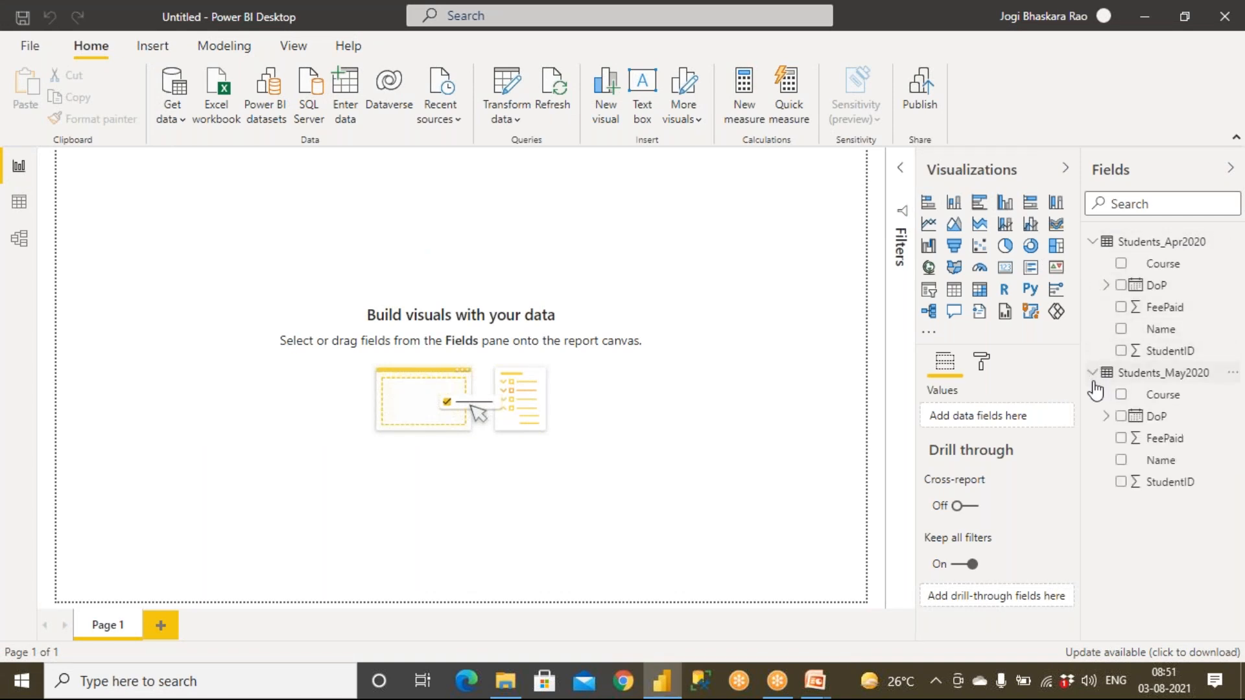
# - Show FeePaid from Students_Apr2020 in an enlarged card visual on the report page, and delete the card
pyautogui.click(1005, 268)
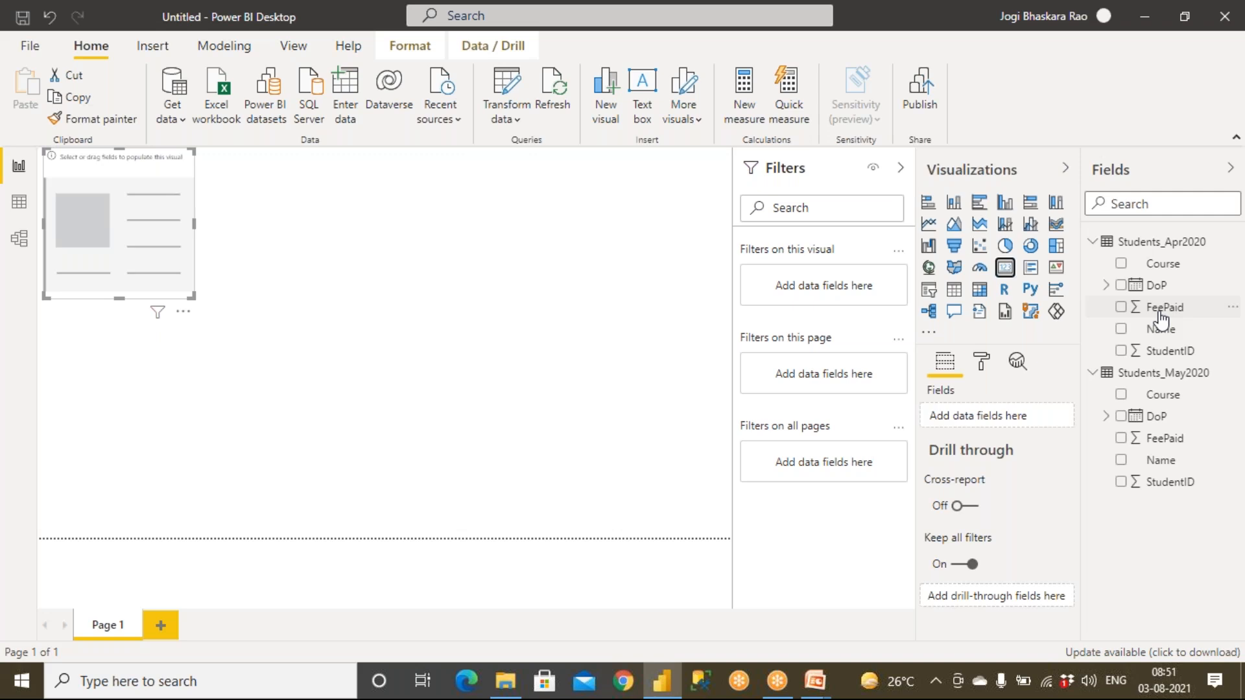
pyautogui.moveTo(1136, 316); pyautogui.dragTo(349, 369)
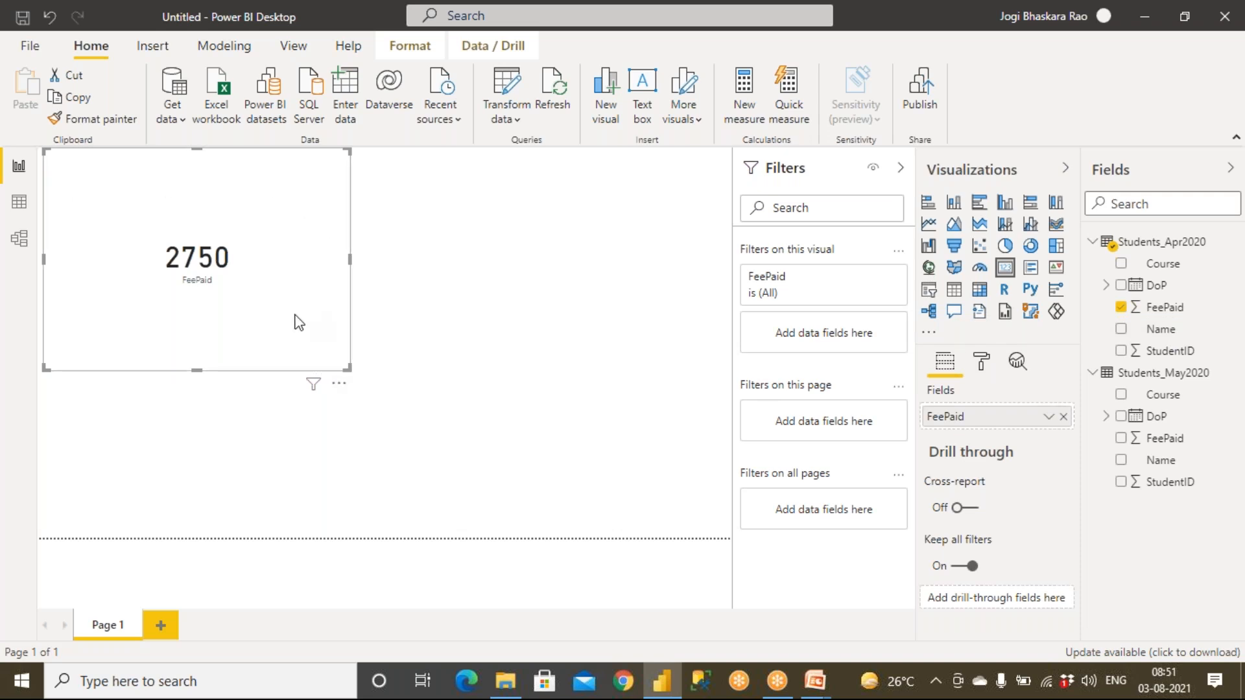
pyautogui.press('Delete')
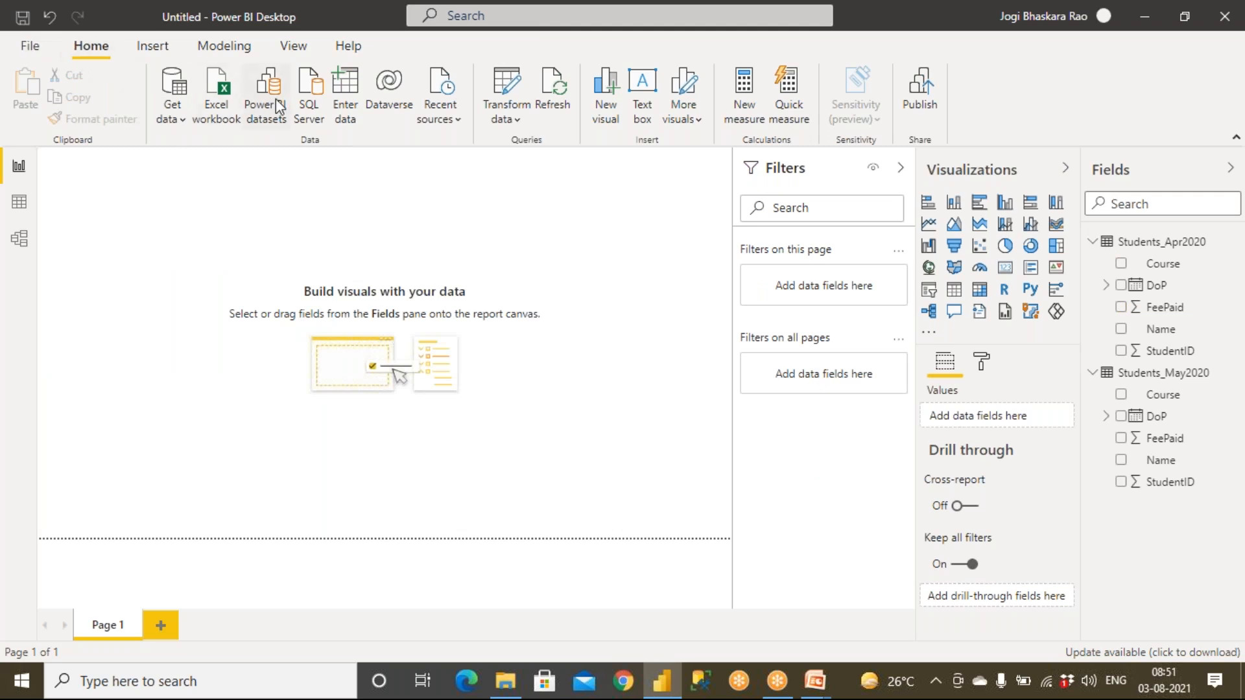
# - Reopen the Power Query Editor to transform the loaded student queries
pyautogui.click(508, 124)
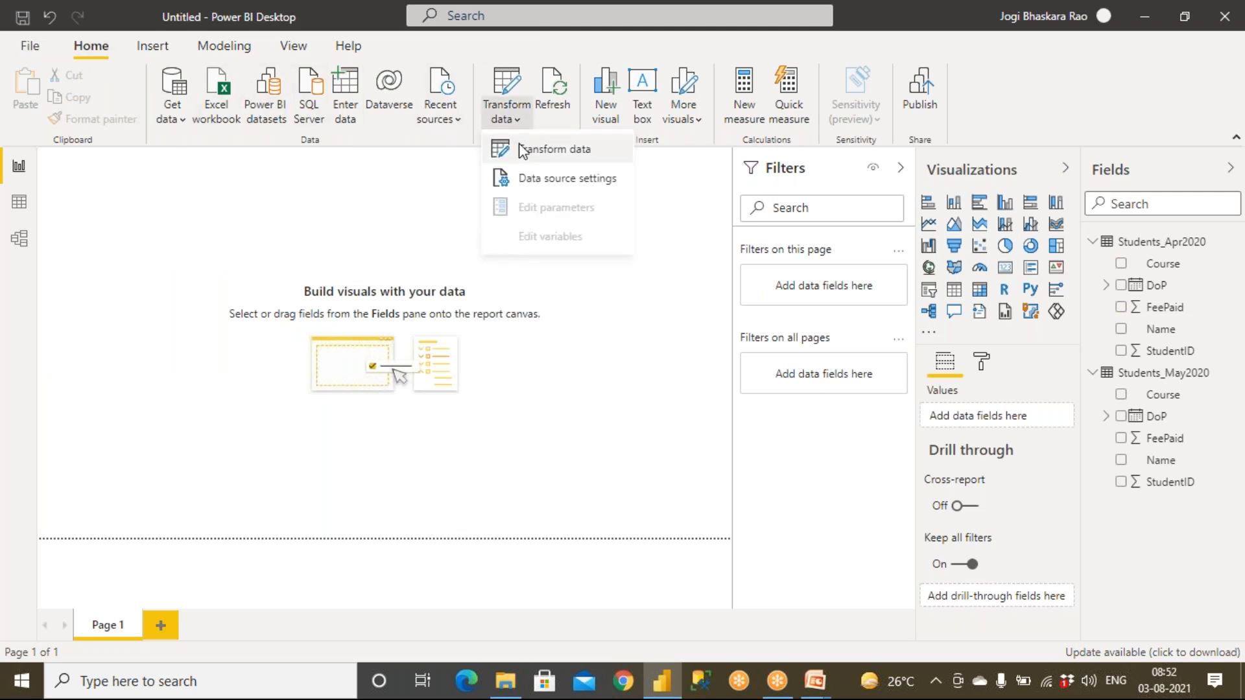
pyautogui.click(501, 146)
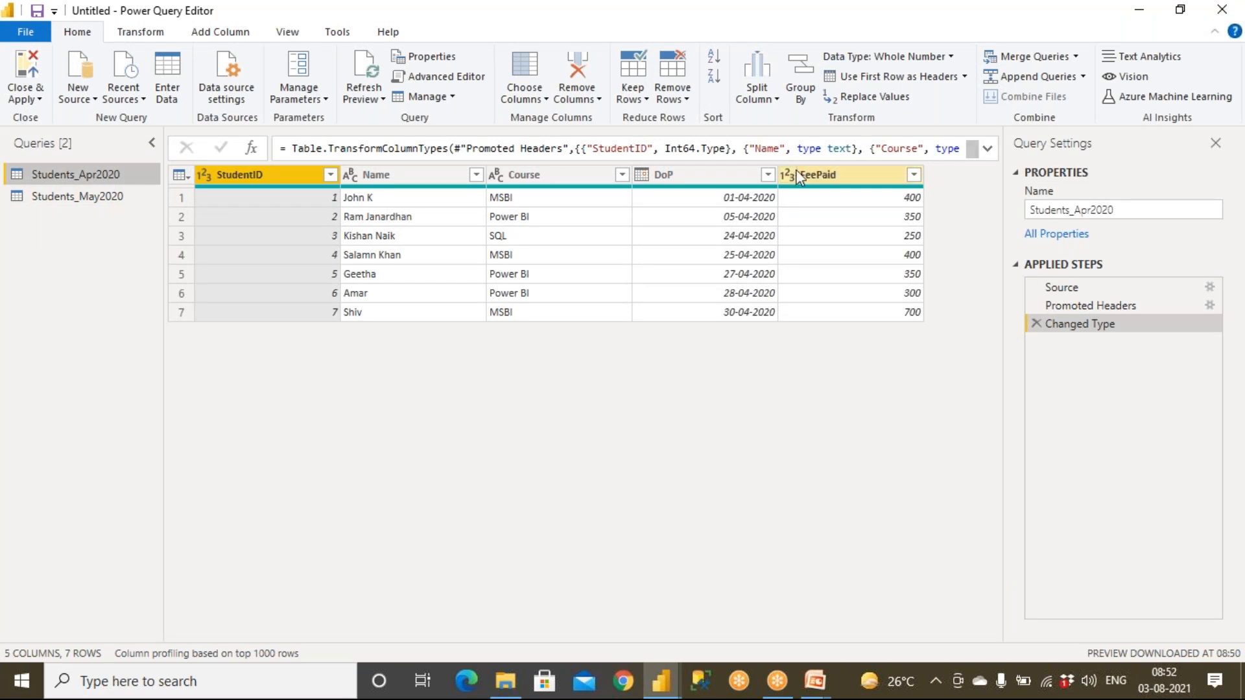
# - Add a name-of-month column derived from the DoP dates to the Students_Apr2020 query
pyautogui.click(856, 177)
pyautogui.click(220, 32)
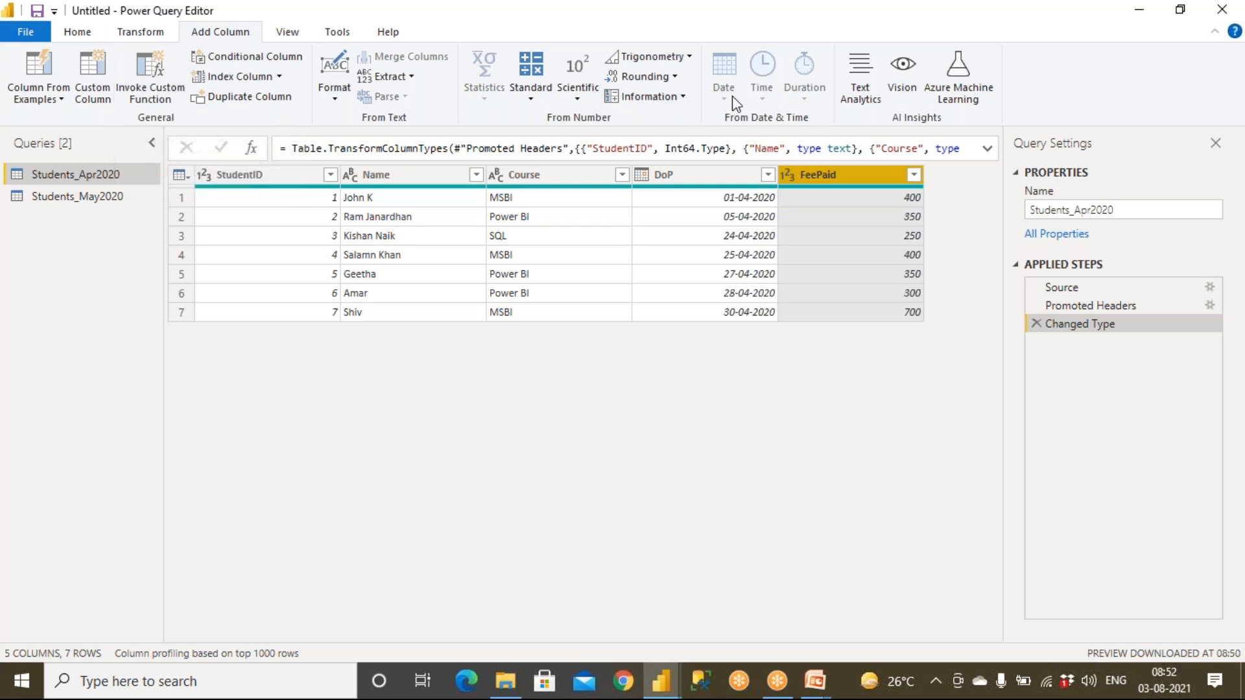
pyautogui.click(725, 171)
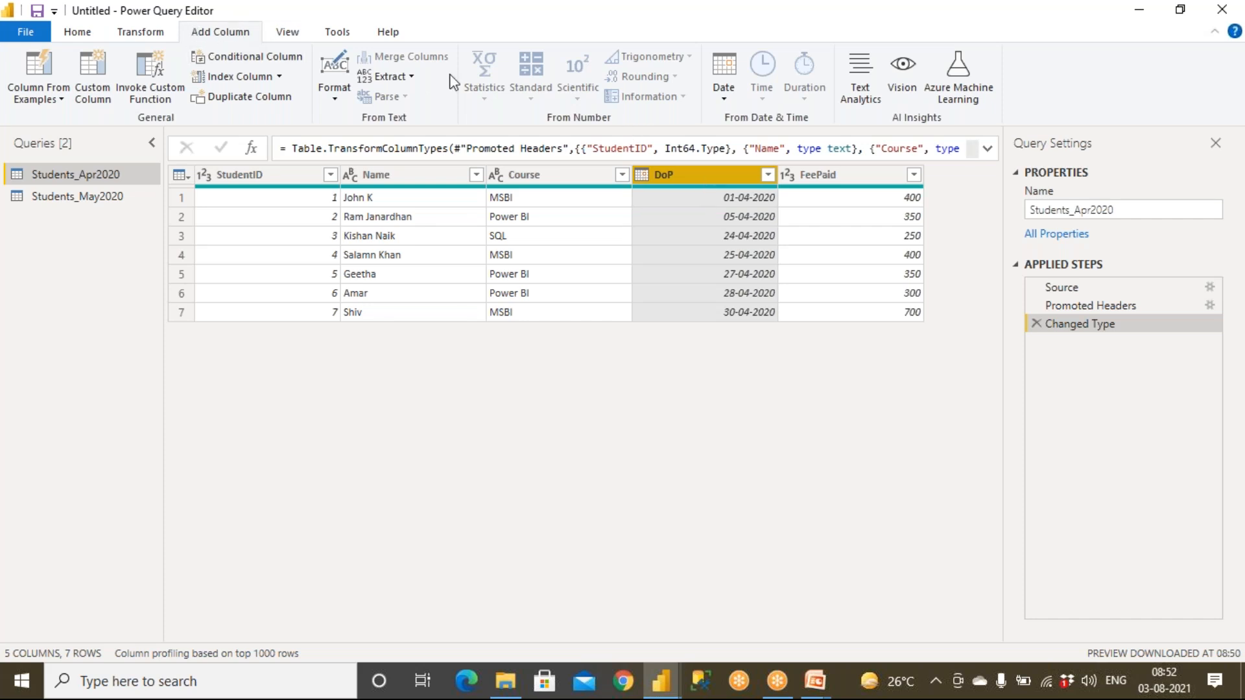
pyautogui.click(727, 99)
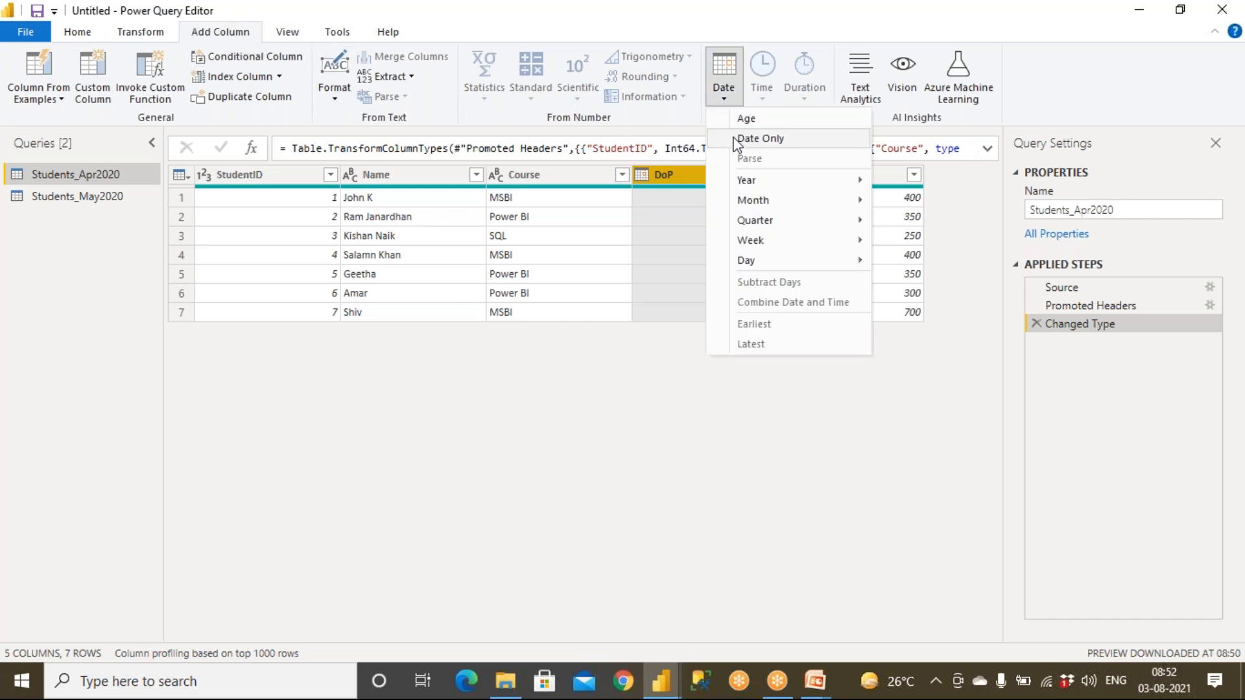
pyautogui.moveTo(758, 200)
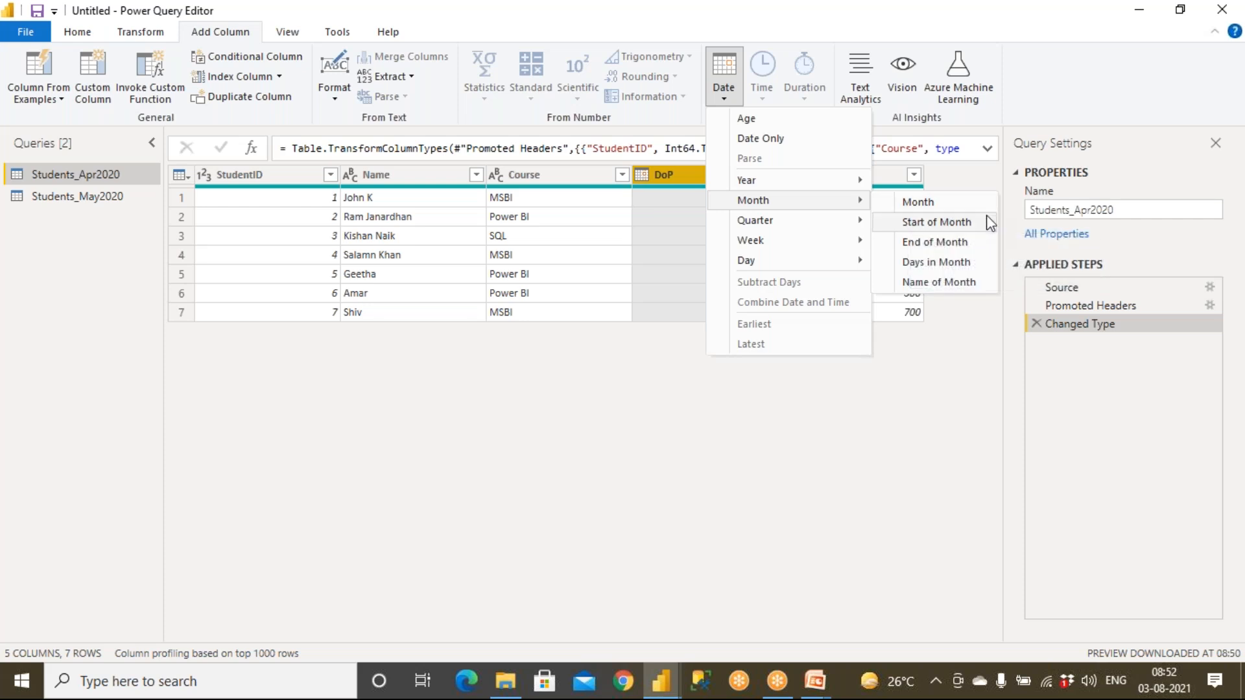
pyautogui.click(967, 283)
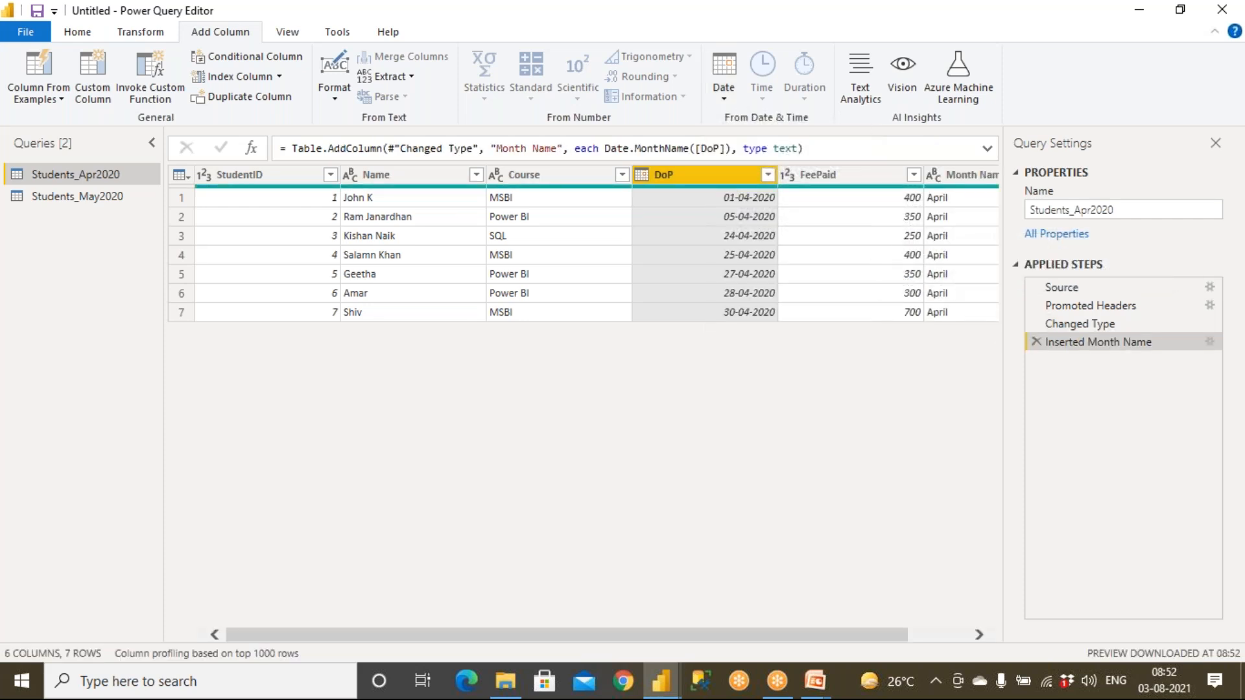
pyautogui.click(956, 637)
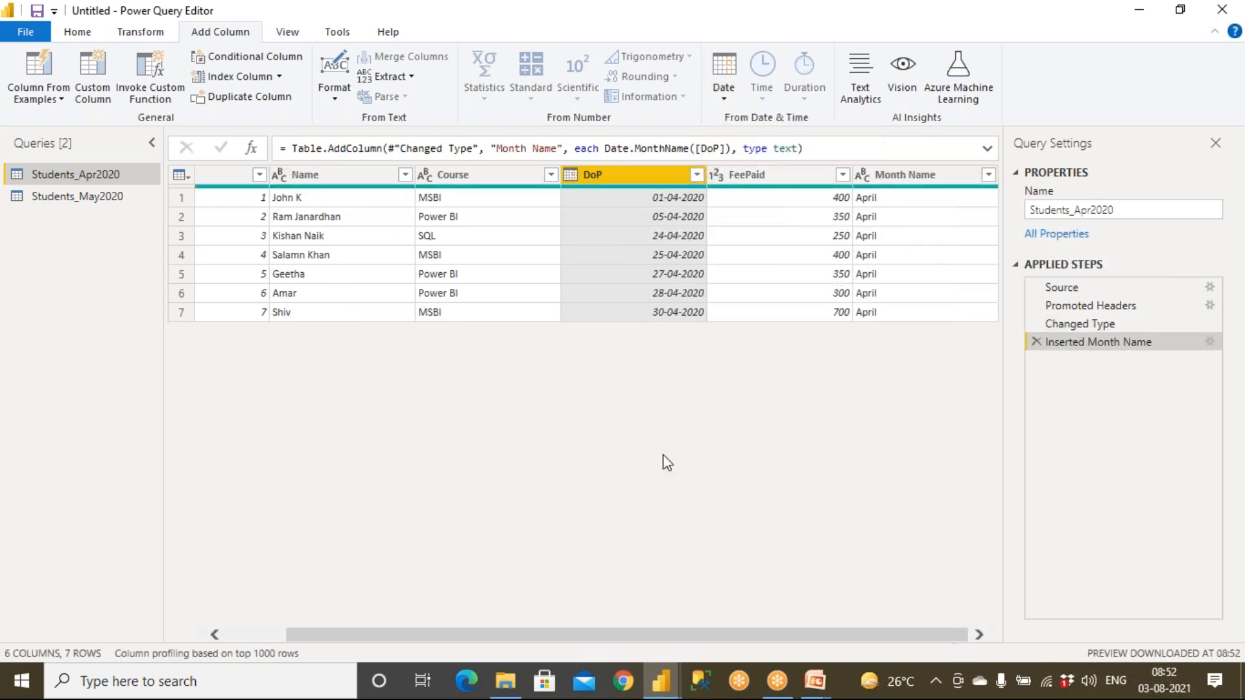
# - Add a name-of-month column derived from DoP to the Students_May2020 query, and close and apply the query changes to the report
pyautogui.click(90, 197)
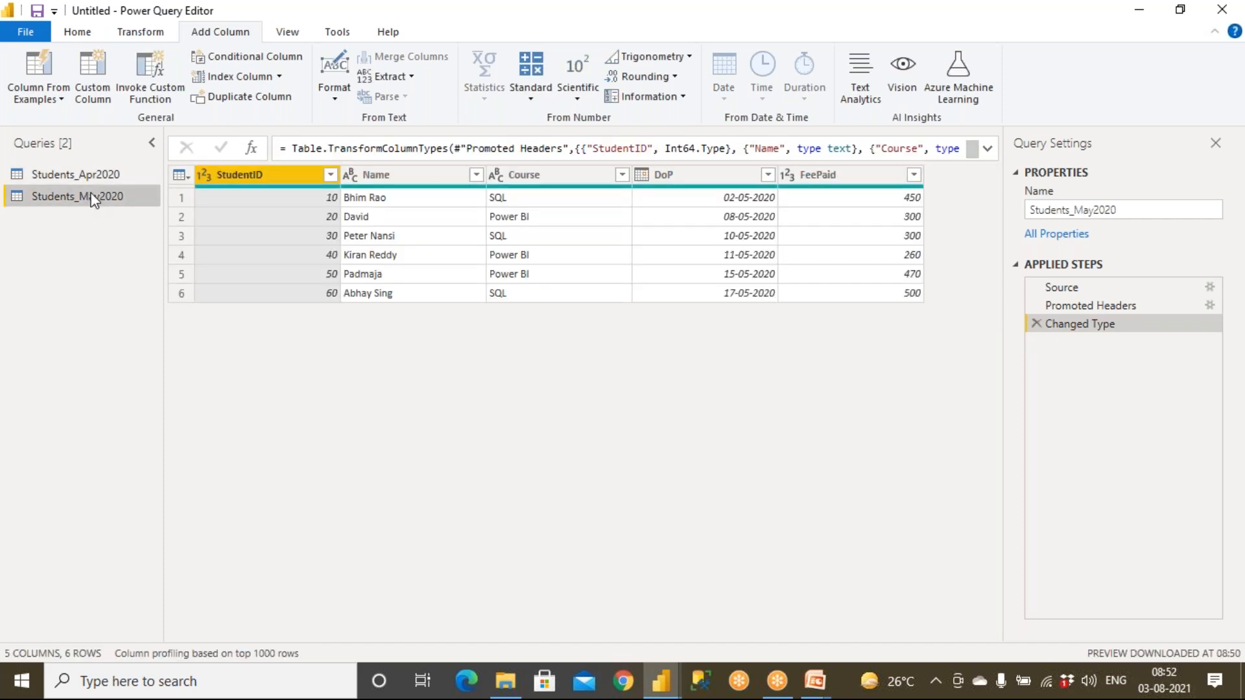
pyautogui.click(729, 180)
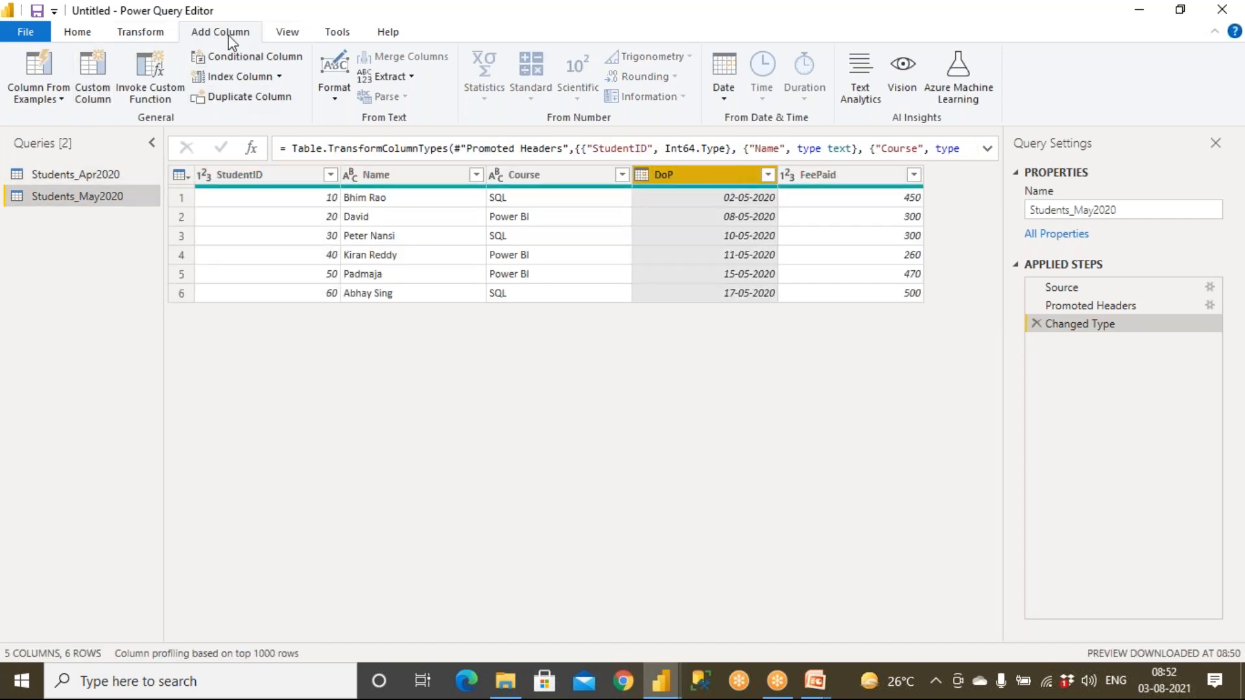
pyautogui.click(723, 101)
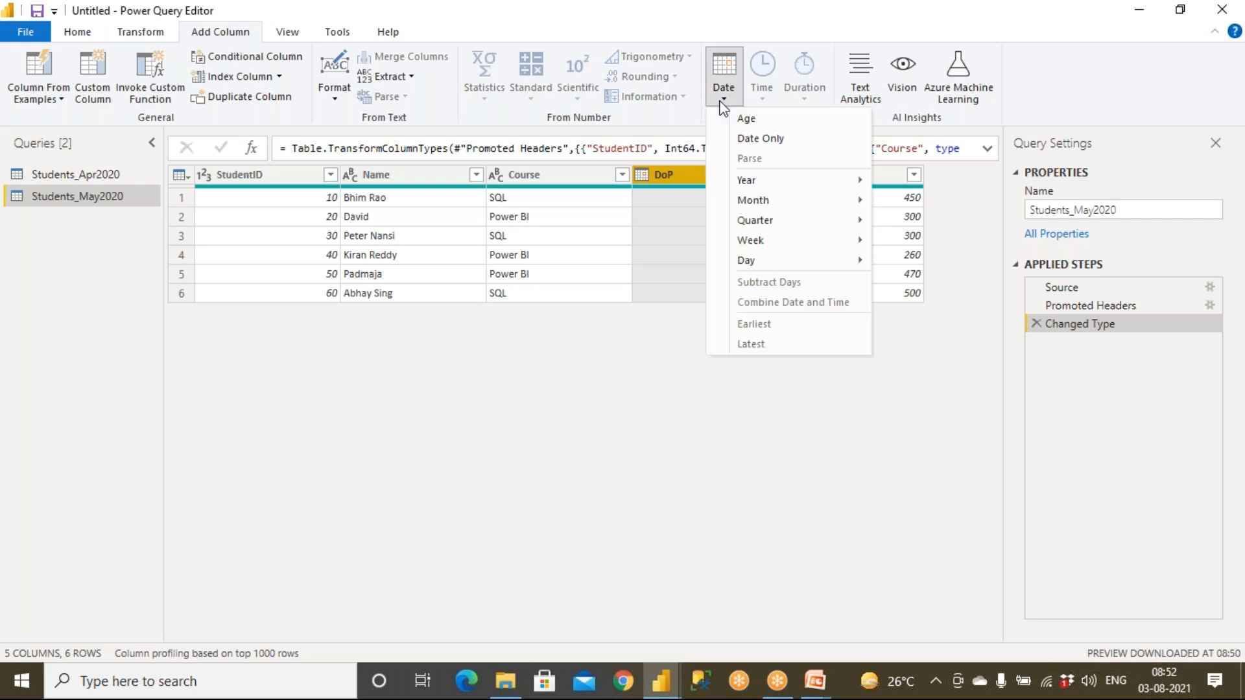
pyautogui.moveTo(750, 200)
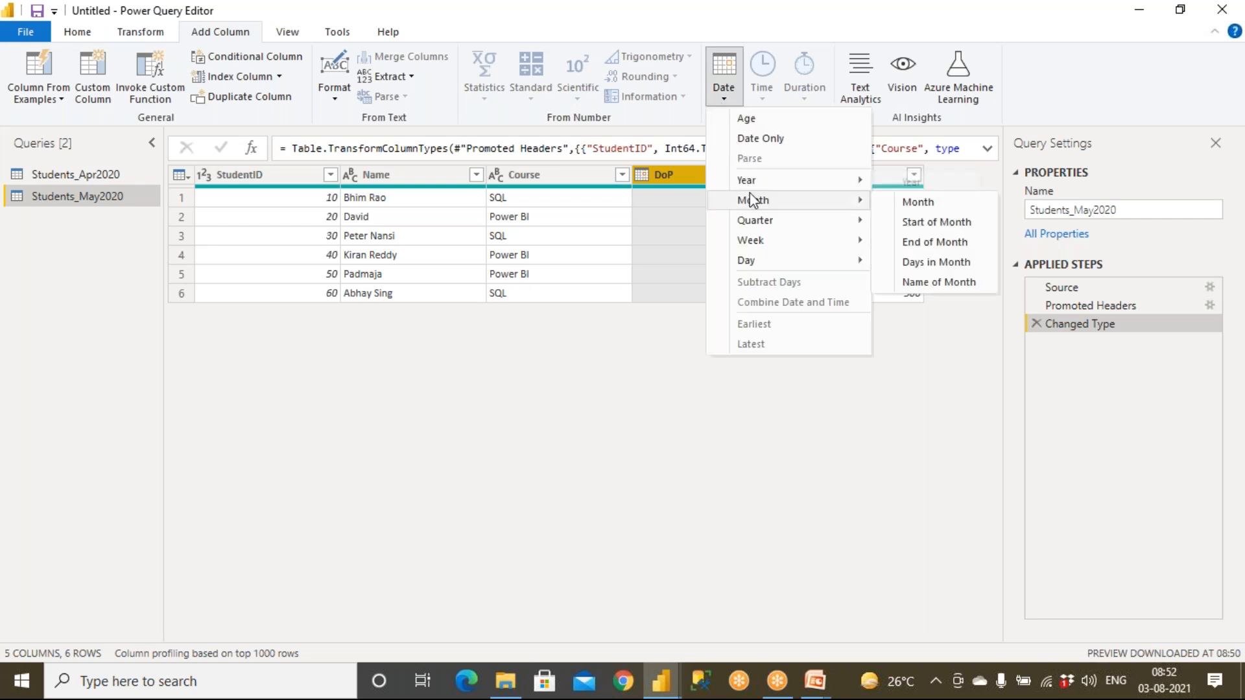
pyautogui.click(959, 283)
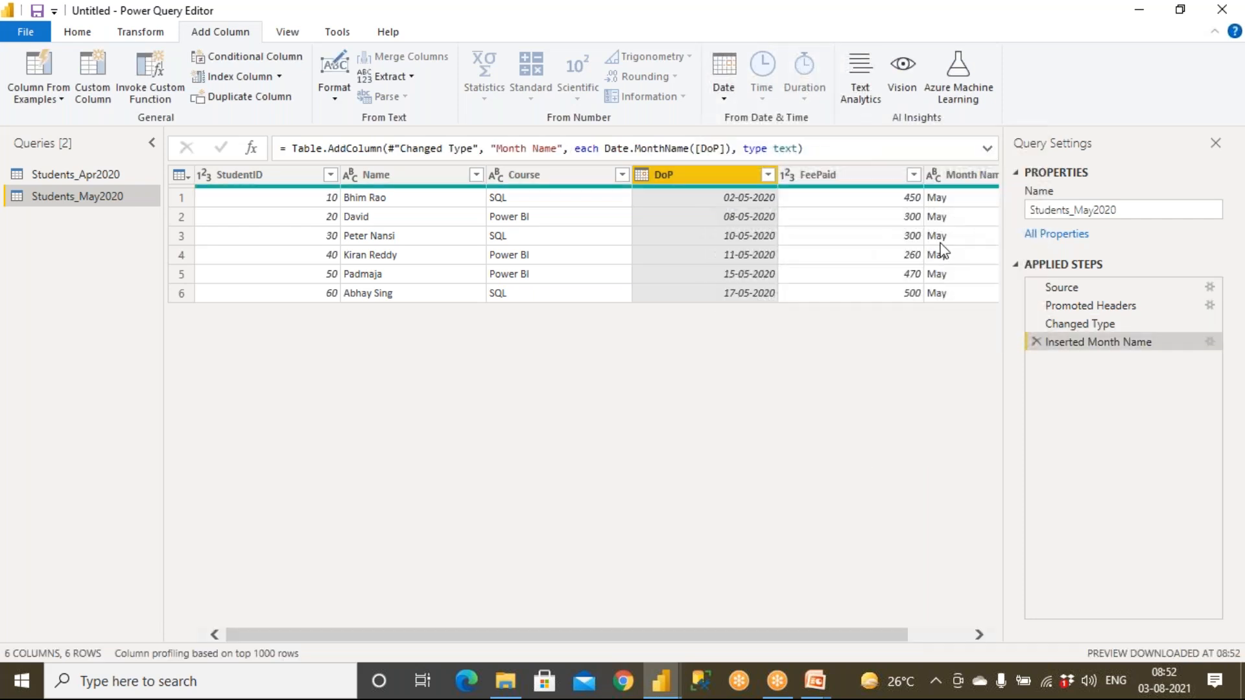
pyautogui.click(74, 37)
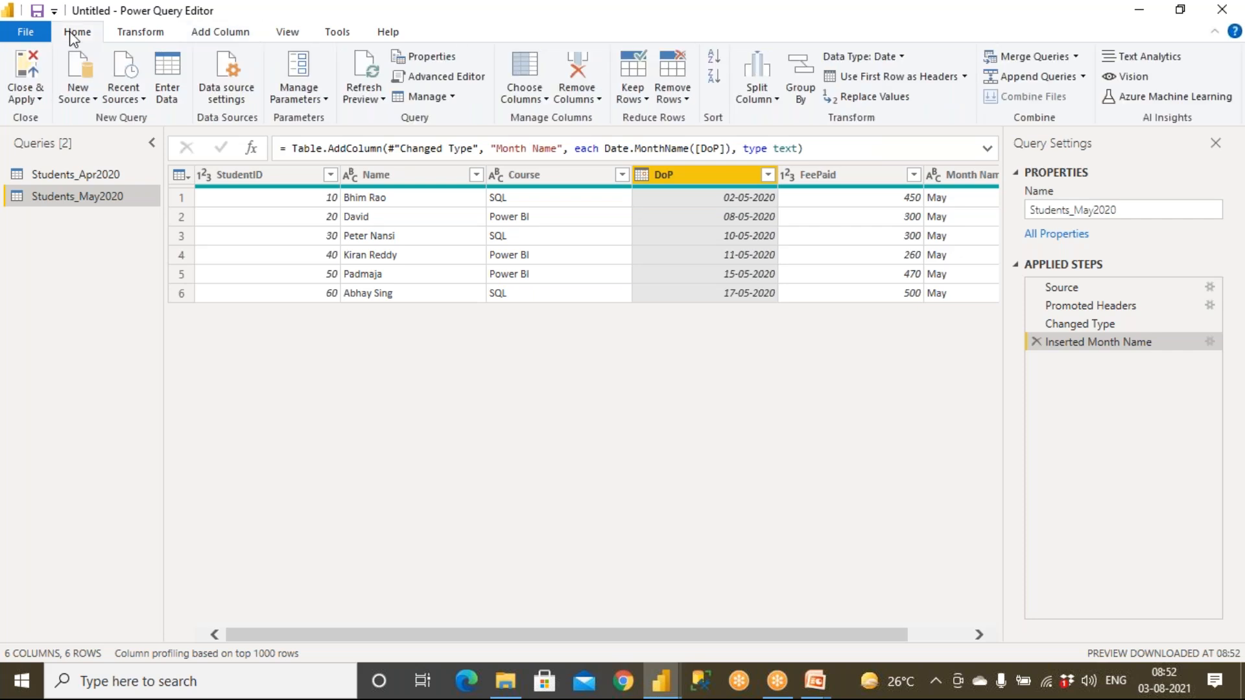
pyautogui.click(30, 69)
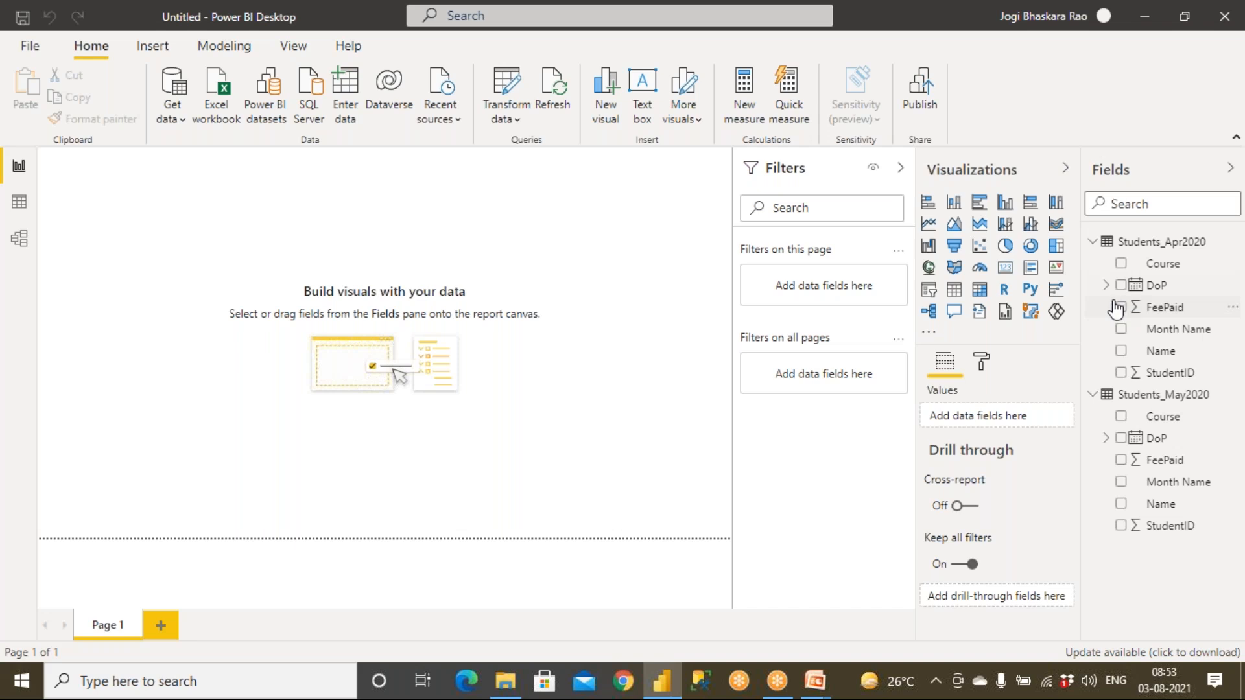
# - Add two card visuals to the report page, showing FeePaid from Students_Apr2020 and FeePaid from Students_May2020
pyautogui.click(1005, 267)
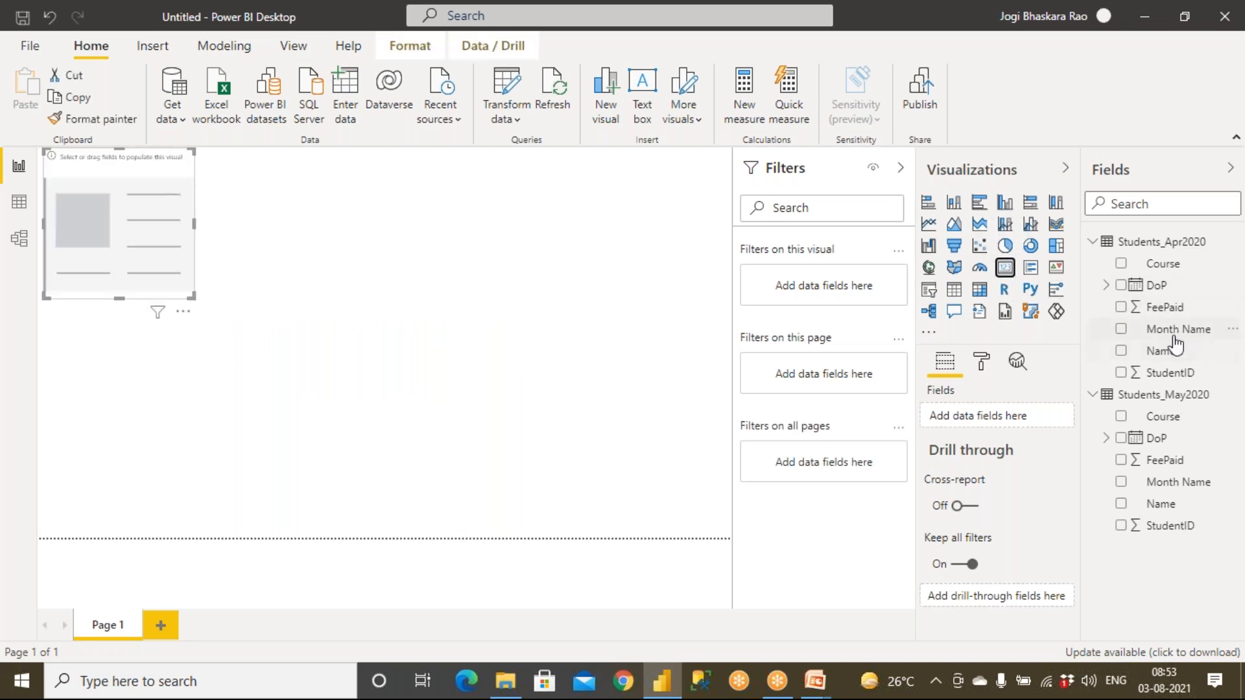
pyautogui.moveTo(1160, 307); pyautogui.dragTo(138, 242)
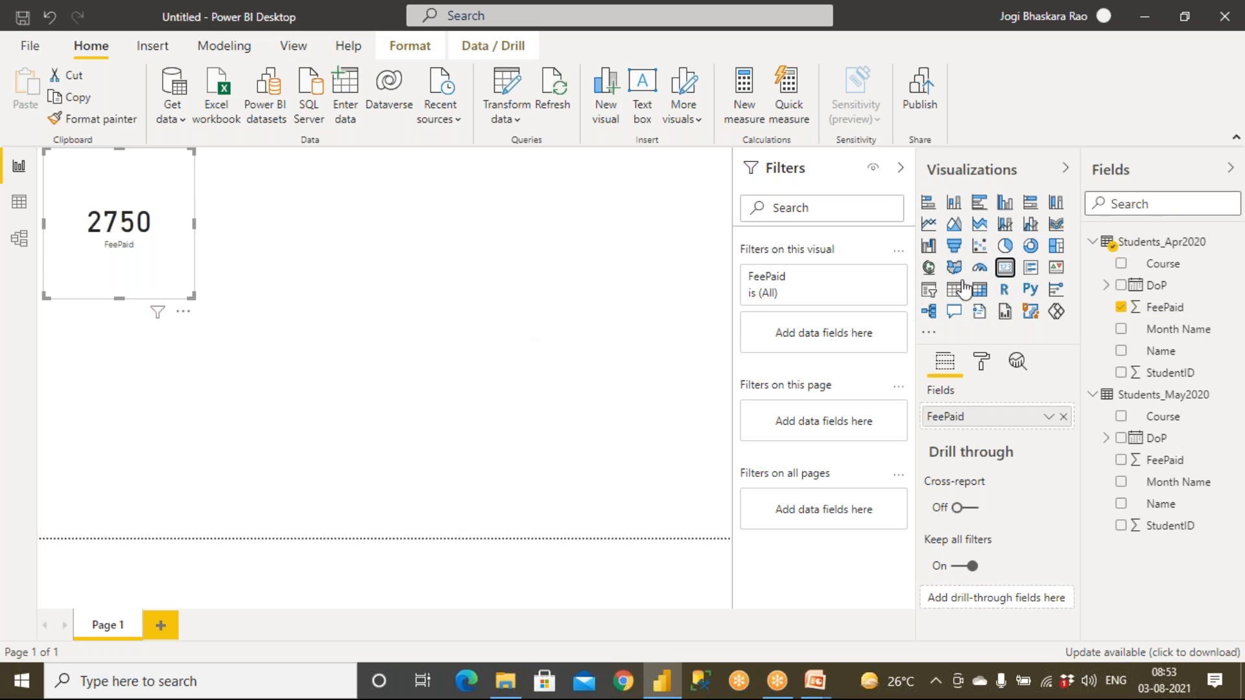
pyautogui.click(536, 376)
pyautogui.click(1005, 270)
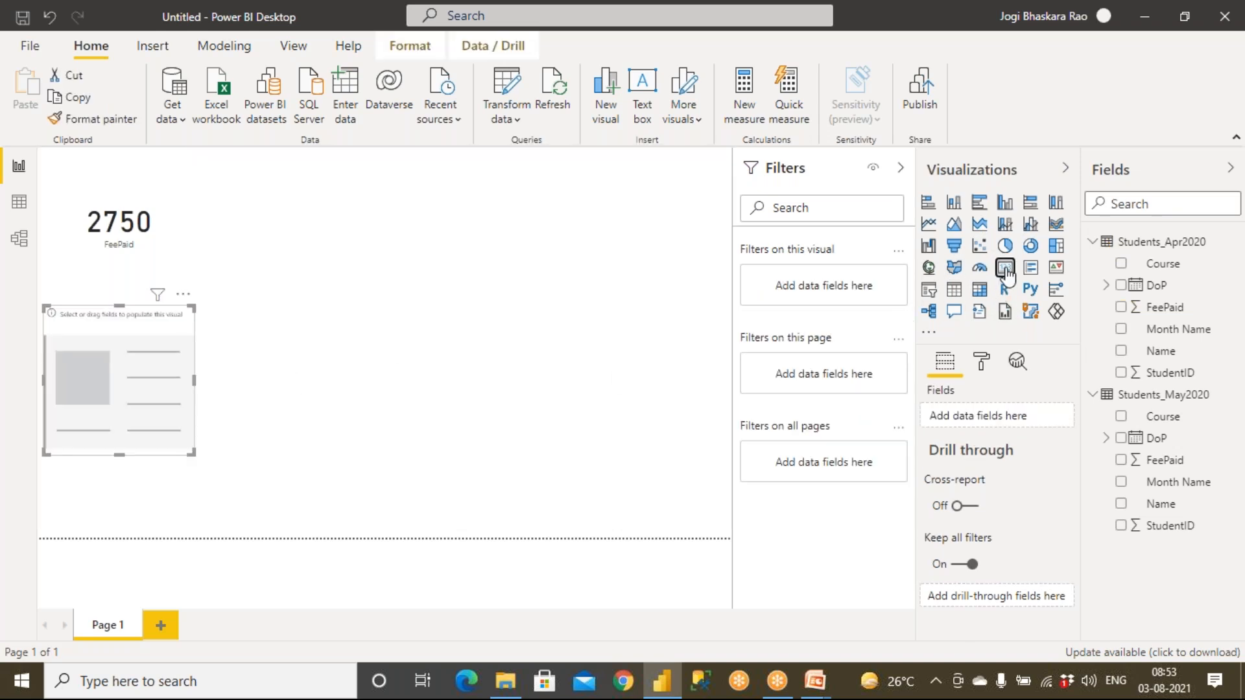
pyautogui.moveTo(1165, 460); pyautogui.dragTo(174, 393)
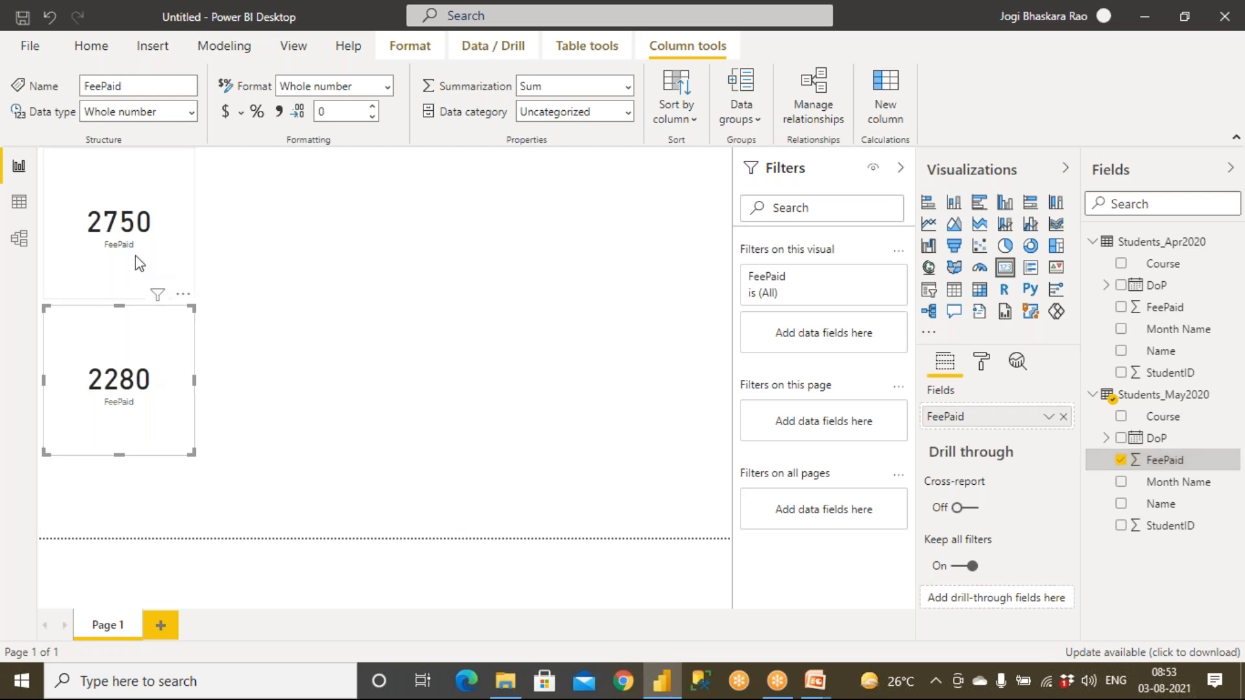
# - Turn on the border of the April FeePaid card and copy its formatting to the May card with Format painter
pyautogui.click(136, 258)
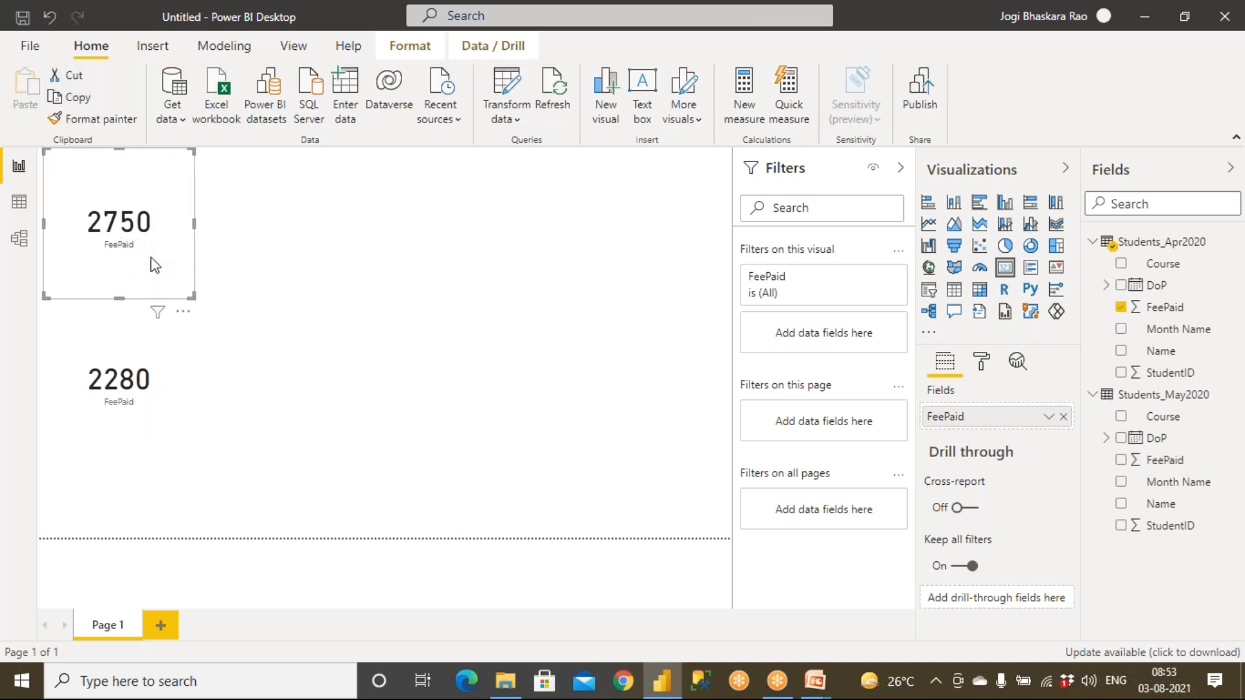
pyautogui.click(983, 363)
pyautogui.scroll(-5, 1028, 548)
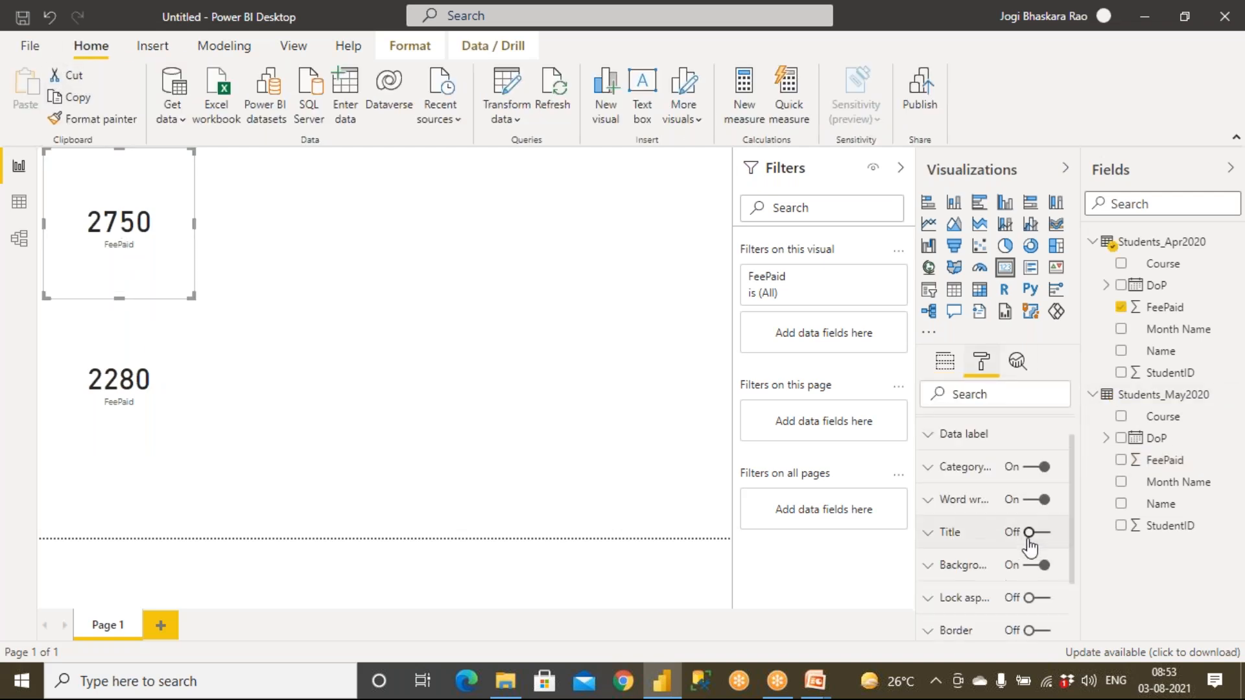
pyautogui.click(1042, 533)
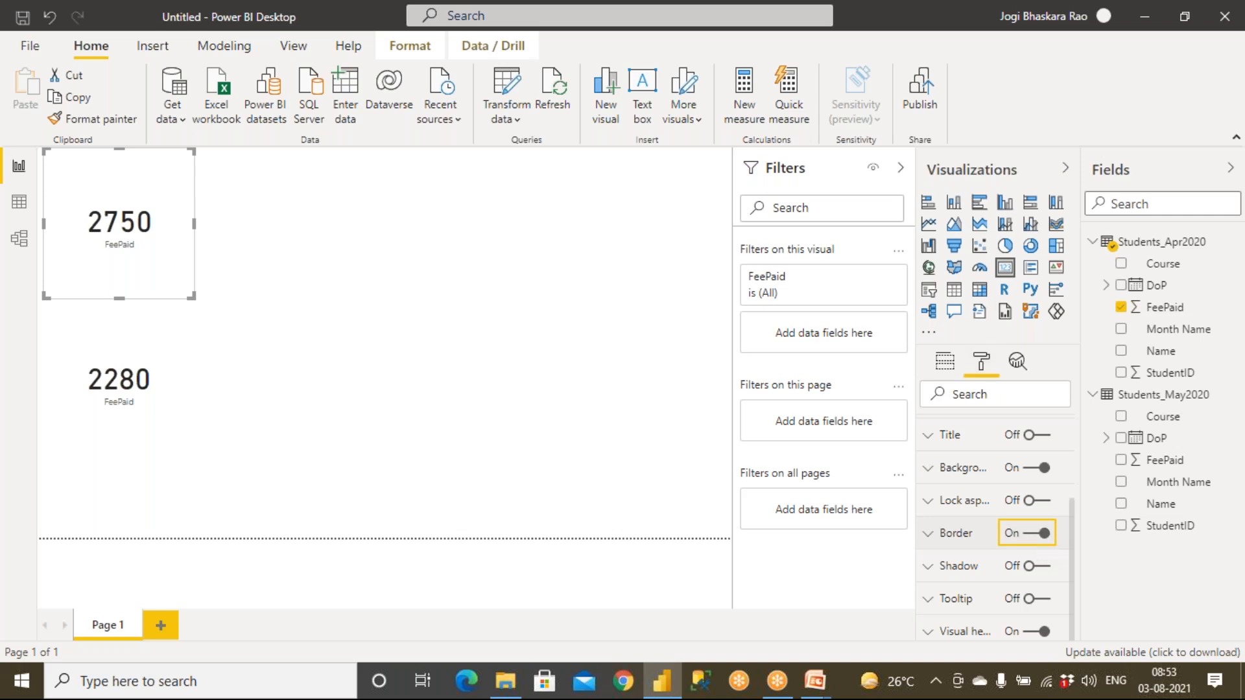
pyautogui.click(83, 119)
pyautogui.click(150, 388)
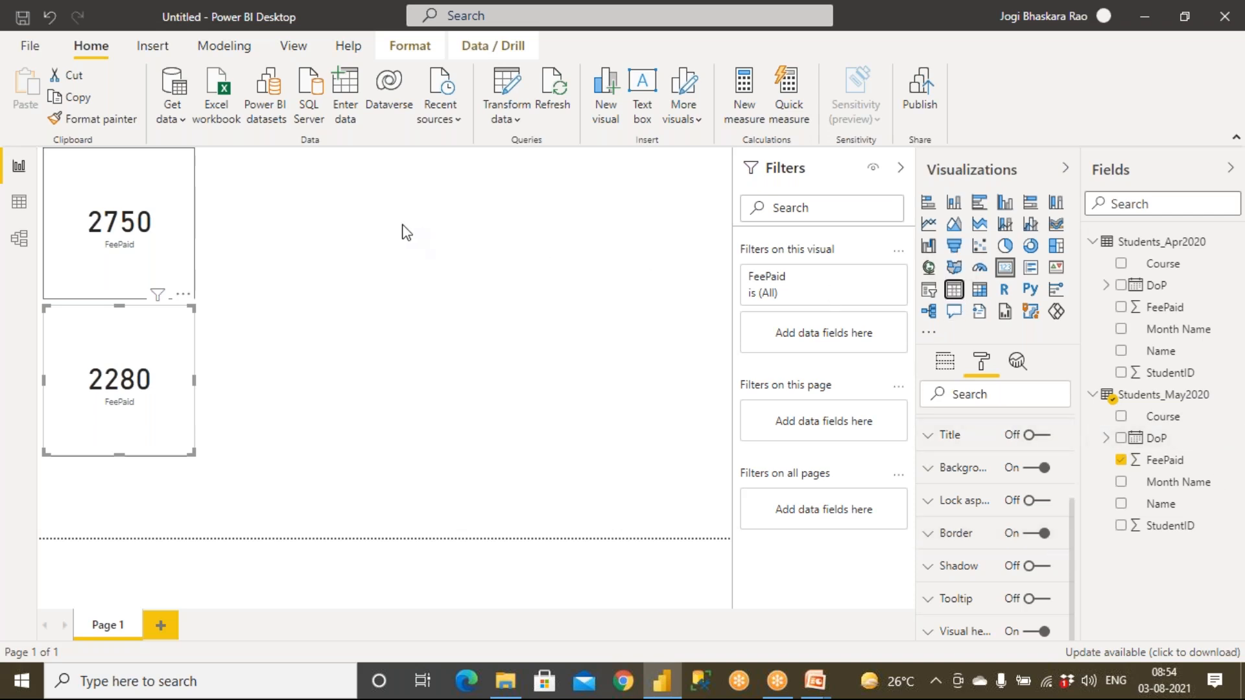
# - Add a separate table visual beside the April card with Month Name and FeePaid from Students_Apr2020
pyautogui.click(953, 290)
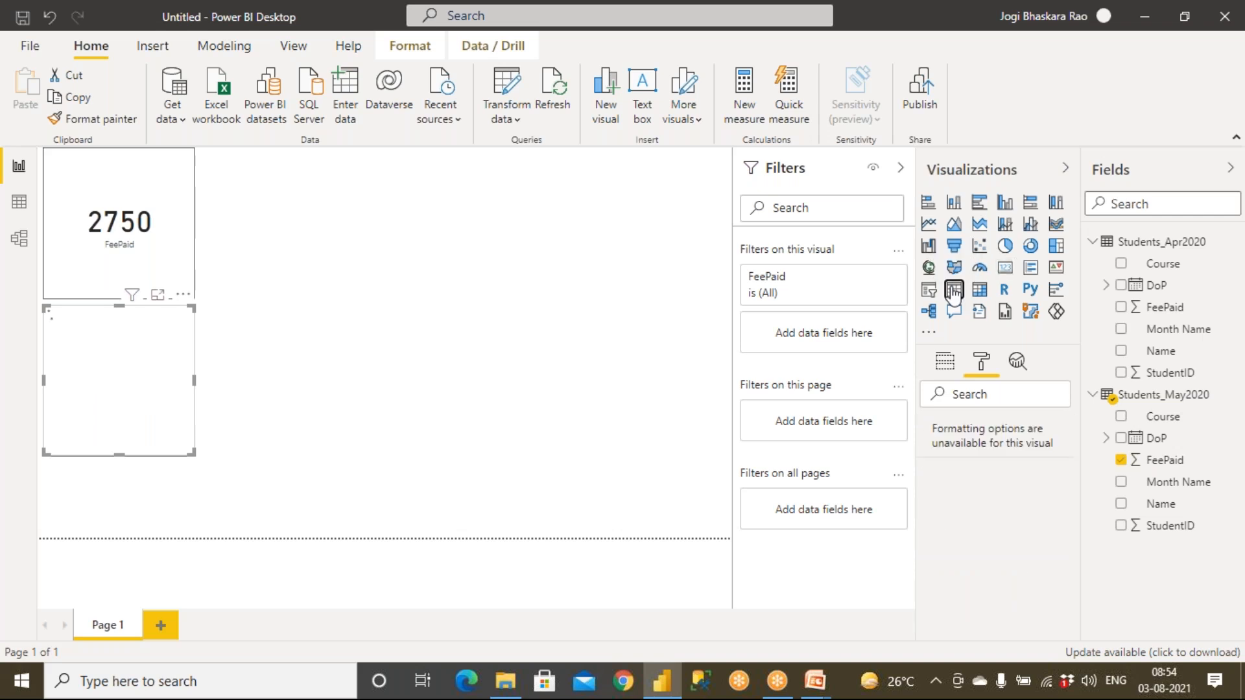
pyautogui.click(416, 282)
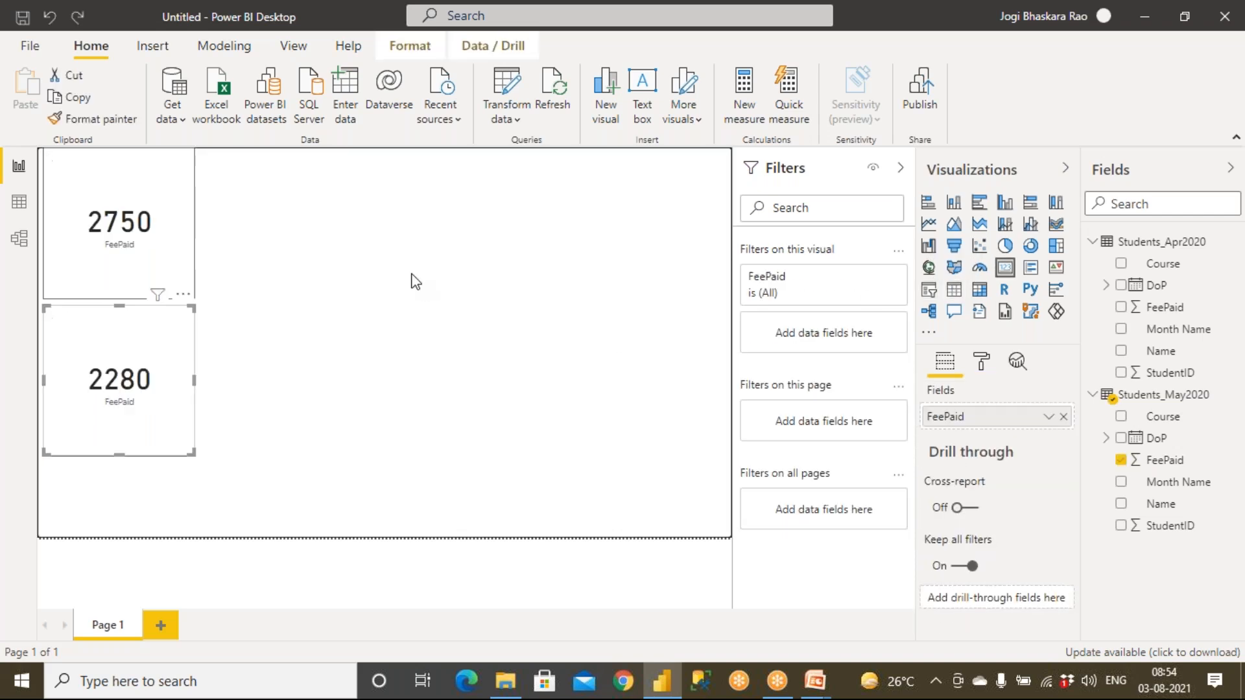
pyautogui.click(953, 289)
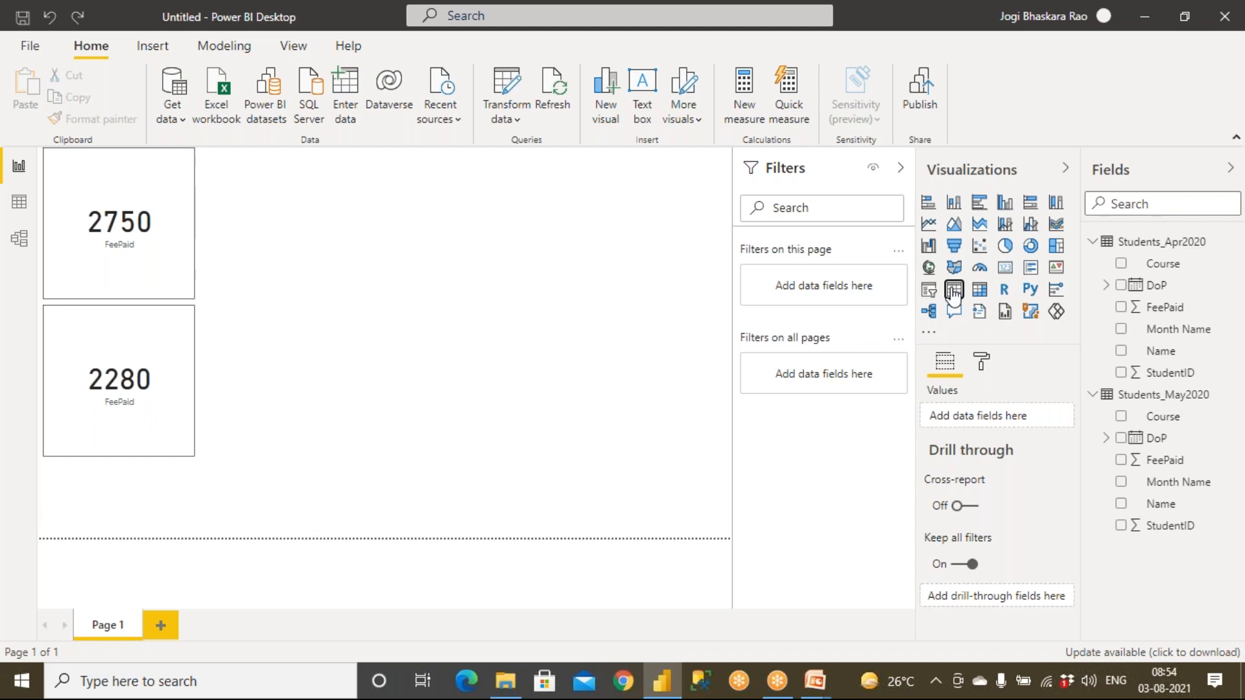
pyautogui.moveTo(130, 496); pyautogui.dragTo(348, 206)
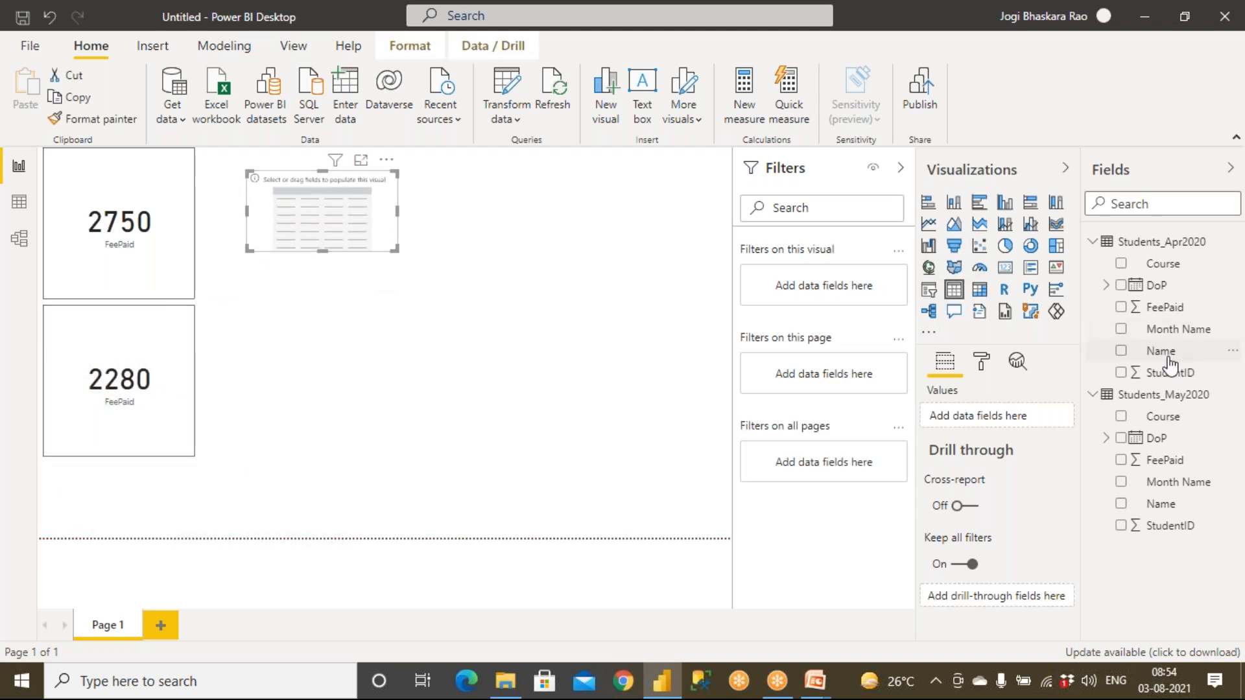
pyautogui.moveTo(1173, 328); pyautogui.dragTo(339, 224)
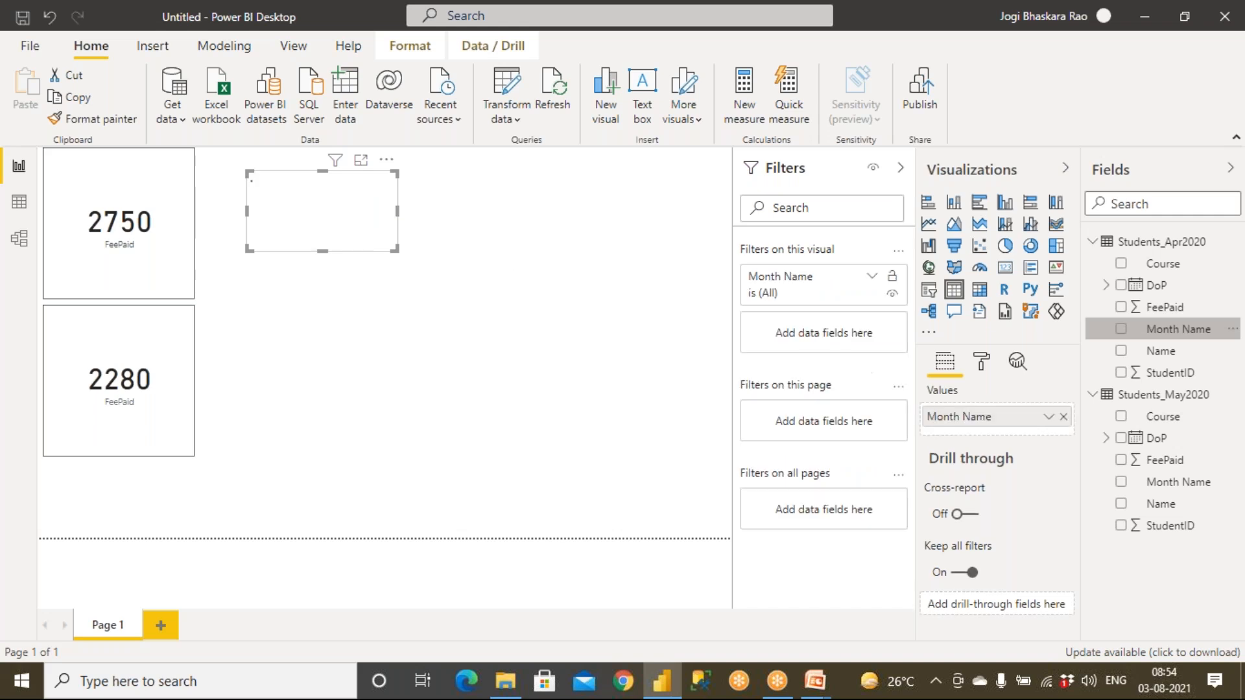
pyautogui.moveTo(1147, 315); pyautogui.dragTo(311, 210)
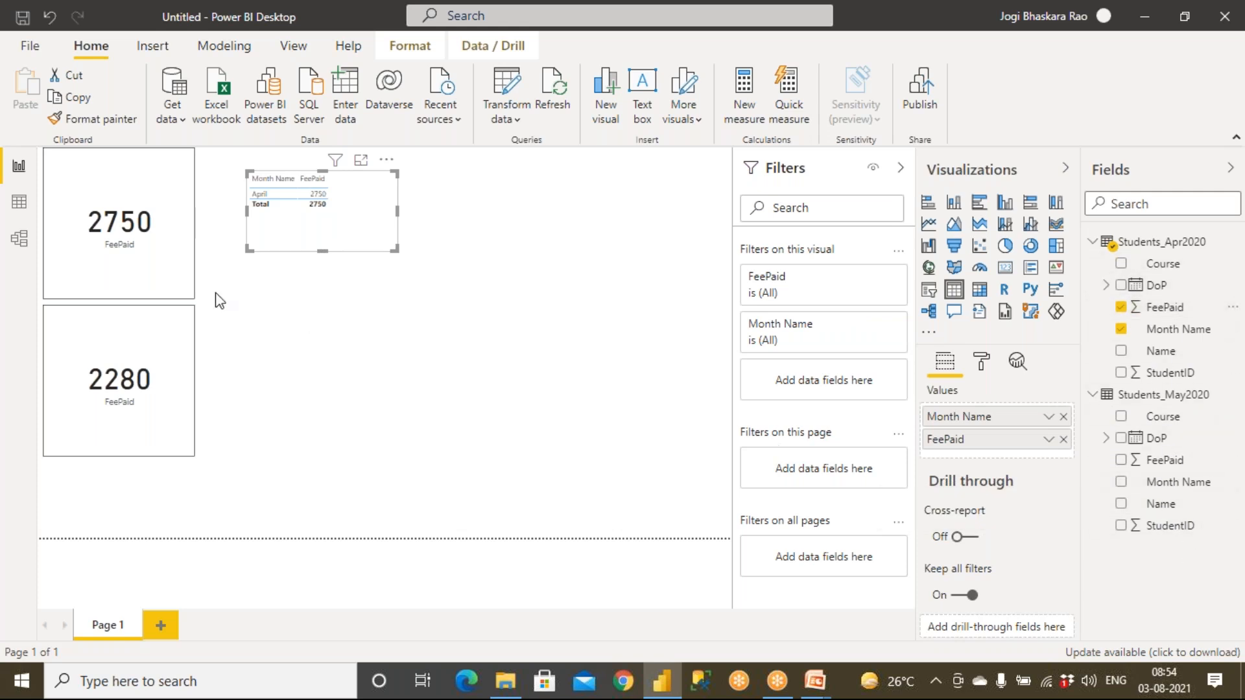
# - Check the model diagram for a relationship between the Students_Apr2020 and Students_May2020 tables, and return to the report page
pyautogui.click(20, 238)
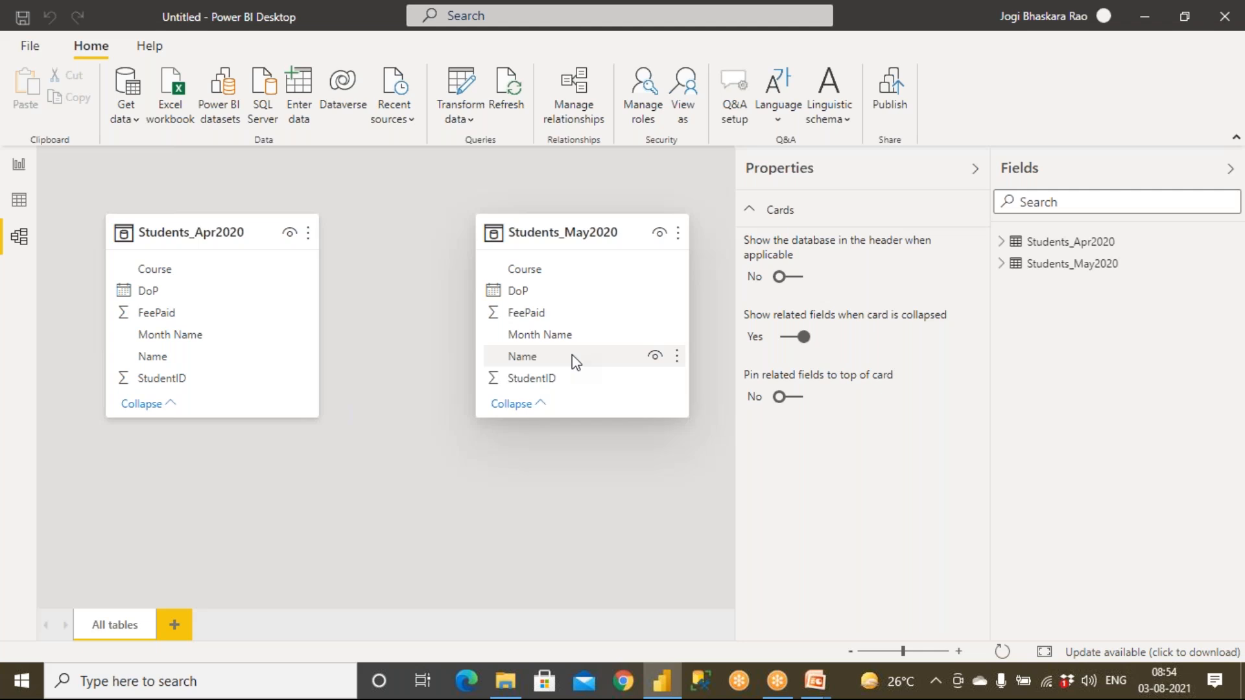
pyautogui.click(19, 165)
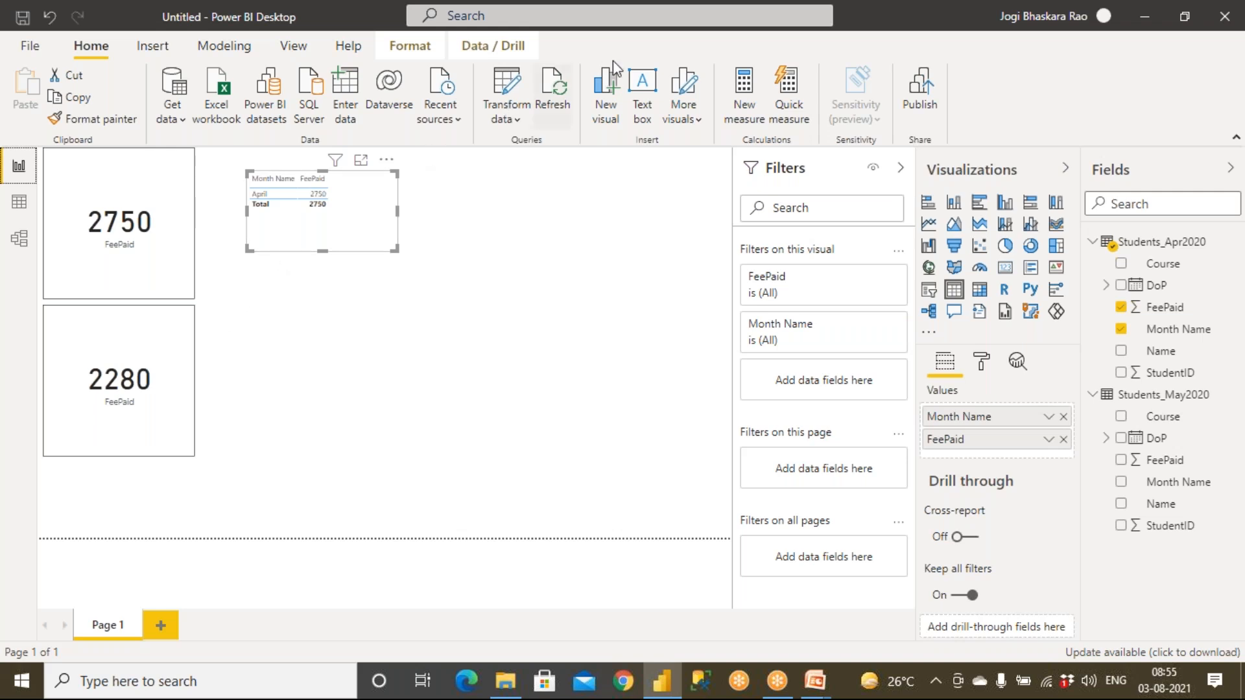
pyautogui.click(778, 690)
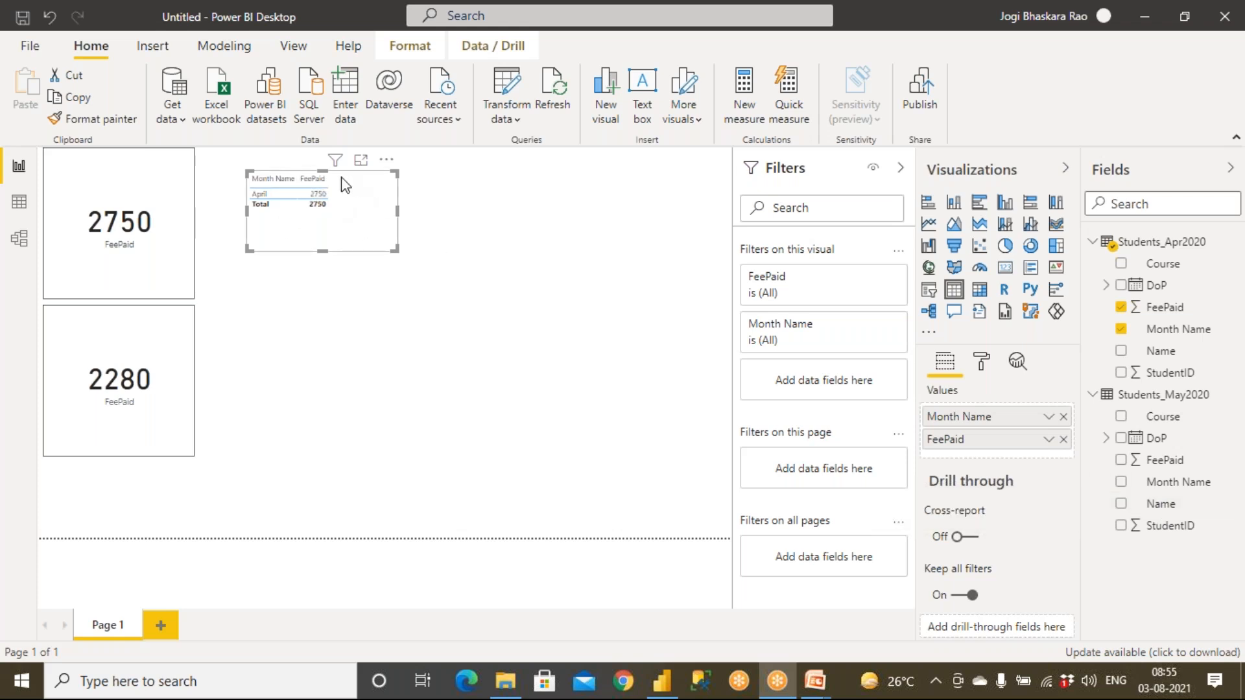
# - Build a second table visual with Month Name and FeePaid from Students_May2020 below the April table, and delete it
pyautogui.click(624, 421)
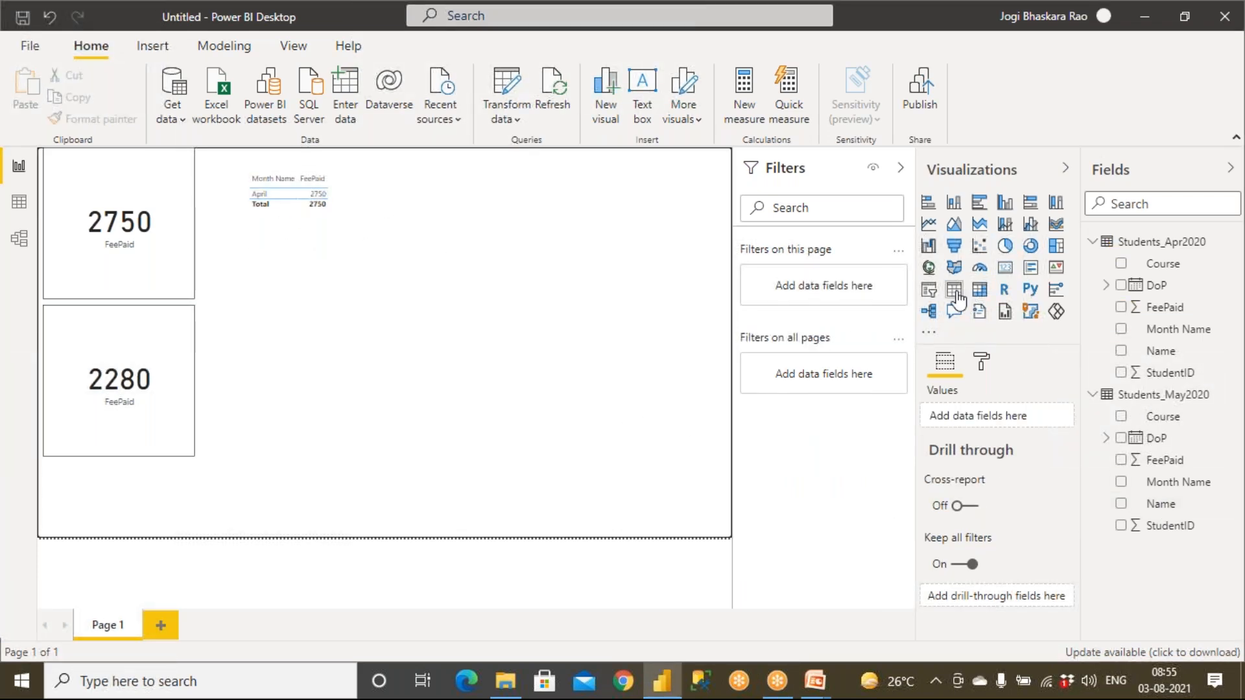
pyautogui.click(957, 295)
pyautogui.moveTo(181, 509); pyautogui.dragTo(315, 302)
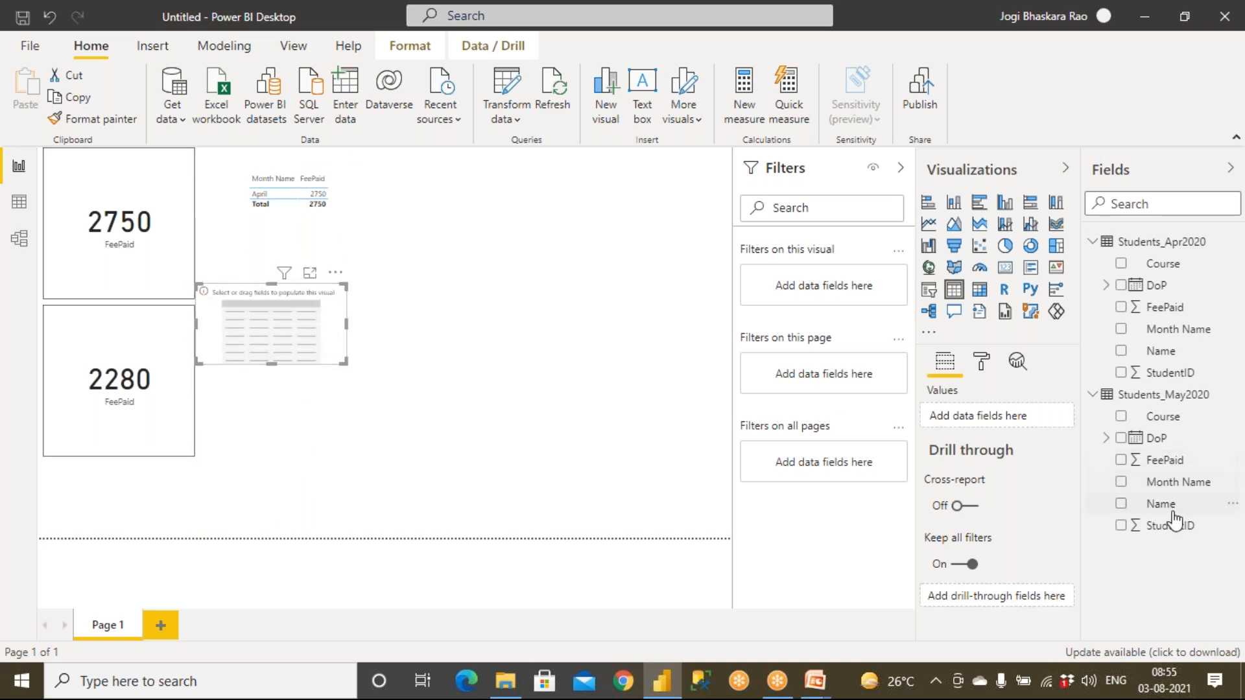
pyautogui.moveTo(1165, 483); pyautogui.dragTo(268, 326)
pyautogui.moveTo(1165, 459); pyautogui.dragTo(280, 335)
pyautogui.click(309, 235)
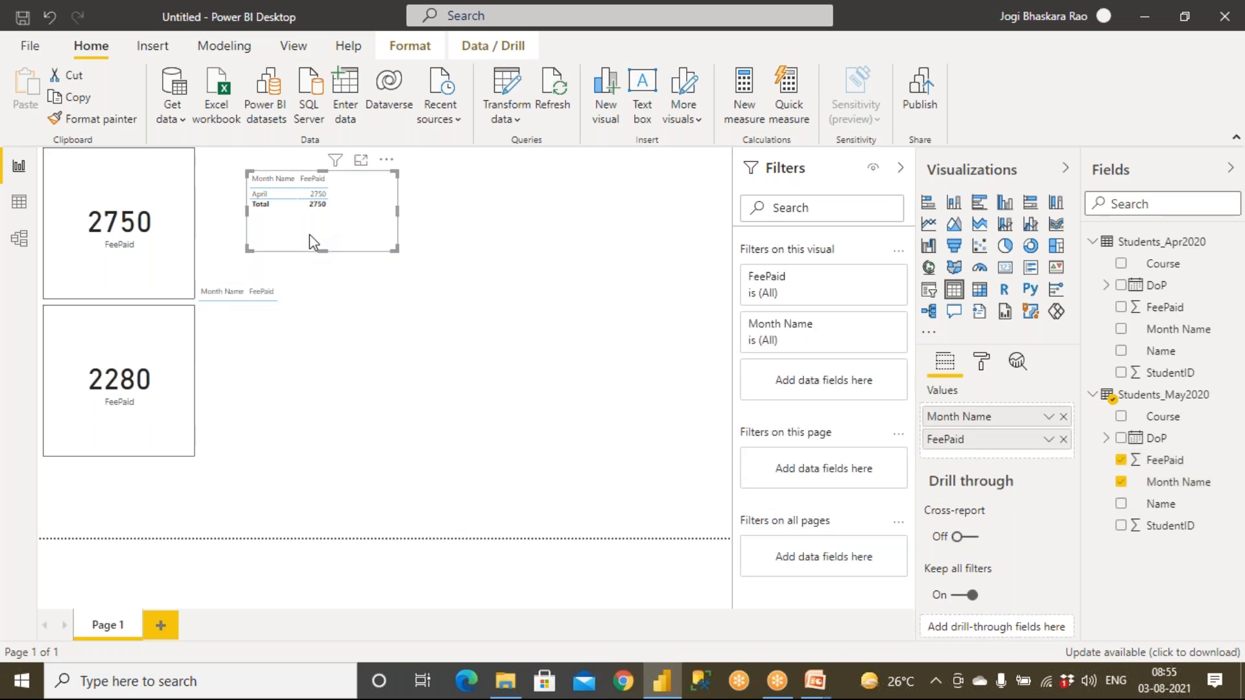
pyautogui.click(286, 337)
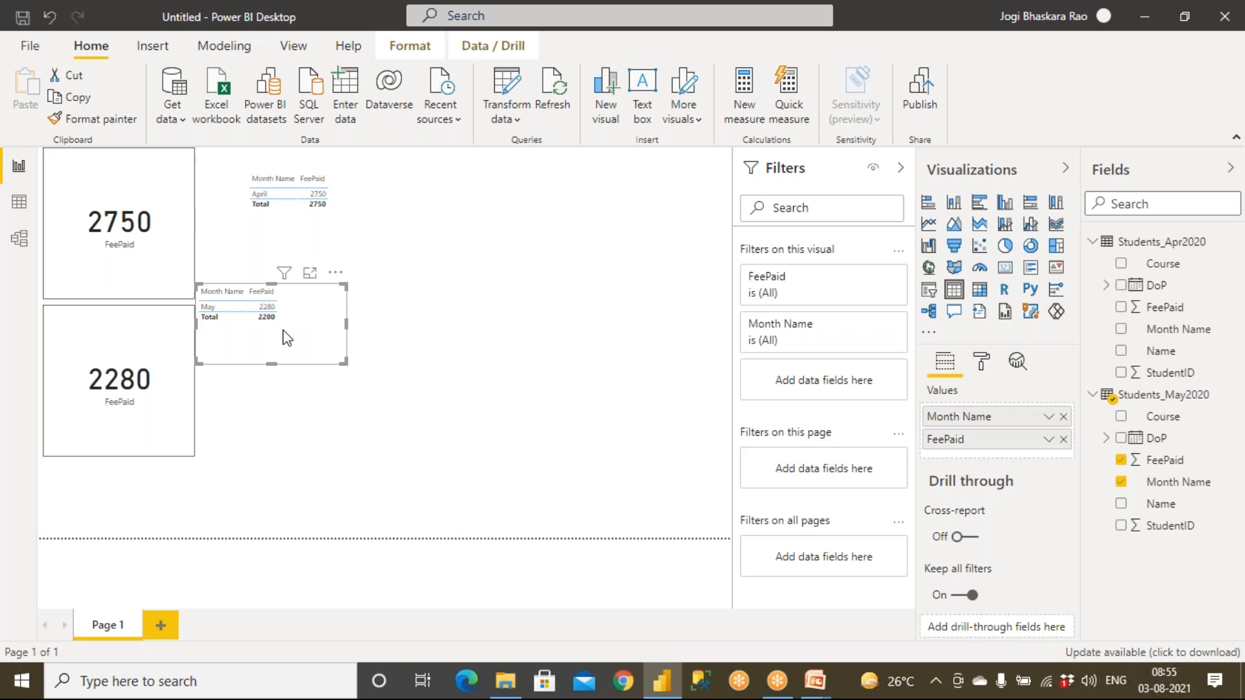
pyautogui.press('Delete')
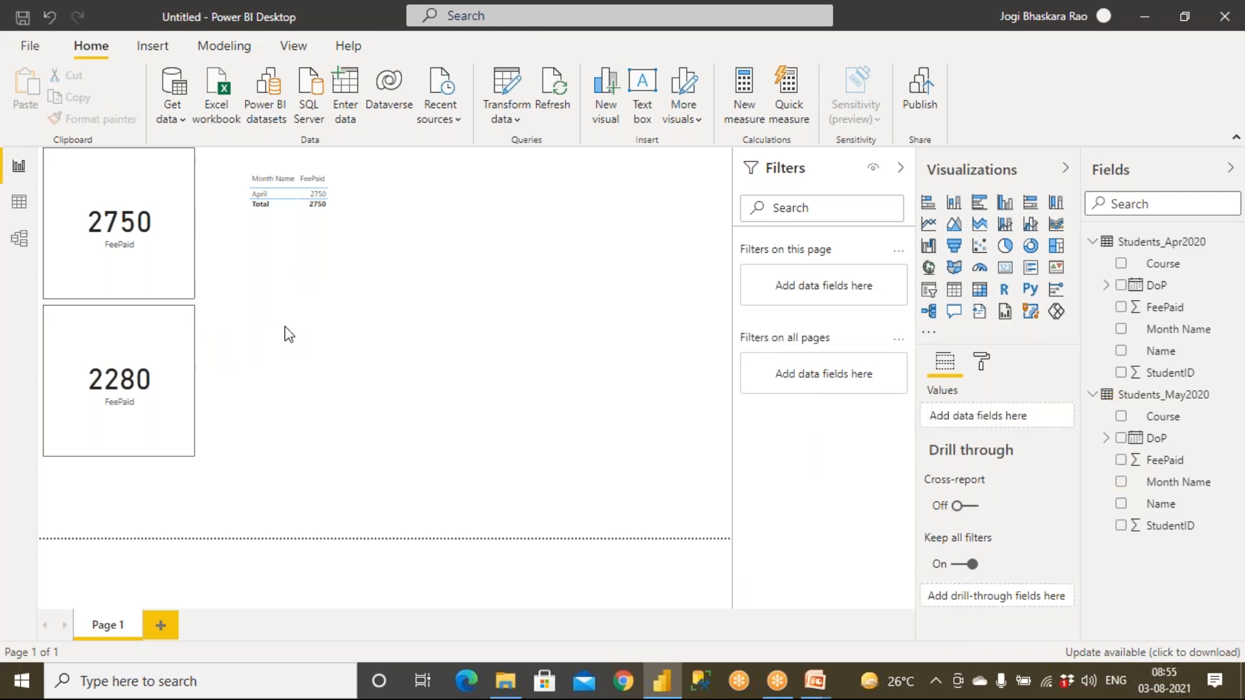
# - Delete the April Month Name and FeePaid table visual from the report page and switch to the model diagram
pyautogui.click(298, 243)
pyautogui.press('Delete')
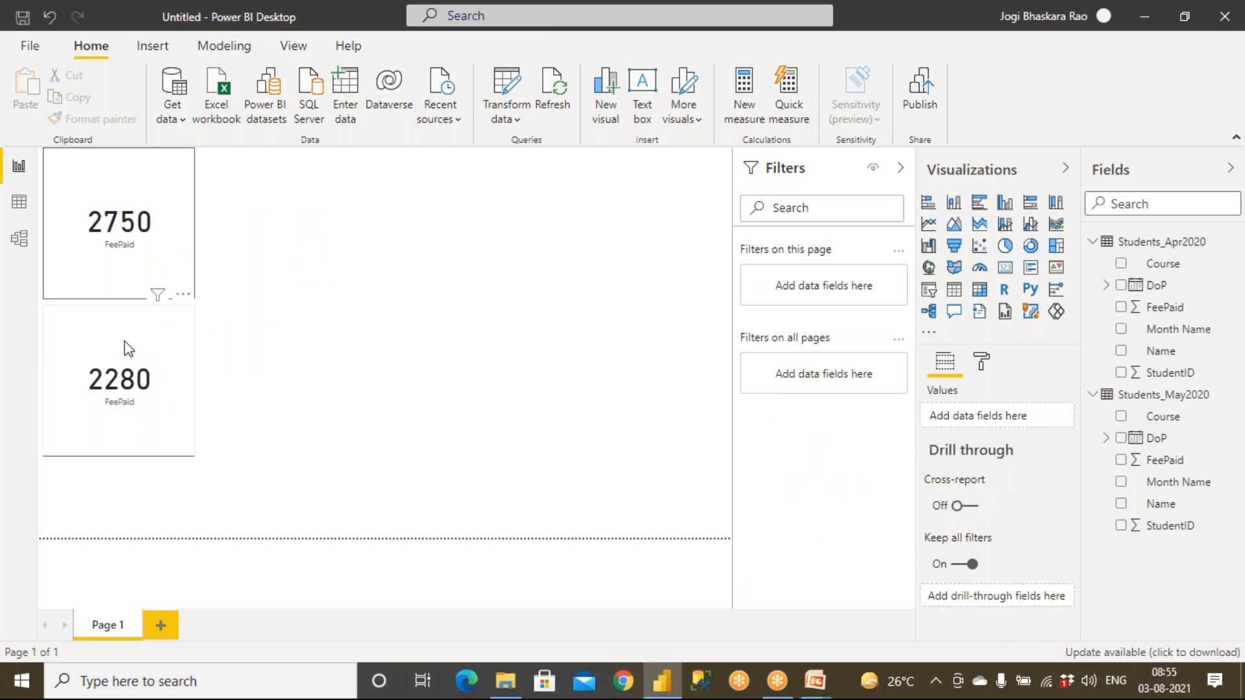
pyautogui.click(19, 238)
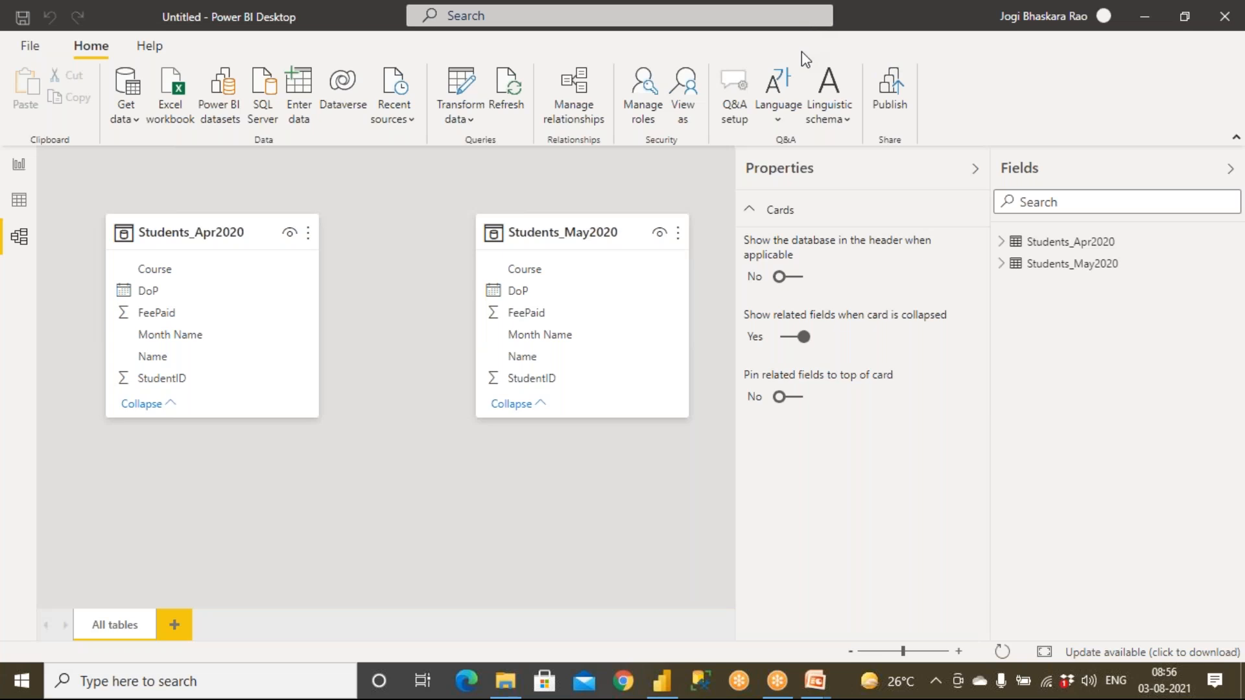
pyautogui.moveTo(252, 376); pyautogui.dragTo(306, 481)
pyautogui.moveTo(521, 390); pyautogui.dragTo(406, 493)
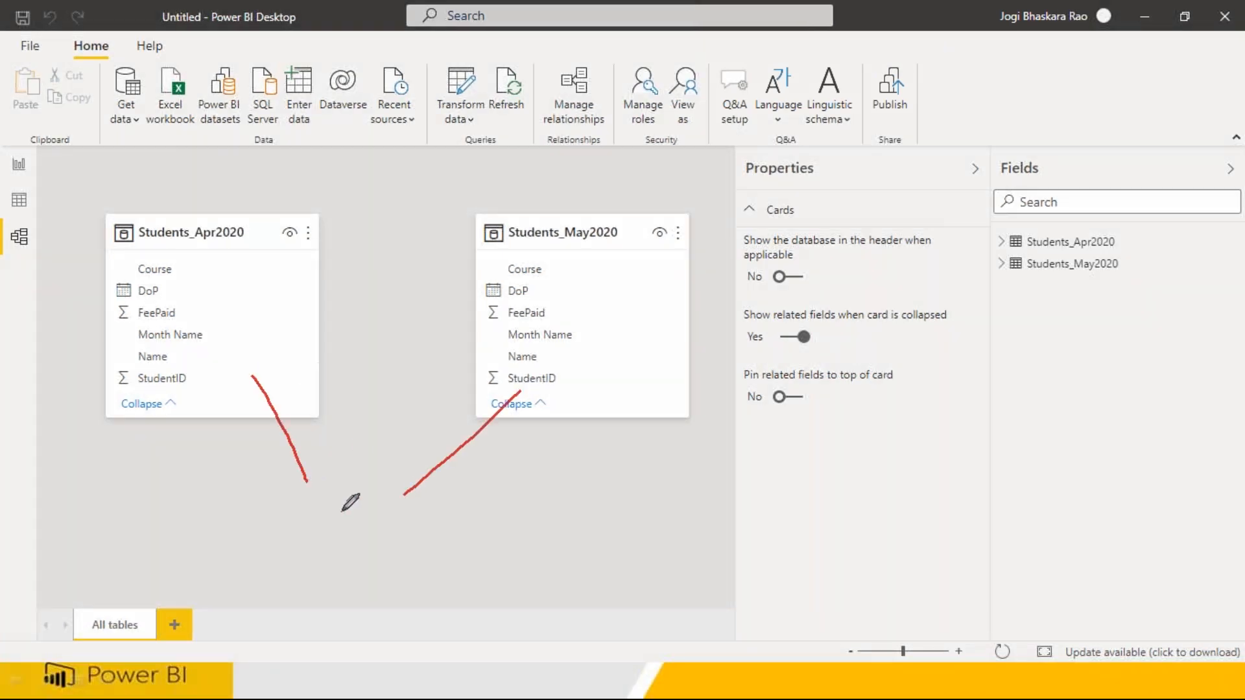
pyautogui.moveTo(274, 503)
pyautogui.mouseDown()
pyautogui.moveTo(274, 576)
pyautogui.moveTo(439, 518)
pyautogui.moveTo(329, 578)
pyautogui.moveTo(275, 576)
pyautogui.mouseUp()
pyautogui.moveTo(435, 554)
pyautogui.mouseDown()
pyautogui.moveTo(516, 536)
pyautogui.moveTo(552, 570)
pyautogui.mouseUp()
pyautogui.moveTo(548, 522); pyautogui.dragTo(580, 554)
pyautogui.moveTo(579, 519)
pyautogui.mouseDown()
pyautogui.moveTo(584, 535)
pyautogui.moveTo(594, 520)
pyautogui.moveTo(656, 522)
pyautogui.moveTo(670, 537)
pyautogui.mouseUp()
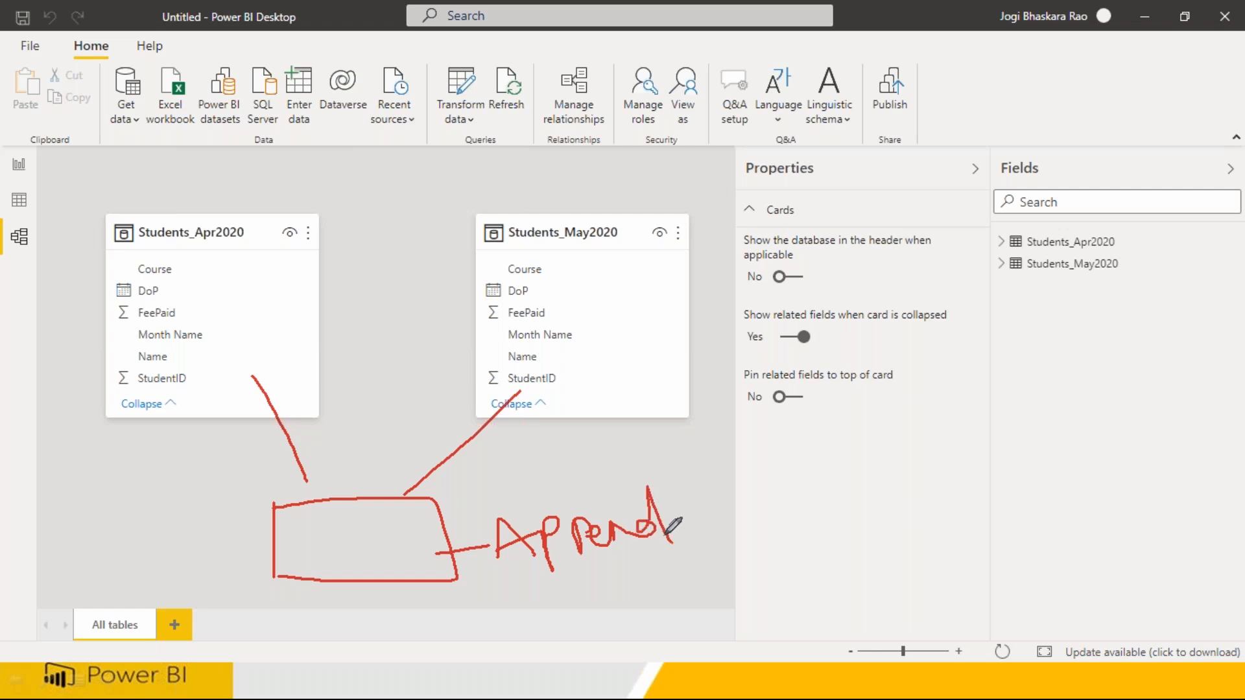
pyautogui.moveTo(287, 518)
pyautogui.mouseDown()
pyautogui.moveTo(295, 545)
pyautogui.moveTo(393, 548)
pyautogui.moveTo(389, 505)
pyautogui.moveTo(289, 510)
pyautogui.mouseUp()
pyautogui.moveTo(304, 564)
pyautogui.mouseDown()
pyautogui.moveTo(292, 587)
pyautogui.moveTo(407, 546)
pyautogui.moveTo(302, 563)
pyautogui.mouseUp()
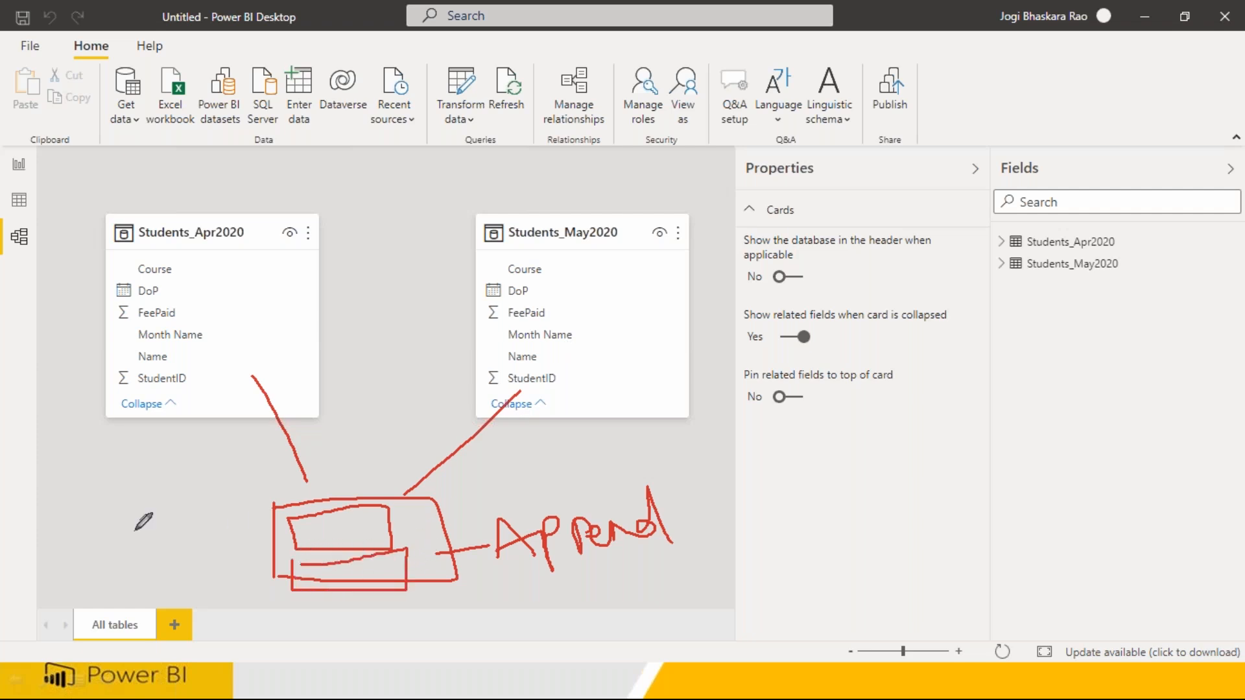
pyautogui.moveTo(76, 465)
pyautogui.mouseDown()
pyautogui.moveTo(79, 522)
pyautogui.moveTo(120, 463)
pyautogui.moveTo(87, 466)
pyautogui.moveTo(181, 513)
pyautogui.moveTo(193, 458)
pyautogui.moveTo(155, 456)
pyautogui.mouseUp()
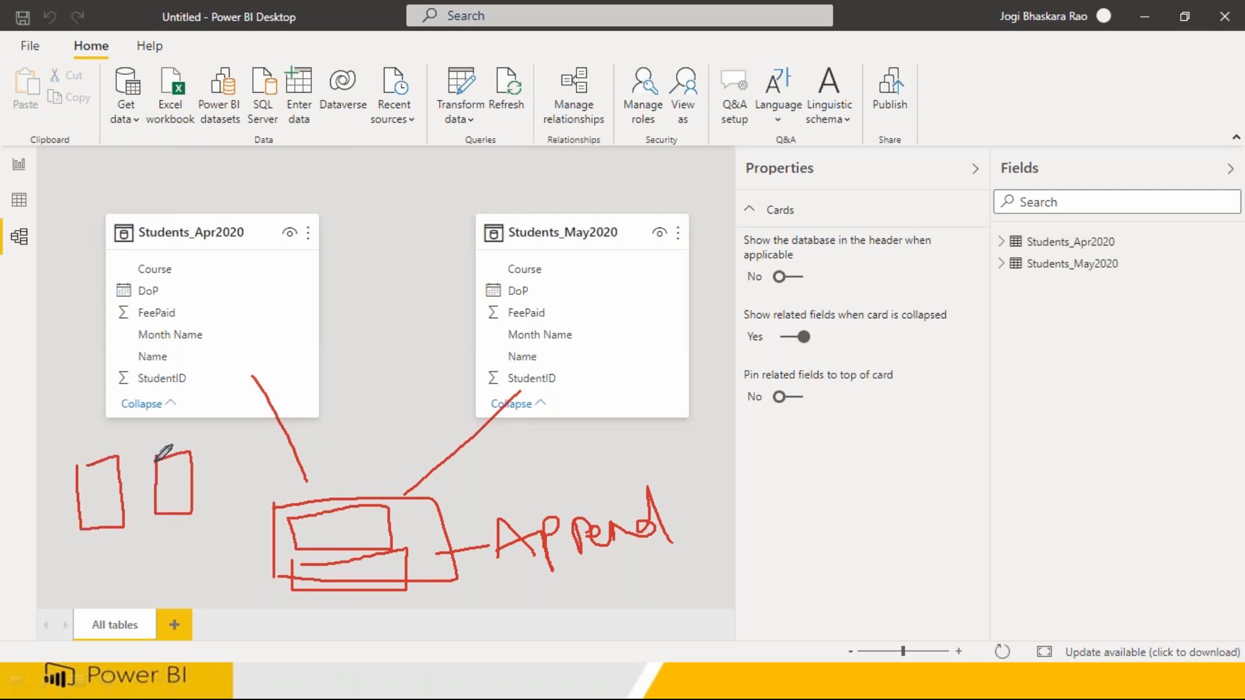
pyautogui.moveTo(85, 483); pyautogui.dragTo(93, 505)
pyautogui.moveTo(164, 475); pyautogui.dragTo(171, 501)
pyautogui.moveTo(156, 548)
pyautogui.mouseDown()
pyautogui.moveTo(163, 593)
pyautogui.moveTo(224, 571)
pyautogui.moveTo(234, 538)
pyautogui.mouseUp()
pyautogui.moveTo(102, 517)
pyautogui.mouseDown()
pyautogui.moveTo(149, 526)
pyautogui.moveTo(199, 565)
pyautogui.moveTo(200, 529)
pyautogui.moveTo(215, 552)
pyautogui.moveTo(227, 539)
pyautogui.mouseUp()
pyautogui.moveTo(198, 582); pyautogui.dragTo(230, 583)
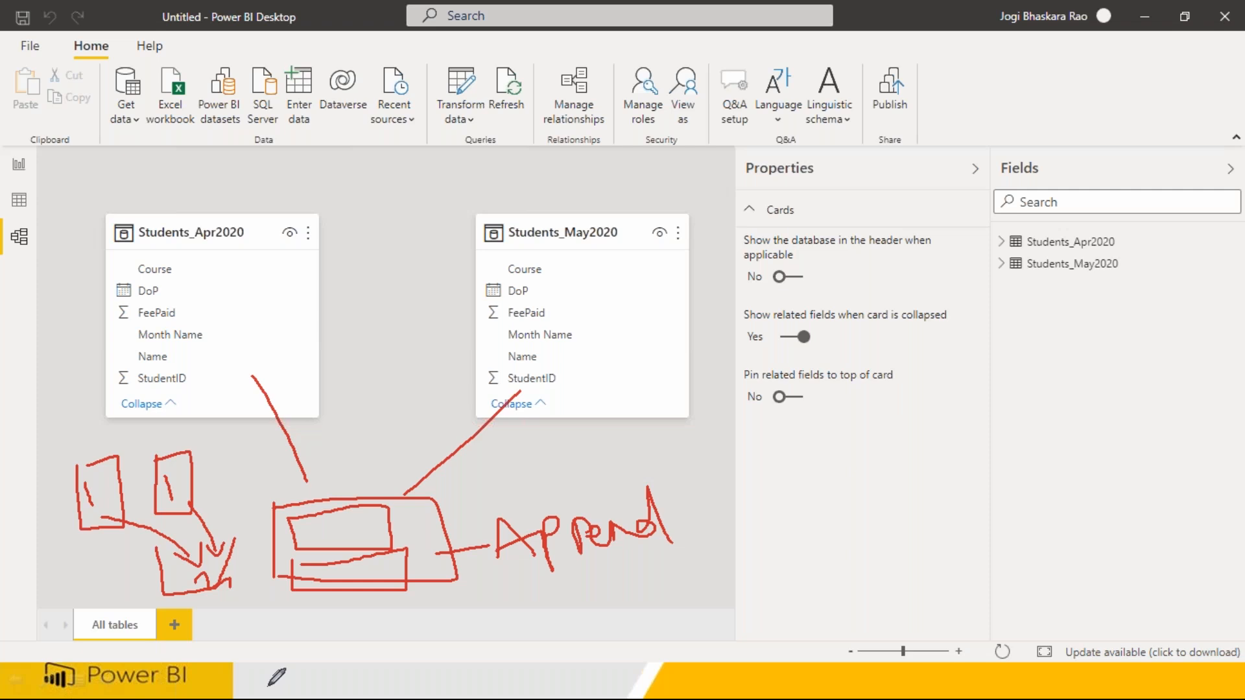
pyautogui.moveTo(265, 327)
pyautogui.mouseDown()
pyautogui.moveTo(276, 358)
pyautogui.moveTo(290, 340)
pyautogui.mouseUp()
pyautogui.moveTo(299, 336); pyautogui.dragTo(300, 346)
pyautogui.moveTo(315, 338); pyautogui.dragTo(321, 341)
pyautogui.moveTo(313, 522)
pyautogui.mouseDown()
pyautogui.moveTo(320, 550)
pyautogui.moveTo(329, 531)
pyautogui.moveTo(367, 523)
pyautogui.mouseUp()
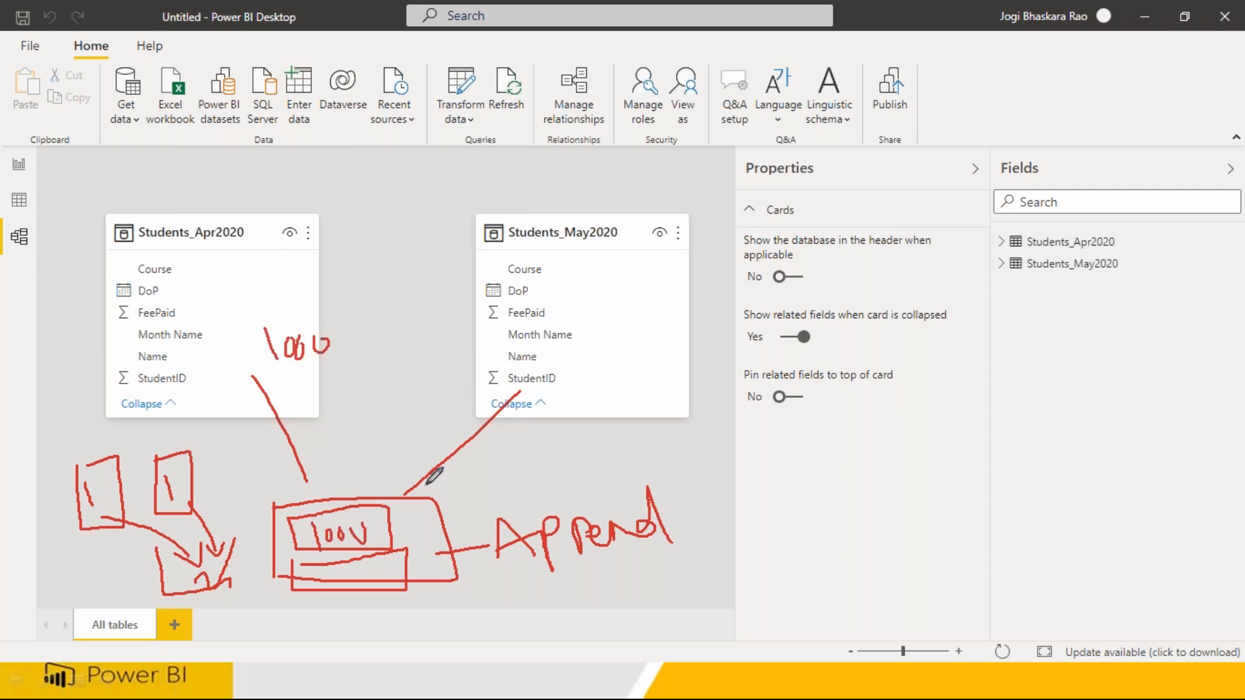
pyautogui.moveTo(616, 377)
pyautogui.mouseDown()
pyautogui.moveTo(646, 430)
pyautogui.moveTo(683, 444)
pyautogui.moveTo(752, 420)
pyautogui.mouseUp()
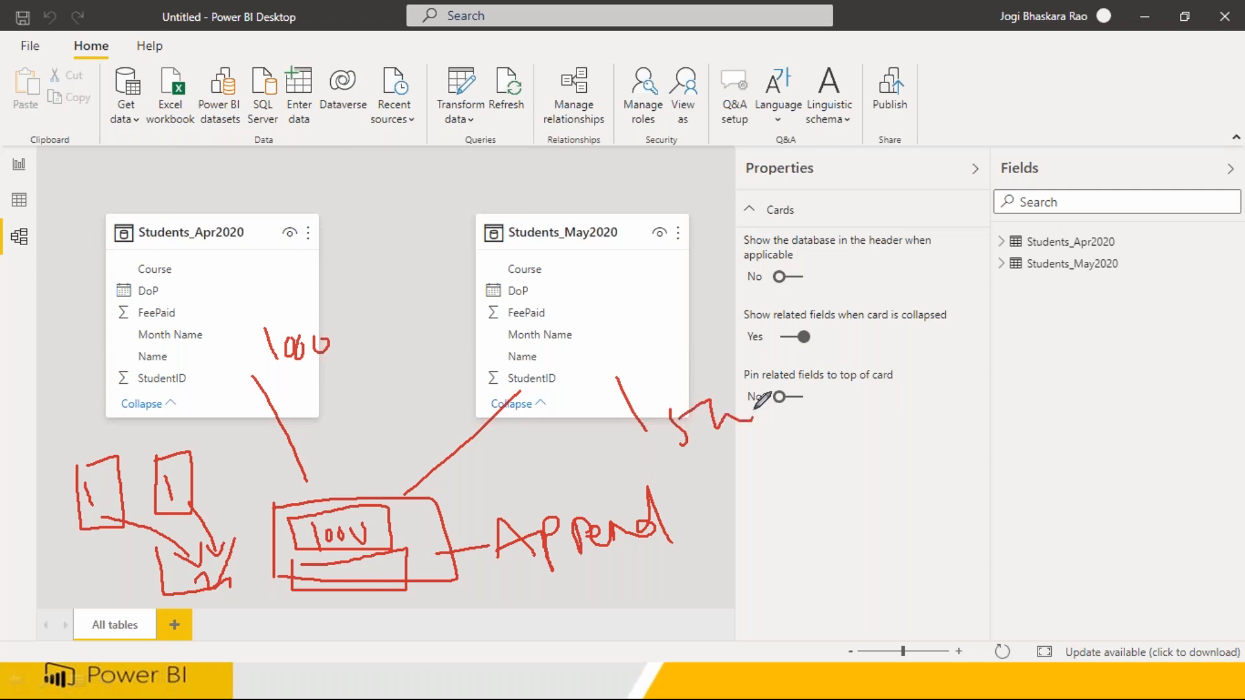
pyautogui.moveTo(377, 570)
pyautogui.mouseDown()
pyautogui.moveTo(378, 597)
pyautogui.moveTo(400, 621)
pyautogui.moveTo(440, 598)
pyautogui.mouseUp()
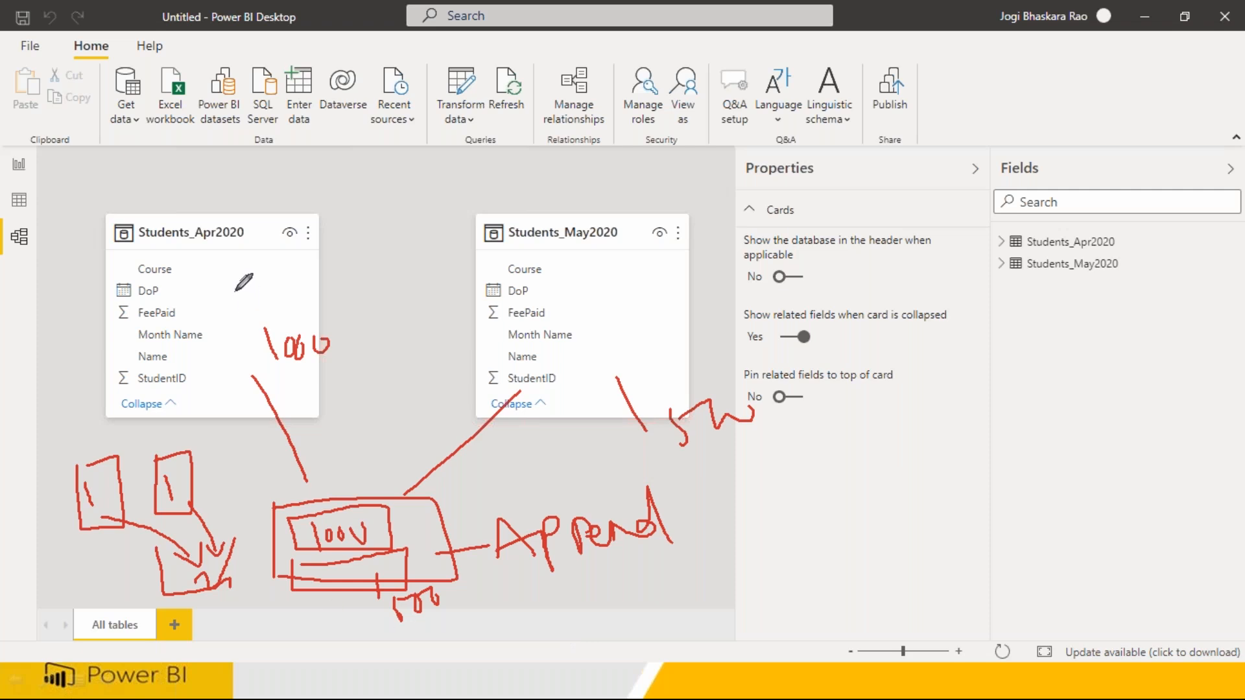
pyautogui.moveTo(198, 246); pyautogui.dragTo(239, 247)
pyautogui.moveTo(571, 242); pyautogui.dragTo(627, 240)
pyautogui.moveTo(393, 227)
pyautogui.mouseDown()
pyautogui.moveTo(391, 255)
pyautogui.moveTo(422, 262)
pyautogui.mouseUp()
pyautogui.moveTo(438, 220)
pyautogui.mouseDown()
pyautogui.moveTo(397, 277)
pyautogui.moveTo(446, 217)
pyautogui.moveTo(429, 207)
pyautogui.mouseUp()
pyautogui.moveTo(227, 260)
pyautogui.mouseDown()
pyautogui.moveTo(226, 293)
pyautogui.moveTo(256, 292)
pyautogui.mouseUp()
pyautogui.moveTo(253, 280); pyautogui.dragTo(261, 315)
pyautogui.moveTo(607, 261)
pyautogui.mouseDown()
pyautogui.moveTo(606, 293)
pyautogui.moveTo(651, 289)
pyautogui.moveTo(642, 299)
pyautogui.mouseUp()
pyautogui.moveTo(297, 266)
pyautogui.mouseDown()
pyautogui.moveTo(336, 295)
pyautogui.moveTo(337, 319)
pyautogui.mouseUp()
pyautogui.moveTo(681, 271)
pyautogui.mouseDown()
pyautogui.moveTo(694, 308)
pyautogui.moveTo(707, 271)
pyautogui.mouseUp()
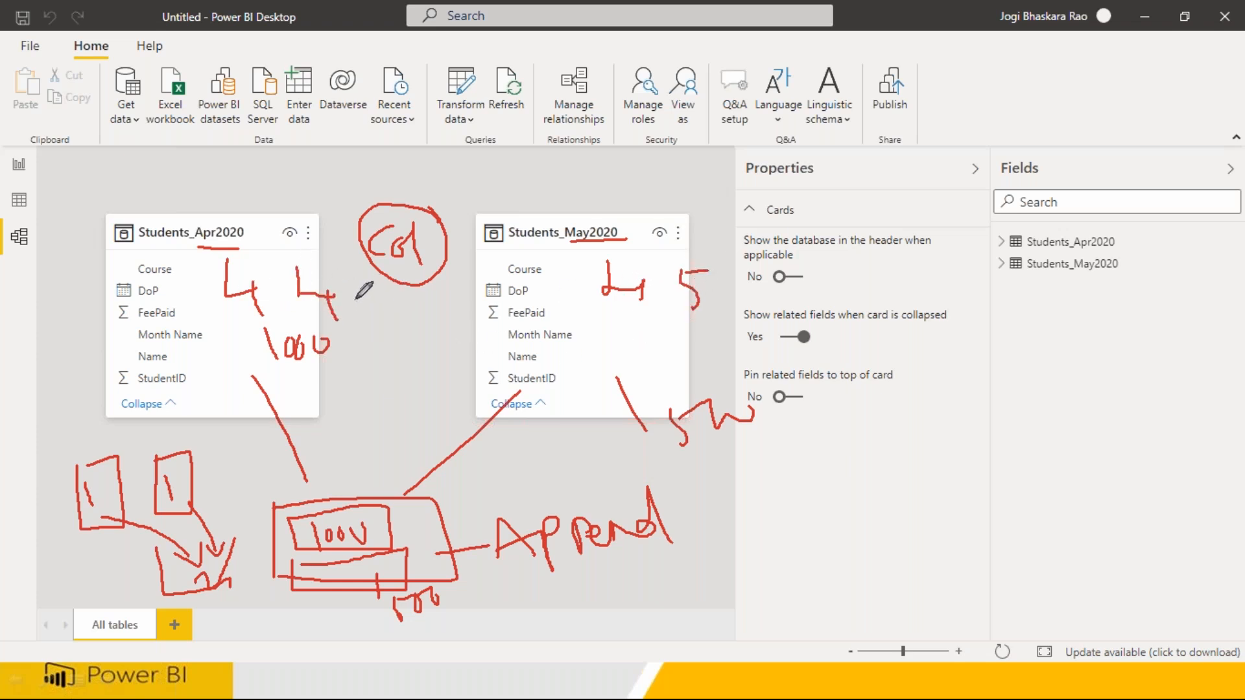
pyautogui.moveTo(345, 401); pyautogui.dragTo(441, 390)
pyautogui.moveTo(466, 387); pyautogui.dragTo(472, 385)
pyautogui.moveTo(356, 432); pyautogui.dragTo(373, 432)
pyautogui.moveTo(389, 430); pyautogui.dragTo(508, 419)
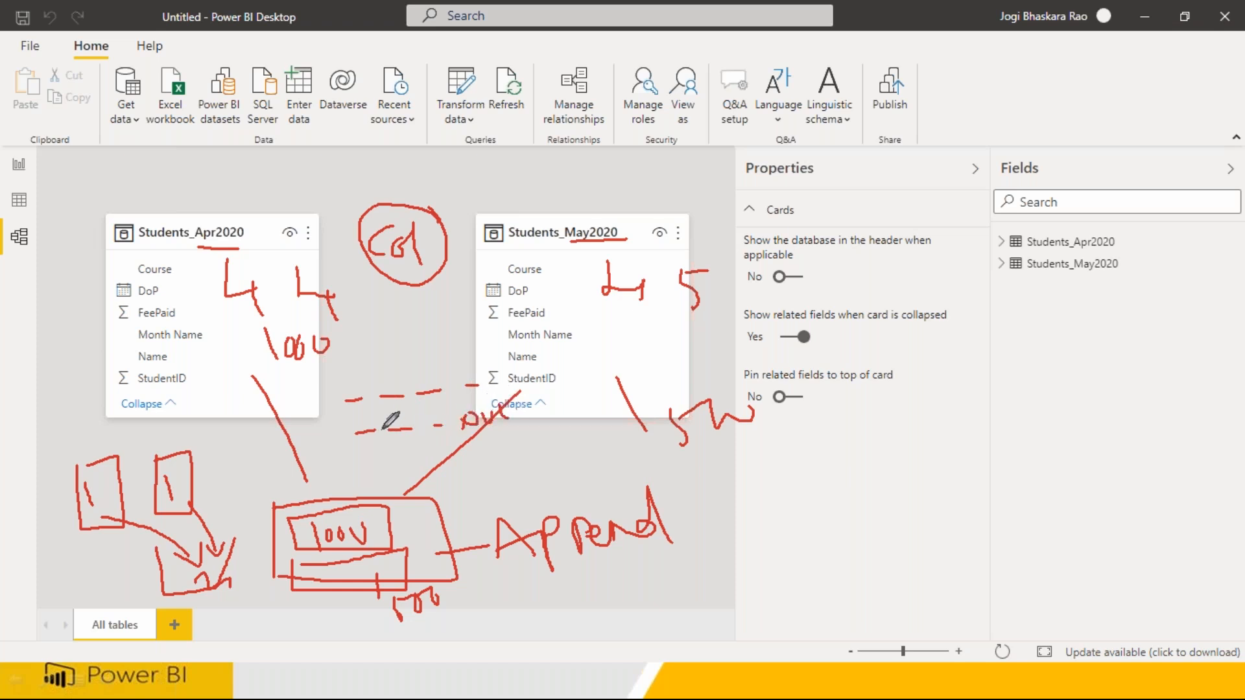
pyautogui.moveTo(361, 404)
pyautogui.mouseDown()
pyautogui.moveTo(360, 429)
pyautogui.moveTo(438, 424)
pyautogui.mouseUp()
pyautogui.moveTo(363, 352); pyautogui.dragTo(350, 389)
pyautogui.moveTo(366, 442); pyautogui.dragTo(355, 472)
pyautogui.moveTo(420, 335); pyautogui.dragTo(387, 386)
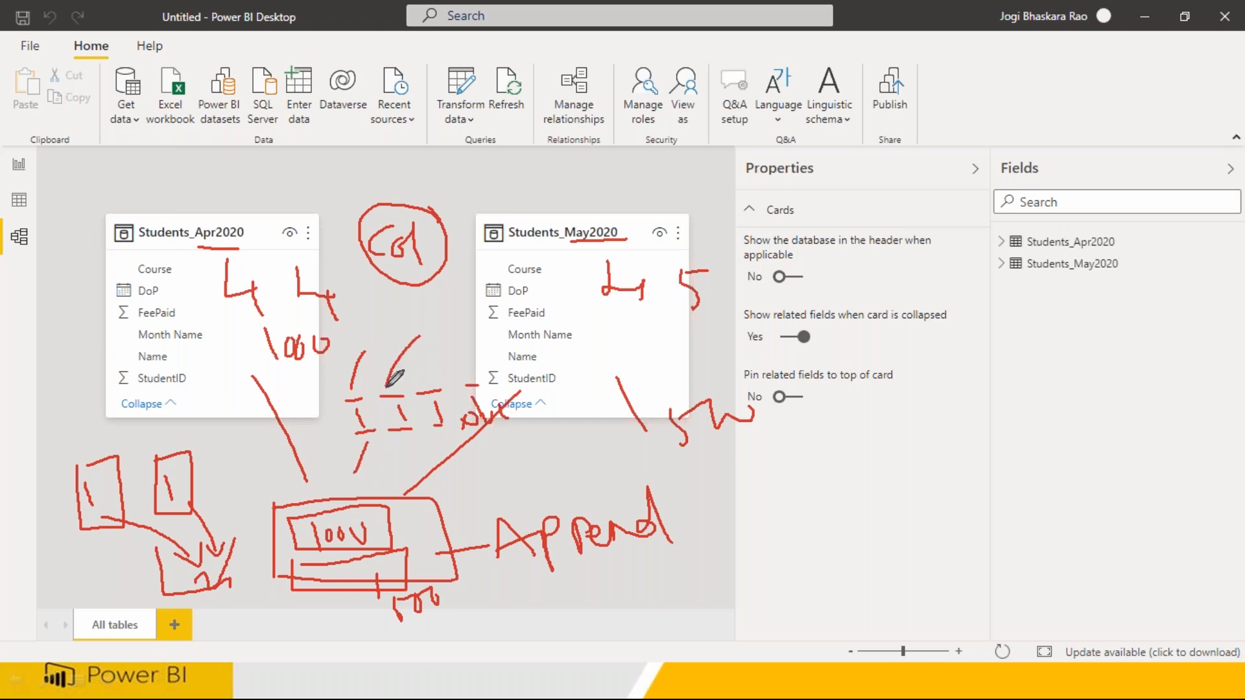
pyautogui.moveTo(403, 443); pyautogui.dragTo(401, 462)
pyautogui.moveTo(468, 335)
pyautogui.mouseDown()
pyautogui.moveTo(433, 391)
pyautogui.moveTo(431, 465)
pyautogui.mouseUp()
pyautogui.moveTo(119, 271); pyautogui.dragTo(185, 276)
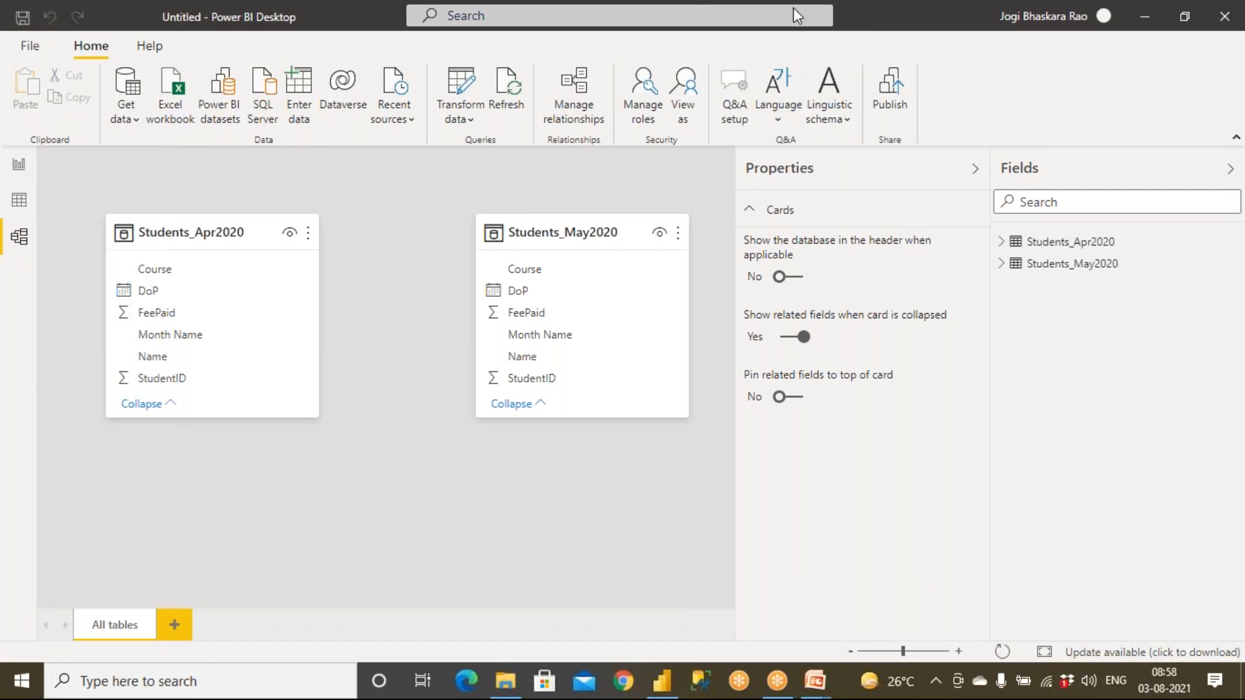
pyautogui.click(795, 49)
pyautogui.moveTo(107, 466); pyautogui.dragTo(237, 462)
pyautogui.moveTo(288, 456); pyautogui.dragTo(311, 455)
pyautogui.moveTo(463, 456); pyautogui.dragTo(539, 449)
pyautogui.moveTo(575, 448); pyautogui.dragTo(588, 446)
pyautogui.moveTo(669, 446); pyautogui.dragTo(679, 445)
pyautogui.moveTo(120, 485); pyautogui.dragTo(131, 514)
pyautogui.moveTo(476, 478); pyautogui.dragTo(479, 493)
pyautogui.moveTo(172, 480); pyautogui.dragTo(193, 523)
pyautogui.moveTo(528, 472); pyautogui.dragTo(530, 493)
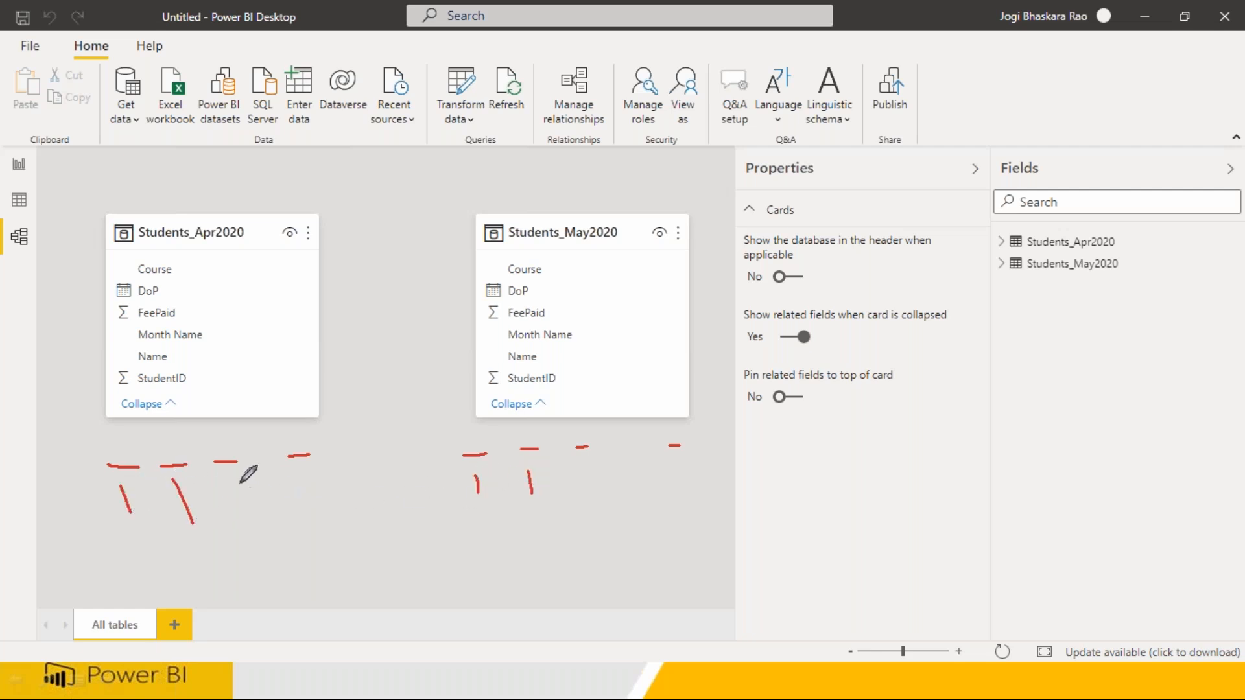
pyautogui.moveTo(231, 477); pyautogui.dragTo(242, 501)
pyautogui.moveTo(582, 468); pyautogui.dragTo(585, 493)
pyautogui.moveTo(304, 468); pyautogui.dragTo(318, 506)
pyautogui.moveTo(673, 468); pyautogui.dragTo(676, 485)
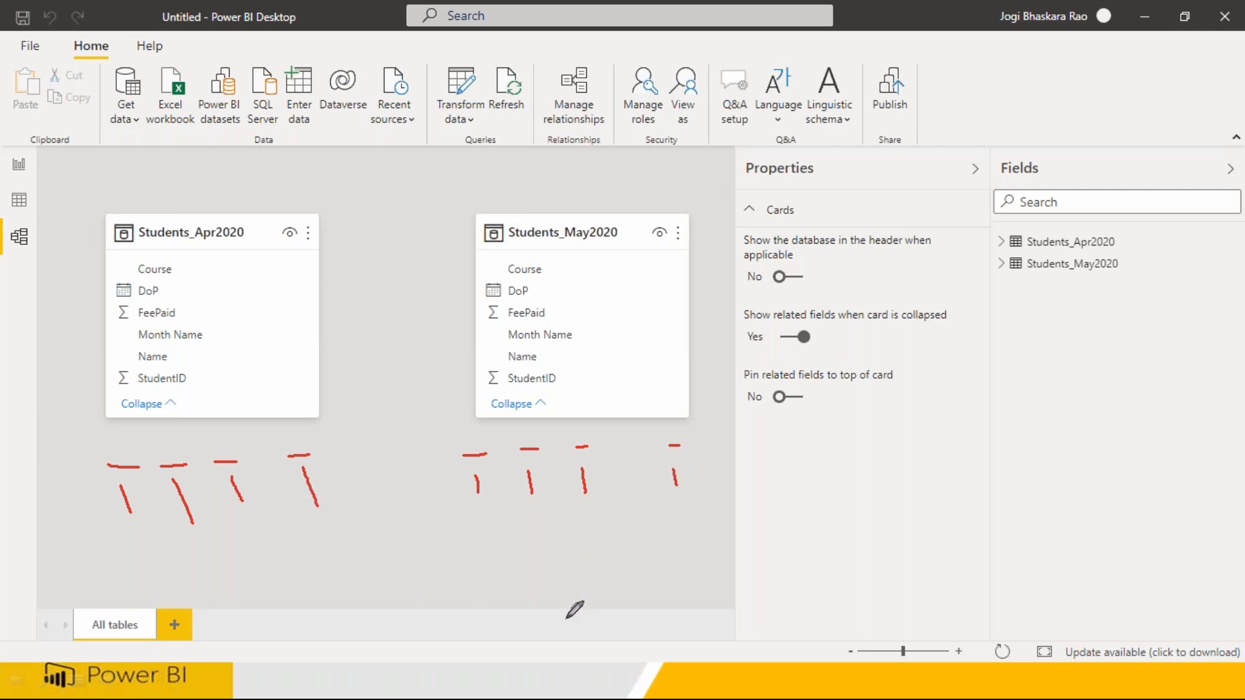
pyautogui.moveTo(350, 436)
pyautogui.mouseDown()
pyautogui.moveTo(281, 444)
pyautogui.moveTo(356, 481)
pyautogui.moveTo(341, 435)
pyautogui.mouseUp()
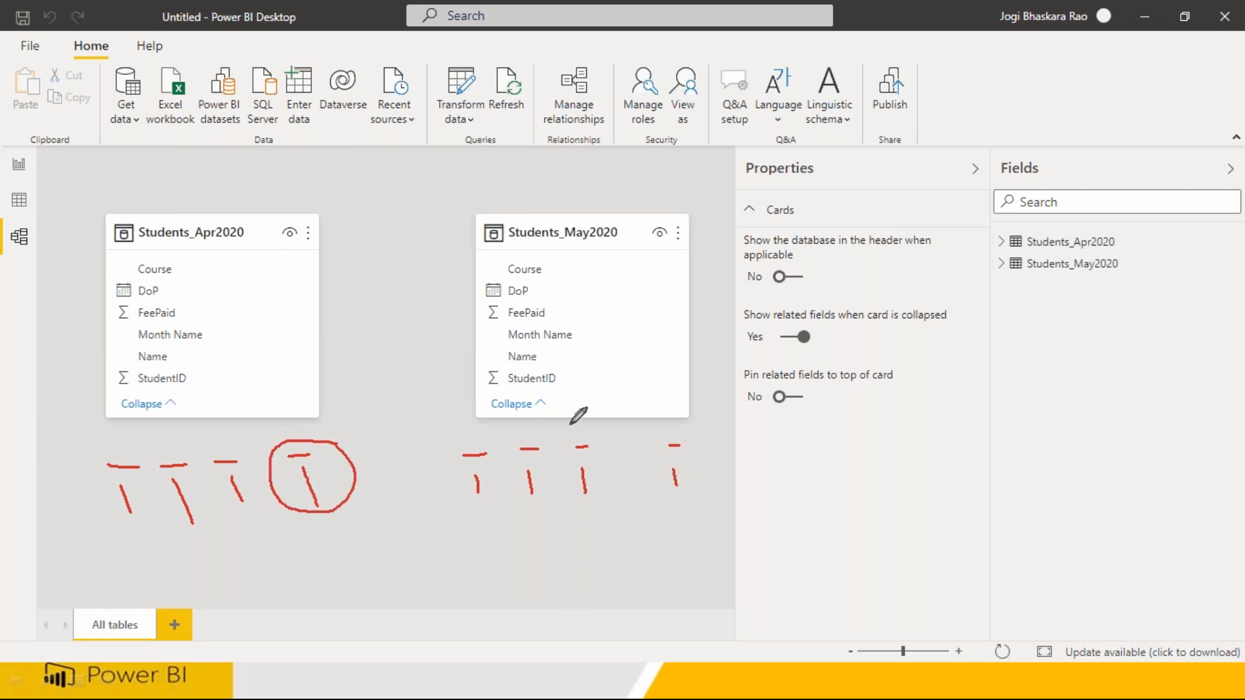
pyautogui.moveTo(679, 432)
pyautogui.mouseDown()
pyautogui.moveTo(678, 481)
pyautogui.moveTo(681, 444)
pyautogui.mouseUp()
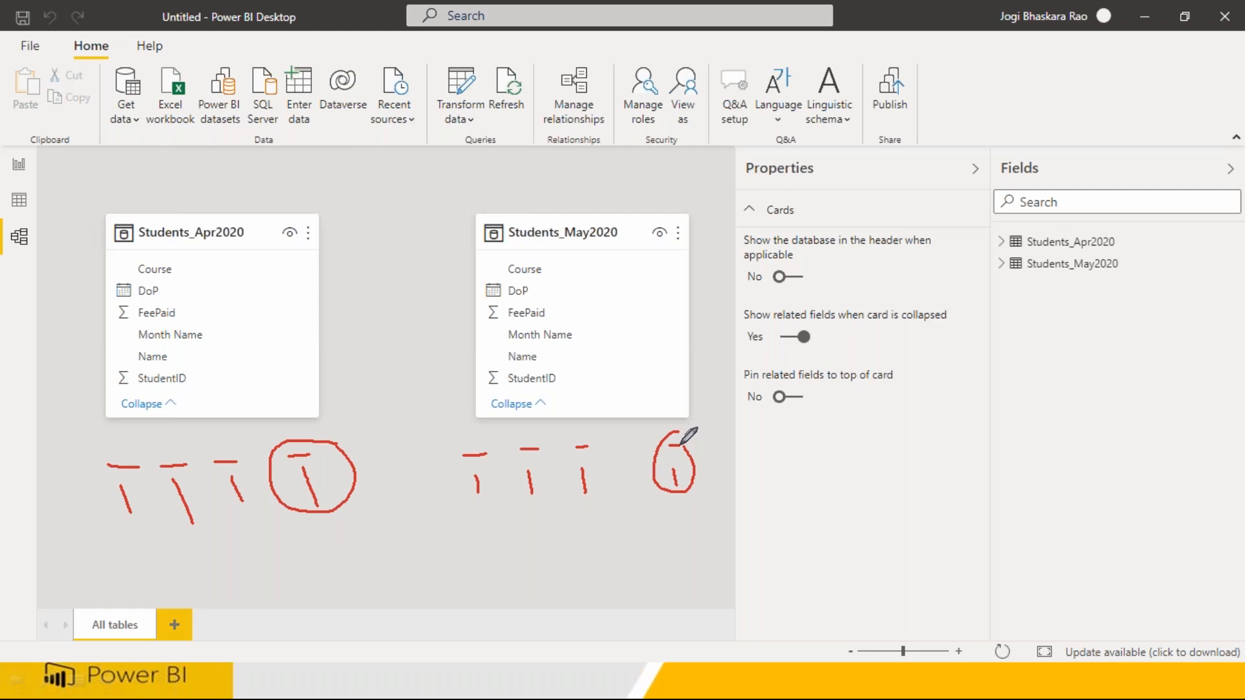
pyautogui.moveTo(209, 363); pyautogui.dragTo(271, 459)
pyautogui.moveTo(546, 378); pyautogui.dragTo(484, 432)
pyautogui.moveTo(424, 465); pyautogui.dragTo(410, 473)
pyautogui.moveTo(363, 533)
pyautogui.mouseDown()
pyautogui.moveTo(376, 628)
pyautogui.moveTo(519, 555)
pyautogui.moveTo(376, 627)
pyautogui.mouseUp()
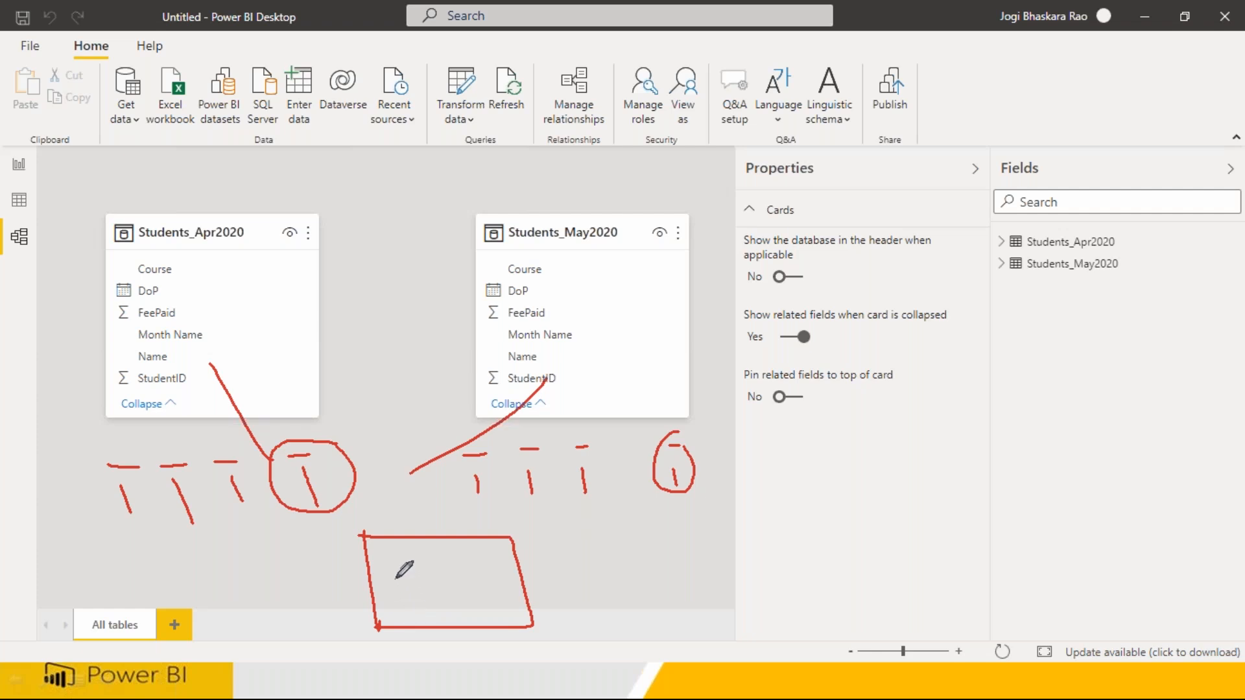
pyautogui.moveTo(383, 558)
pyautogui.mouseDown()
pyautogui.moveTo(414, 558)
pyautogui.moveTo(430, 583)
pyautogui.mouseUp()
pyautogui.moveTo(337, 496); pyautogui.dragTo(389, 557)
pyautogui.moveTo(598, 399)
pyautogui.mouseDown()
pyautogui.moveTo(487, 570)
pyautogui.moveTo(433, 612)
pyautogui.moveTo(455, 620)
pyautogui.moveTo(570, 593)
pyautogui.moveTo(579, 564)
pyautogui.moveTo(616, 548)
pyautogui.moveTo(675, 578)
pyautogui.moveTo(686, 555)
pyautogui.moveTo(731, 570)
pyautogui.moveTo(750, 535)
pyautogui.moveTo(778, 621)
pyautogui.mouseUp()
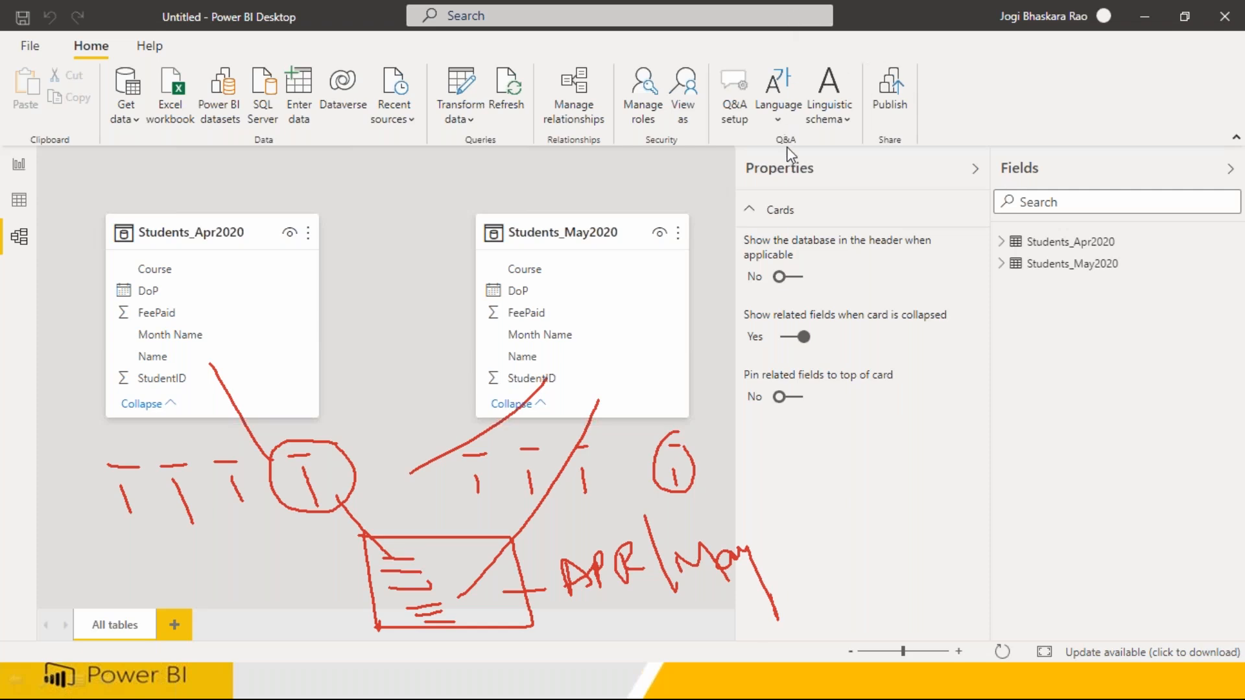
pyautogui.hotkey('alt', 'Tab')
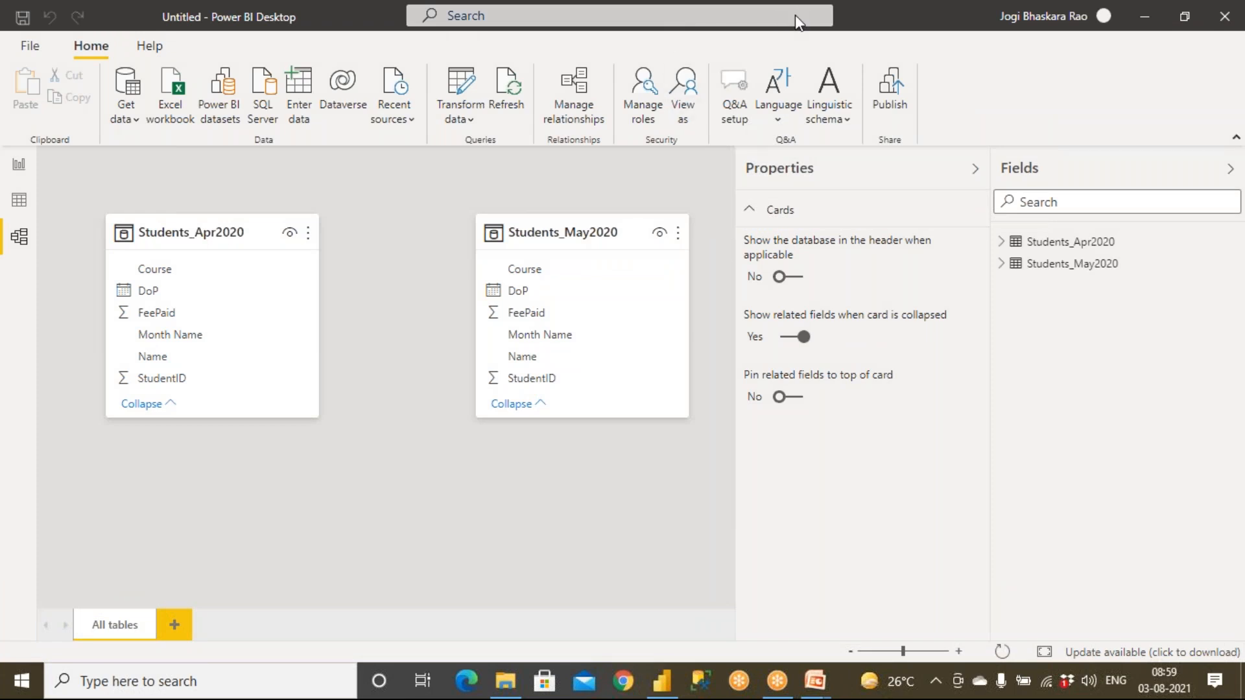
pyautogui.hotkey('alt', 'Tab')
pyautogui.moveTo(130, 498)
pyautogui.mouseDown()
pyautogui.moveTo(113, 479)
pyautogui.moveTo(219, 458)
pyautogui.moveTo(256, 483)
pyautogui.moveTo(288, 454)
pyautogui.moveTo(309, 468)
pyautogui.moveTo(384, 418)
pyautogui.moveTo(390, 454)
pyautogui.moveTo(429, 436)
pyautogui.mouseUp()
pyautogui.moveTo(572, 457)
pyautogui.mouseDown()
pyautogui.moveTo(574, 477)
pyautogui.moveTo(583, 465)
pyautogui.moveTo(603, 472)
pyautogui.moveTo(616, 437)
pyautogui.moveTo(620, 474)
pyautogui.moveTo(698, 457)
pyautogui.moveTo(656, 428)
pyautogui.mouseUp()
pyautogui.moveTo(488, 411)
pyautogui.mouseDown()
pyautogui.moveTo(381, 453)
pyautogui.moveTo(494, 416)
pyautogui.moveTo(506, 433)
pyautogui.mouseUp()
pyautogui.moveTo(476, 438)
pyautogui.mouseDown()
pyautogui.moveTo(547, 453)
pyautogui.moveTo(545, 464)
pyautogui.mouseUp()
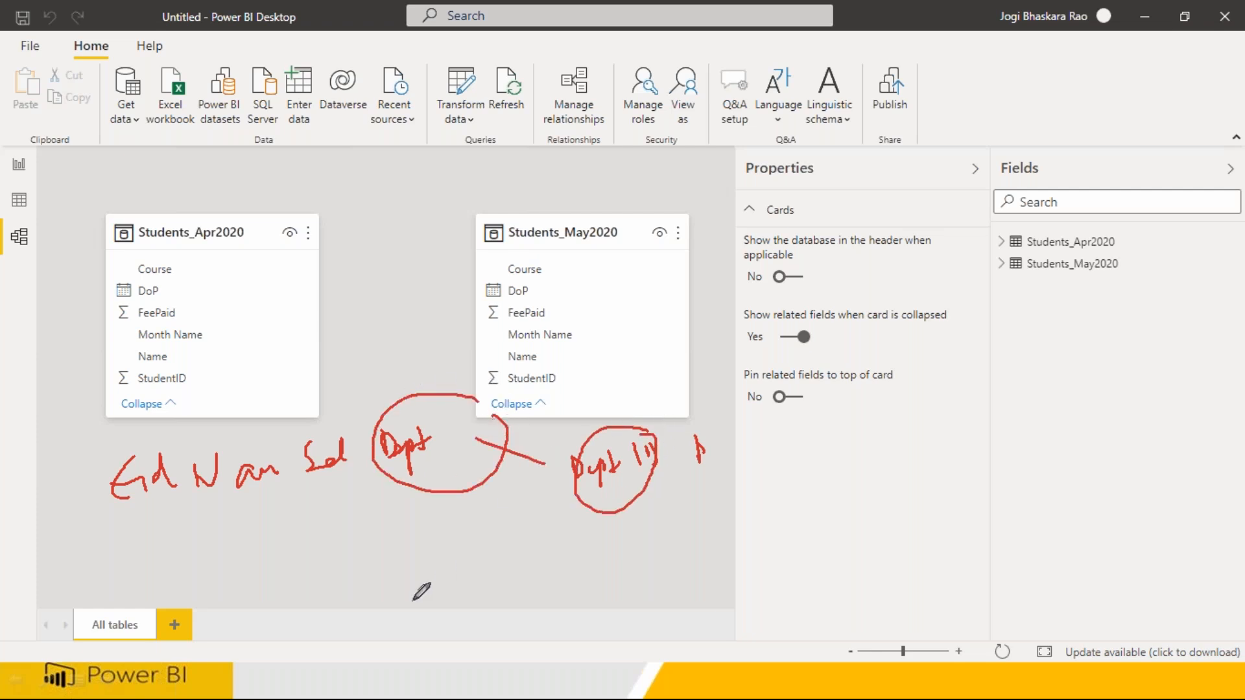
pyautogui.moveTo(300, 329); pyautogui.dragTo(493, 338)
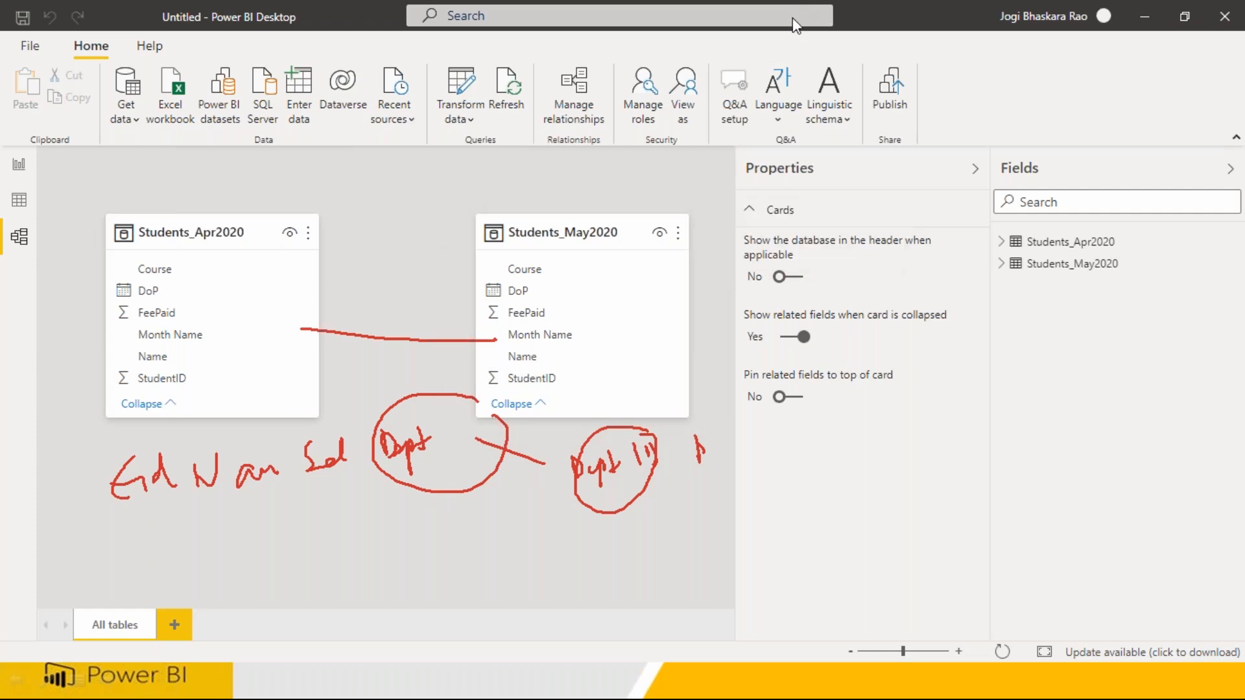
pyautogui.click(789, 138)
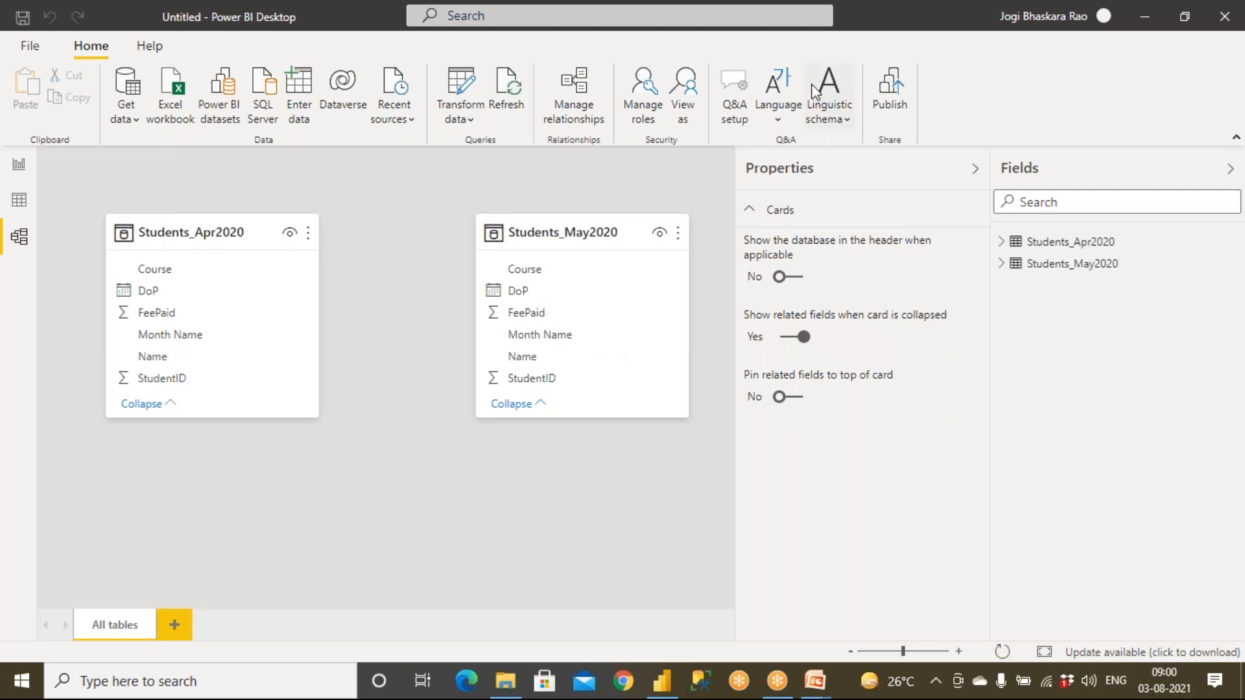
# - Collapse the field lists of both student tables on the report page and open their queries in the Power Query Editor
pyautogui.click(19, 166)
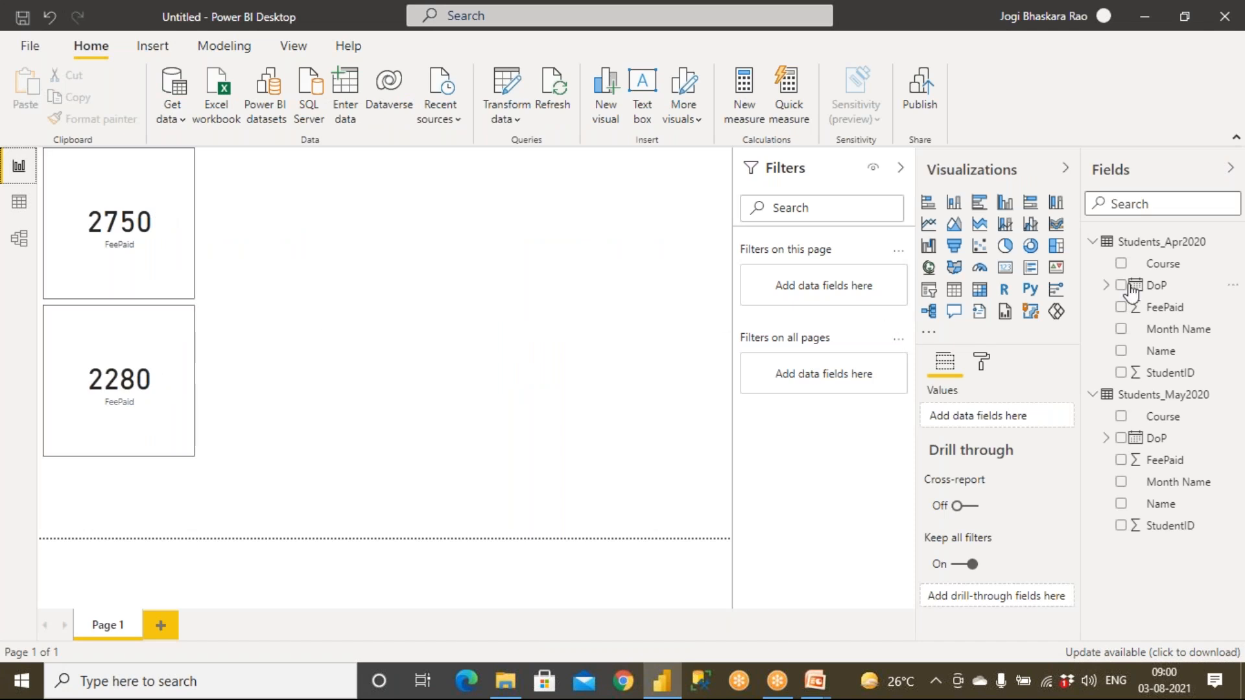
pyautogui.click(1096, 245)
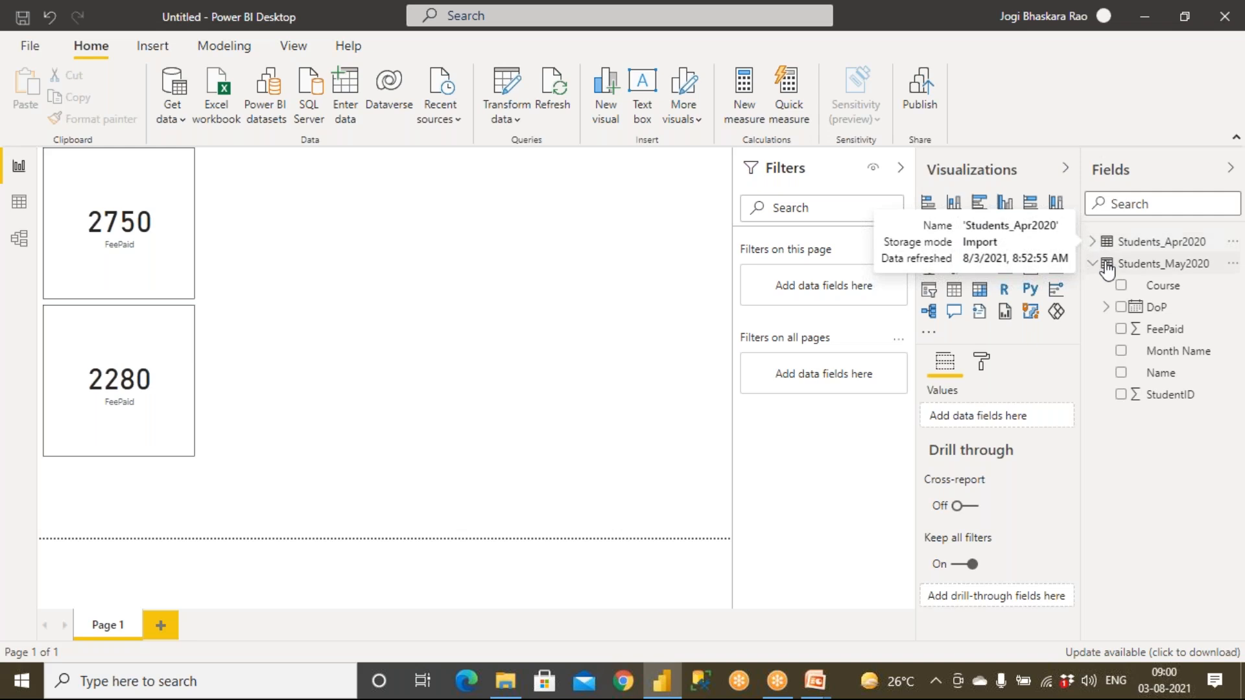
pyautogui.click(1105, 266)
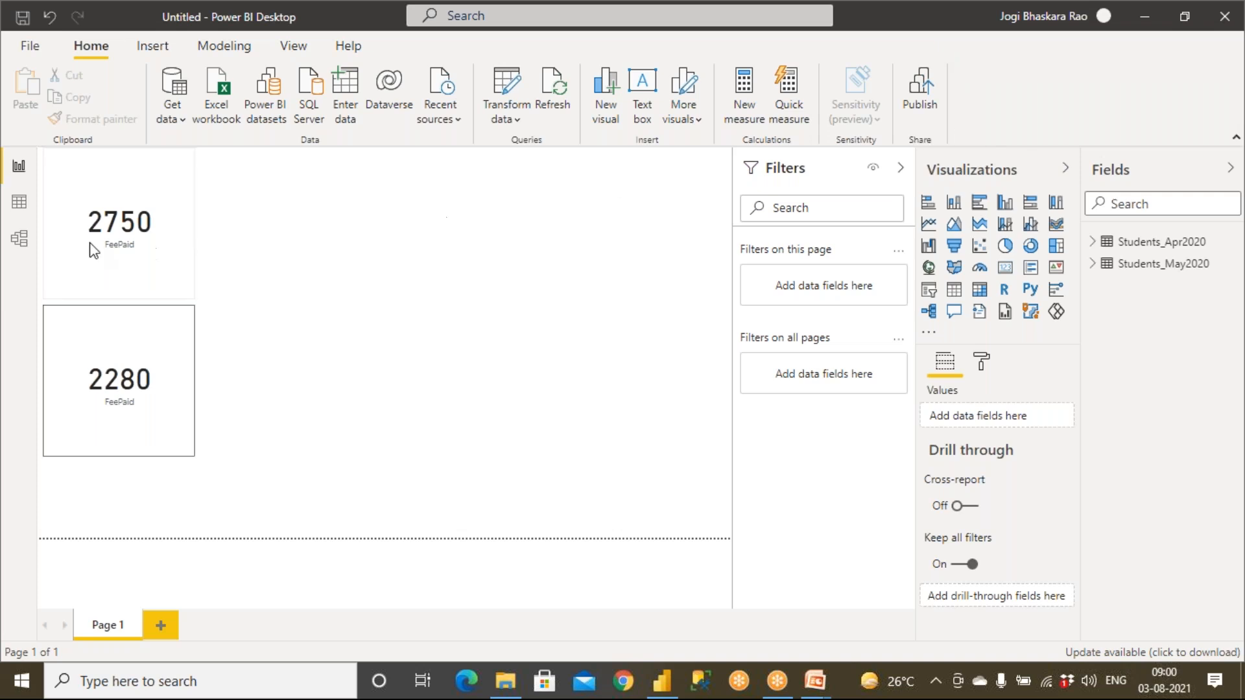
pyautogui.click(506, 119)
pyautogui.click(539, 148)
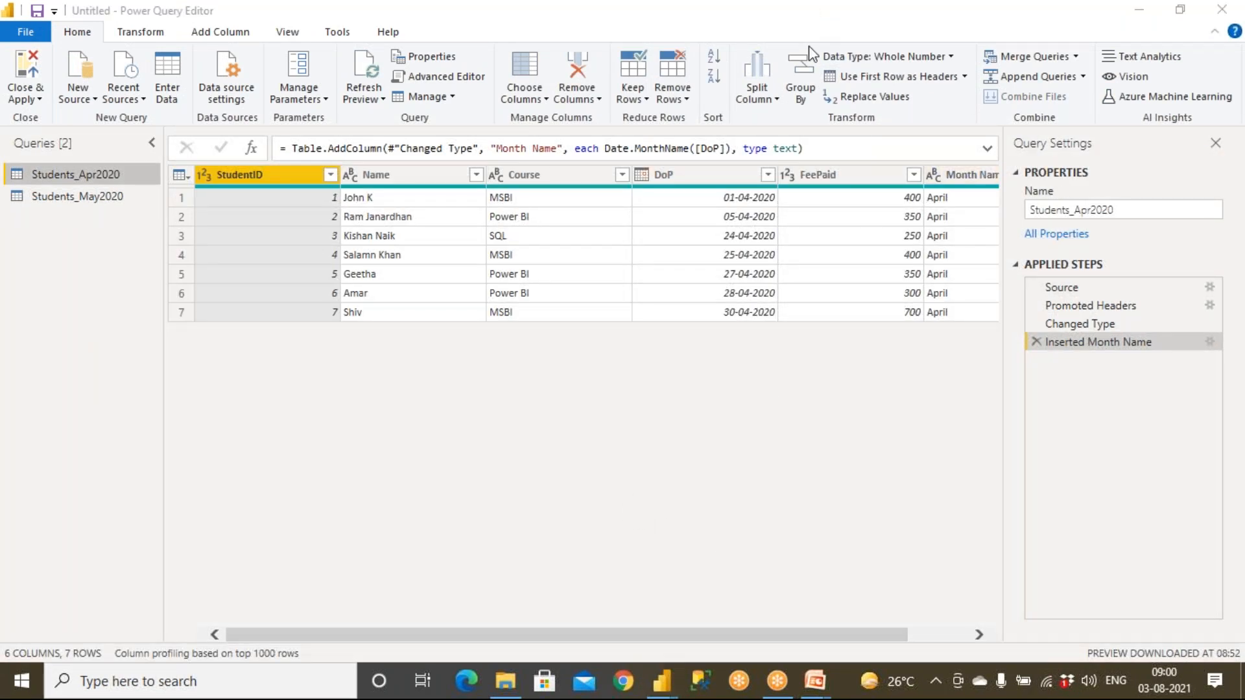
pyautogui.moveTo(117, 40)
pyautogui.mouseDown()
pyautogui.moveTo(64, 13)
pyautogui.moveTo(90, 50)
pyautogui.mouseUp()
pyautogui.moveTo(126, 159)
pyautogui.mouseDown()
pyautogui.moveTo(74, 152)
pyautogui.moveTo(103, 217)
pyautogui.moveTo(133, 155)
pyautogui.moveTo(150, 170)
pyautogui.mouseUp()
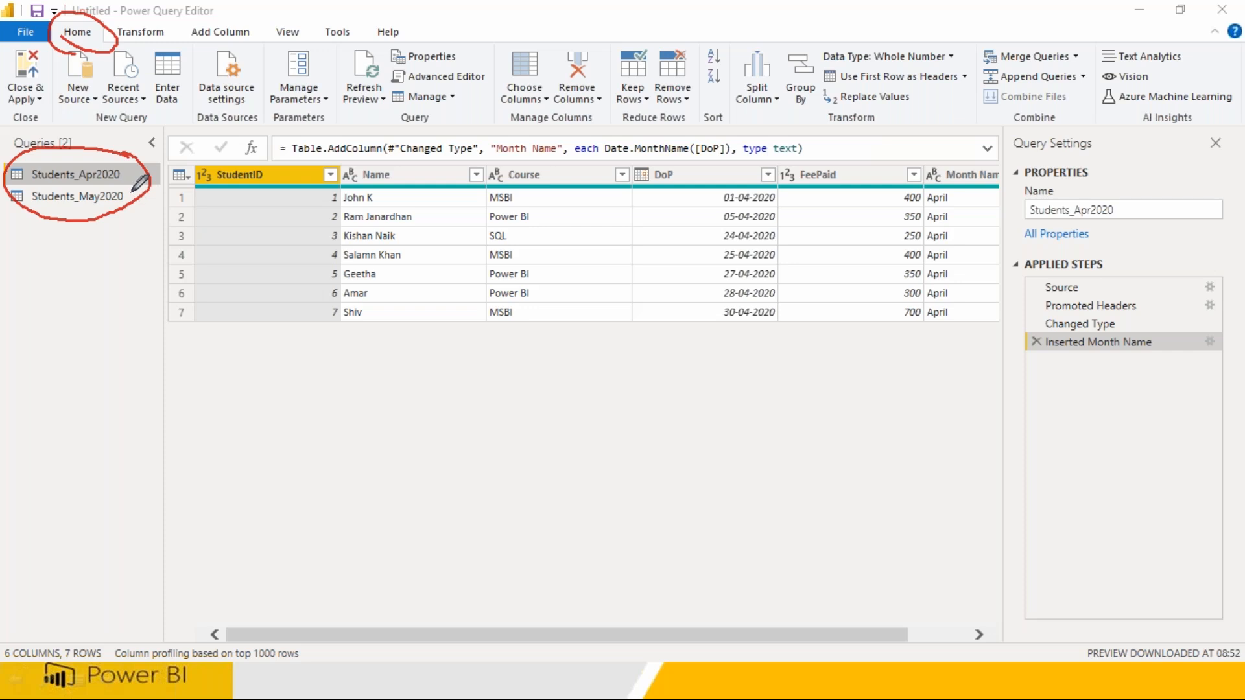
pyautogui.moveTo(1001, 85)
pyautogui.mouseDown()
pyautogui.moveTo(1083, 83)
pyautogui.moveTo(1064, 68)
pyautogui.moveTo(995, 72)
pyautogui.moveTo(1021, 84)
pyautogui.mouseUp()
pyautogui.moveTo(138, 193)
pyautogui.mouseDown()
pyautogui.moveTo(155, 224)
pyautogui.moveTo(94, 254)
pyautogui.moveTo(99, 280)
pyautogui.mouseUp()
pyautogui.moveTo(13, 292)
pyautogui.mouseDown()
pyautogui.moveTo(104, 410)
pyautogui.moveTo(89, 290)
pyautogui.moveTo(12, 286)
pyautogui.mouseUp()
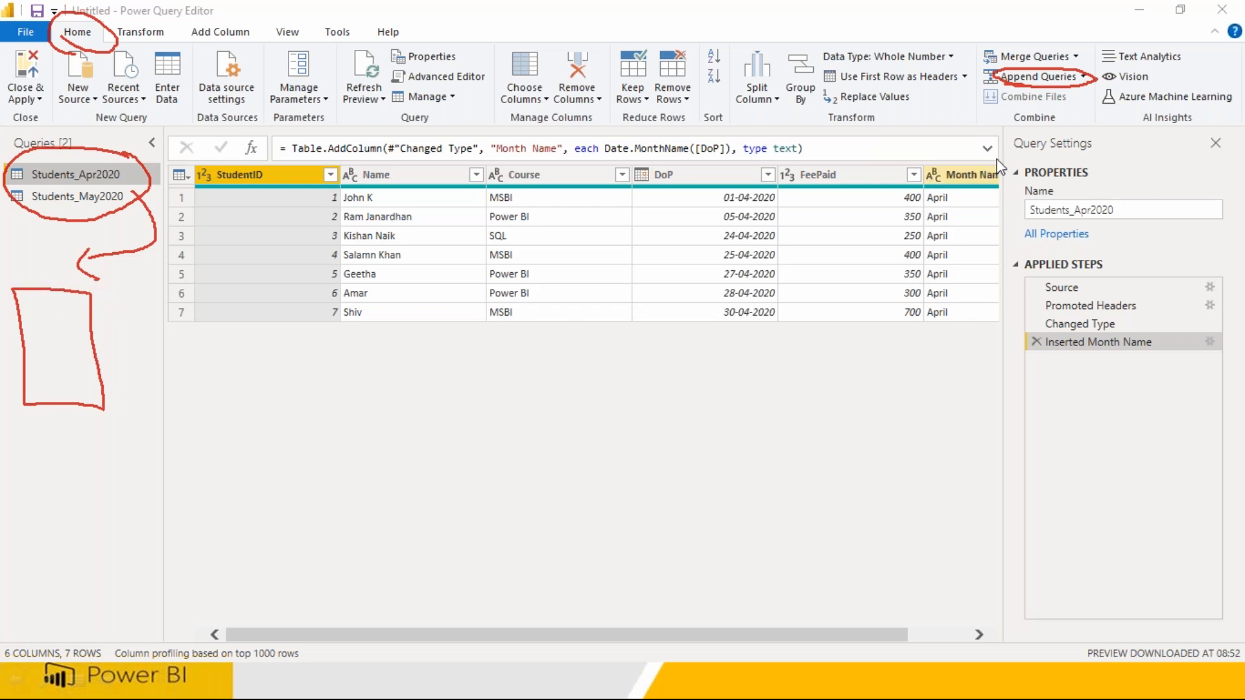
pyautogui.click(1083, 77)
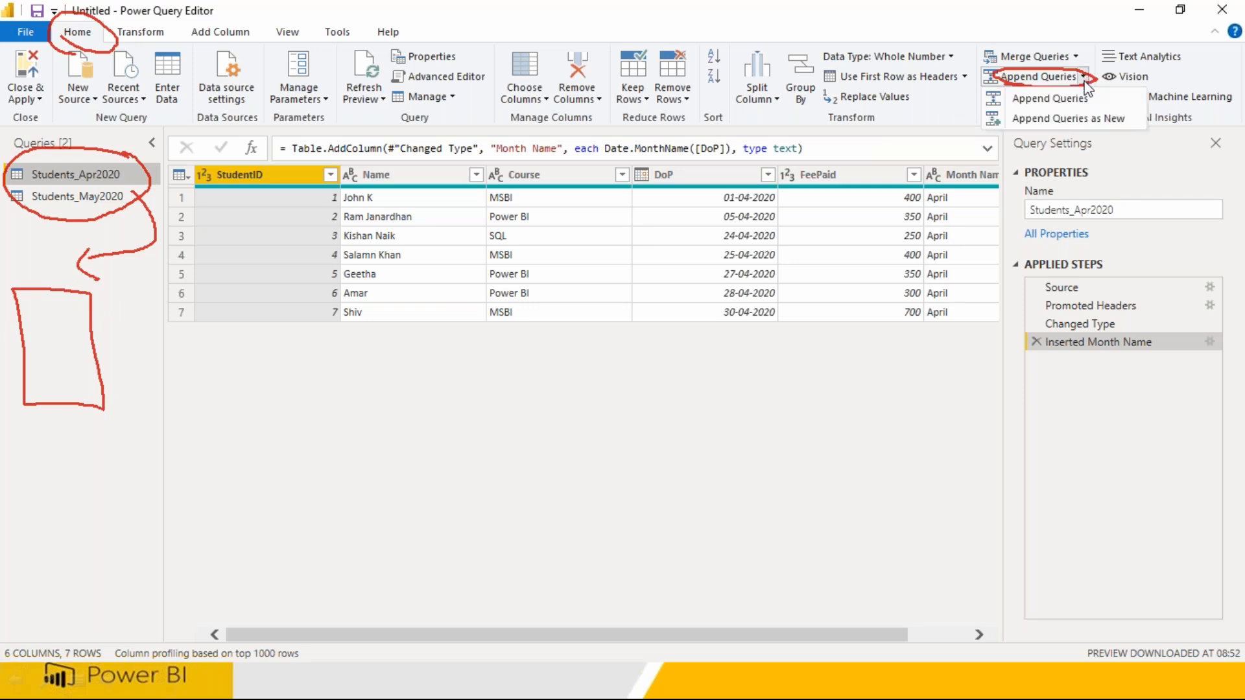
pyautogui.click(134, 264)
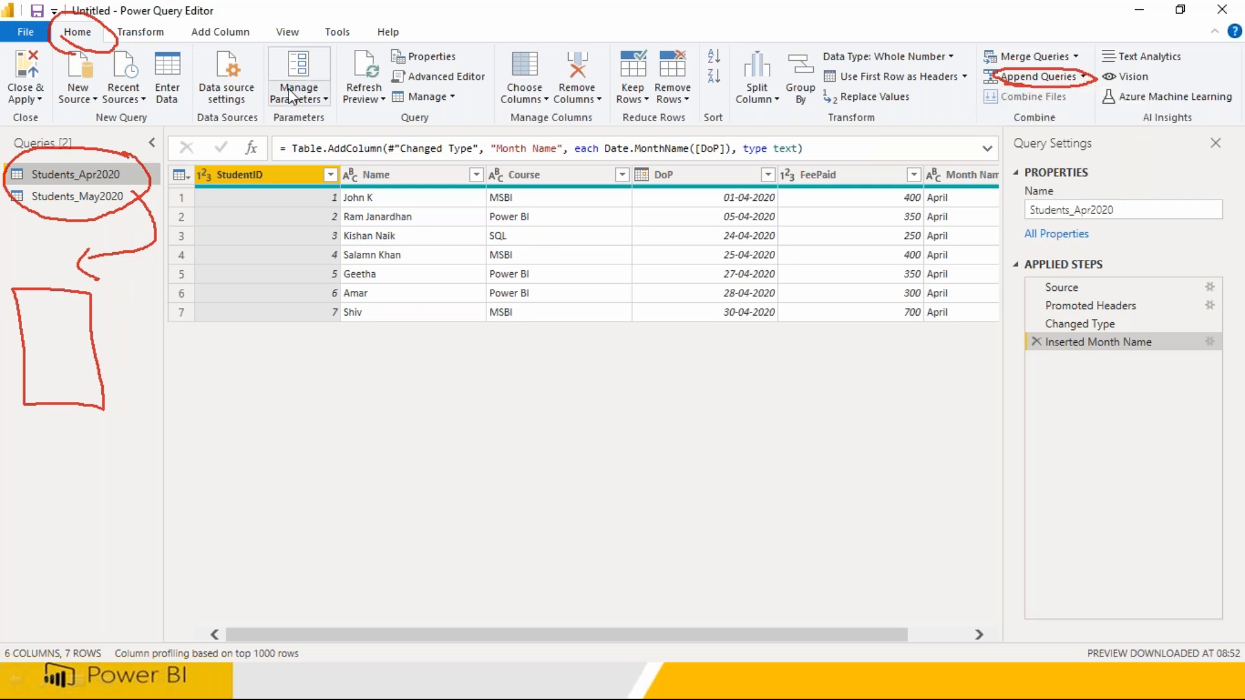
pyautogui.click(812, 11)
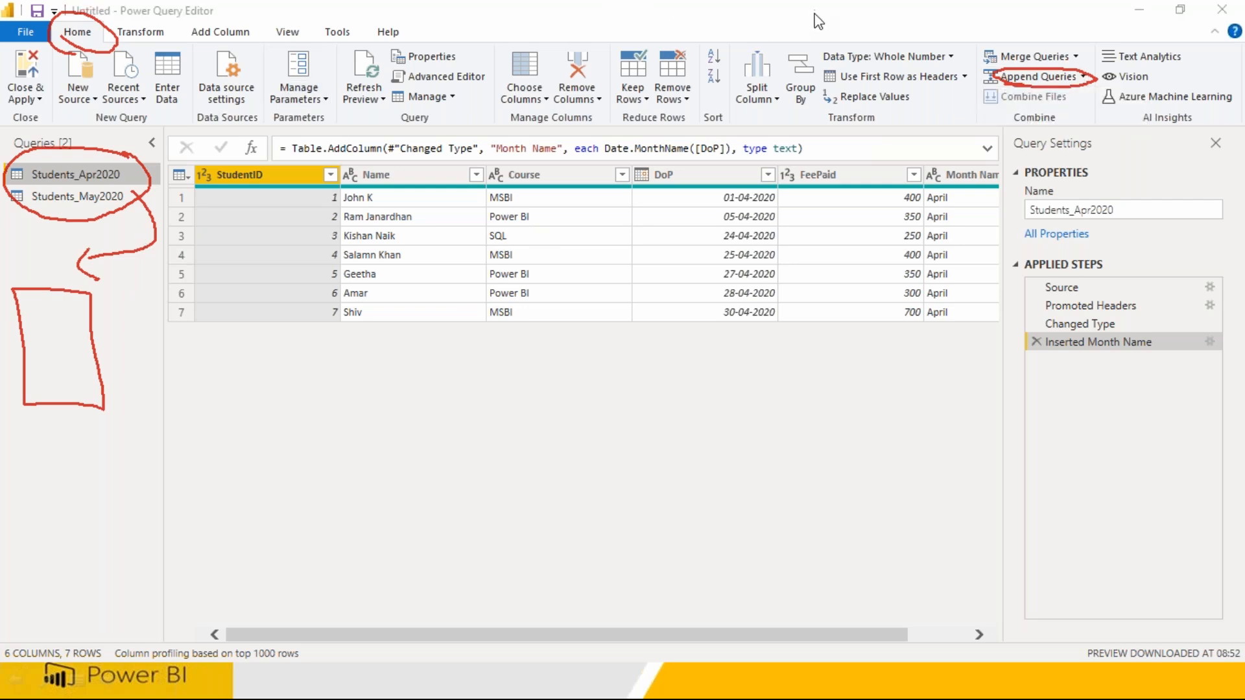
pyautogui.click(818, 126)
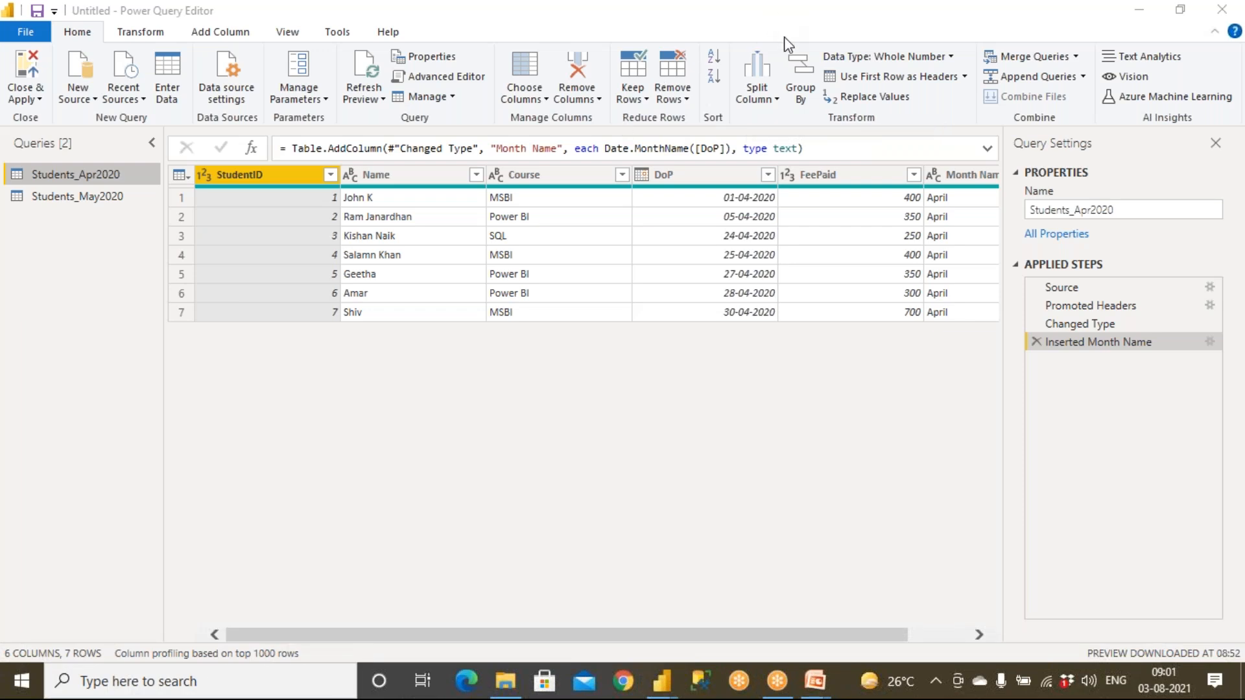
pyautogui.moveTo(121, 174)
pyautogui.mouseDown()
pyautogui.moveTo(140, 180)
pyautogui.moveTo(122, 198)
pyautogui.moveTo(133, 213)
pyautogui.mouseUp()
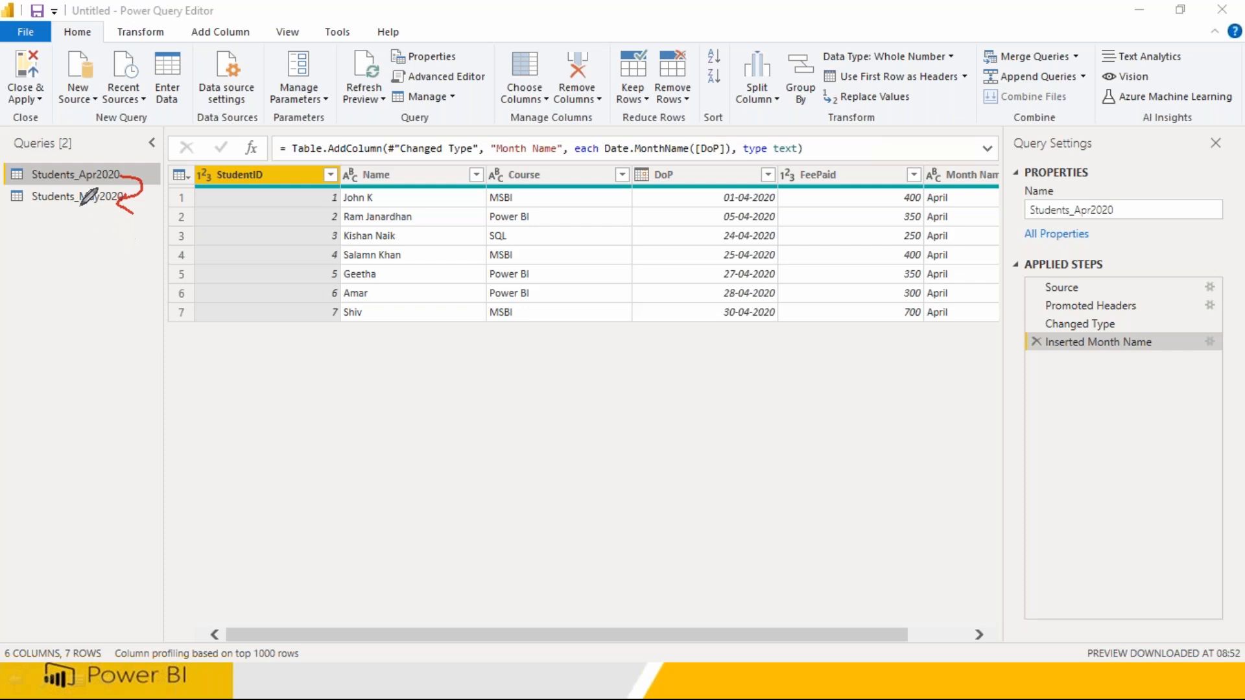
# - Start appending the Students_Apr2020 query as a new query, using the two-table option
pyautogui.moveTo(65, 194)
pyautogui.mouseDown()
pyautogui.moveTo(47, 213)
pyautogui.moveTo(52, 185)
pyautogui.moveTo(75, 188)
pyautogui.mouseUp()
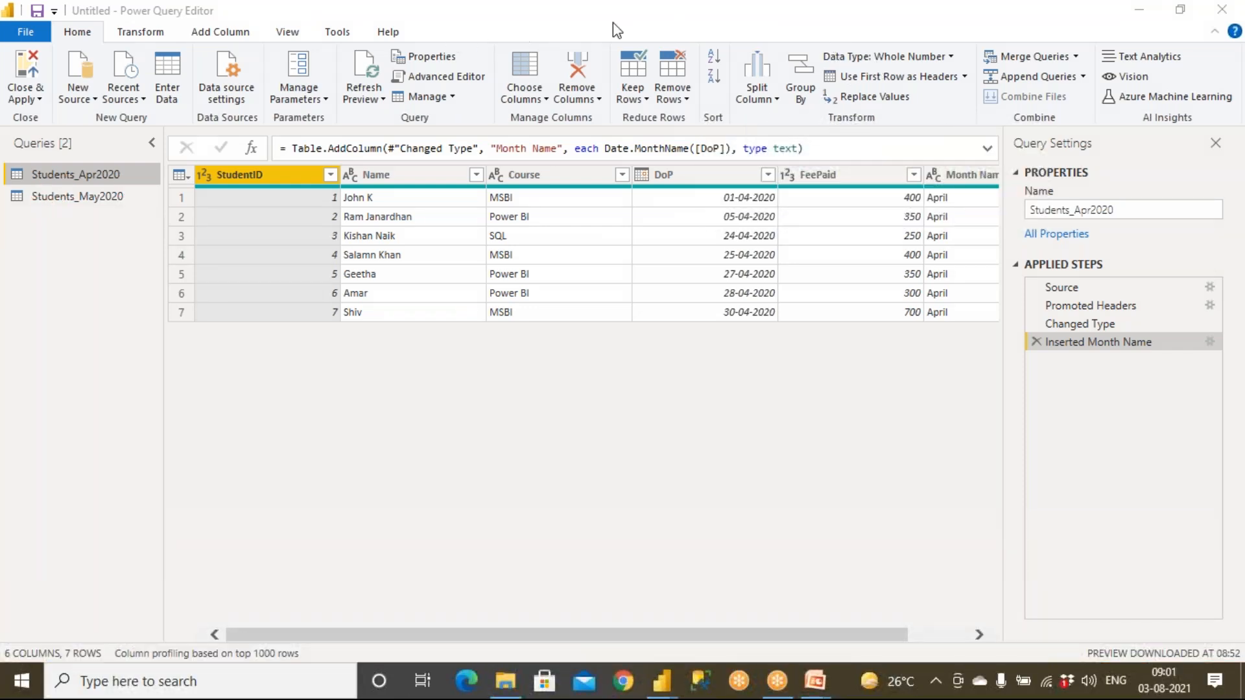
pyautogui.click(1082, 78)
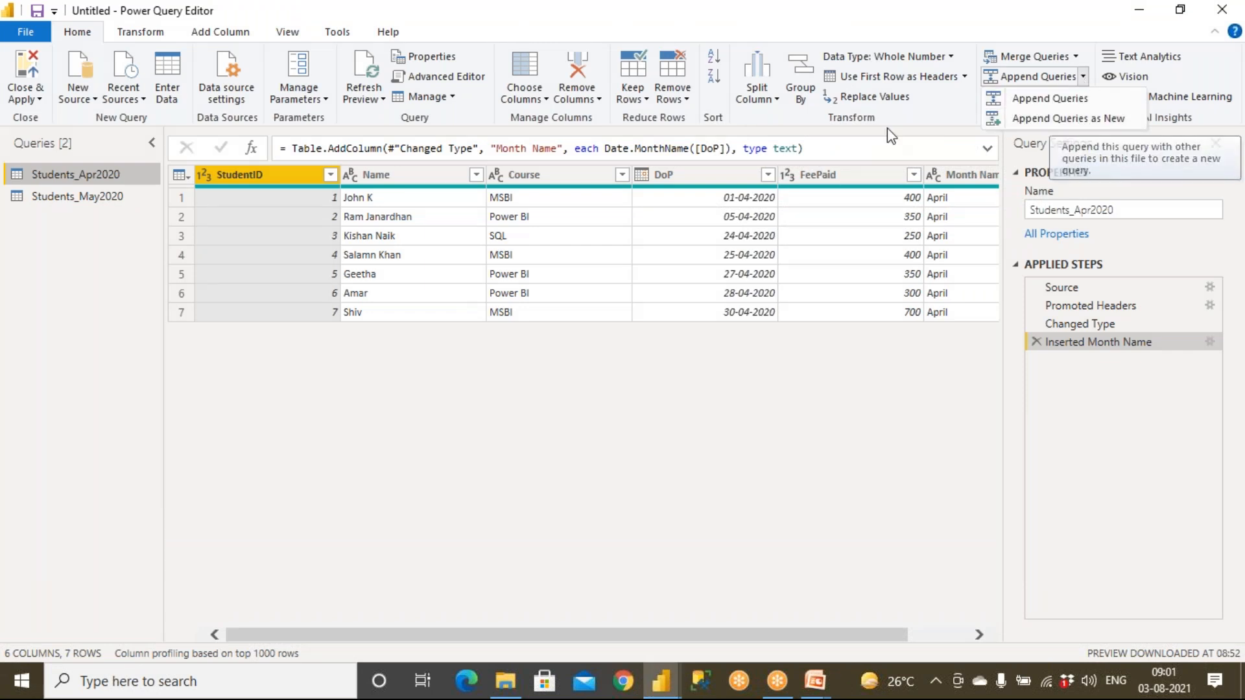
pyautogui.click(1041, 119)
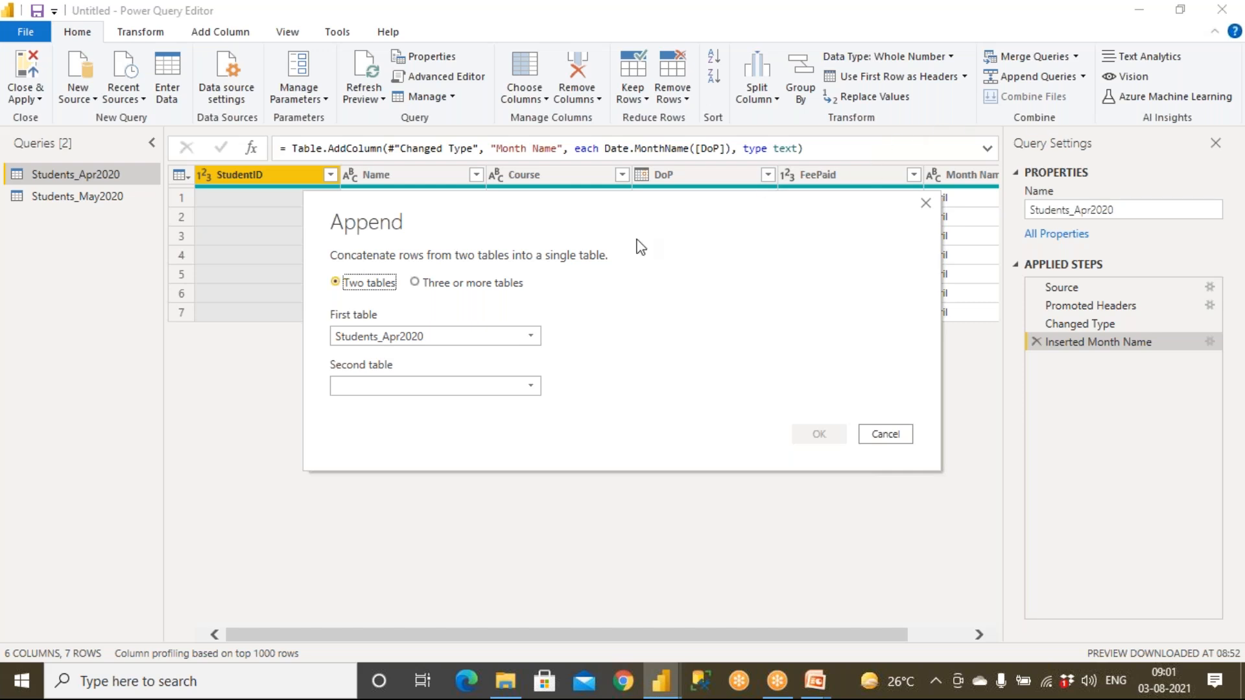
pyautogui.click(417, 287)
pyautogui.click(378, 288)
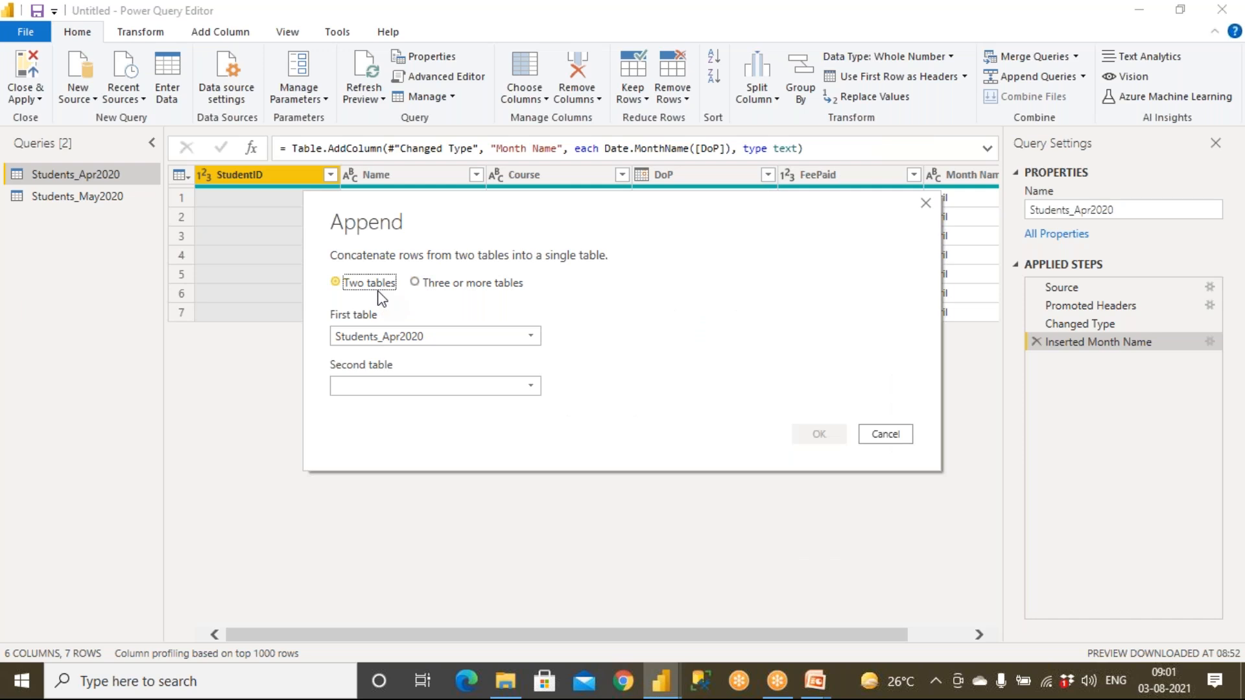
# - Try Students_May2020 as the first table and Students_Apr2020 as the second table of the append
pyautogui.click(396, 339)
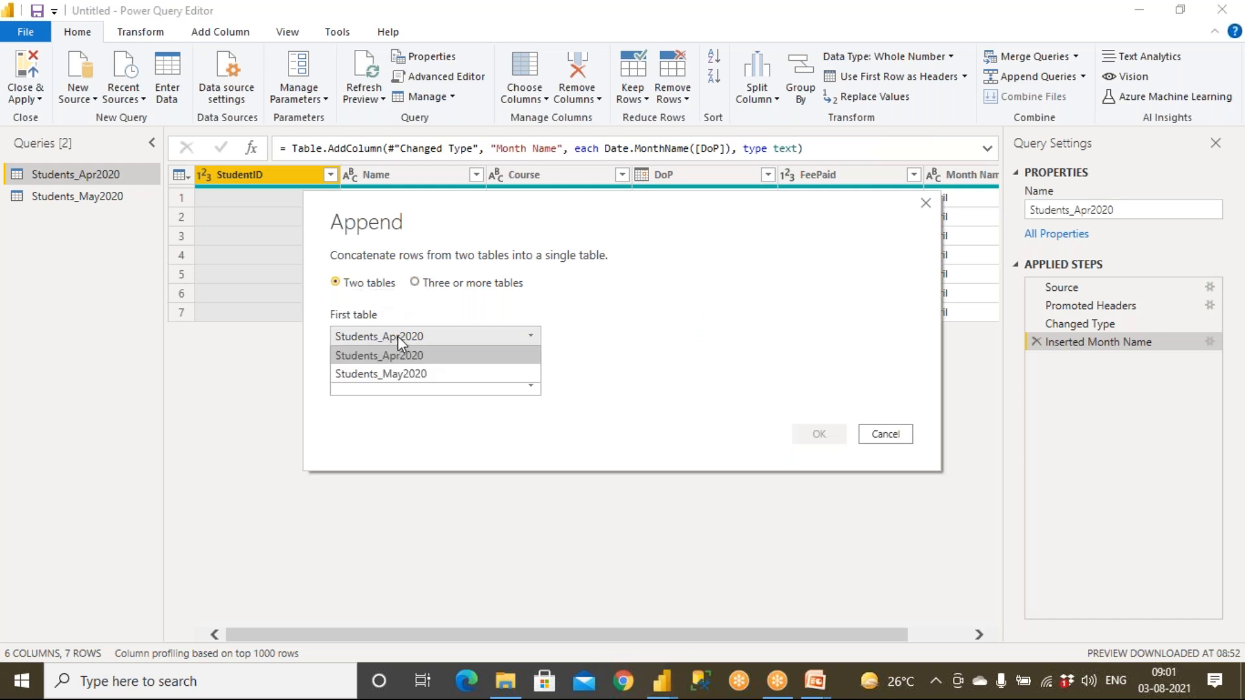
pyautogui.click(405, 376)
pyautogui.click(408, 384)
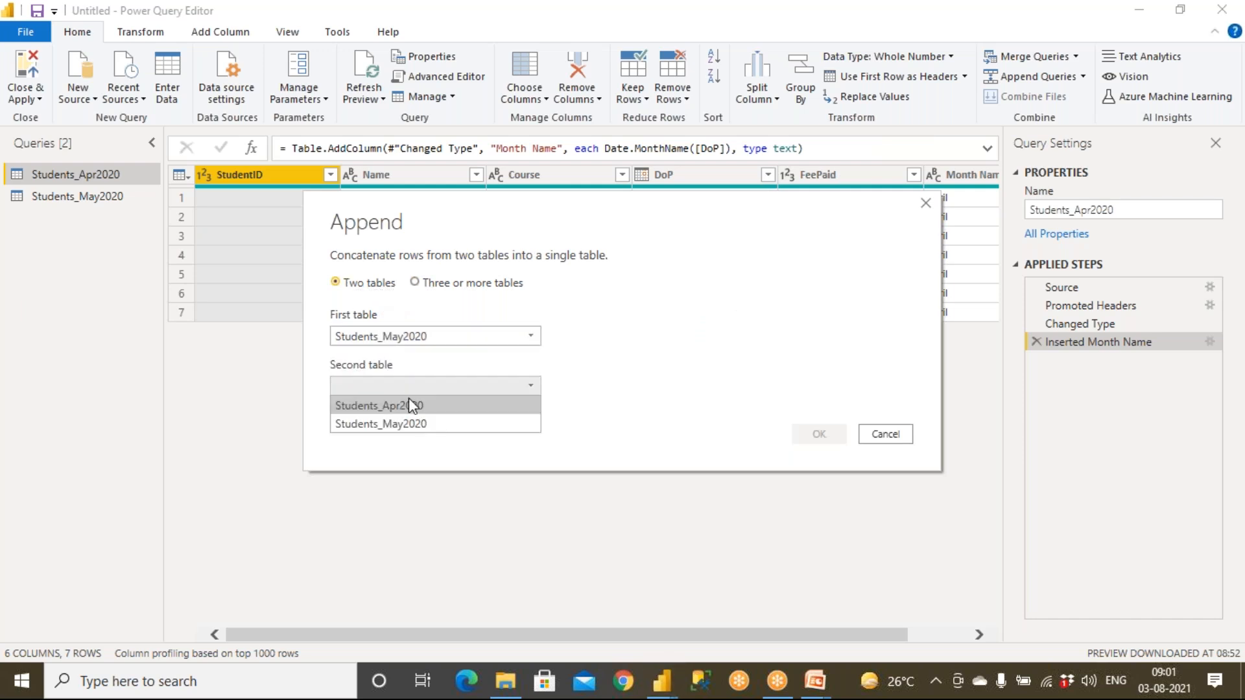
pyautogui.click(409, 400)
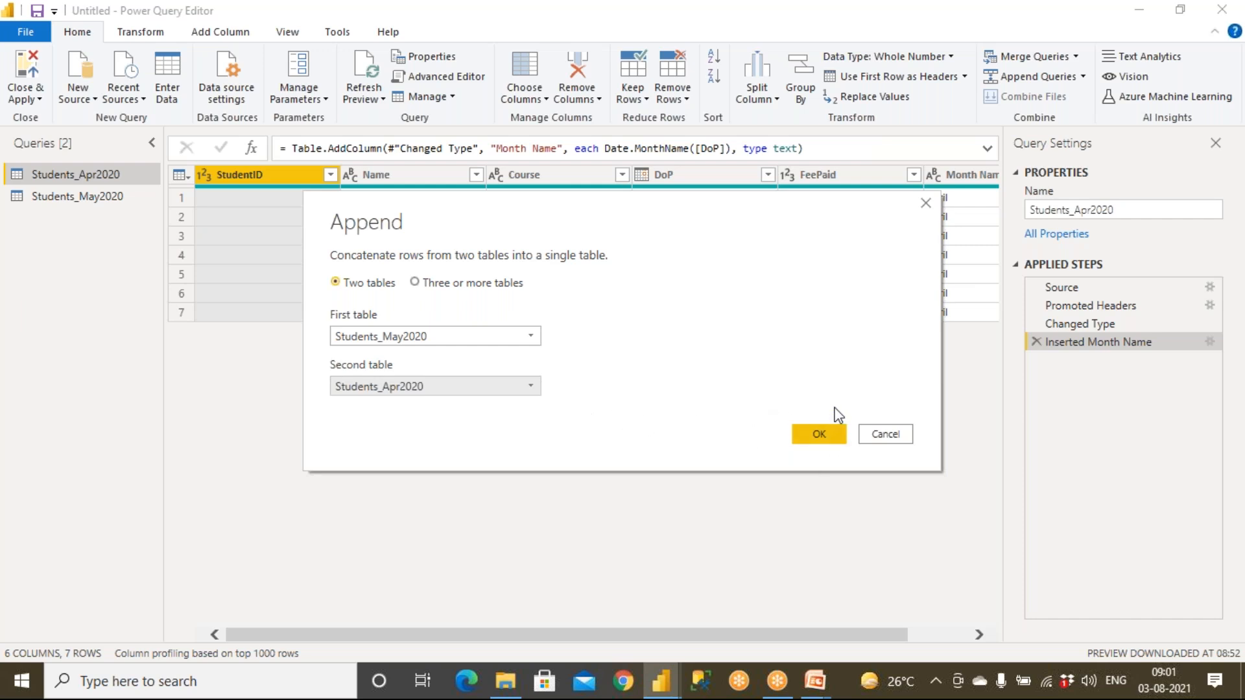
# - Set Students_Apr2020 as the first table and Students_May2020 as the second table of the append
pyautogui.click(440, 336)
pyautogui.click(431, 355)
pyautogui.click(434, 387)
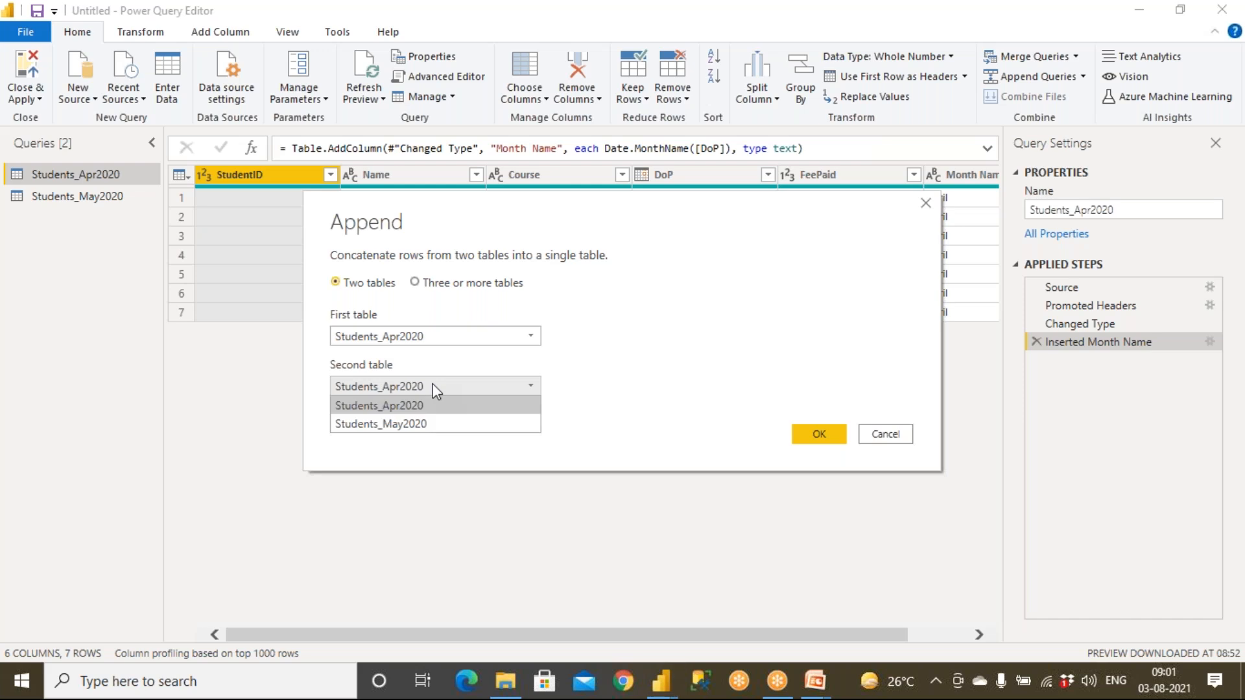
pyautogui.click(441, 425)
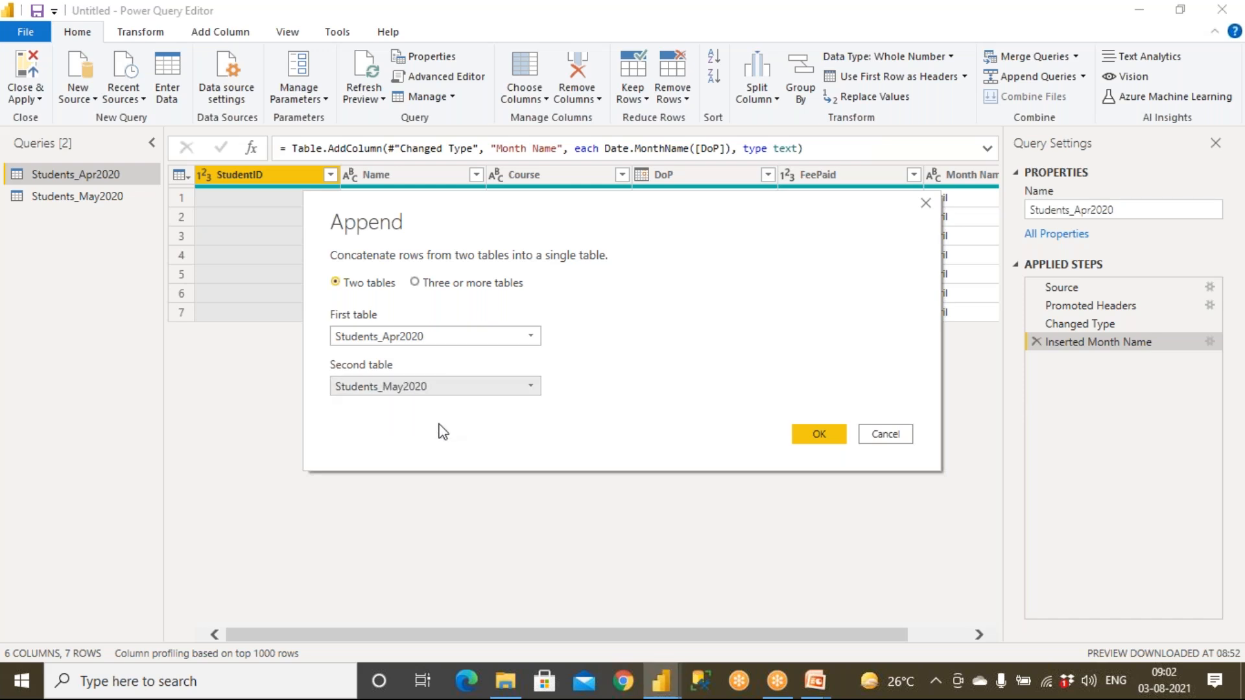
# - Switch the append to three or more tables, remove both student tables from the tables to append, and add them back
pyautogui.click(427, 283)
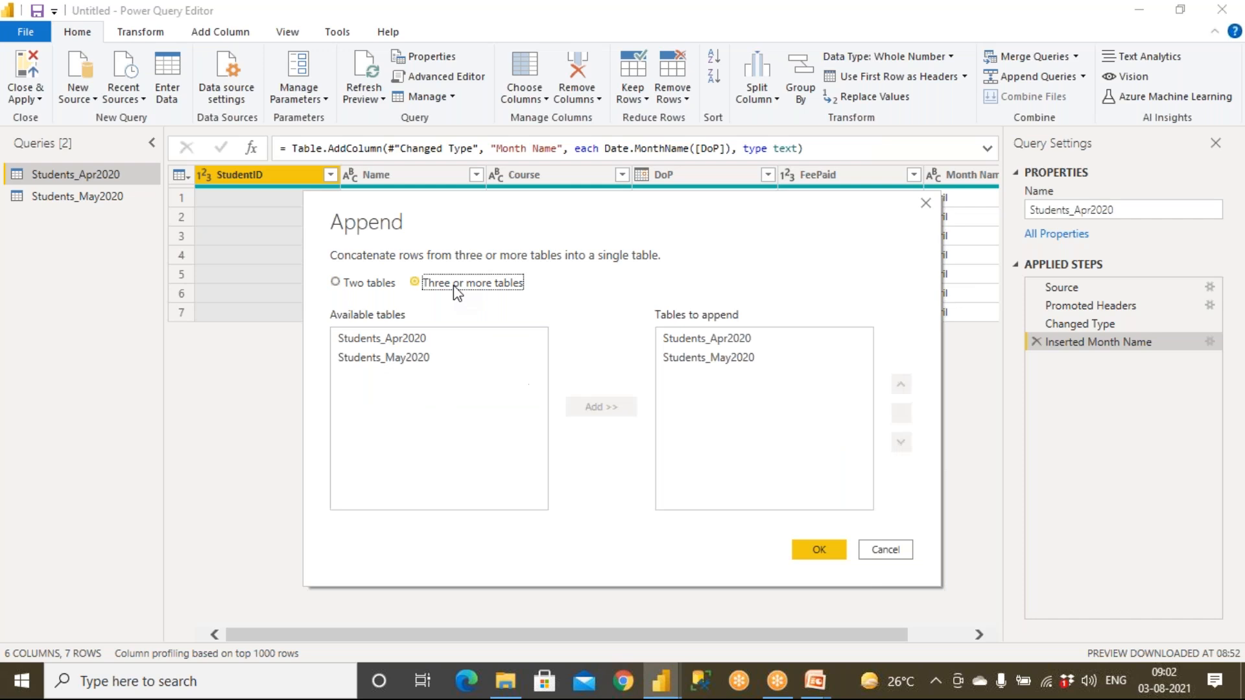
pyautogui.click(693, 358)
pyautogui.click(901, 412)
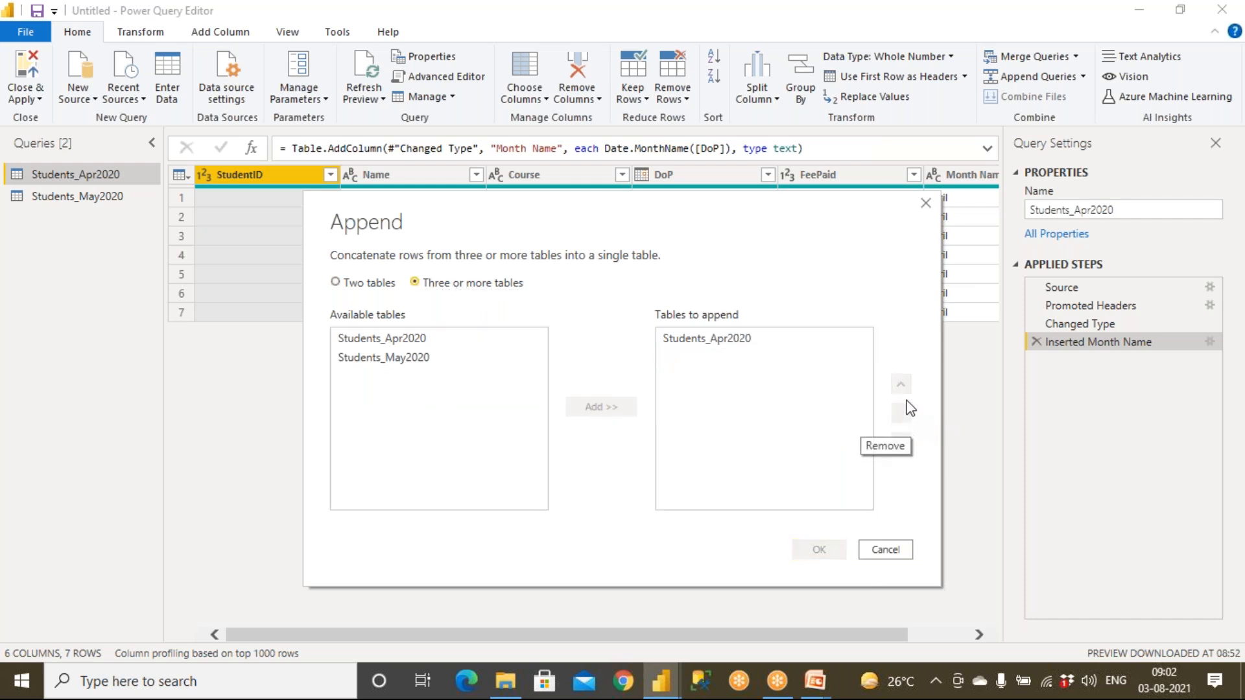
pyautogui.click(783, 344)
pyautogui.click(901, 413)
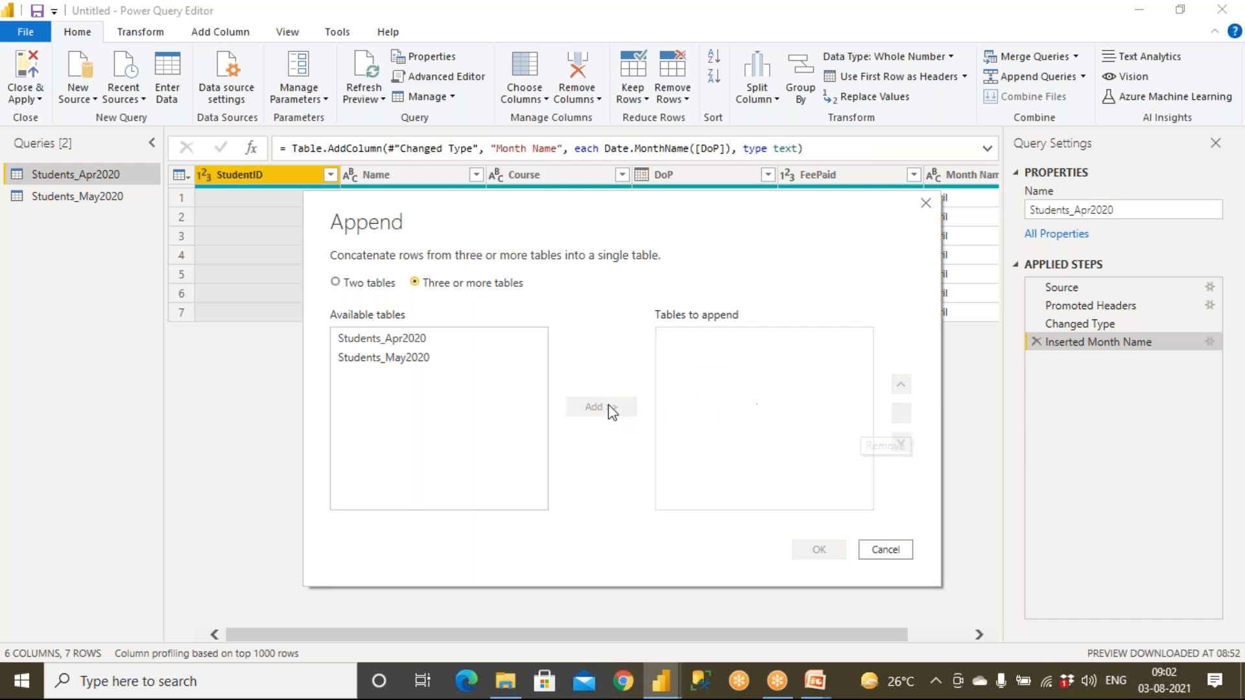
pyautogui.click(413, 341)
pyautogui.click(601, 408)
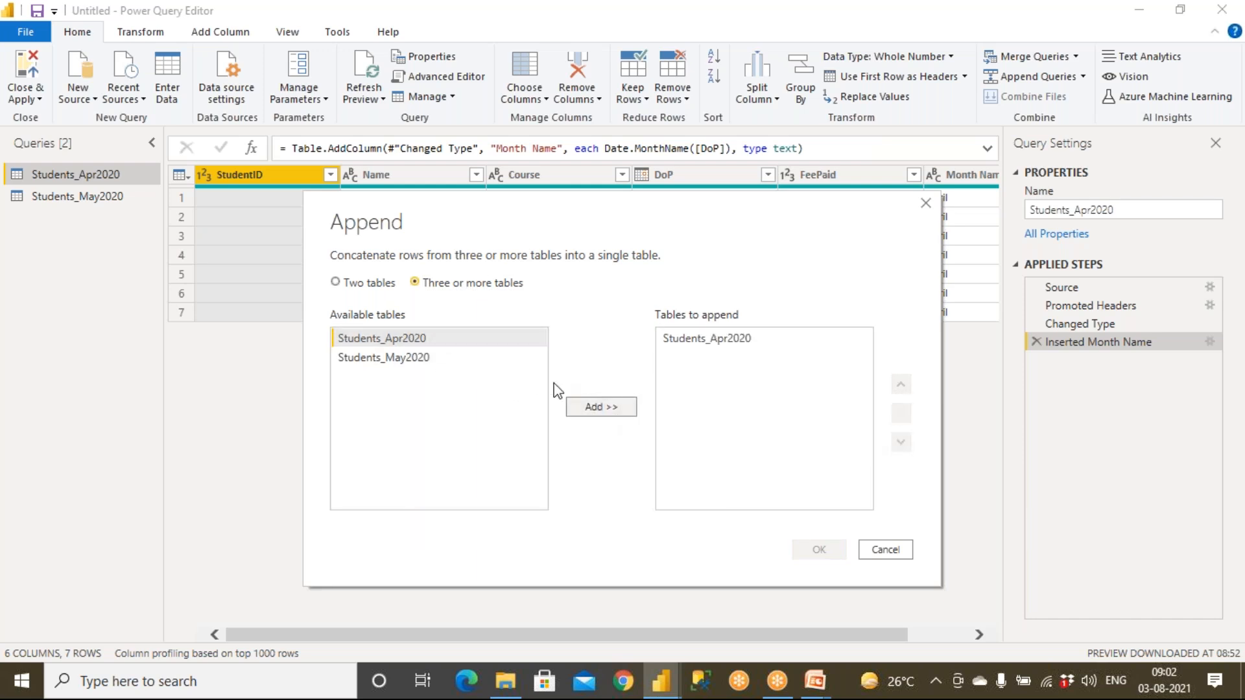
pyautogui.click(411, 358)
pyautogui.click(593, 418)
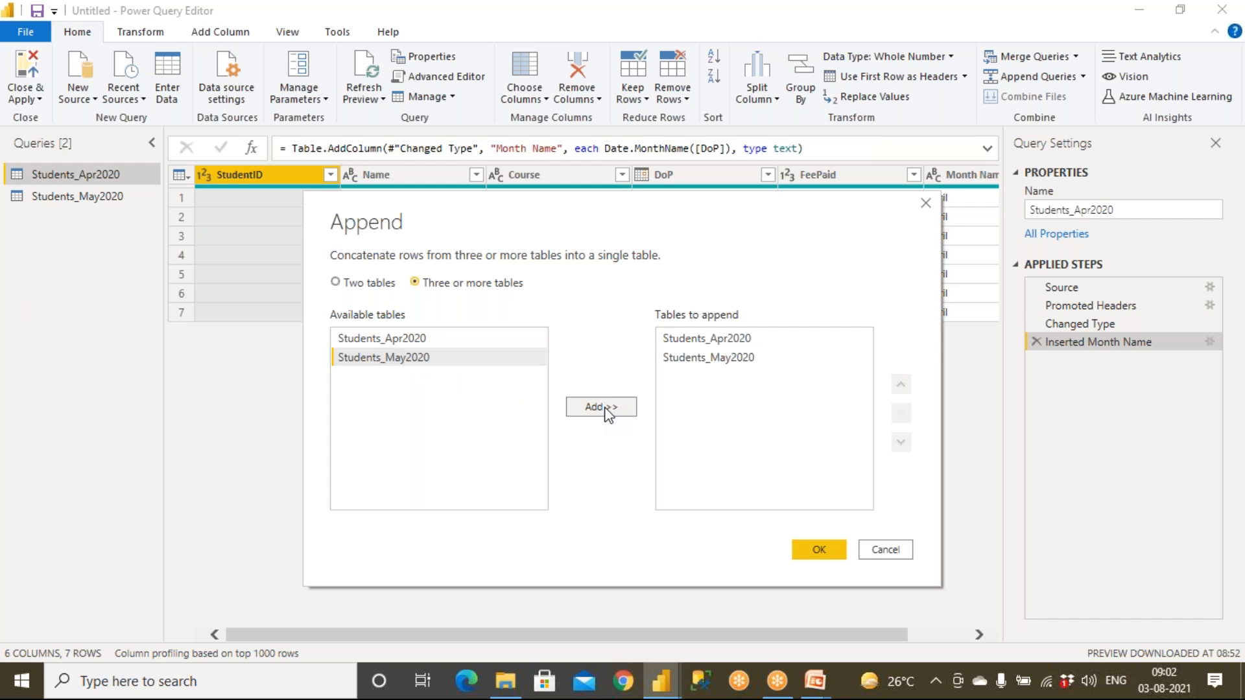
# - Move Students_Apr2020 down and back up in the order of tables to append
pyautogui.click(709, 342)
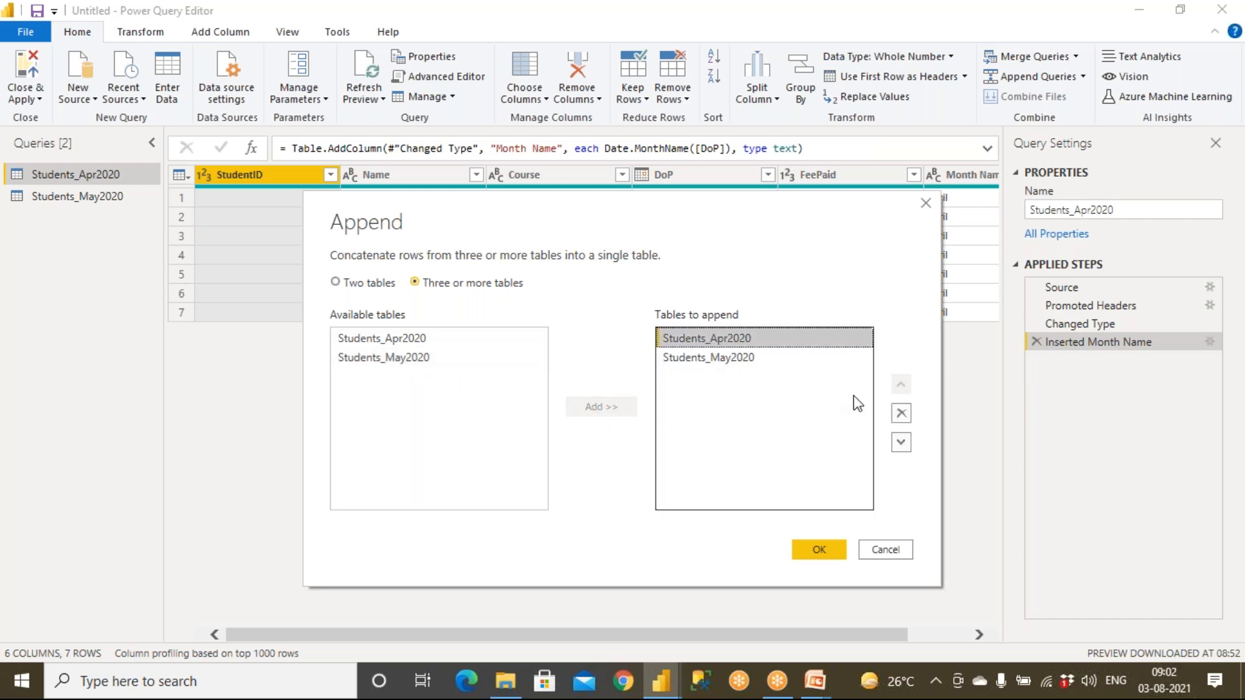
pyautogui.click(901, 442)
pyautogui.click(901, 385)
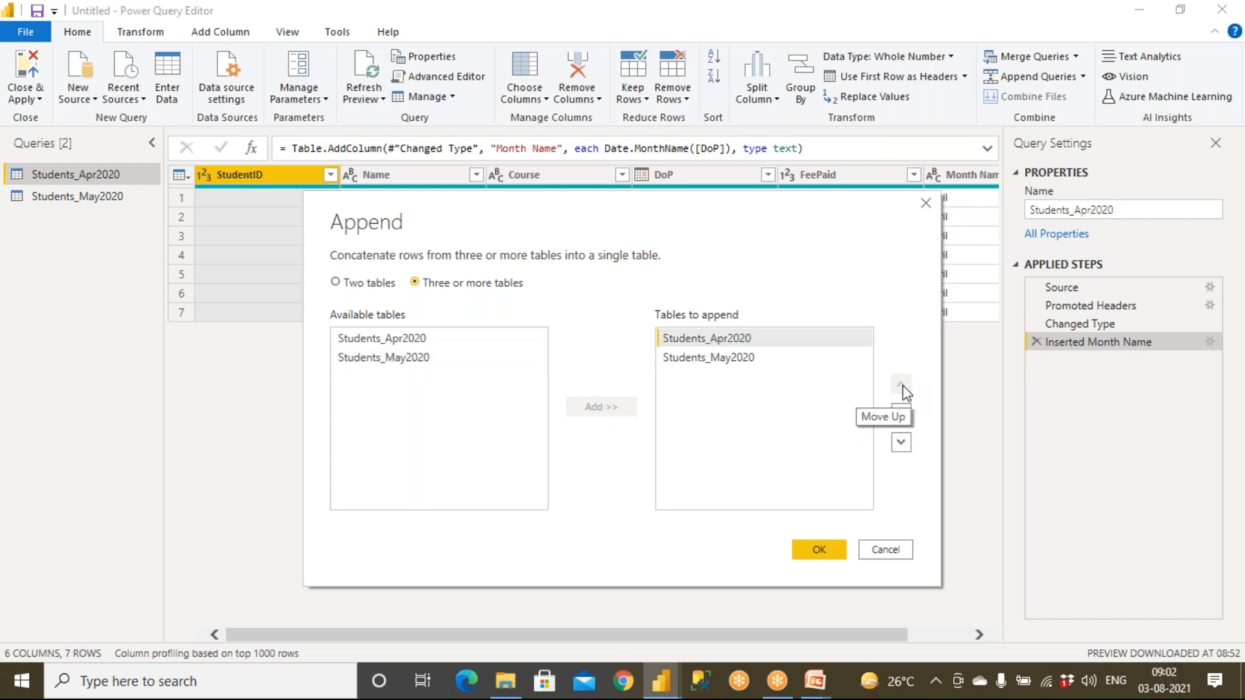
# - Return to the two-table append with Students_Apr2020 first and Students_May2020 second, and create the combined query
pyautogui.click(335, 283)
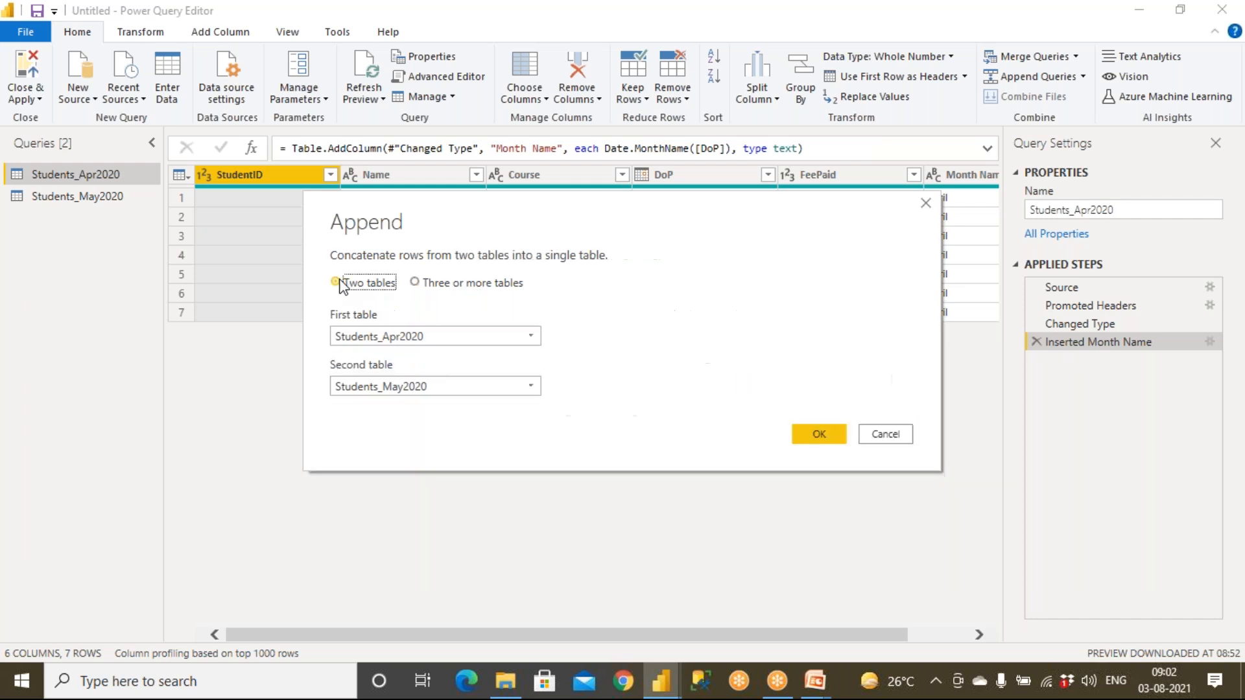
pyautogui.click(391, 336)
pyautogui.click(389, 353)
pyautogui.click(406, 385)
pyautogui.click(415, 389)
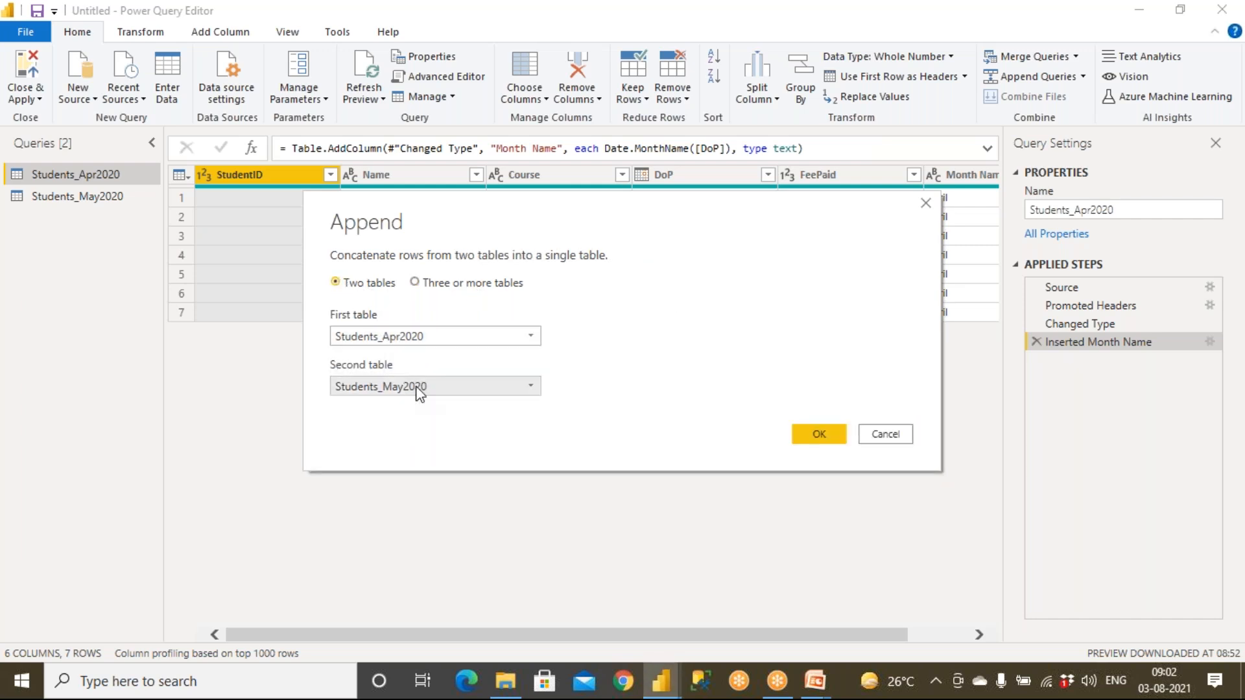
pyautogui.click(805, 436)
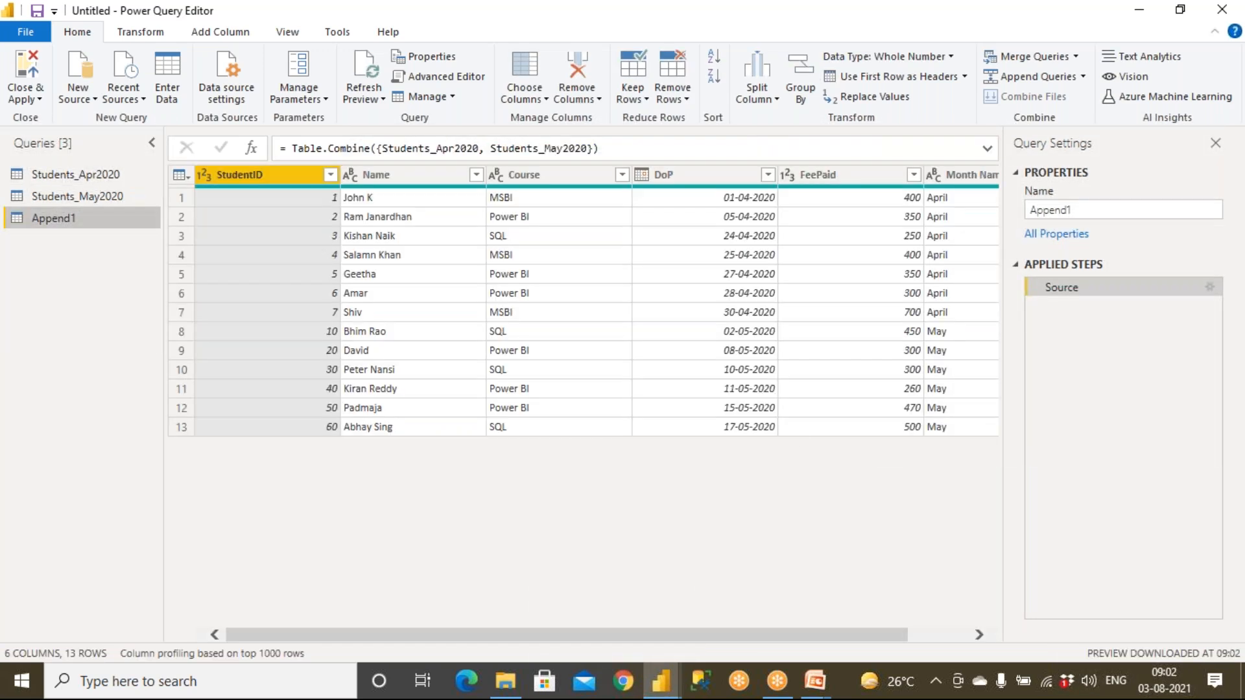
# - Compare the rows of Students_Apr2020 and Students_May2020 with those in the appended query
pyautogui.click(93, 178)
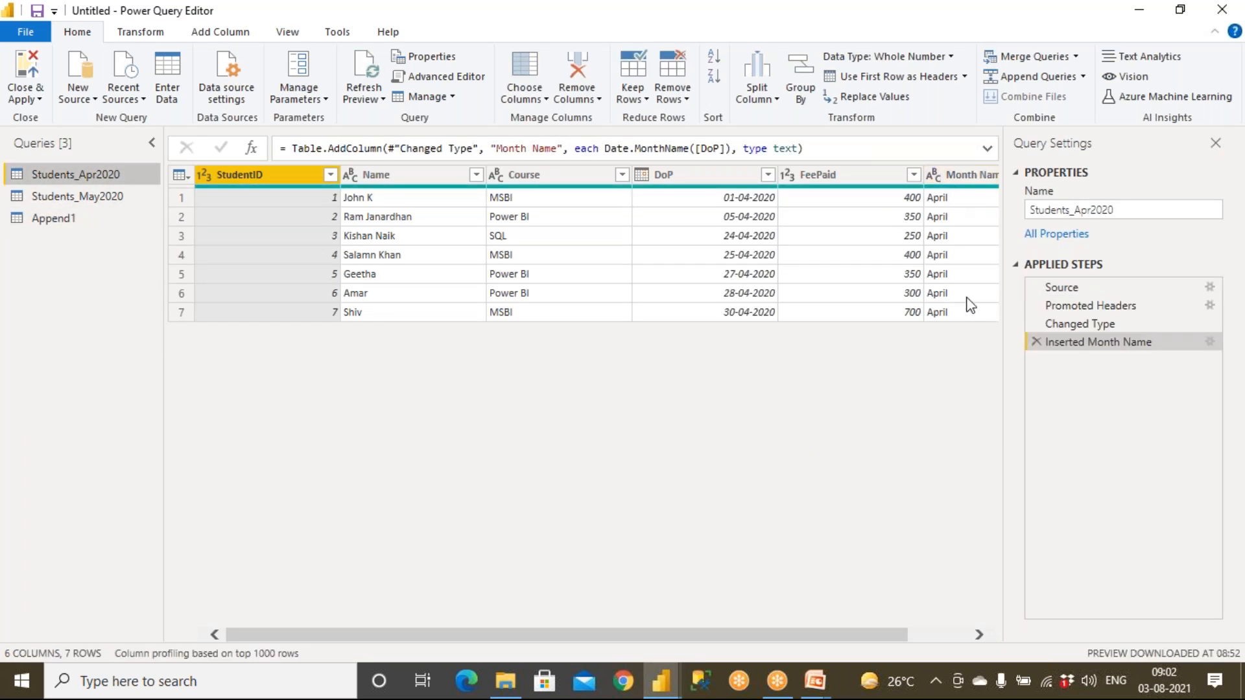
pyautogui.click(113, 197)
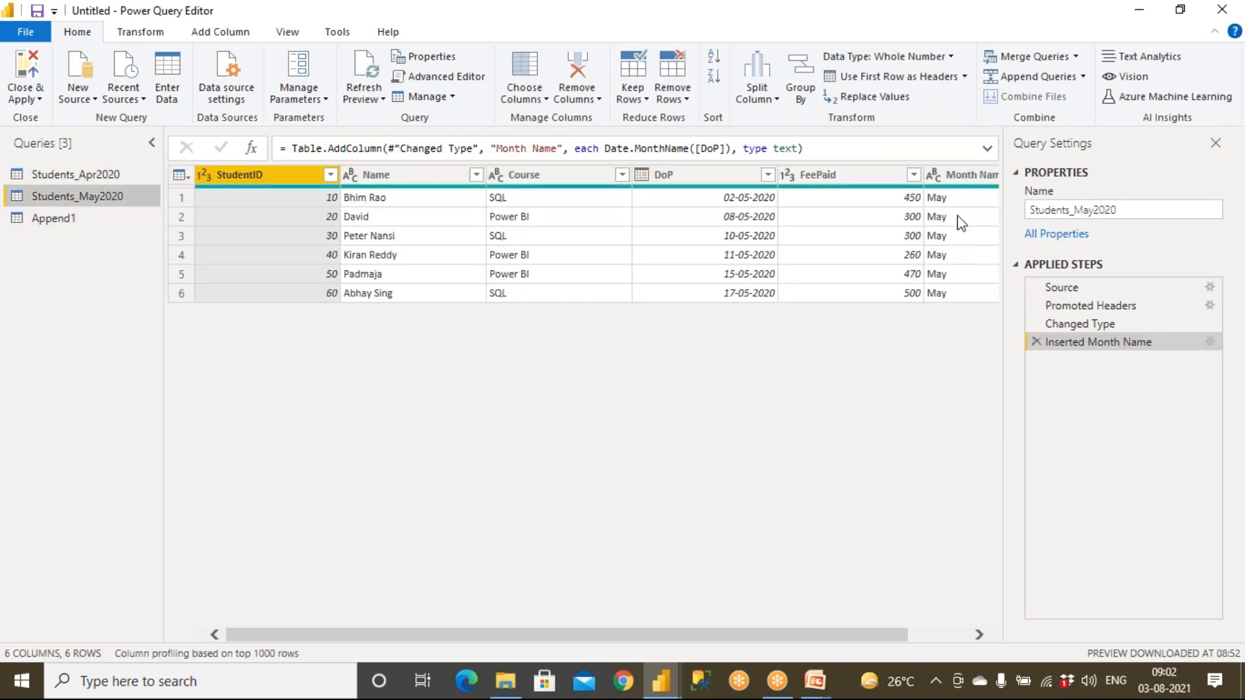
pyautogui.click(65, 221)
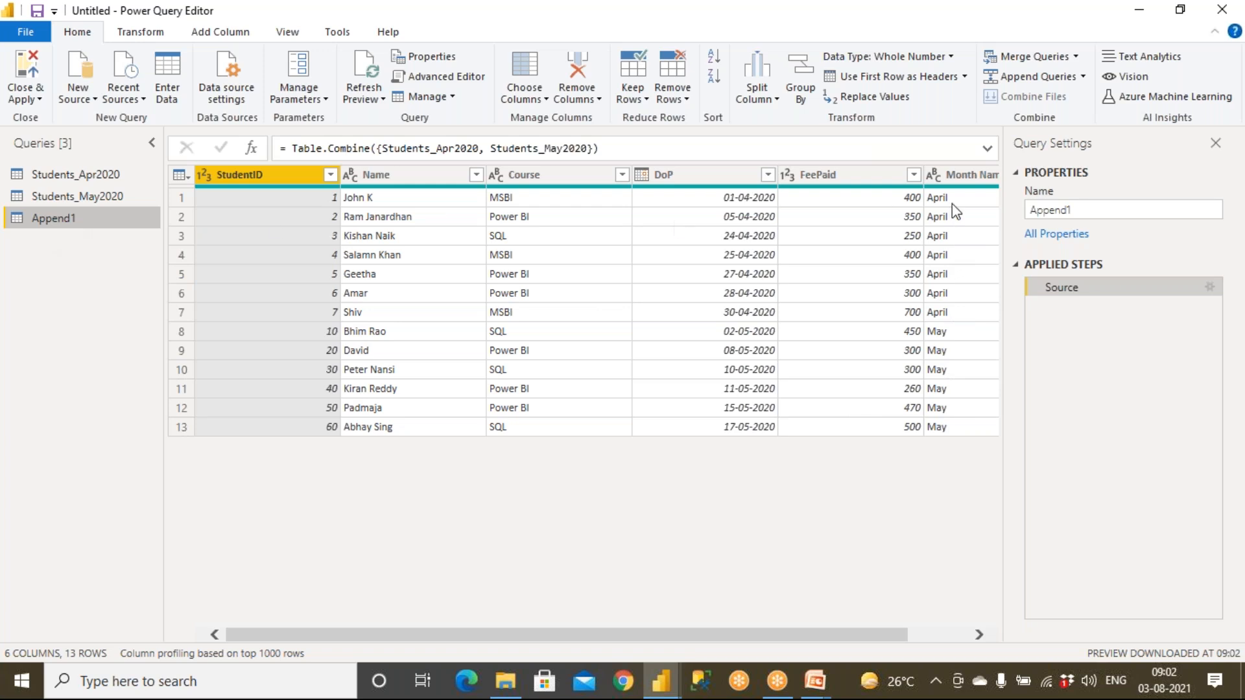
# - Rename the appended query as Students_AprMay2020
pyautogui.click(1040, 210)
pyautogui.write('ST')
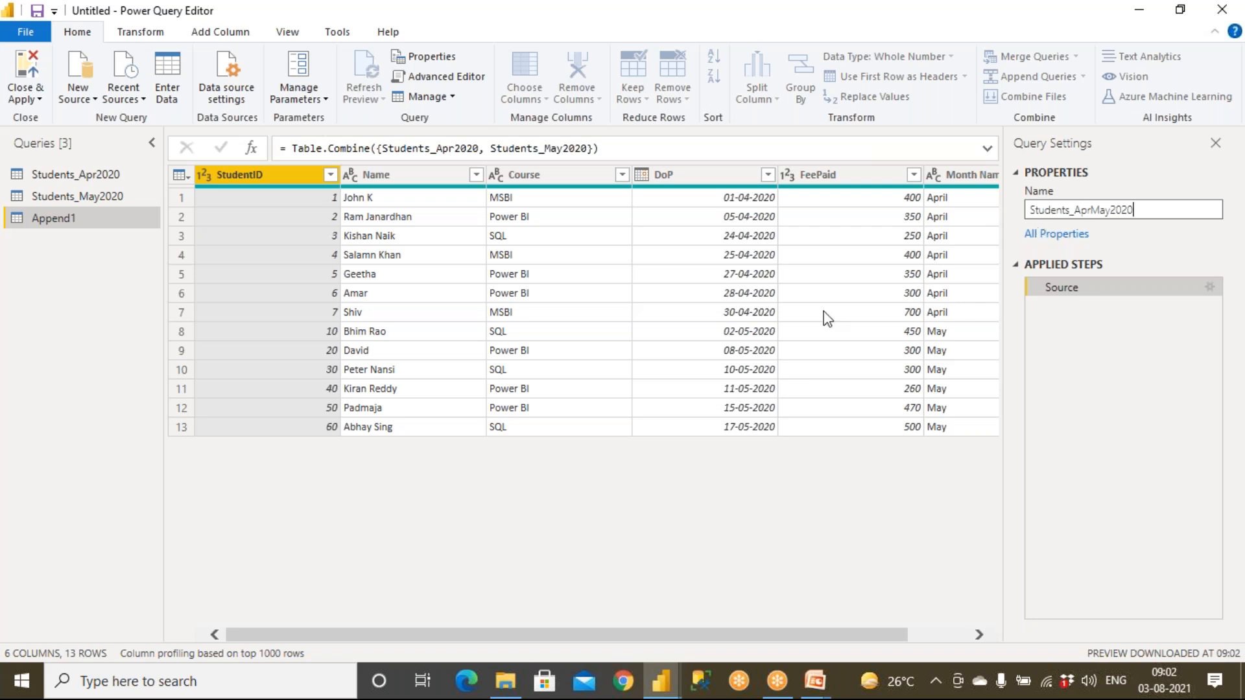
pyautogui.press('Return')
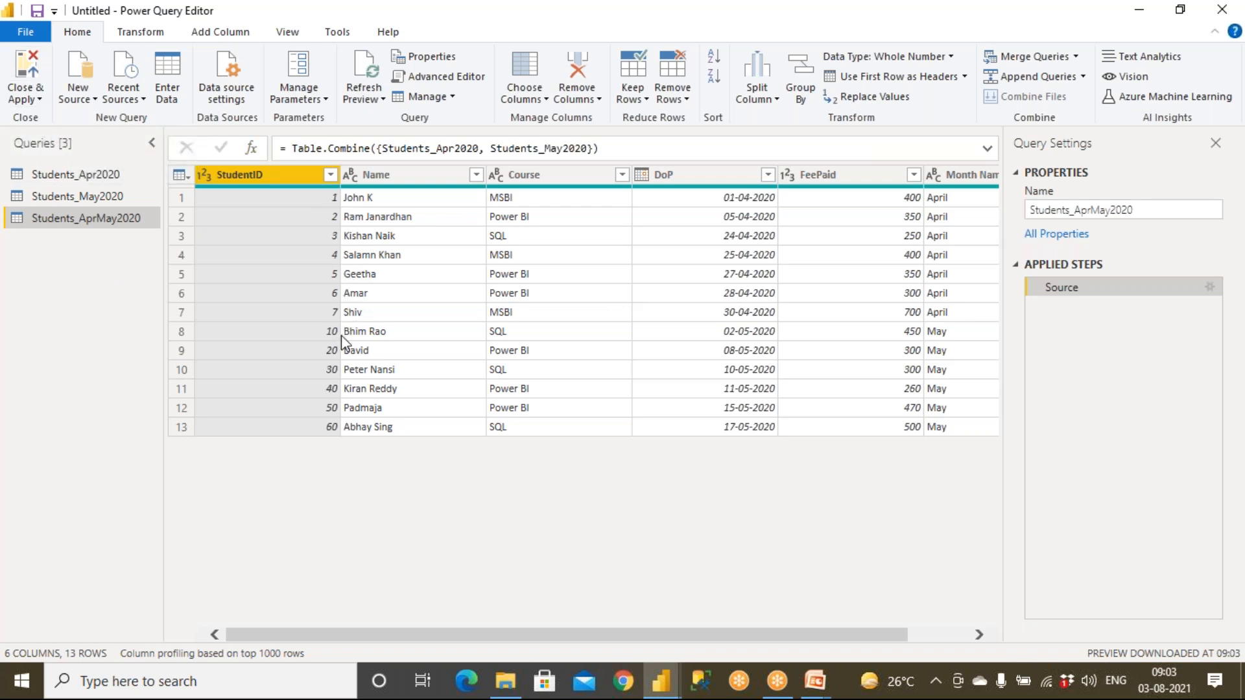
# - Check the Month Name values in Students_AprMay2020, and apply the query changes to return to the report
pyautogui.click(945, 334)
pyautogui.click(892, 204)
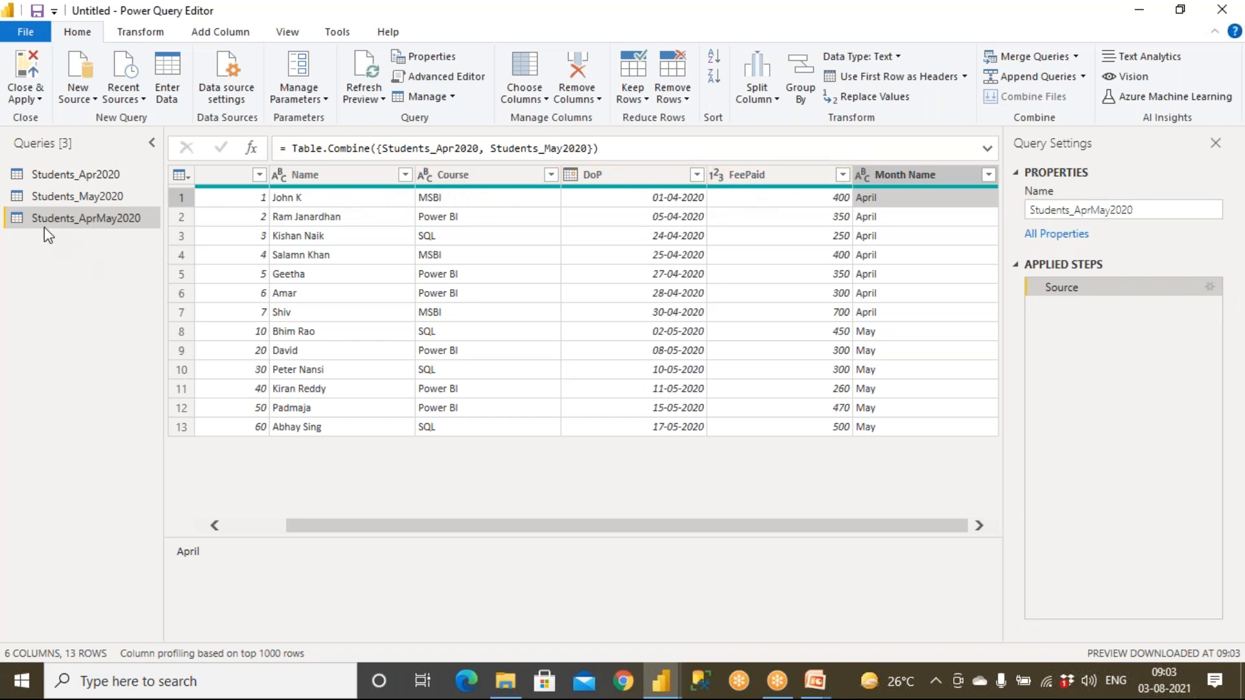
pyautogui.click(26, 77)
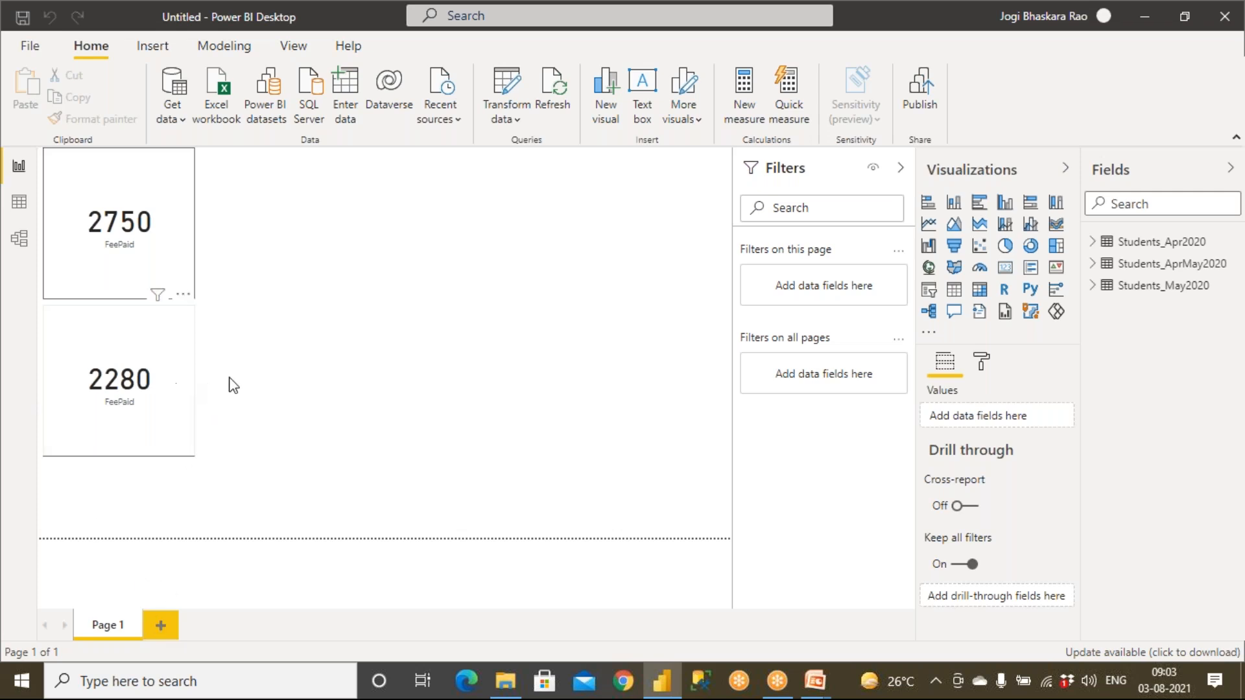
# - Delete the two separate FeePaid cards from the report page
pyautogui.click(180, 383)
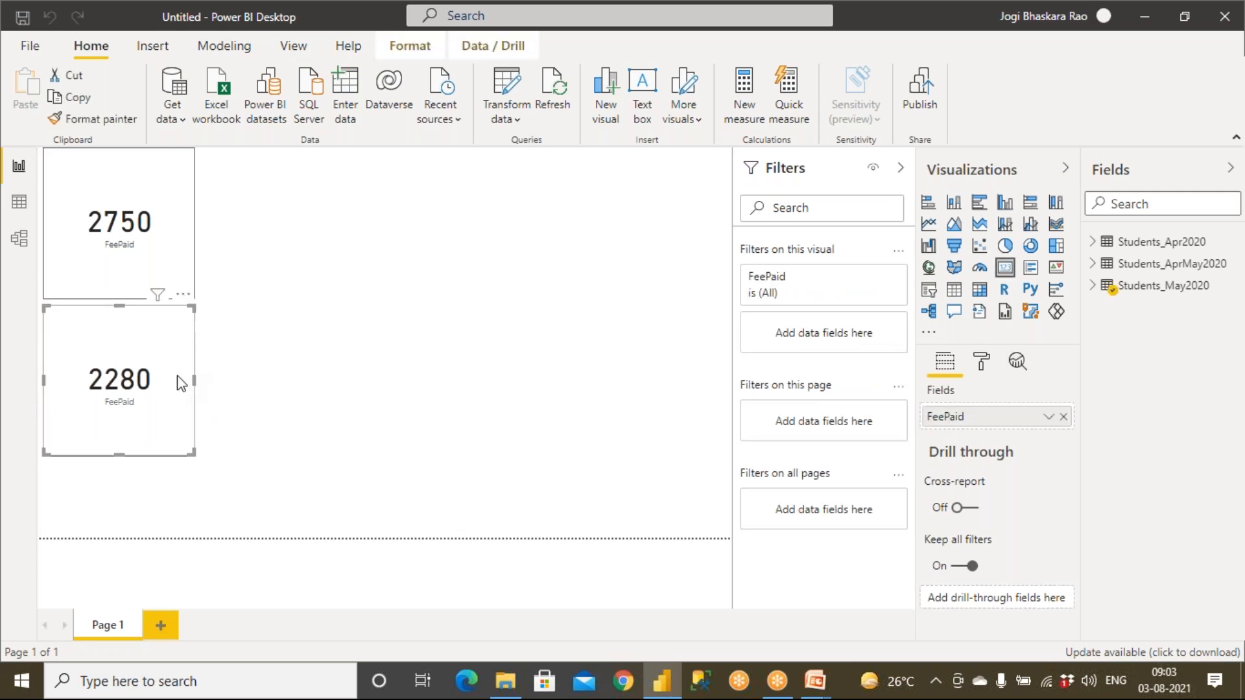
pyautogui.press('Delete')
pyautogui.click(171, 285)
pyautogui.press('Delete')
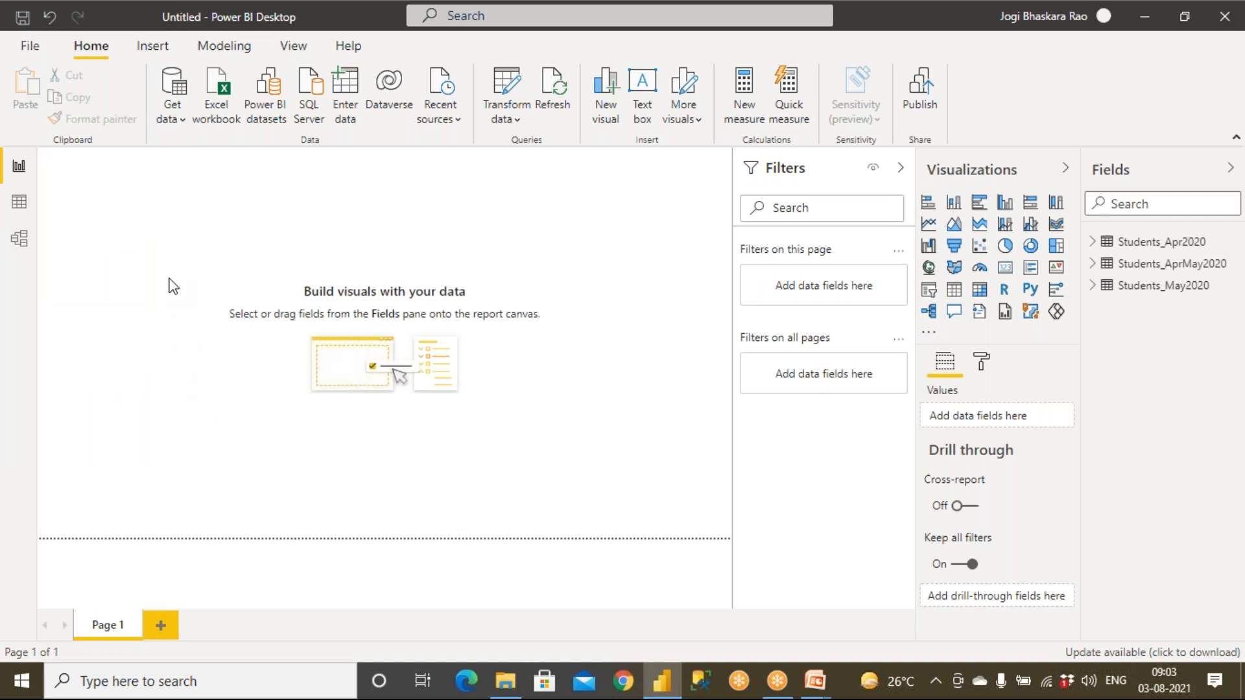
# - Add a card visual showing FeePaid from Students_AprMay2020 and enlarge it slightly on the report page
pyautogui.click(1005, 277)
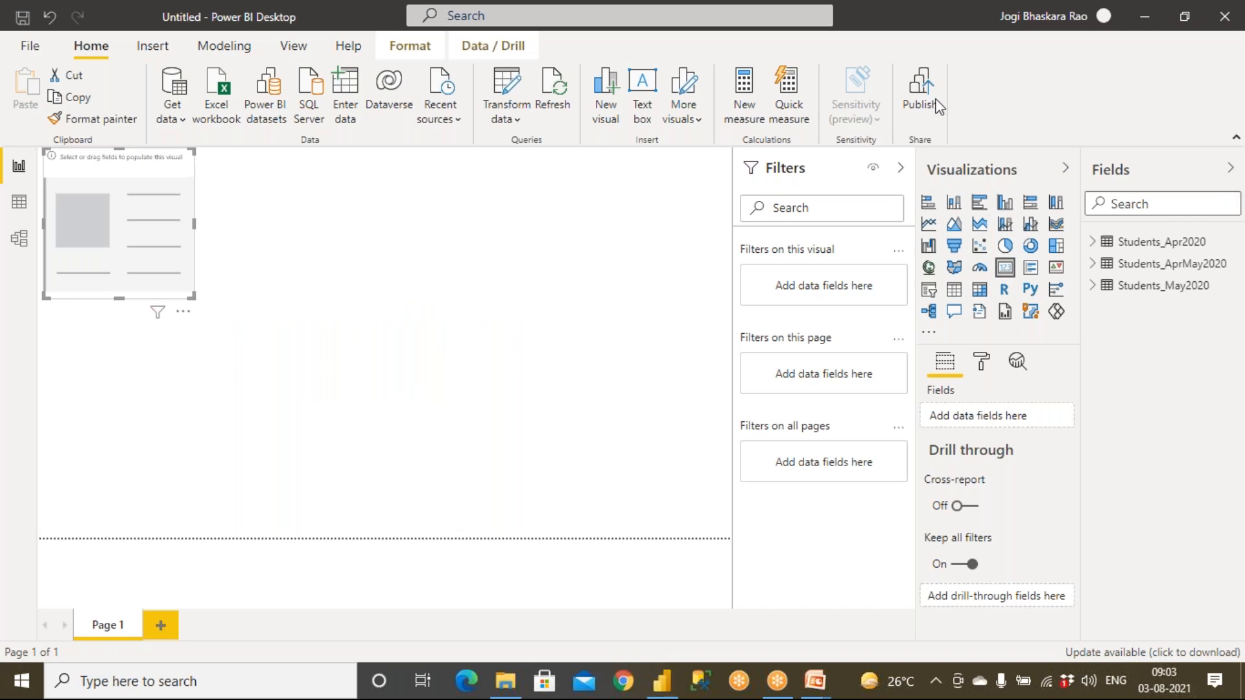
pyautogui.click(1092, 264)
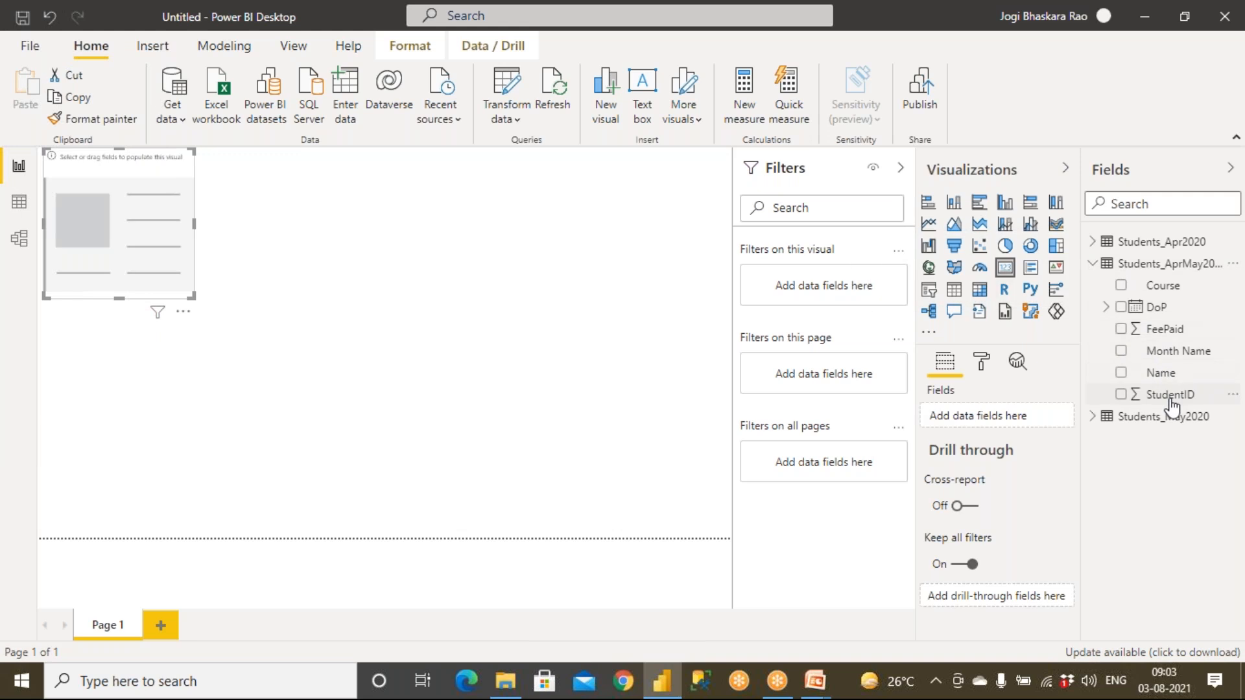
pyautogui.moveTo(1159, 329); pyautogui.dragTo(114, 252)
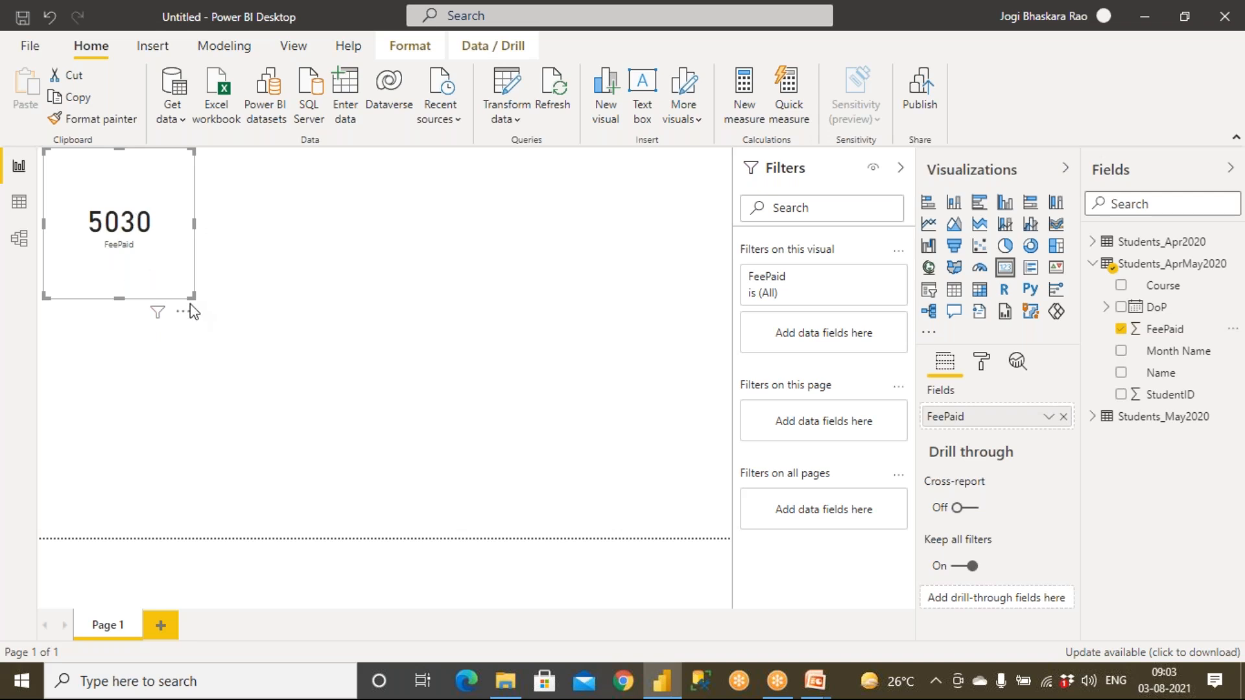
pyautogui.moveTo(191, 296); pyautogui.dragTo(246, 328)
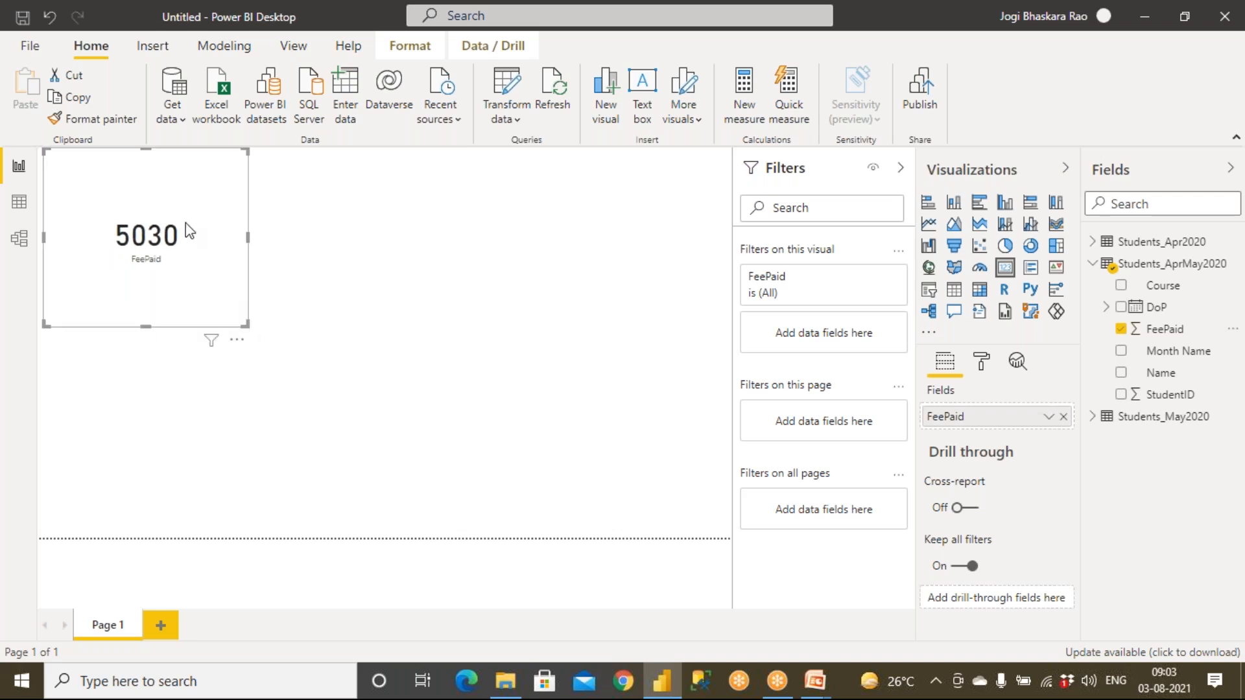
# - Turn on the border of the combined FeePaid card and deselect it
pyautogui.click(992, 368)
pyautogui.scroll(-3, 1001, 558)
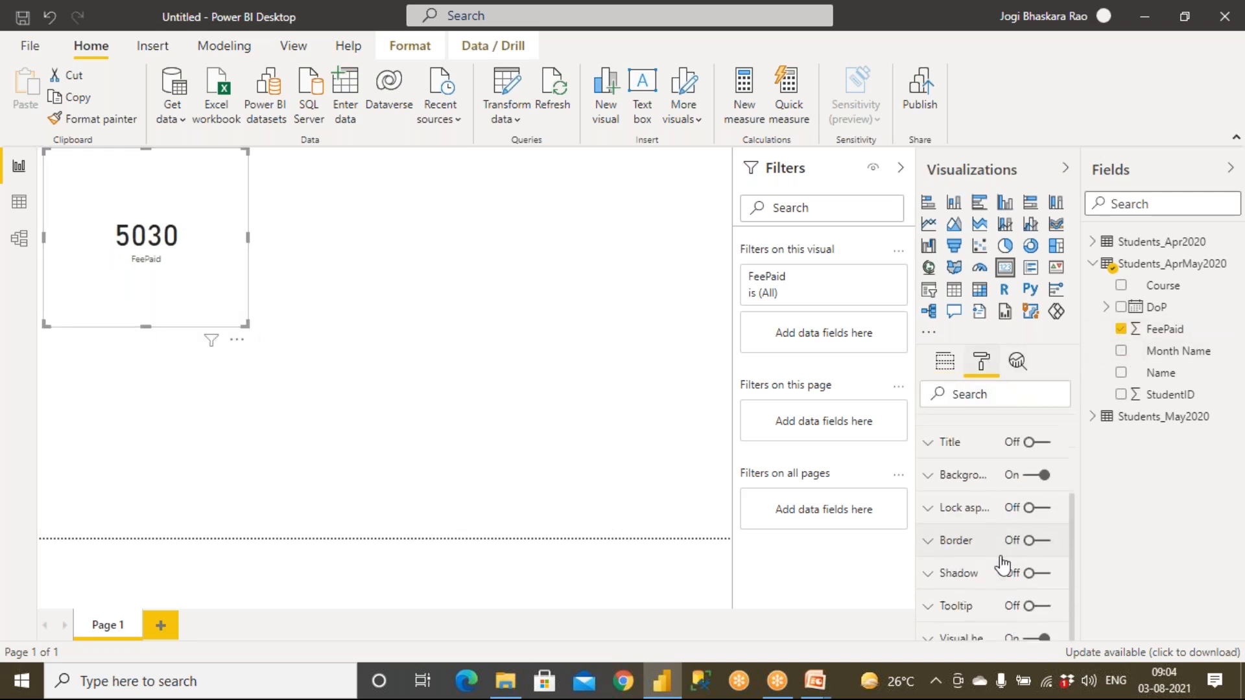
pyautogui.click(1044, 534)
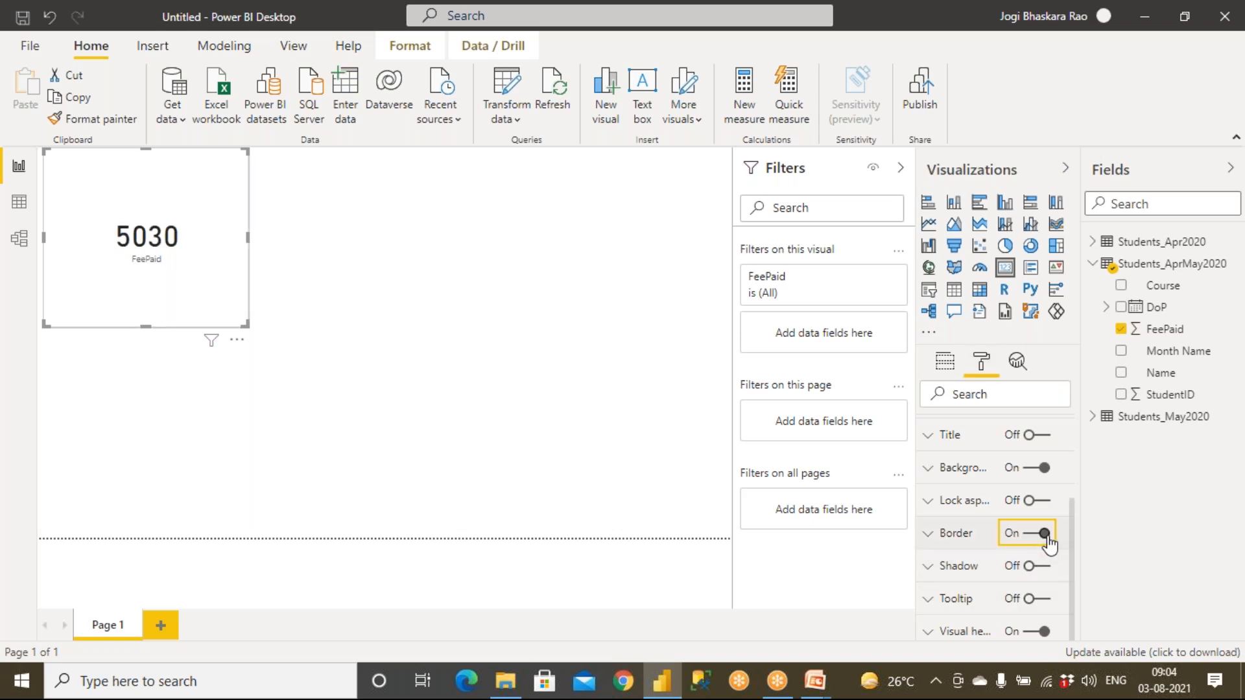
pyautogui.click(488, 427)
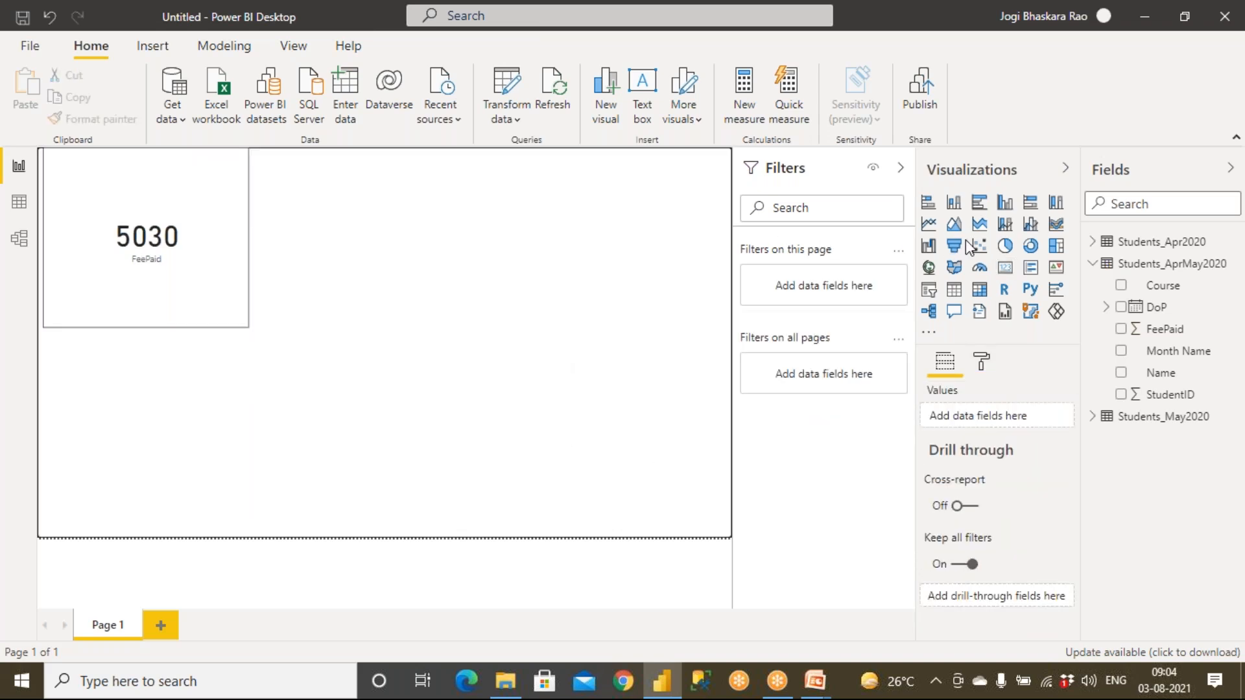
# - Add an enlarged clustered bar chart of FeePaid by Name from Students_AprMay2020 beside the FeePaid card
pyautogui.click(979, 206)
pyautogui.moveTo(130, 438); pyautogui.dragTo(384, 248)
pyautogui.moveTo(499, 324); pyautogui.dragTo(593, 521)
pyautogui.moveTo(1167, 379); pyautogui.dragTo(549, 348)
pyautogui.moveTo(1156, 341); pyautogui.dragTo(550, 333)
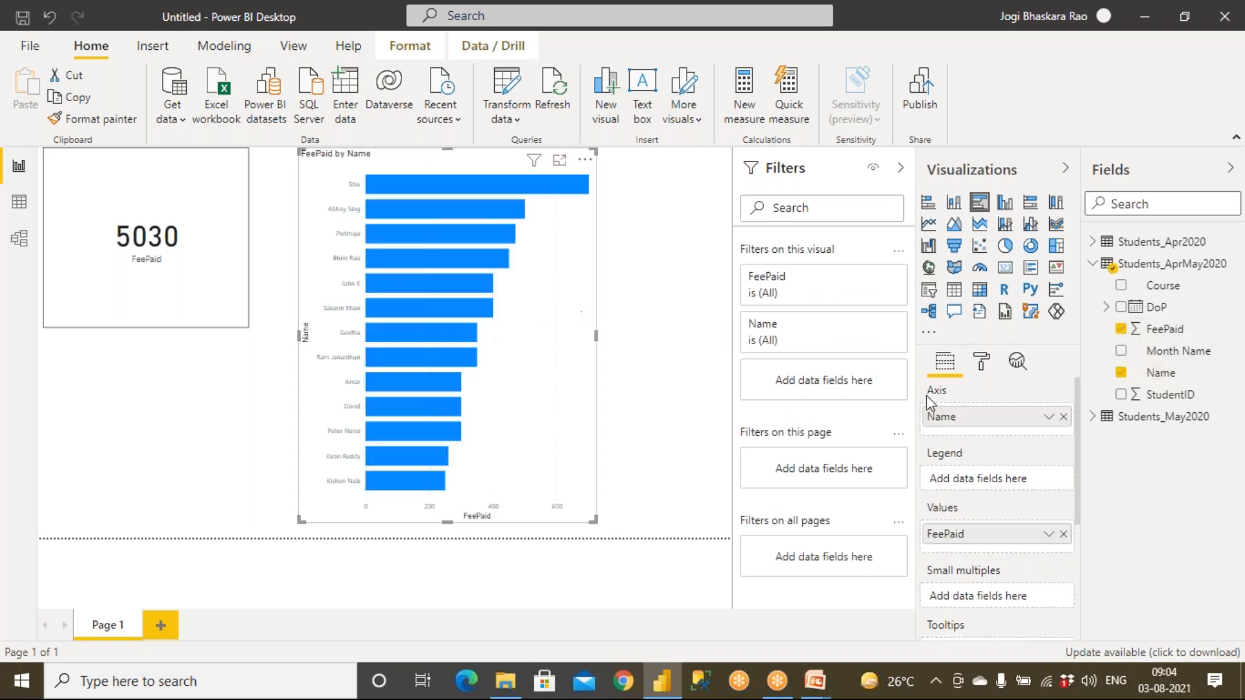
# - Set the start value of the bar chart's X axis to 0
pyautogui.click(982, 363)
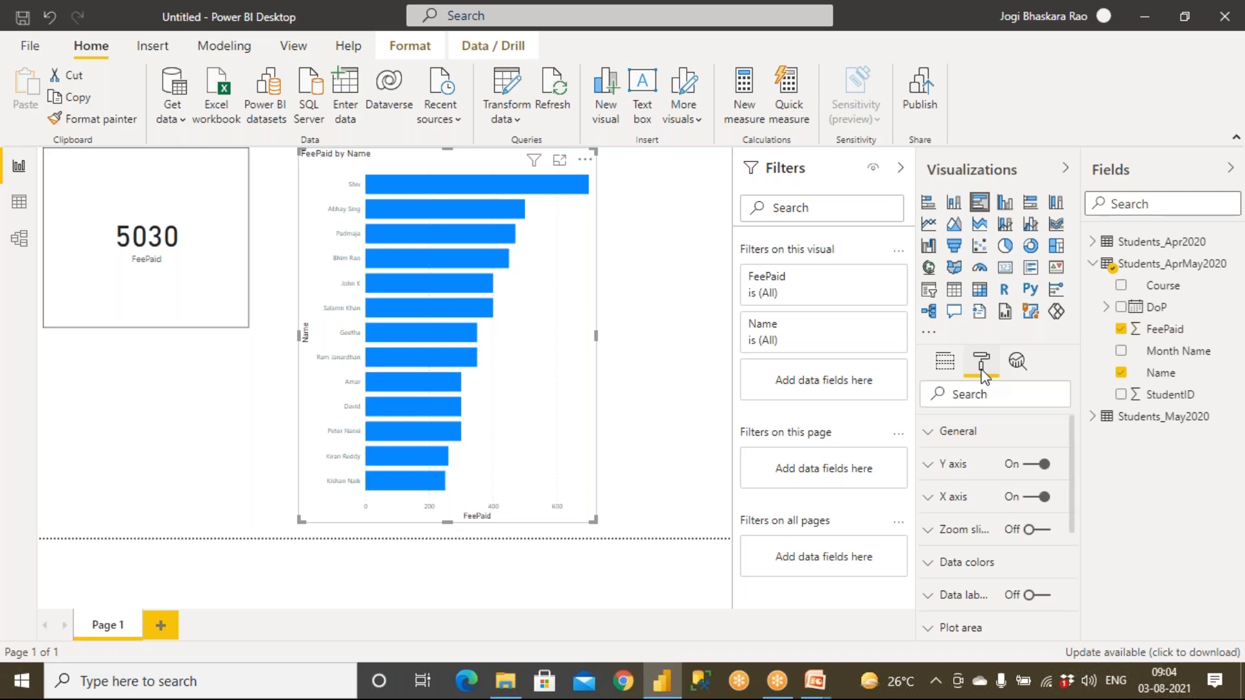
pyautogui.click(936, 502)
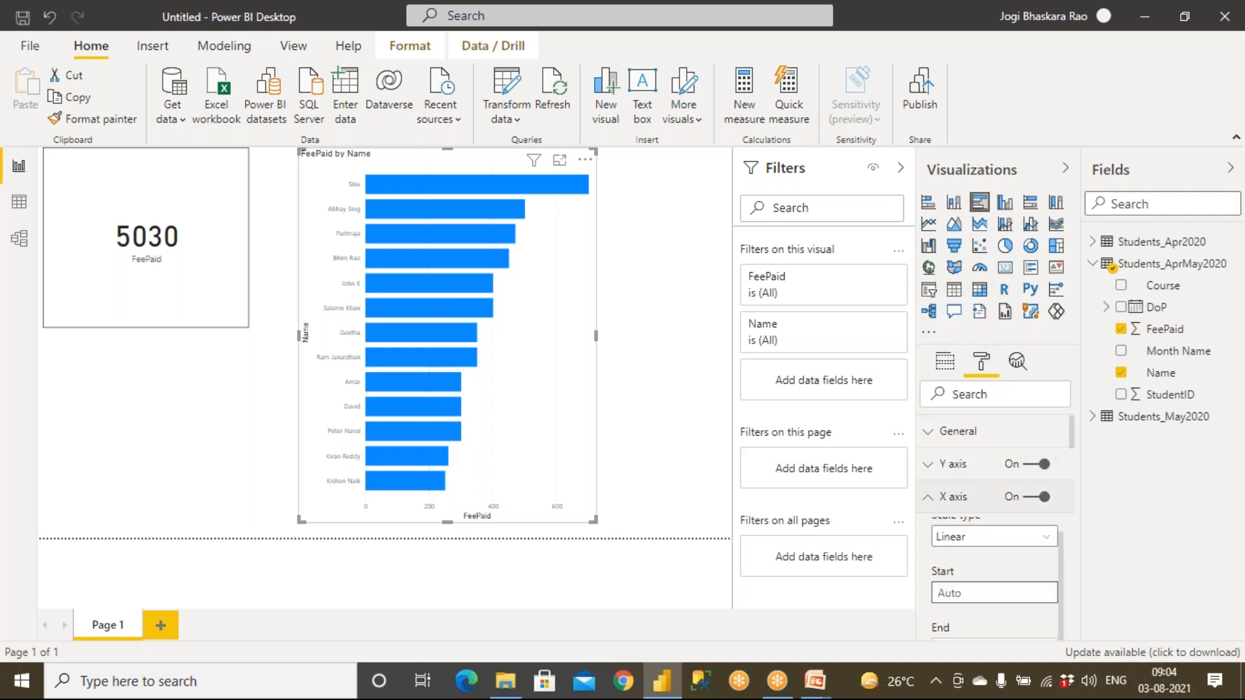
pyautogui.click(982, 587)
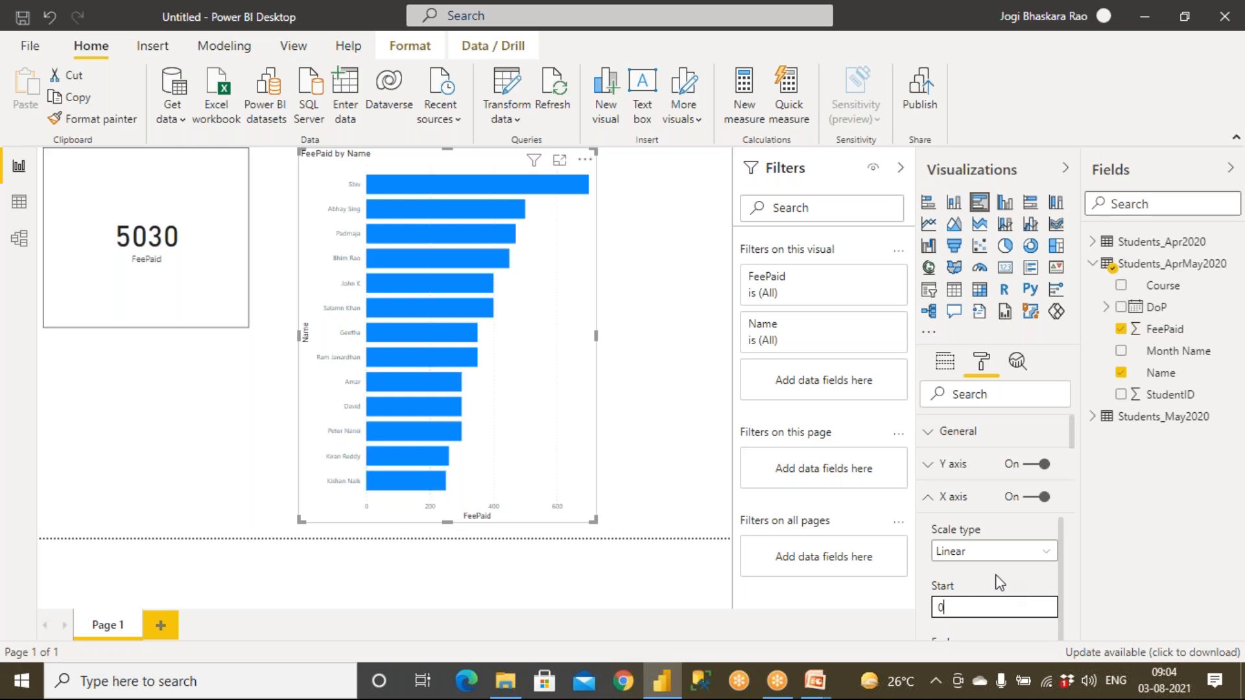
pyautogui.click(982, 574)
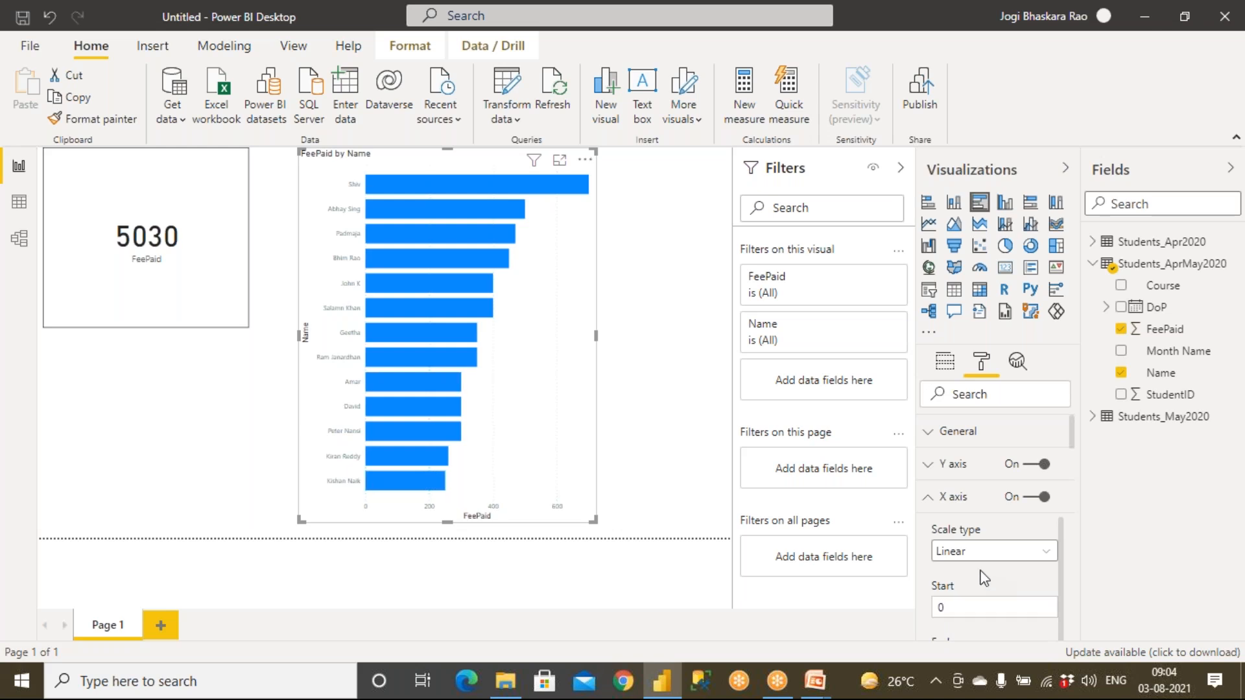
pyautogui.click(929, 501)
# - Increase the text size of the bar chart's Y axis to 17 pt
pyautogui.click(927, 465)
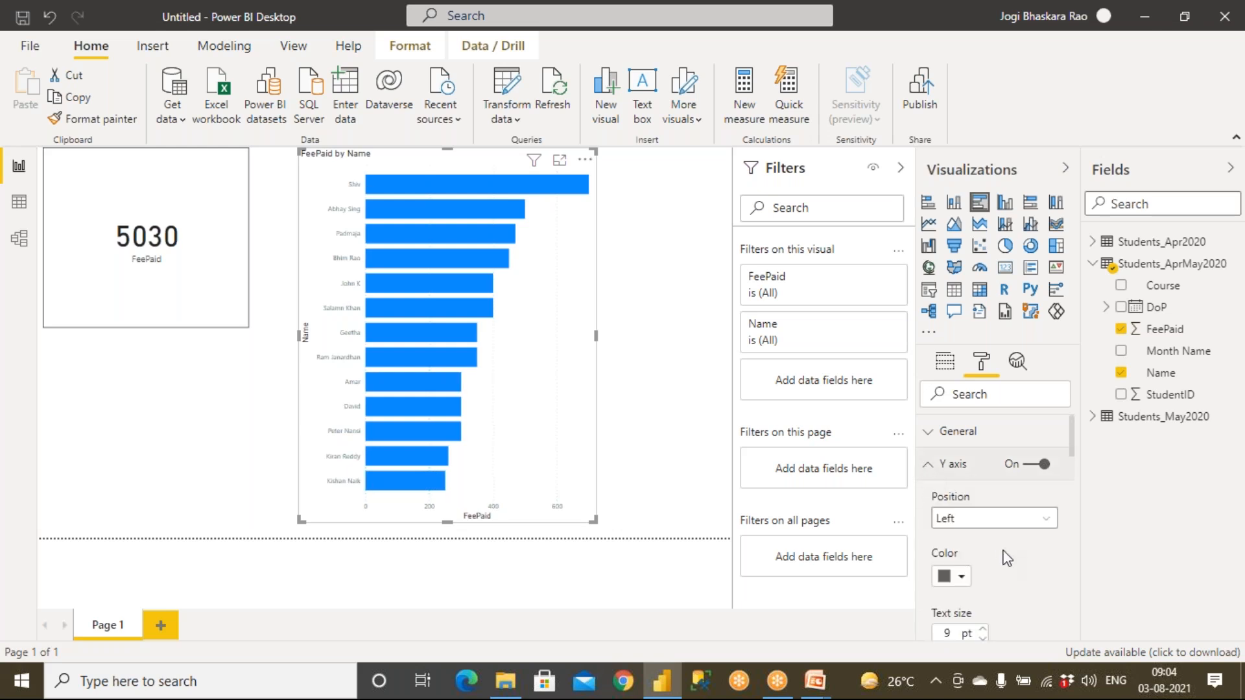
pyautogui.click(984, 631)
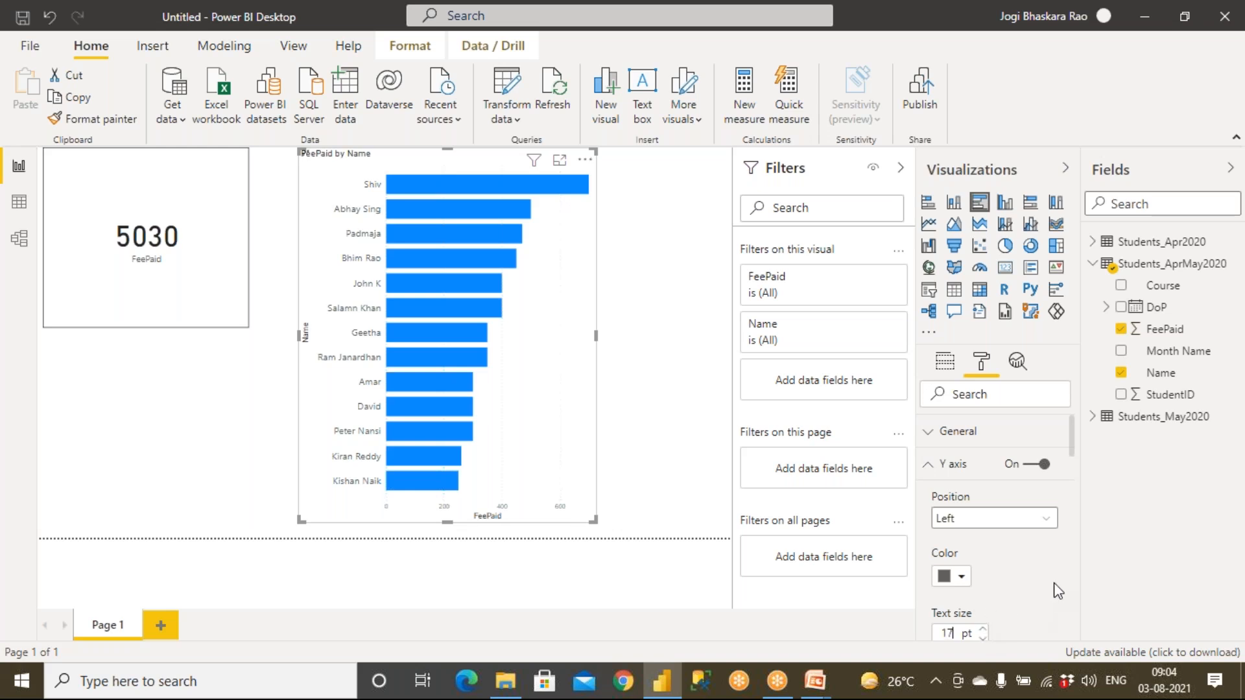
pyautogui.click(928, 464)
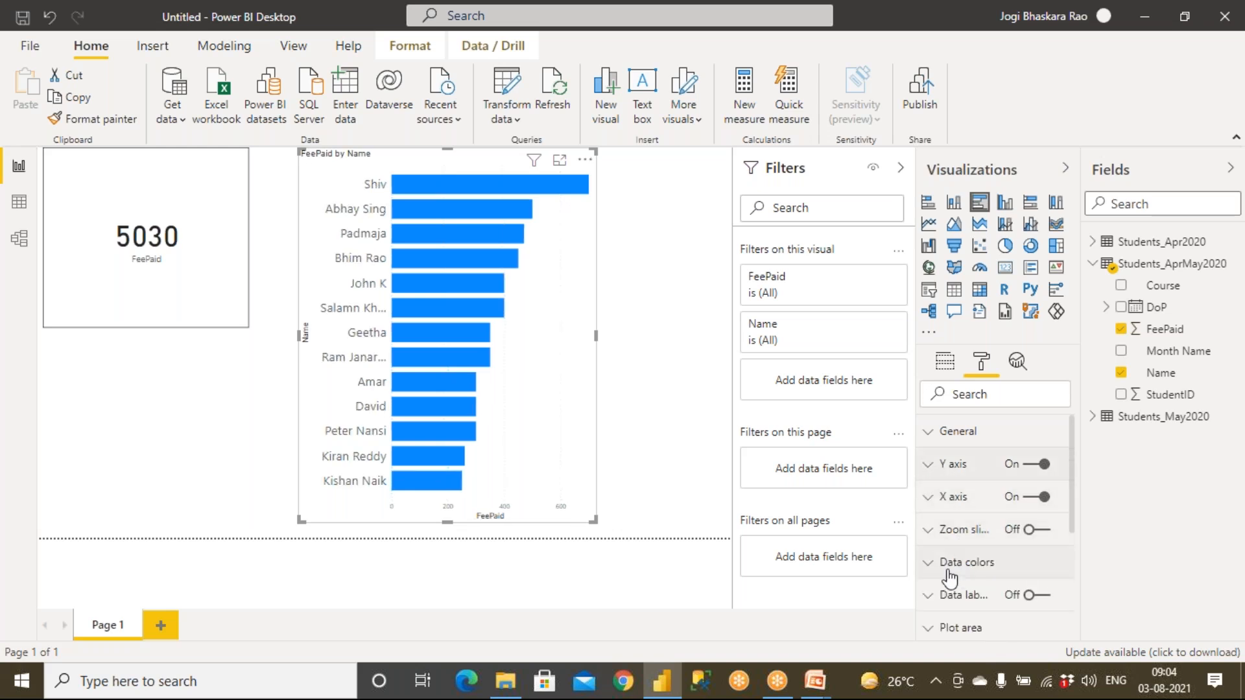
# - Turn on data labels for the bar chart and choose their display units
pyautogui.click(1044, 595)
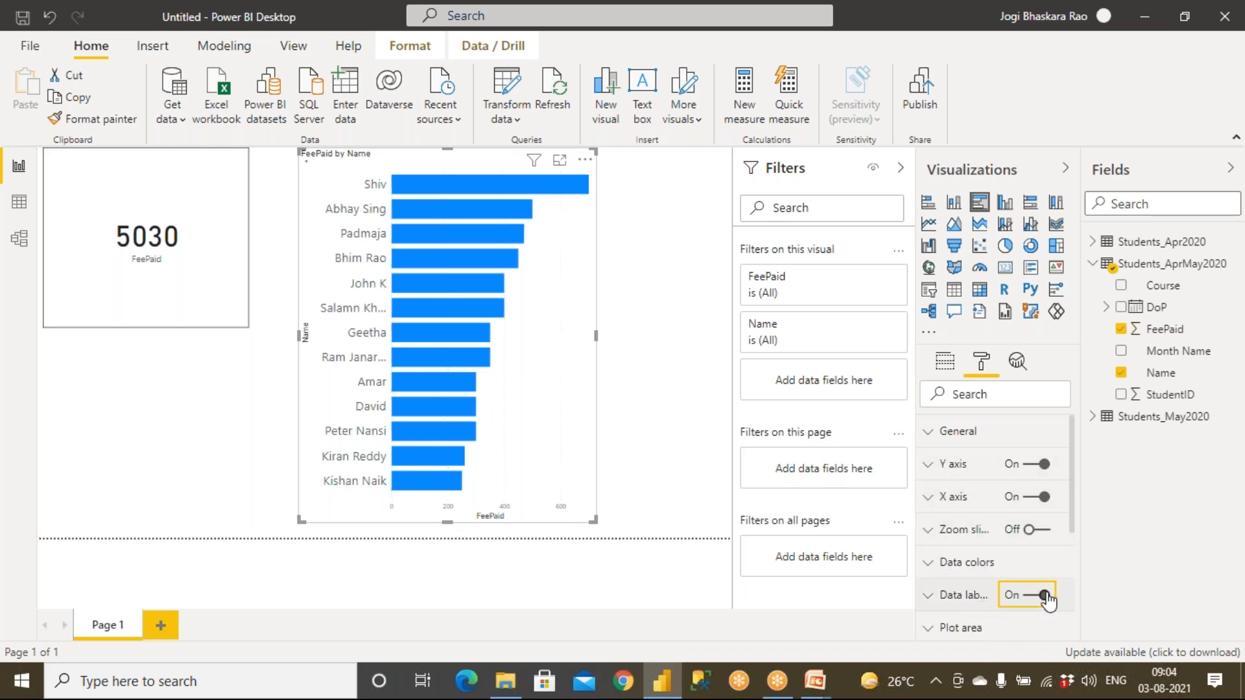
pyautogui.click(929, 598)
pyautogui.scroll(-2, 993, 464)
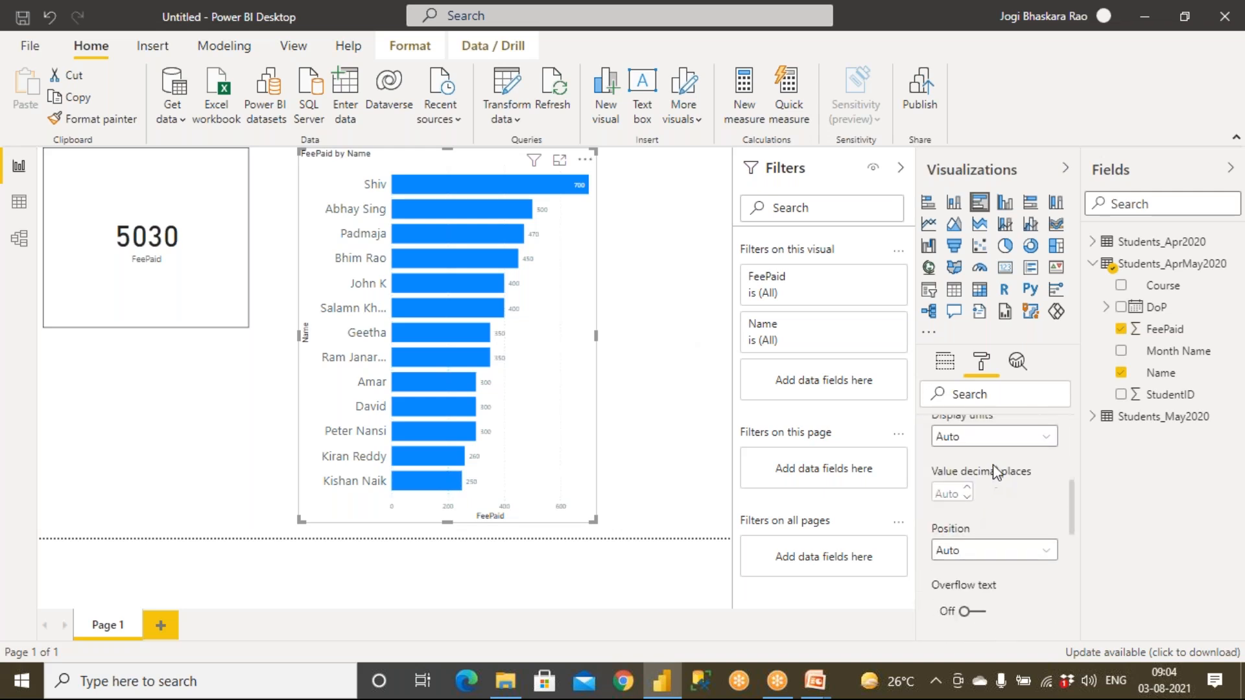
pyautogui.click(987, 437)
pyautogui.click(976, 478)
# - Enlarge the text of the bar chart's data labels and deselect the chart
pyautogui.scroll(-3, 984, 506)
pyautogui.click(983, 485)
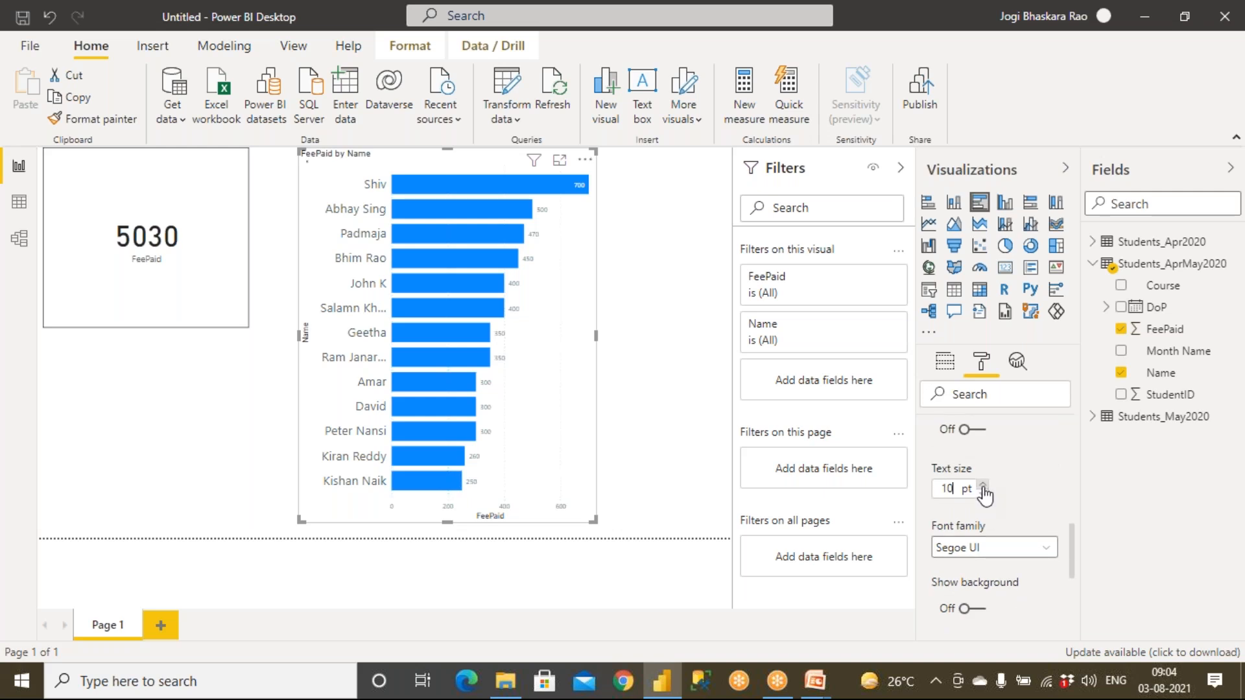
pyautogui.click(679, 375)
# - Add a table visual below the FeePaid card showing Month Name and FeePaid from Students_AprMay2020
pyautogui.click(219, 298)
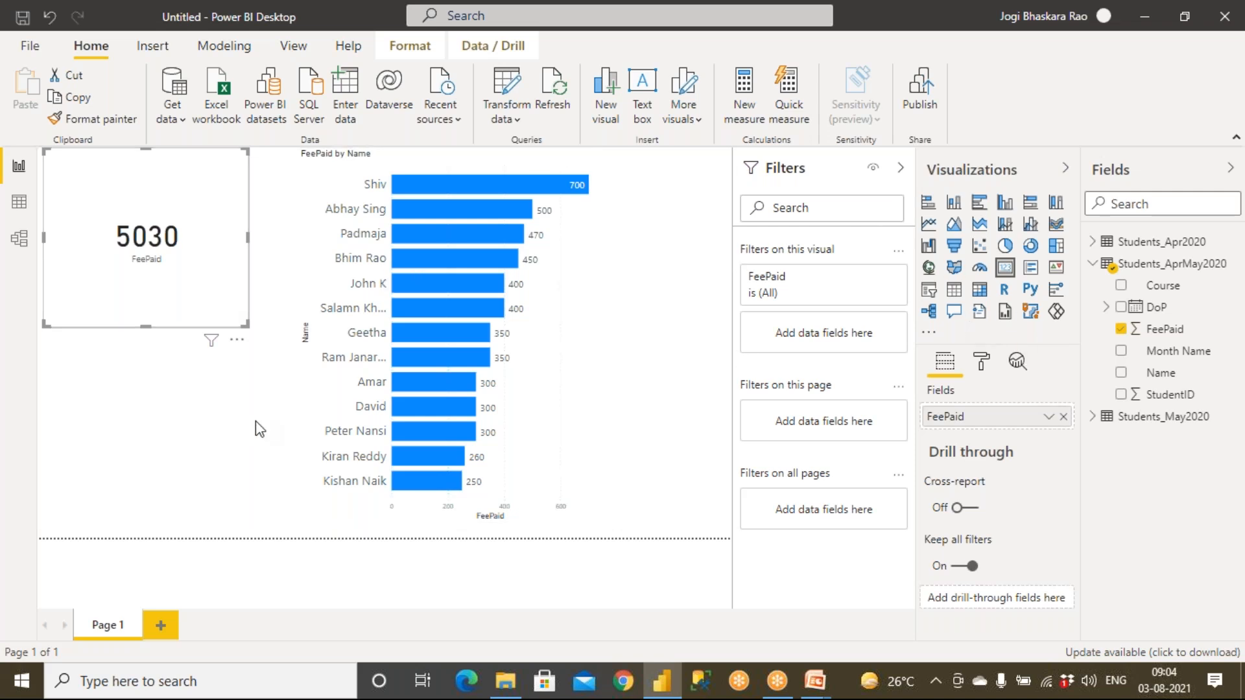
pyautogui.click(195, 447)
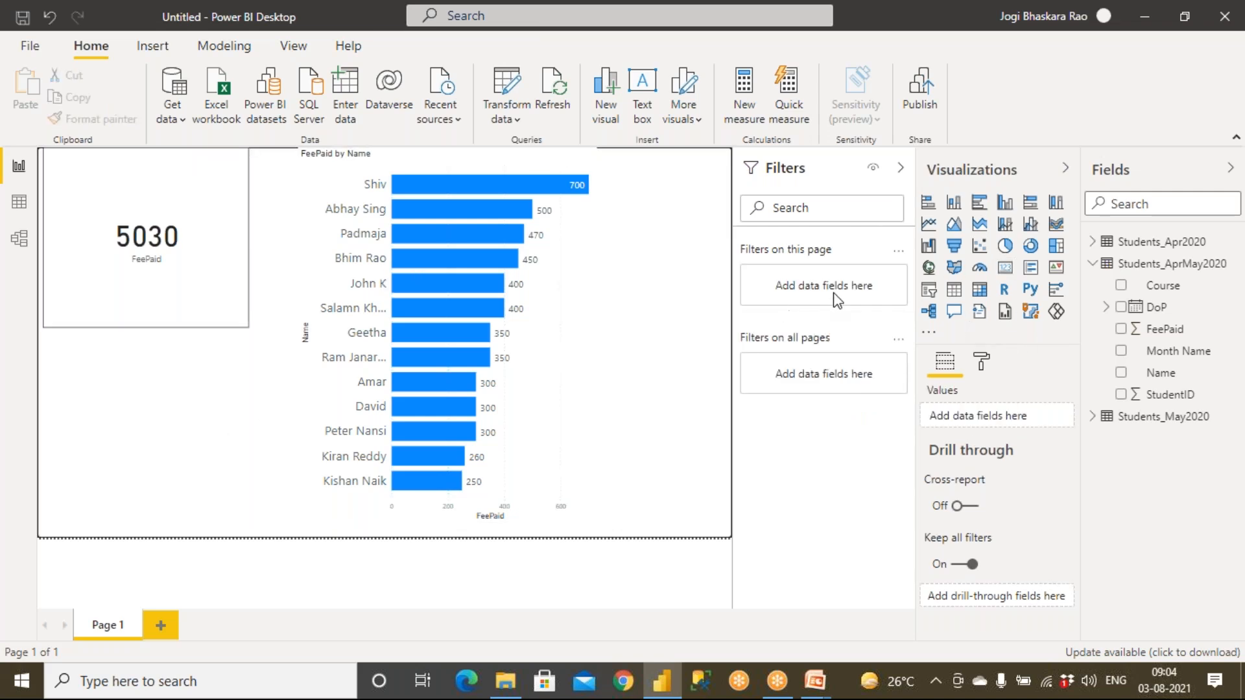
pyautogui.click(954, 289)
pyautogui.moveTo(1173, 351); pyautogui.dragTo(130, 408)
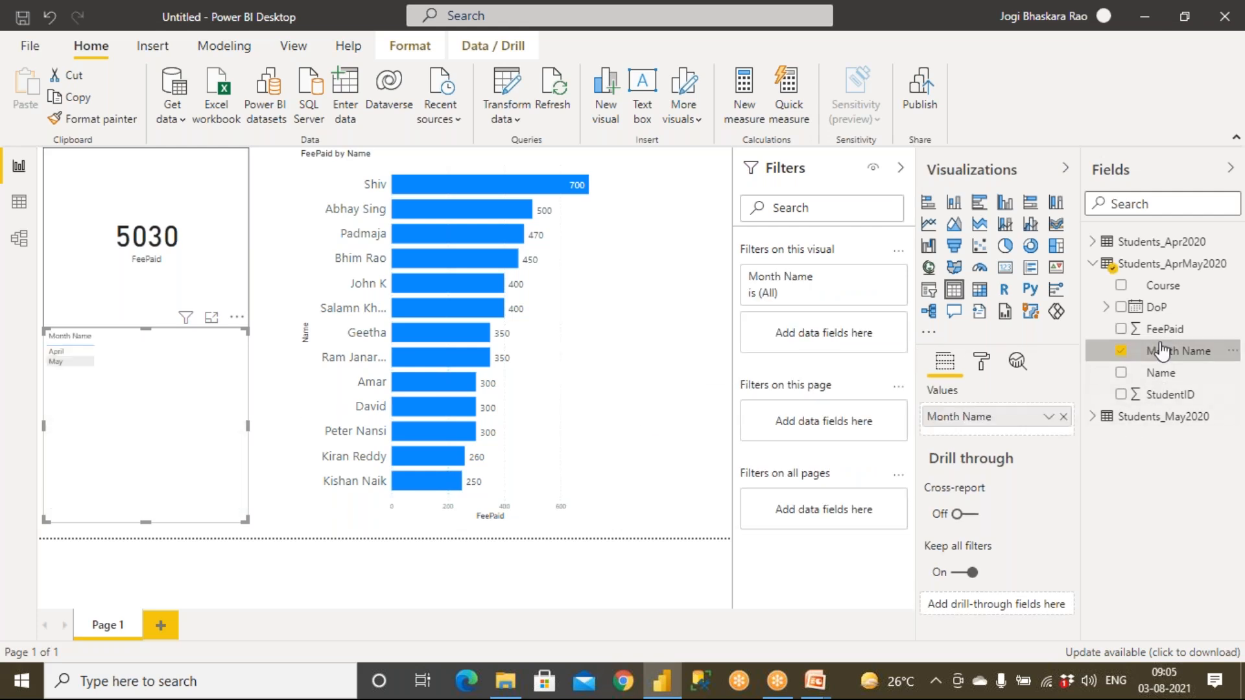
pyautogui.moveTo(1165, 329); pyautogui.dragTo(153, 407)
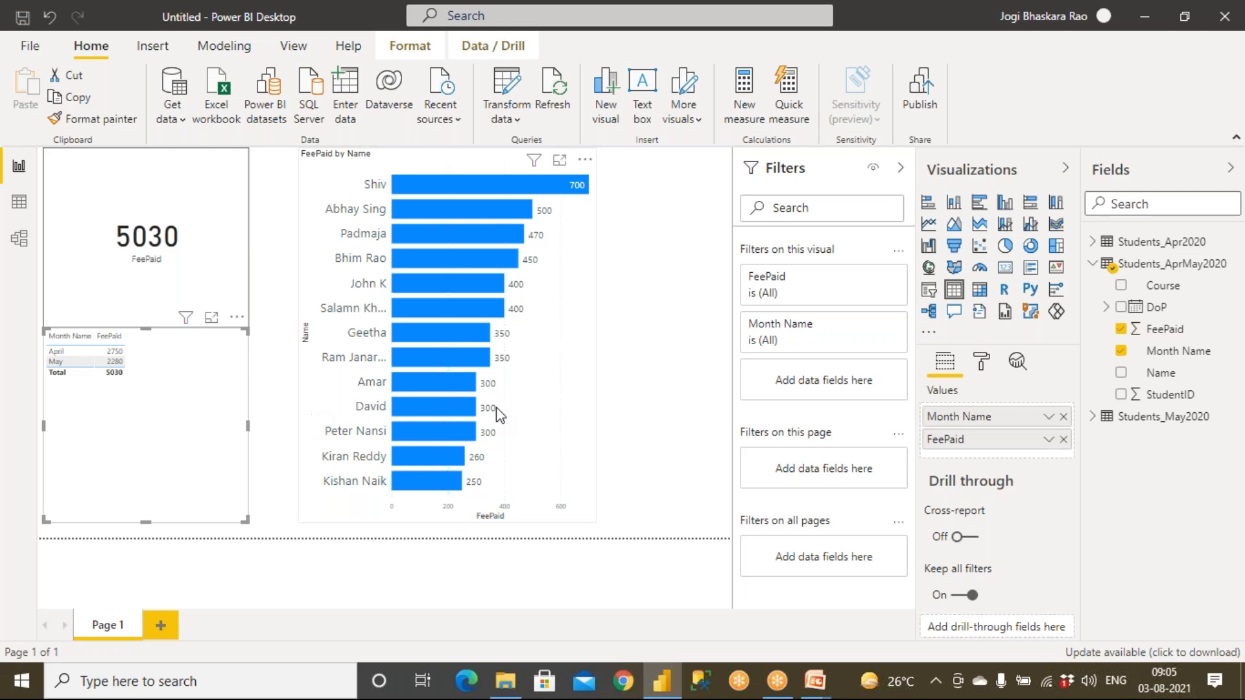
# - Turn on the border of the FeePaid by Name bar chart
pyautogui.click(517, 415)
pyautogui.click(981, 361)
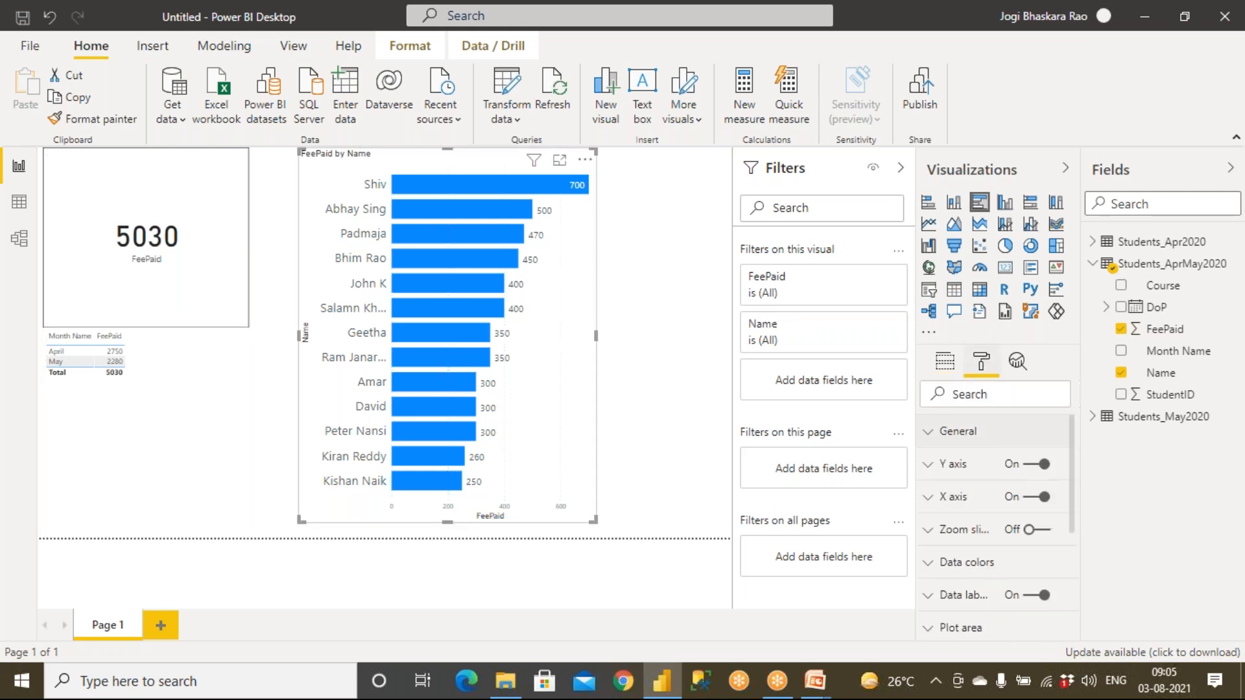
pyautogui.scroll(-1, 984, 550)
pyautogui.click(1045, 534)
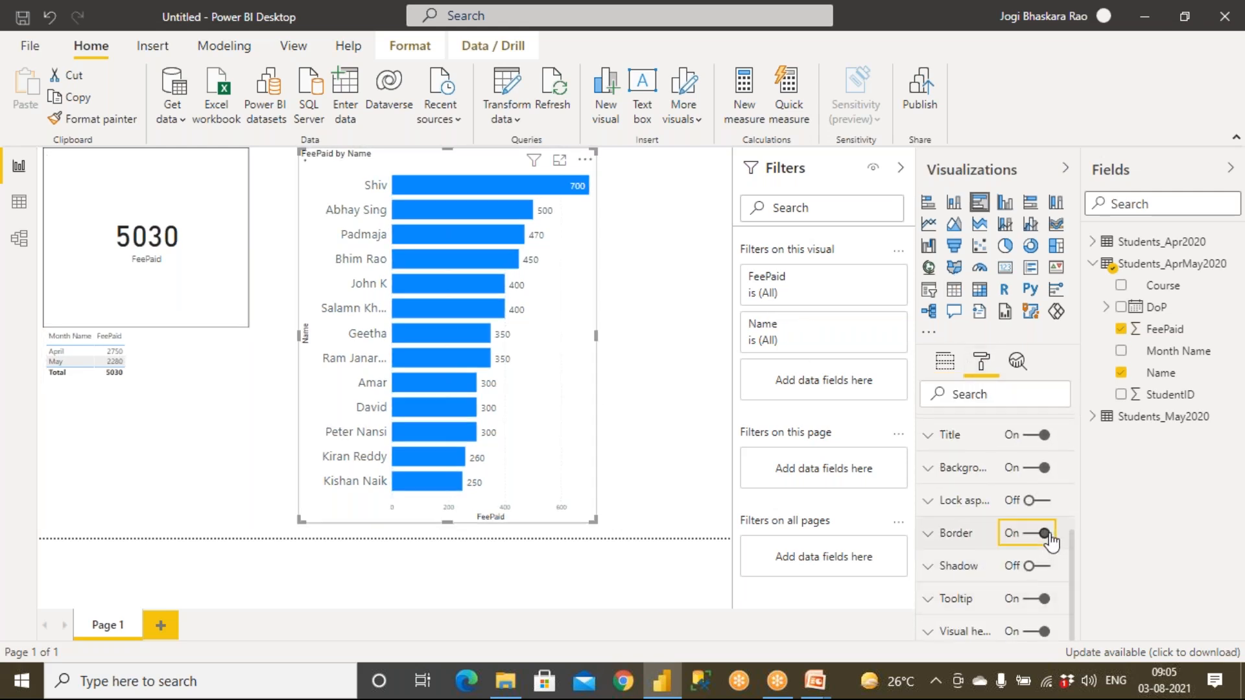
# - Copy the FeePaid card's formatting onto the Month Name table with the format painter
pyautogui.click(193, 287)
pyautogui.click(79, 119)
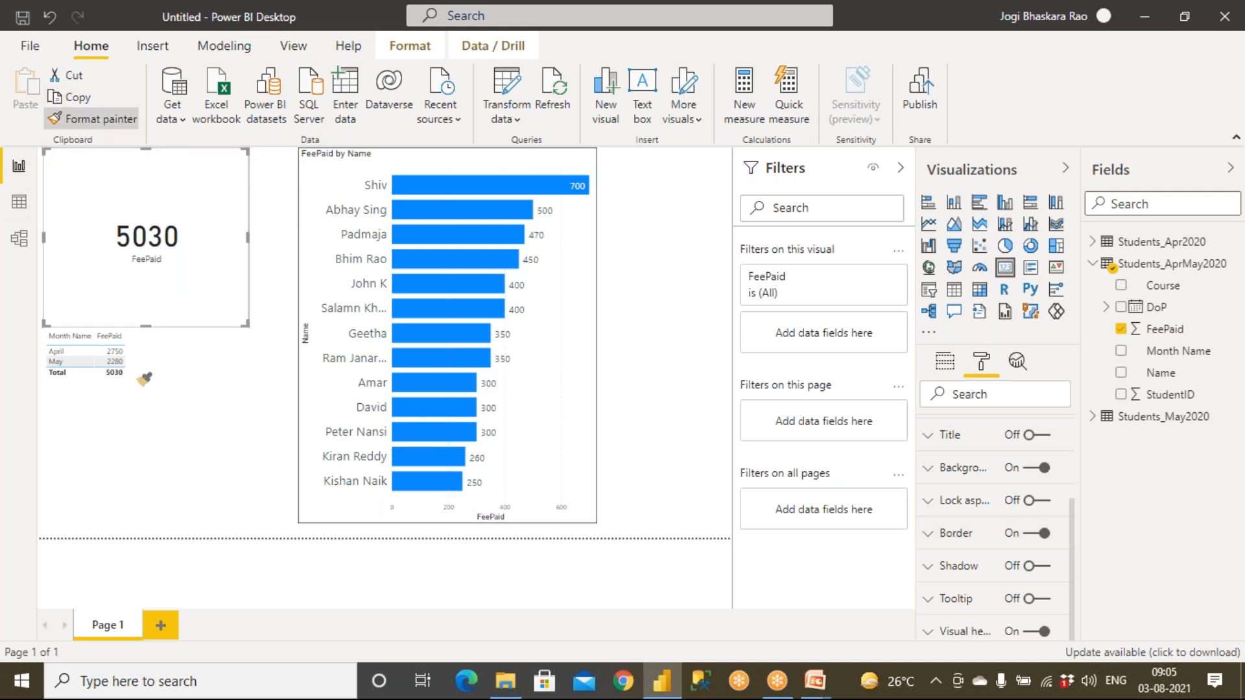
pyautogui.click(148, 441)
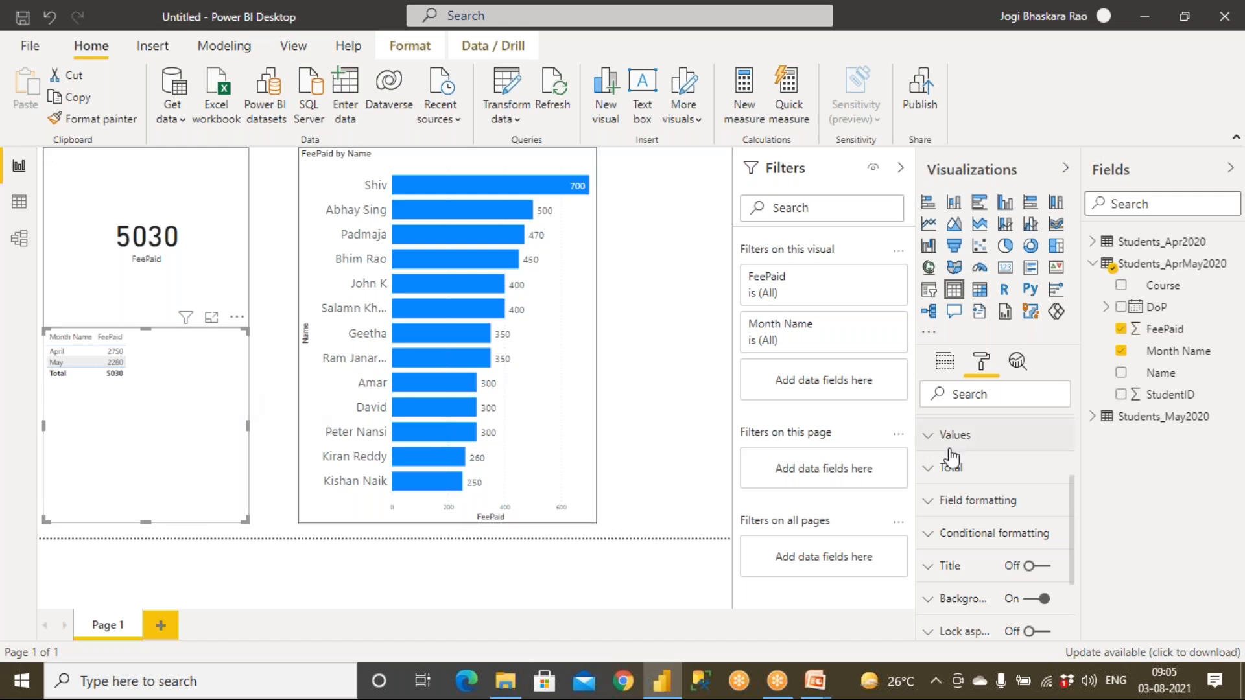
# - Apply the Alternating rows style to the Month Name and FeePaid table
pyautogui.scroll(2, 951, 459)
pyautogui.click(937, 509)
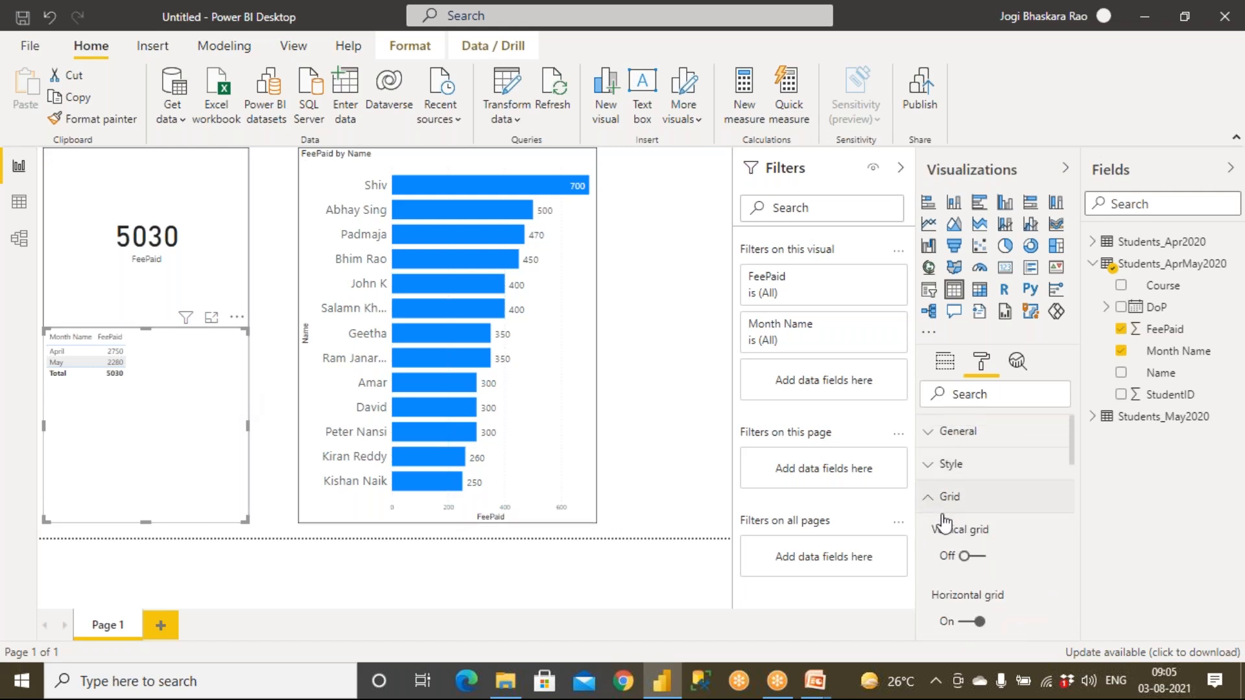
pyautogui.click(934, 466)
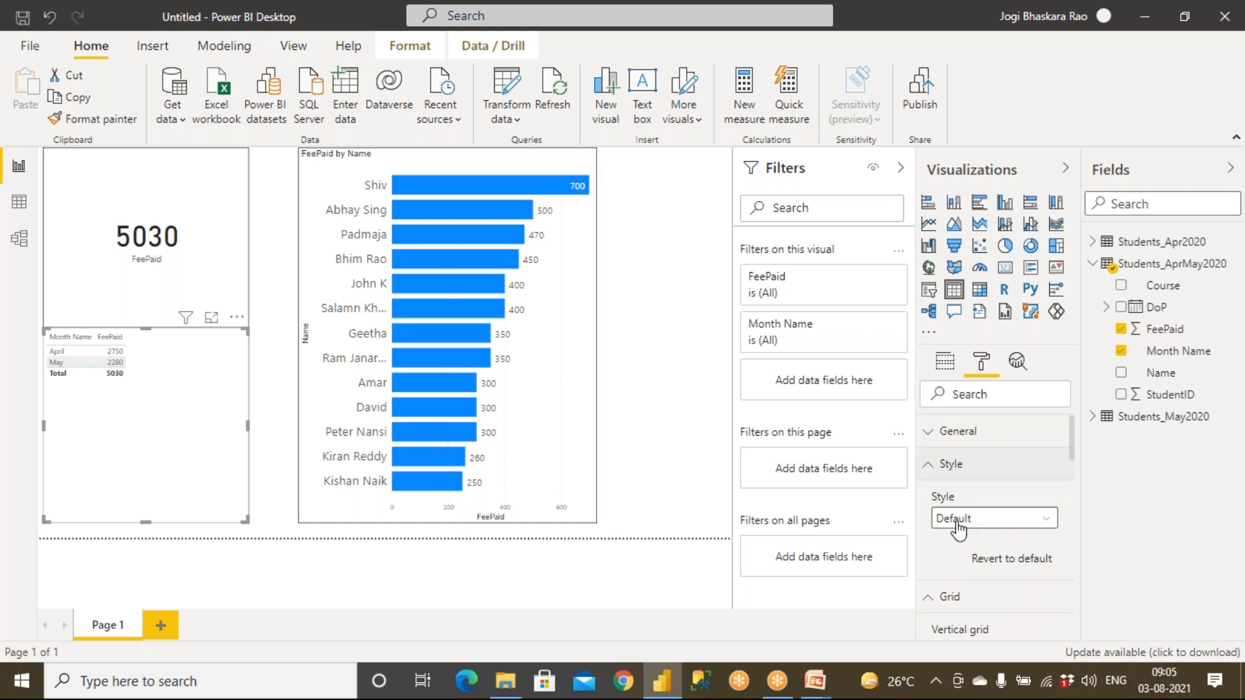
pyautogui.click(963, 523)
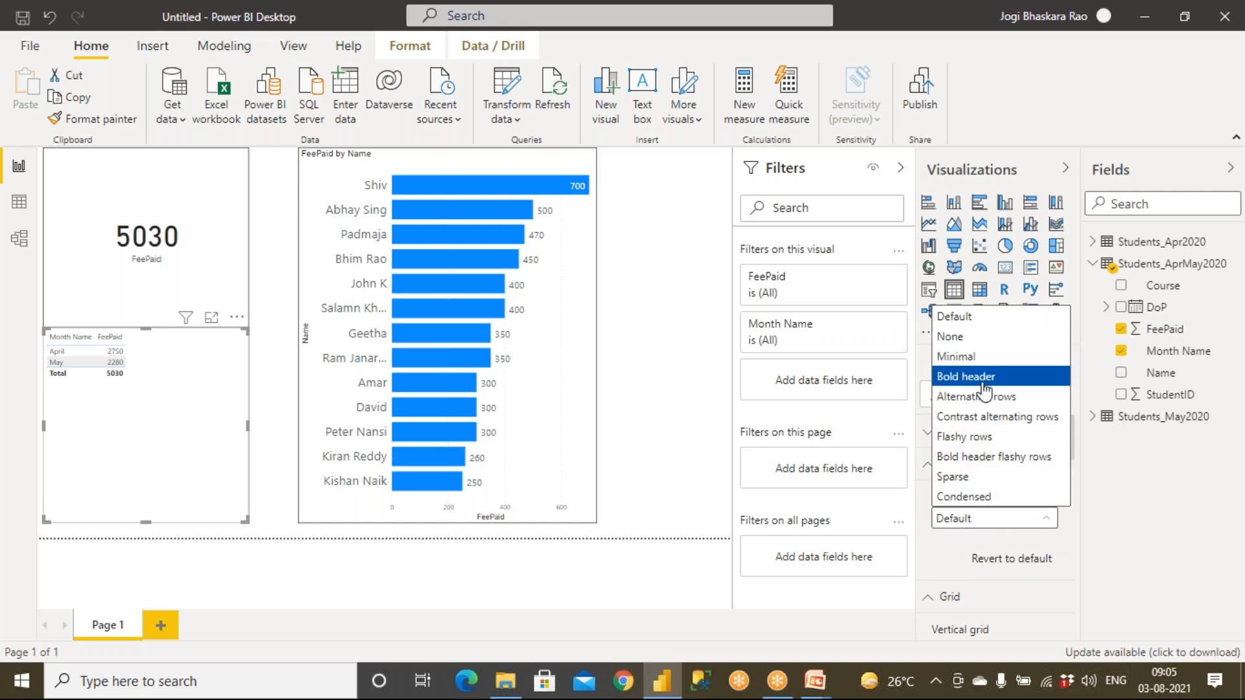
pyautogui.click(979, 396)
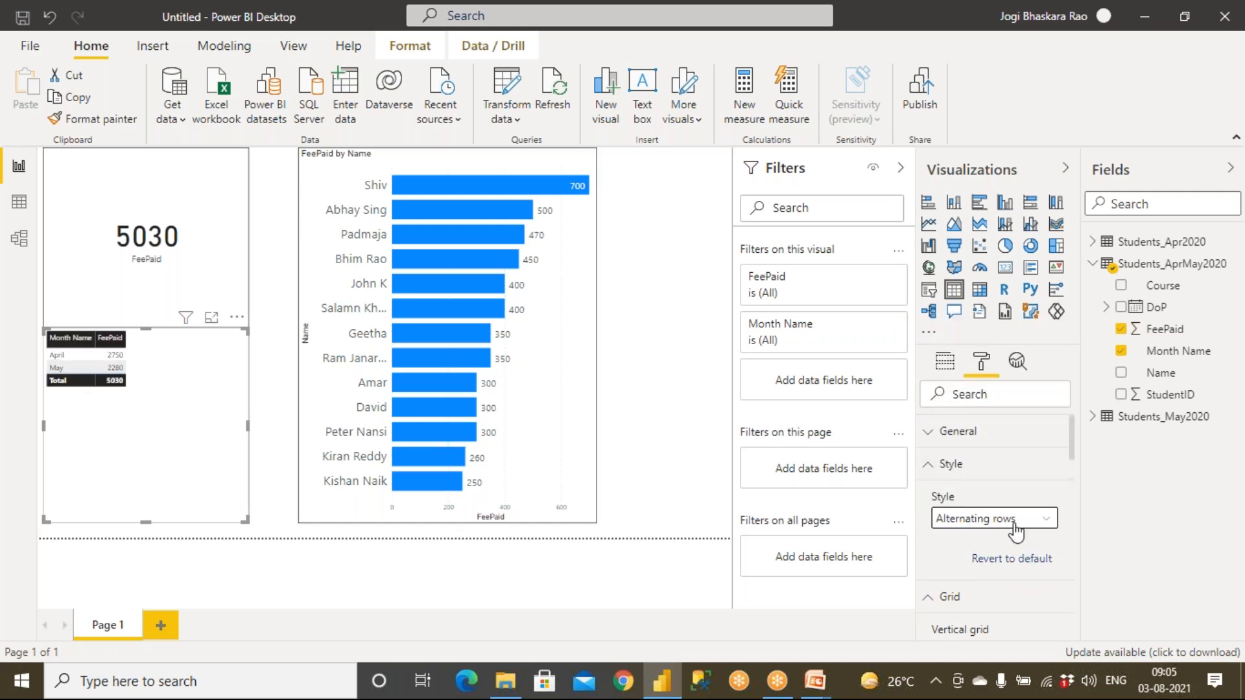
pyautogui.click(929, 465)
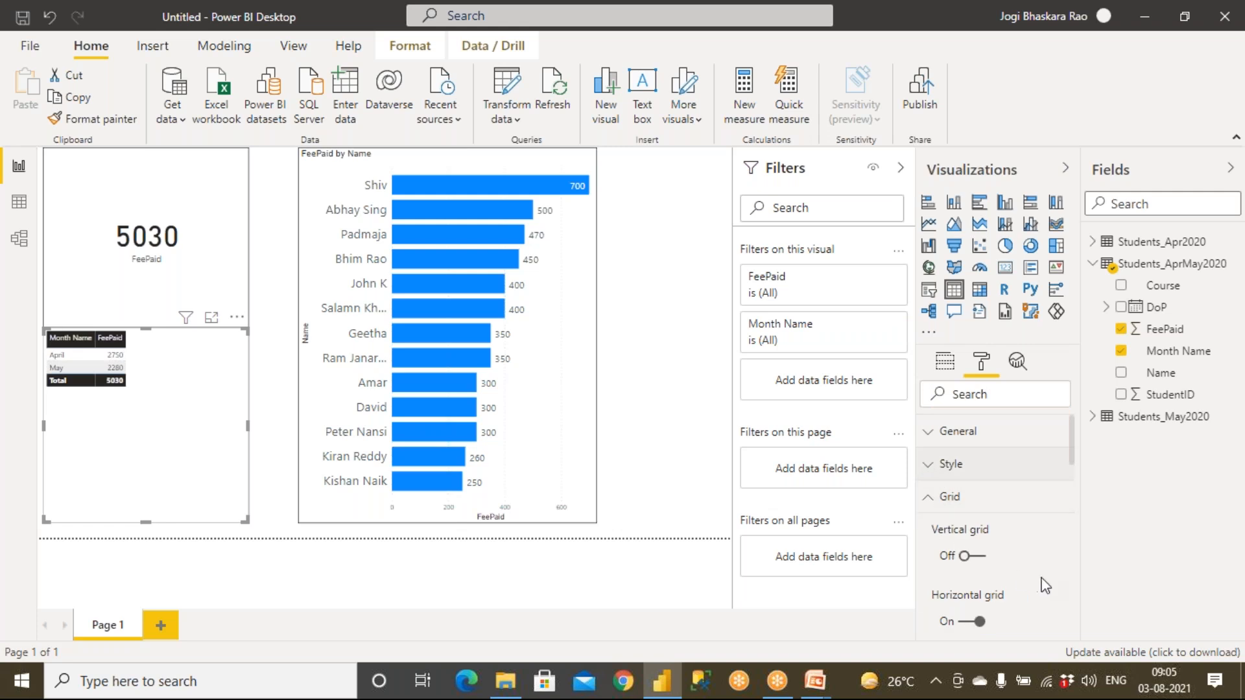
# - Increase the table's grid text size to 22 pt and deselect the table
pyautogui.scroll(-5, 1037, 577)
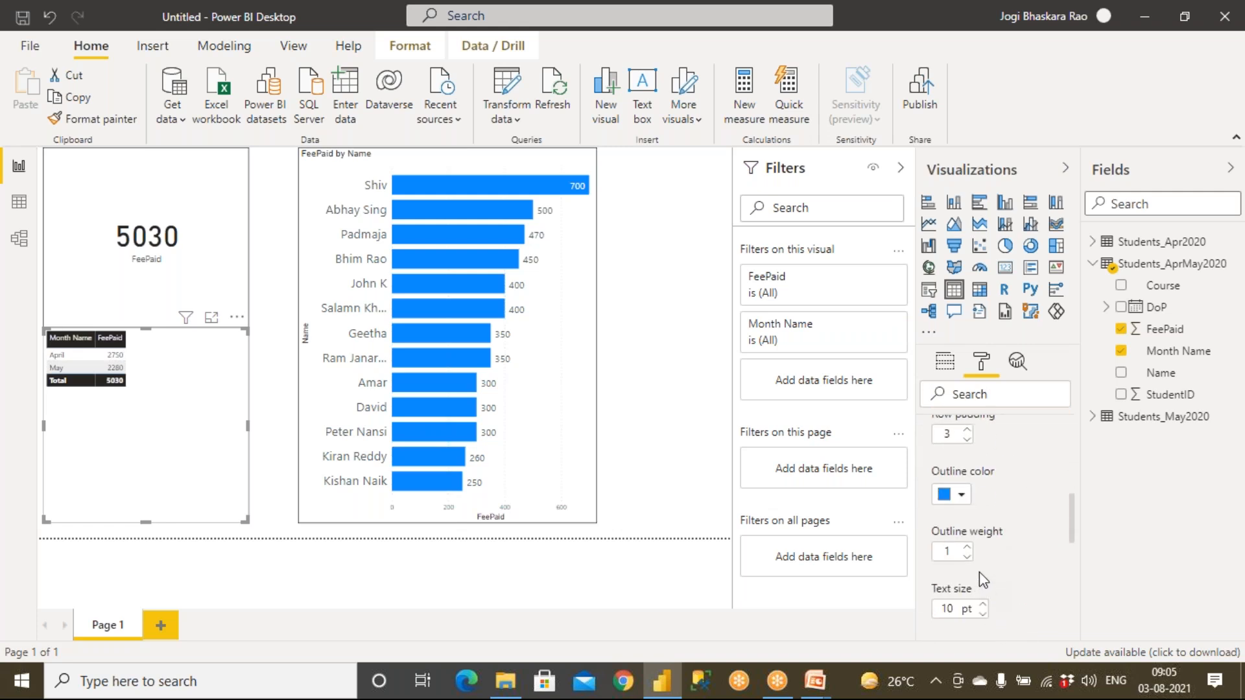
pyautogui.scroll(-2, 979, 564)
pyautogui.click(982, 513)
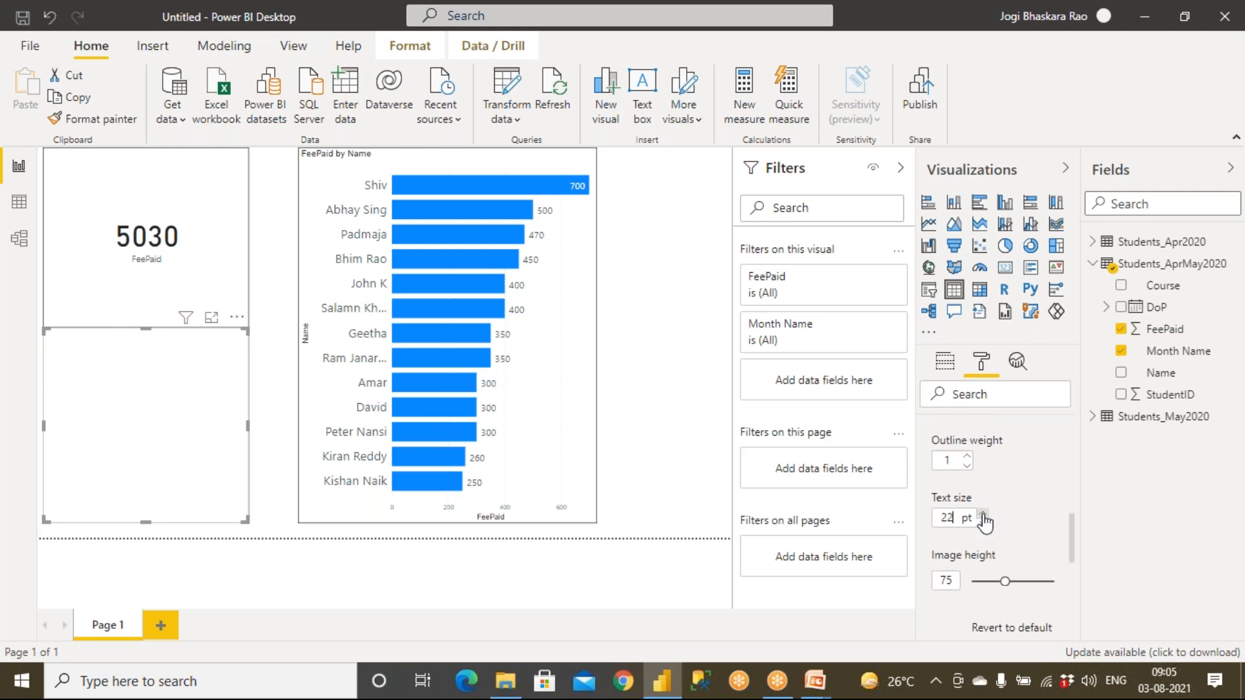
pyautogui.click(265, 483)
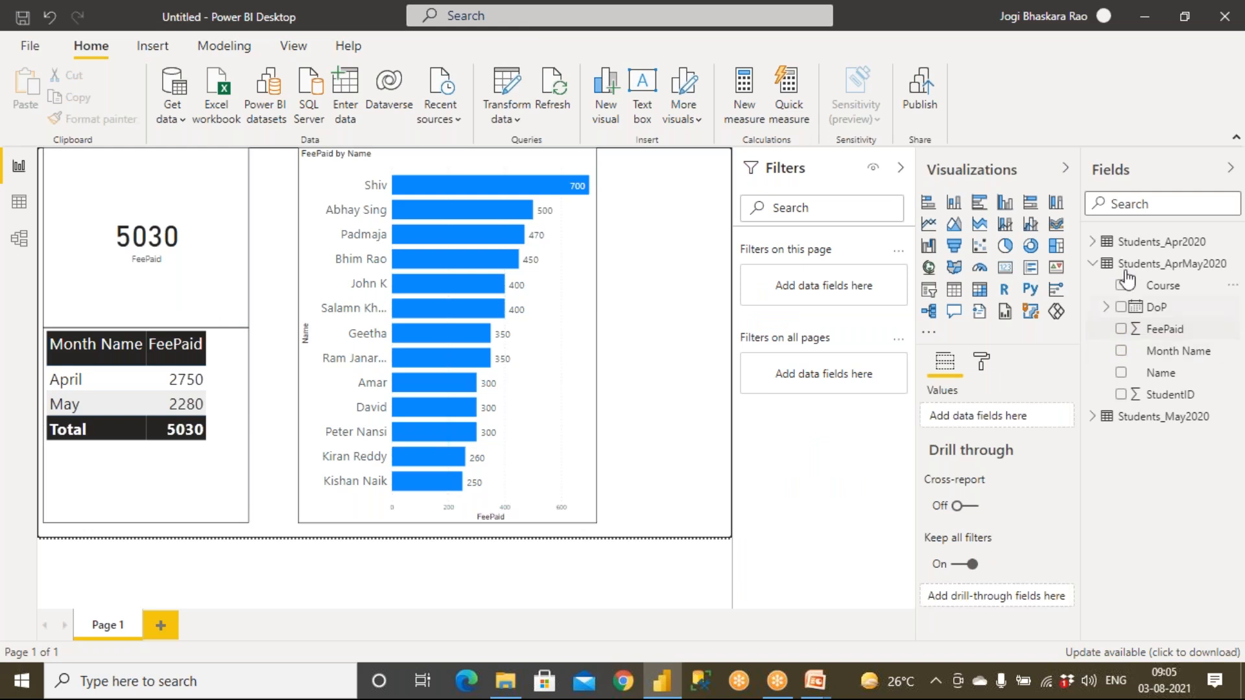
# - Collapse the Students_AprMay2020 fields and review the combined table alongside its sources, Students_Apr2020 and Students_May2020
pyautogui.click(1093, 264)
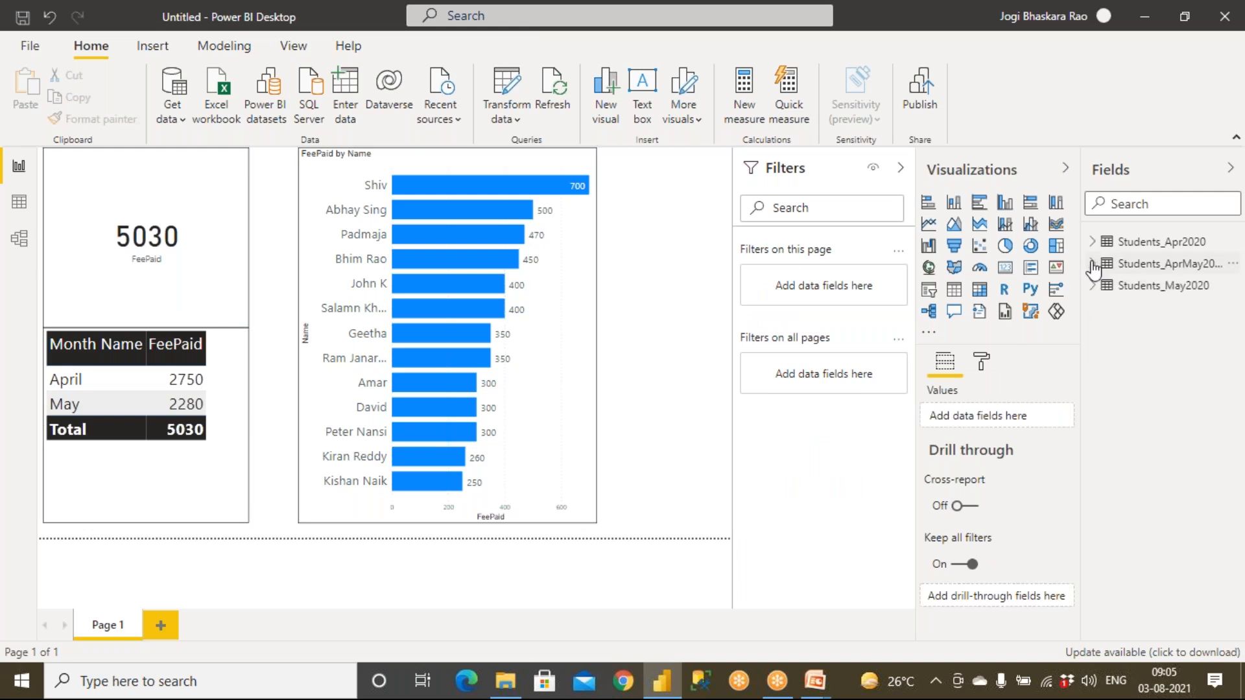
pyautogui.click(1190, 290)
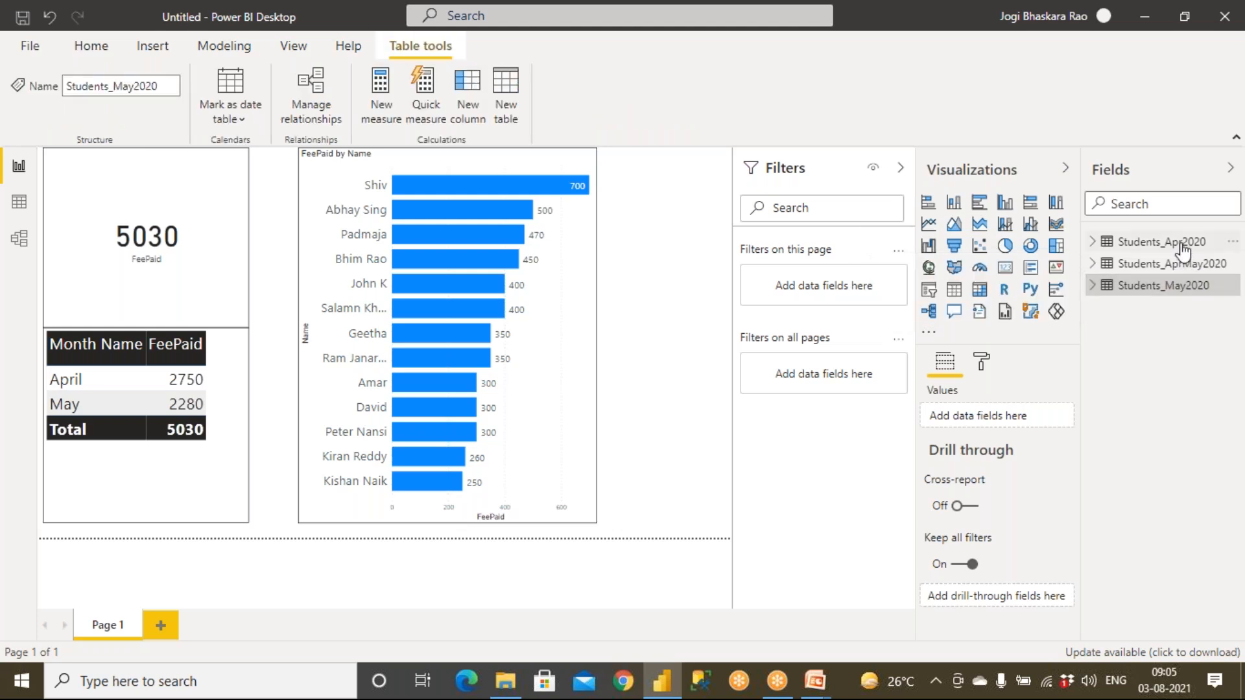
pyautogui.click(1182, 245)
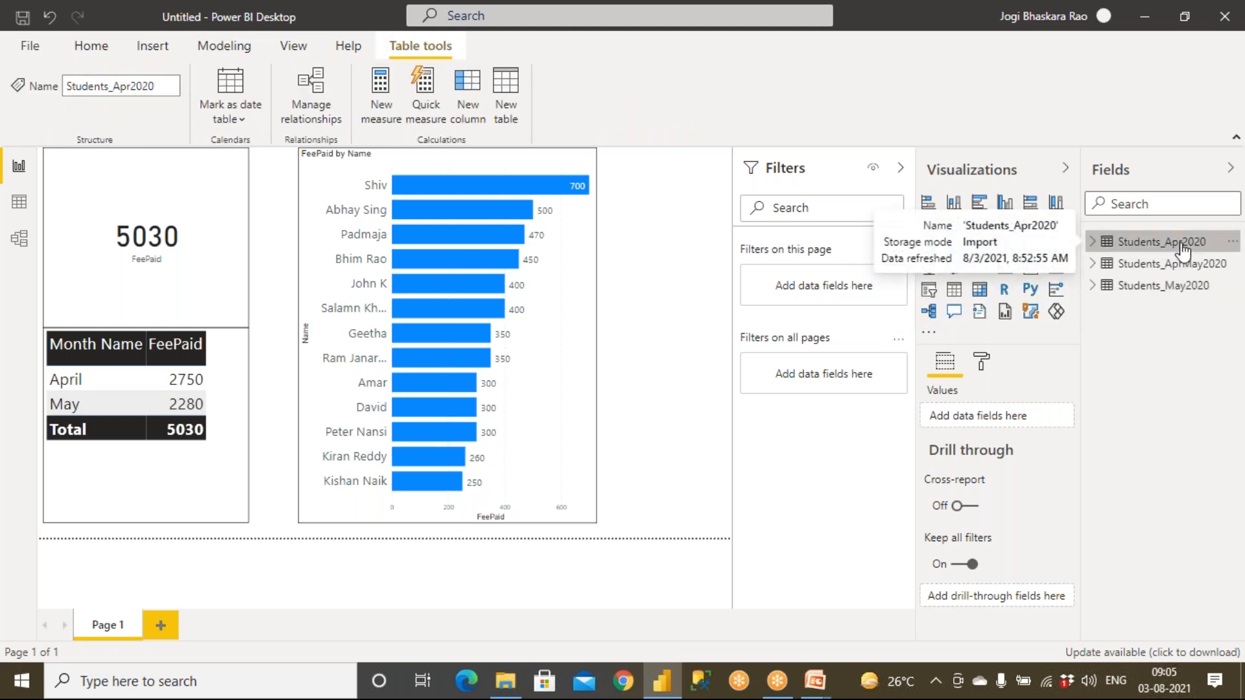
pyautogui.click(1197, 289)
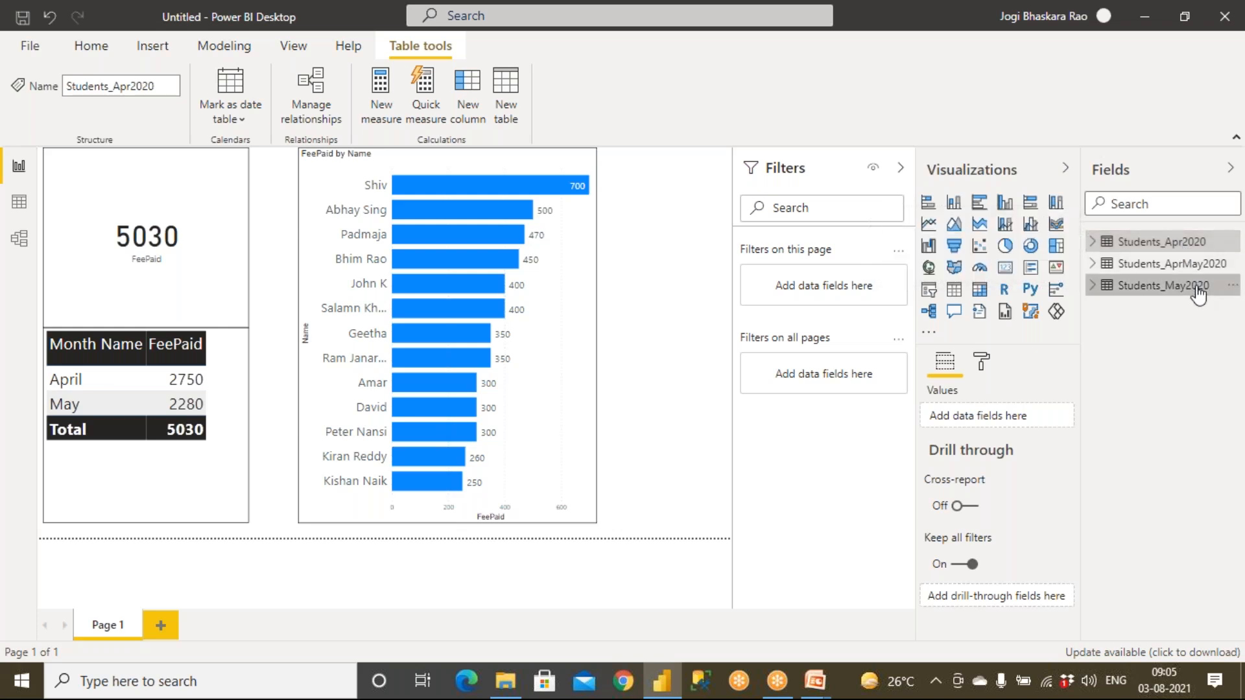
pyautogui.click(1196, 249)
pyautogui.click(1200, 266)
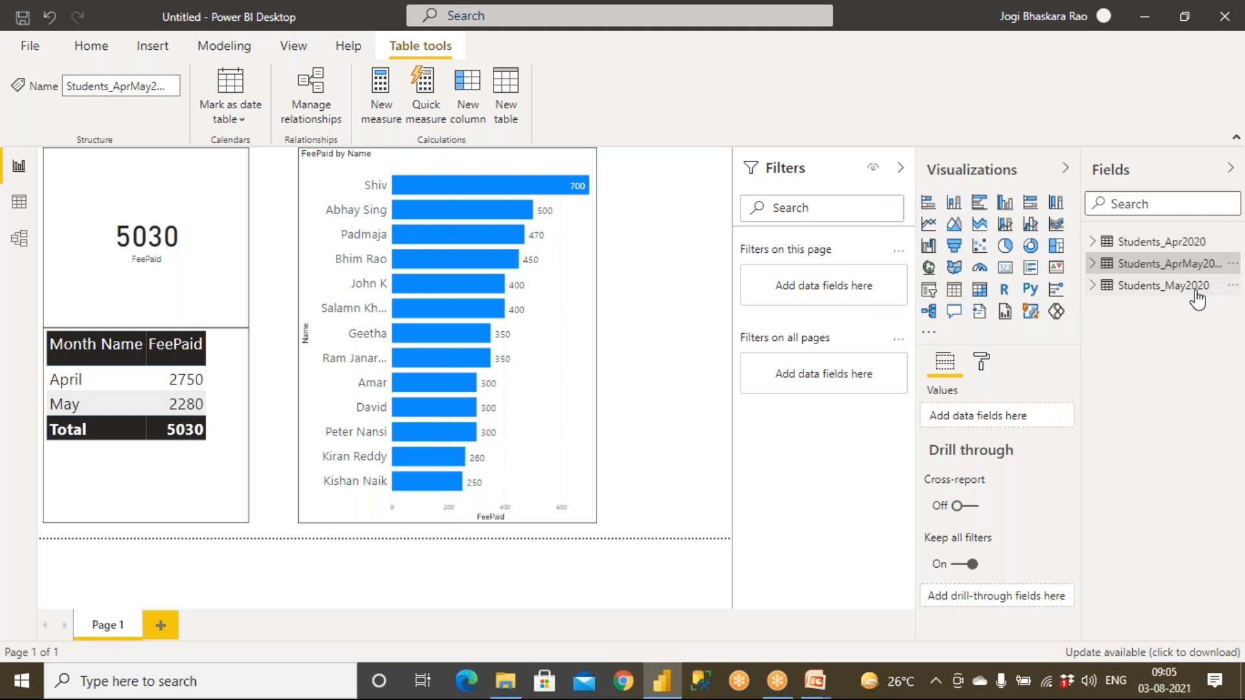
pyautogui.click(1193, 290)
pyautogui.click(1187, 248)
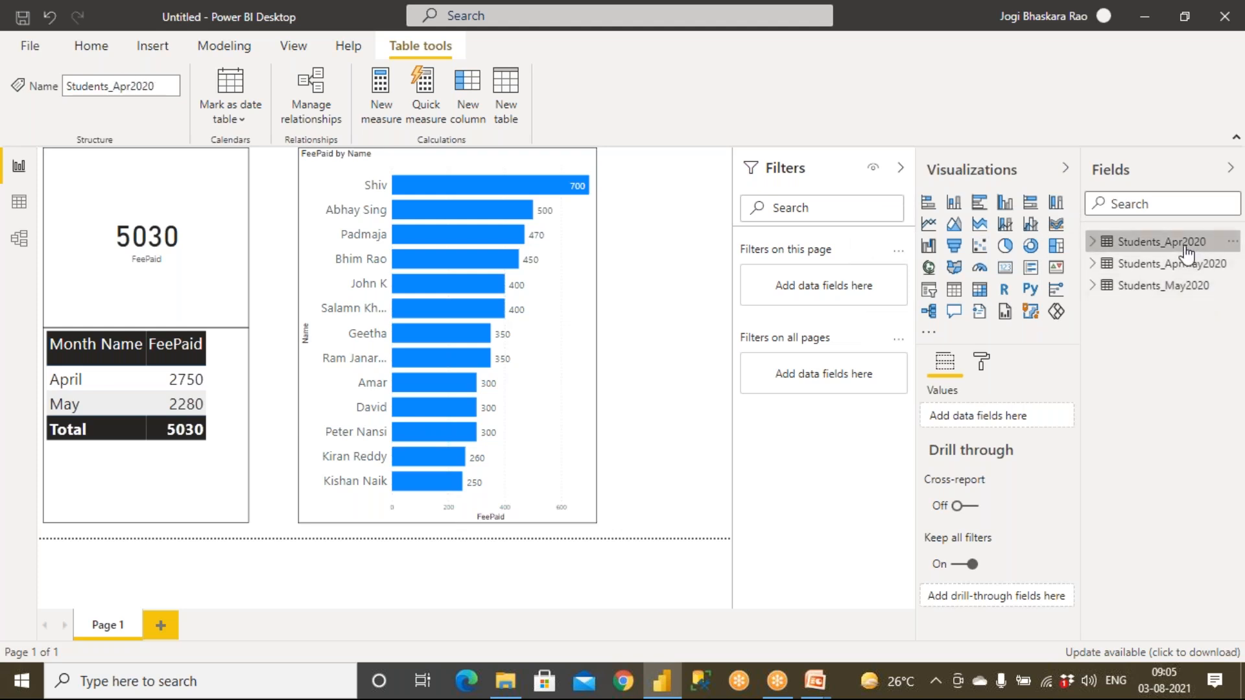
pyautogui.click(1190, 287)
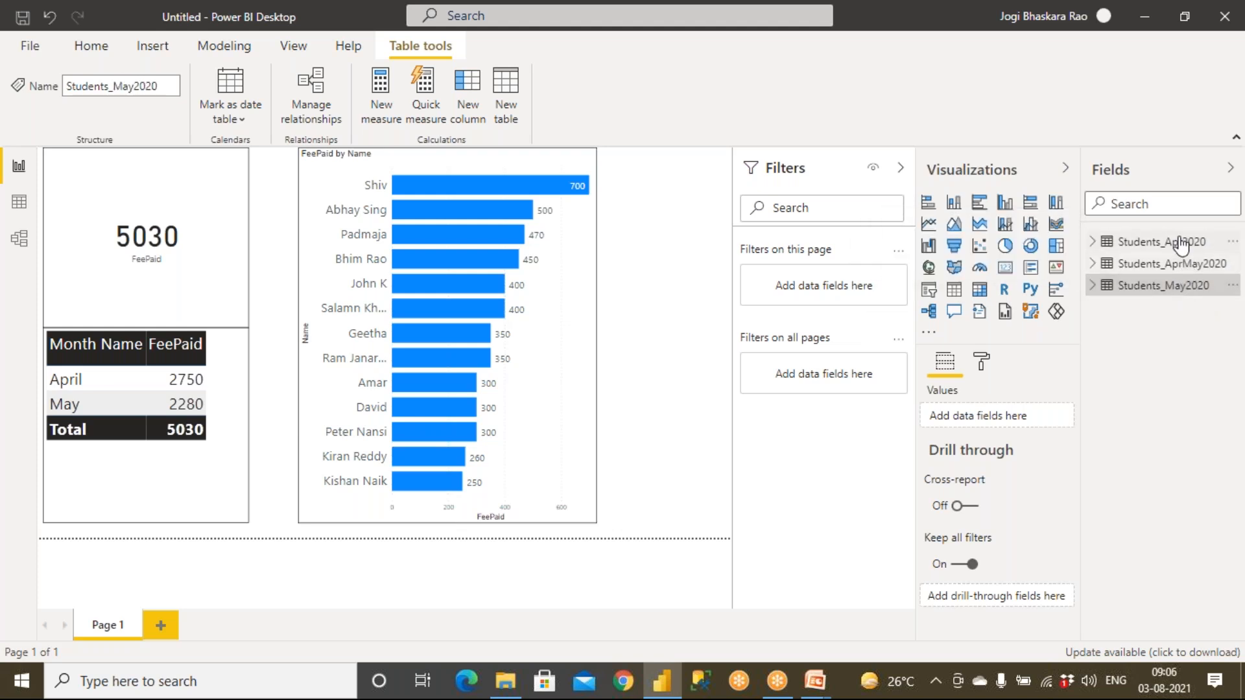
pyautogui.click(1178, 242)
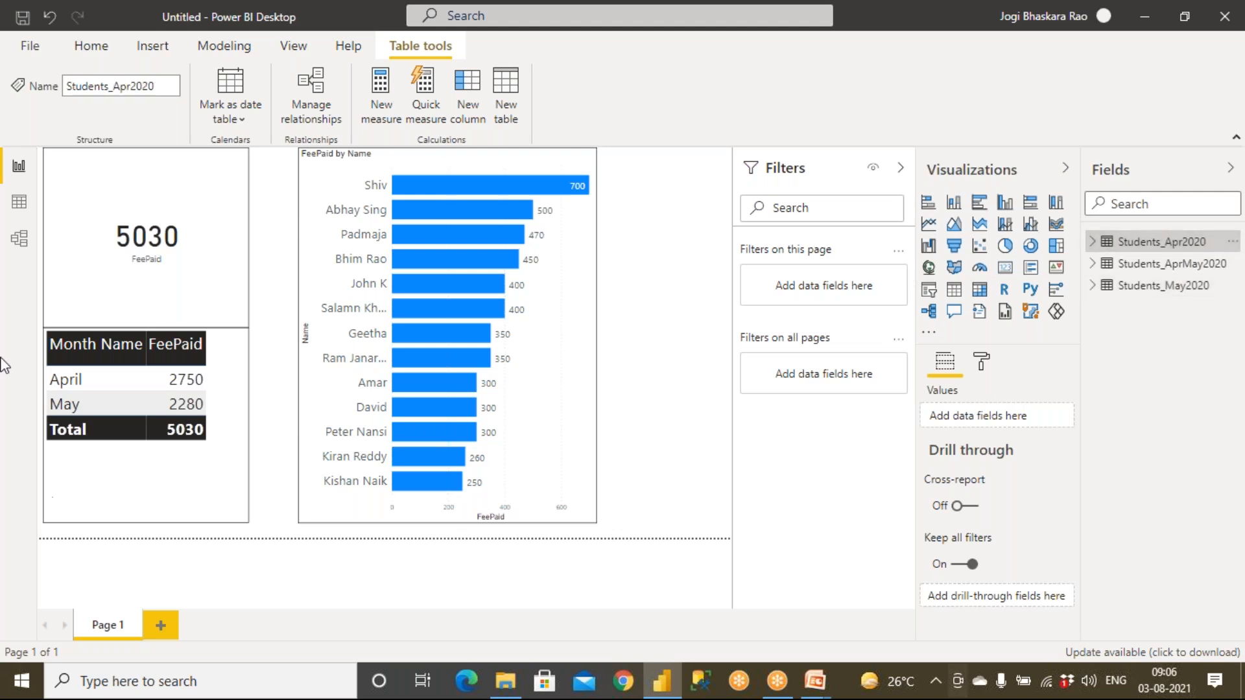
# - Open the report's queries in the Power Query Editor
pyautogui.click(91, 45)
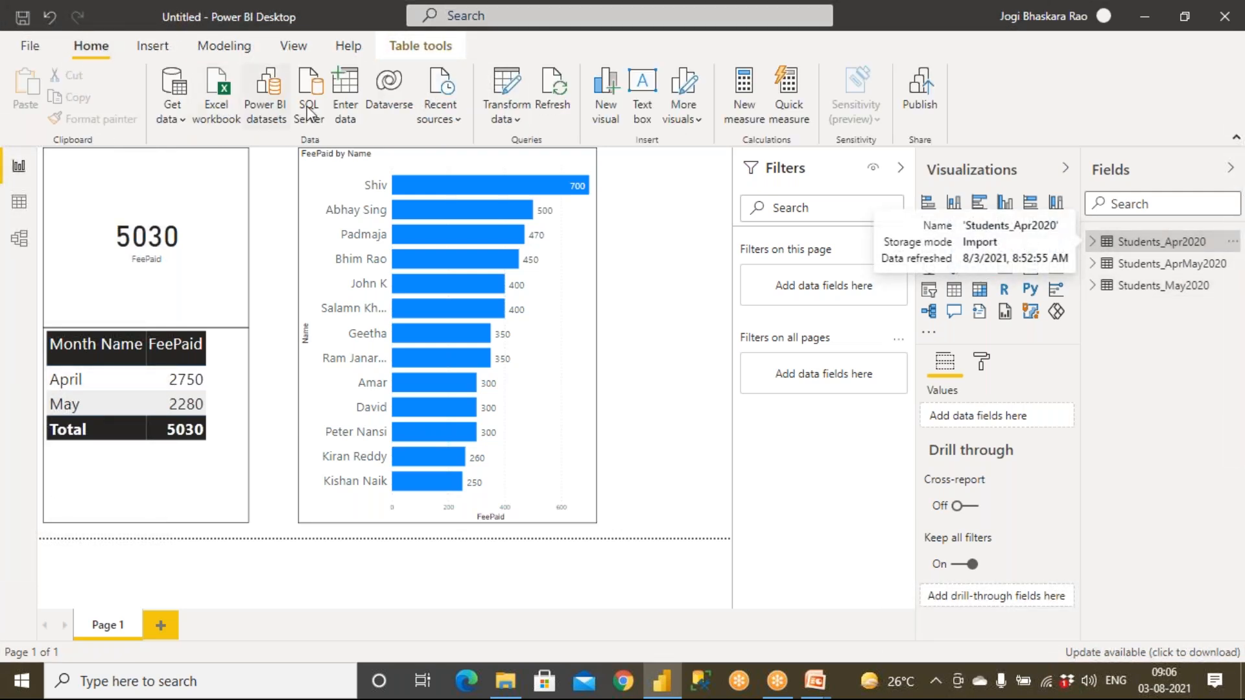
pyautogui.click(498, 119)
pyautogui.click(518, 149)
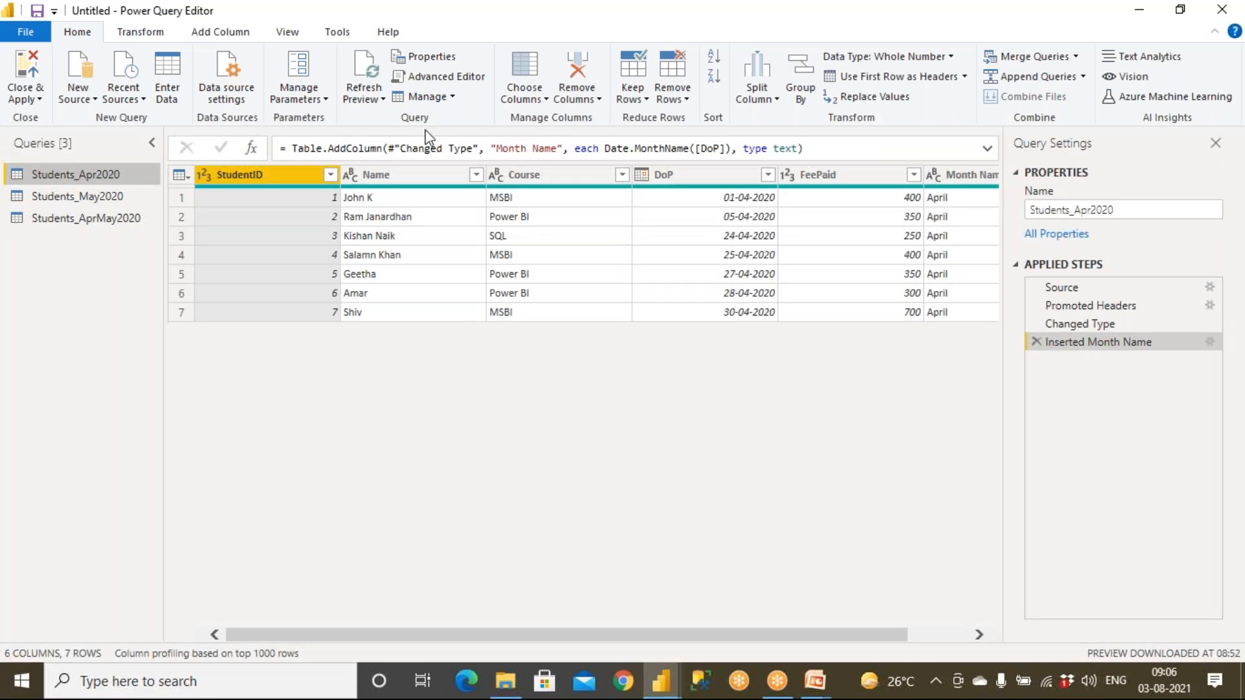
# - Try to delete the source queries Students_Apr2020 and Students_May2020
pyautogui.rightClick(42, 171)
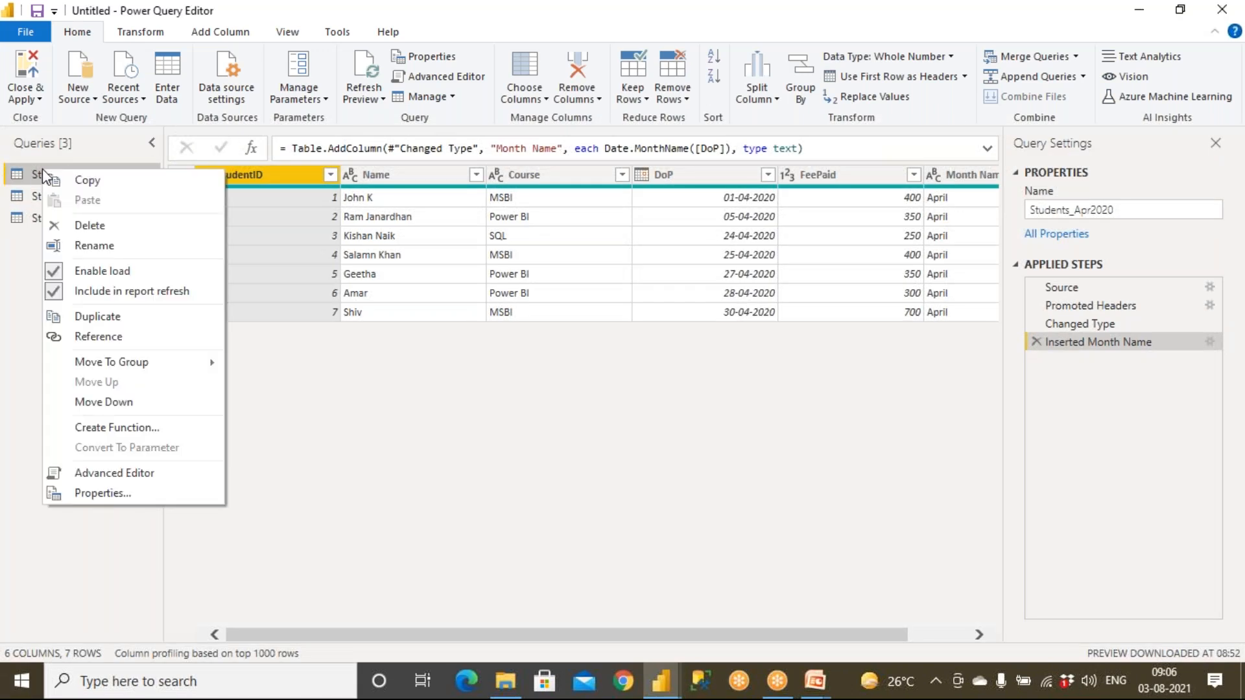
pyautogui.click(91, 226)
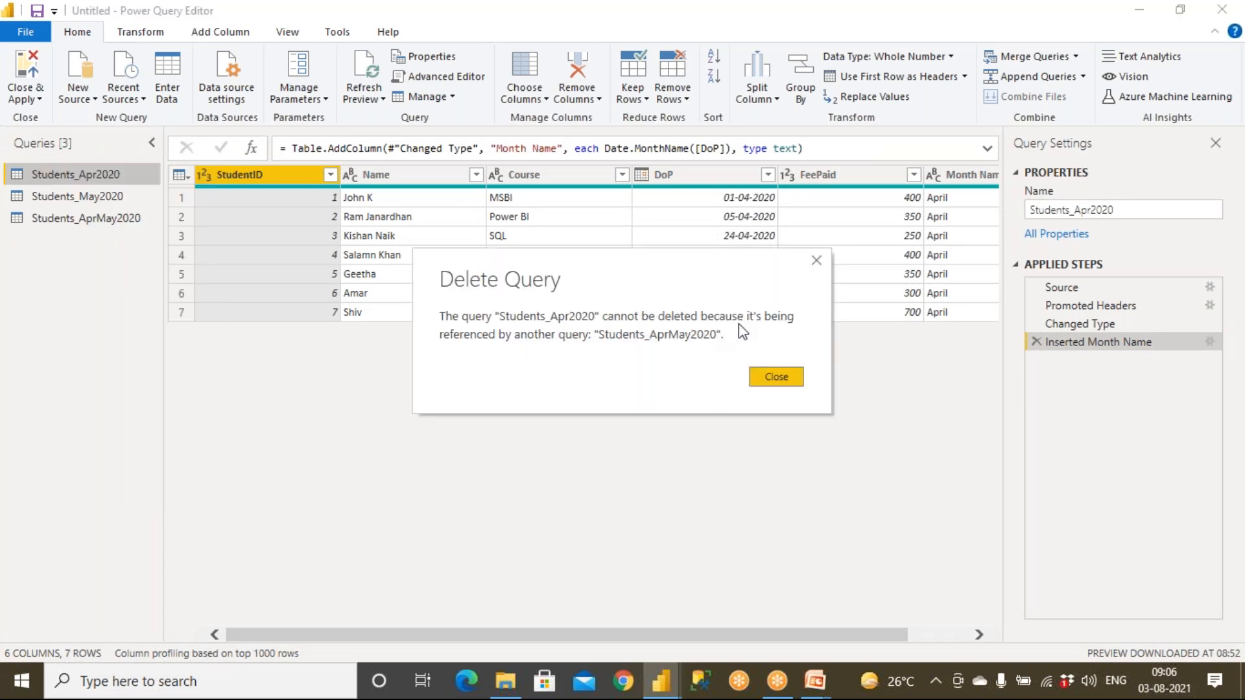
pyautogui.click(769, 373)
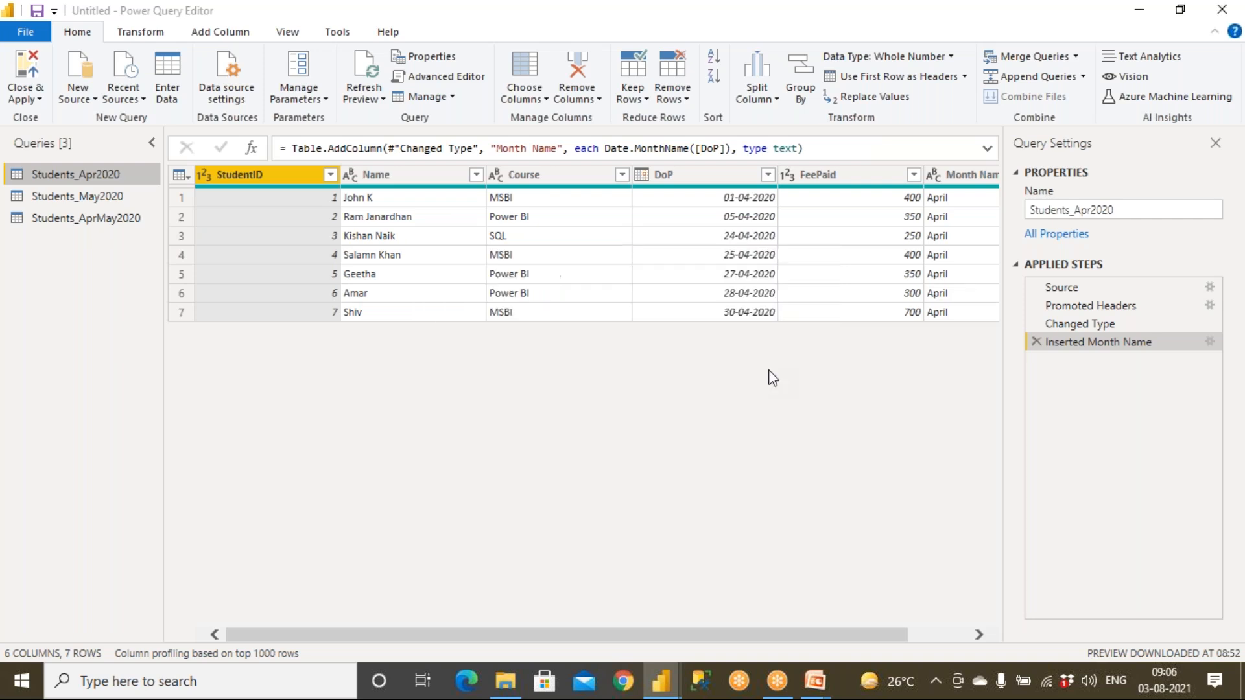
pyautogui.click(107, 197)
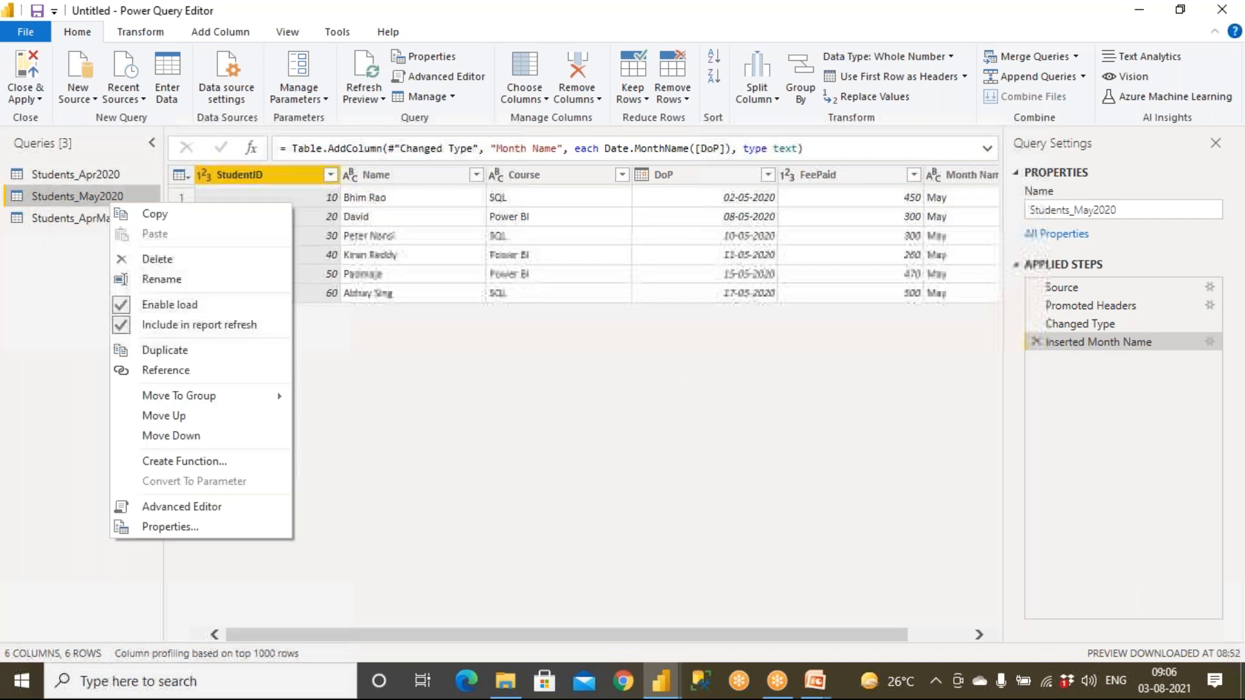
pyautogui.click(130, 258)
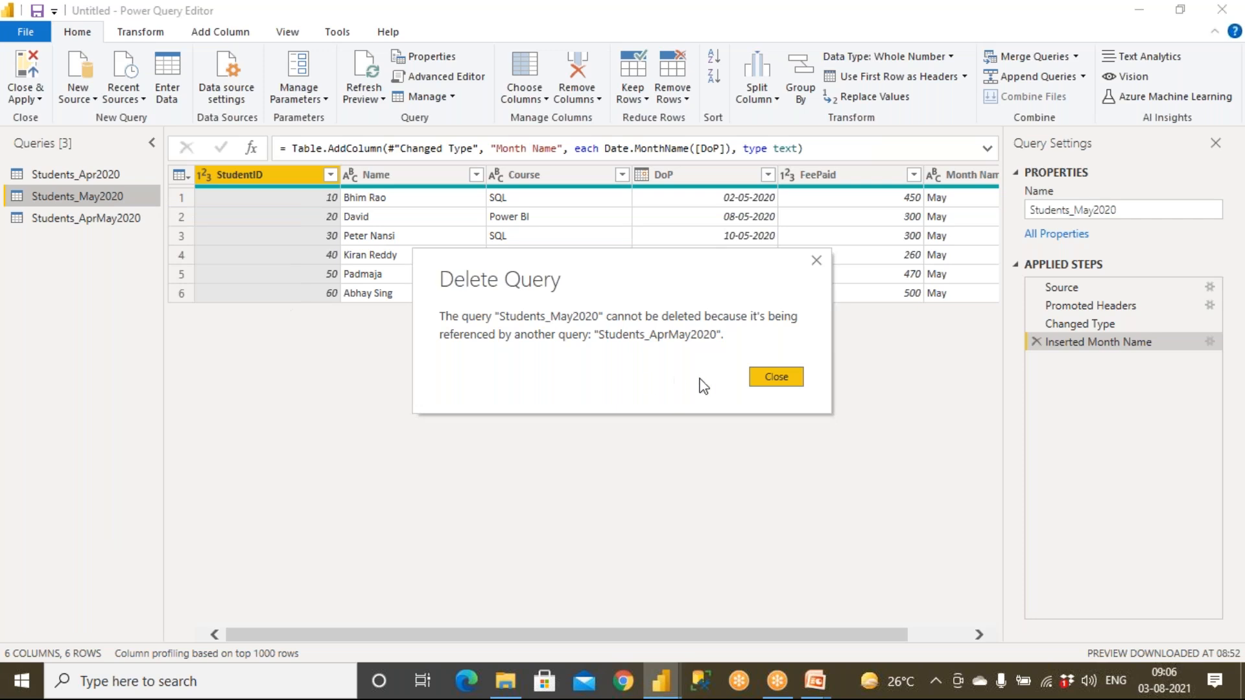
pyautogui.click(755, 377)
# - Disable loading of the Students_Apr2020 and Students_May2020 queries, accepting the data loss, and apply the changes to the report
pyautogui.click(94, 176)
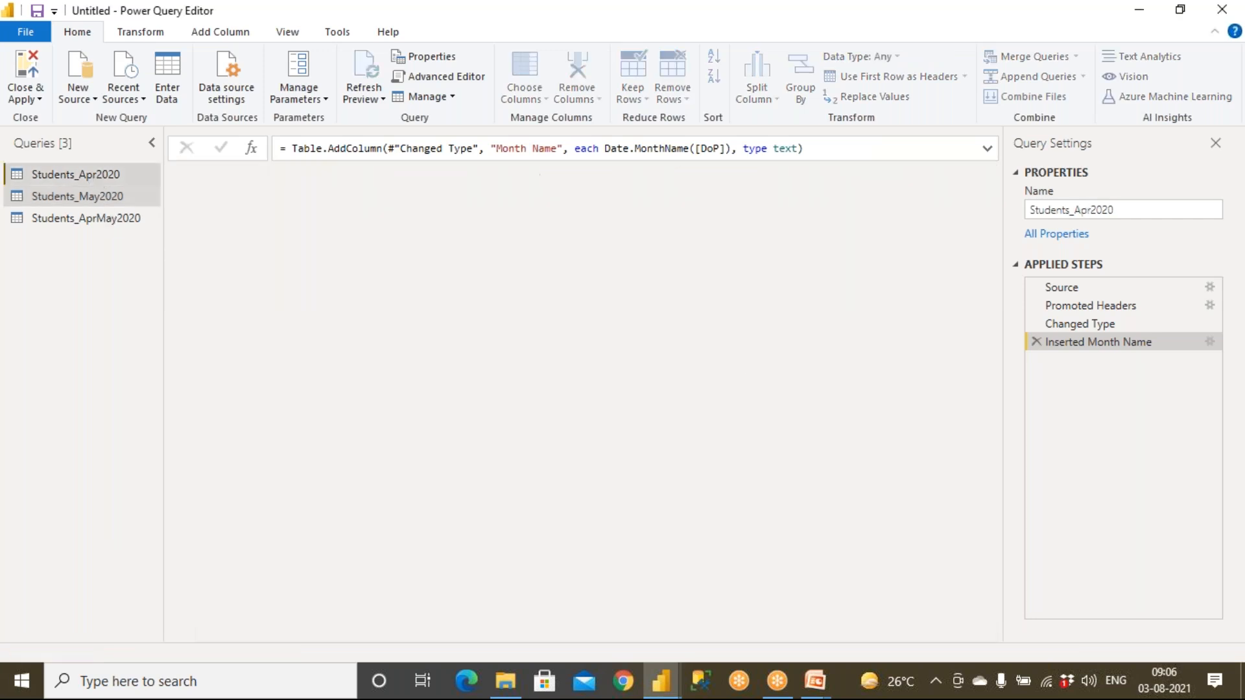
pyautogui.rightClick(94, 177)
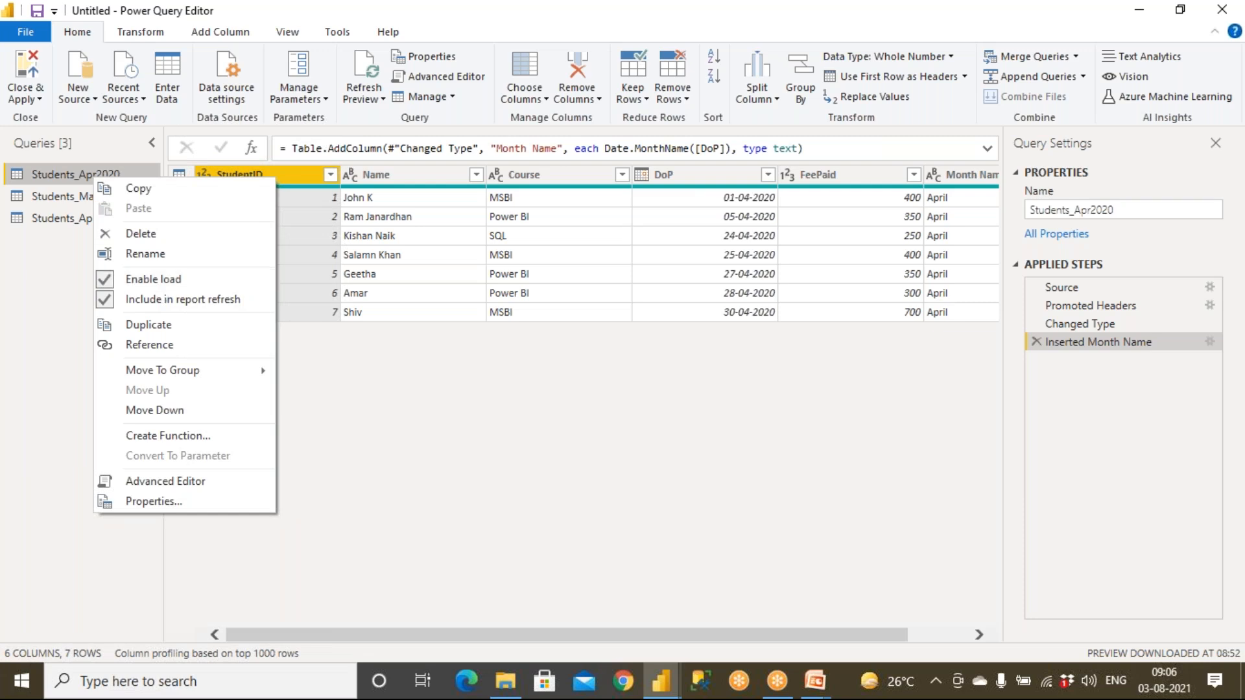
pyautogui.click(156, 282)
pyautogui.click(680, 378)
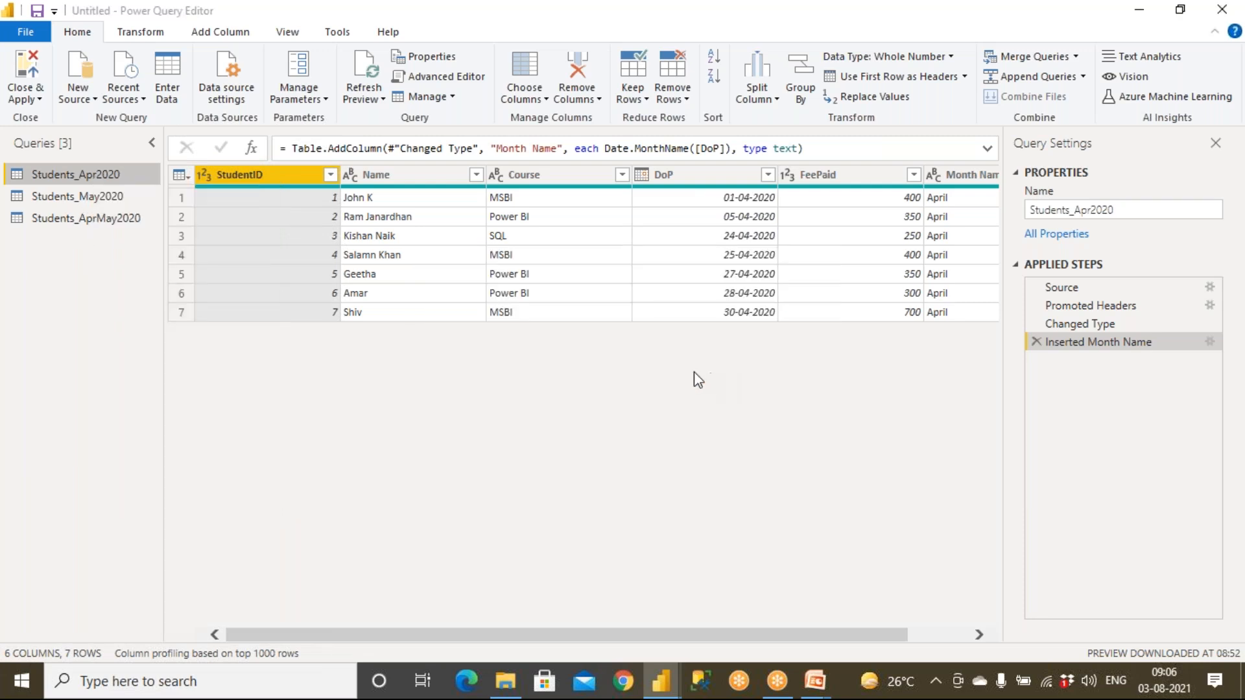
pyautogui.rightClick(60, 198)
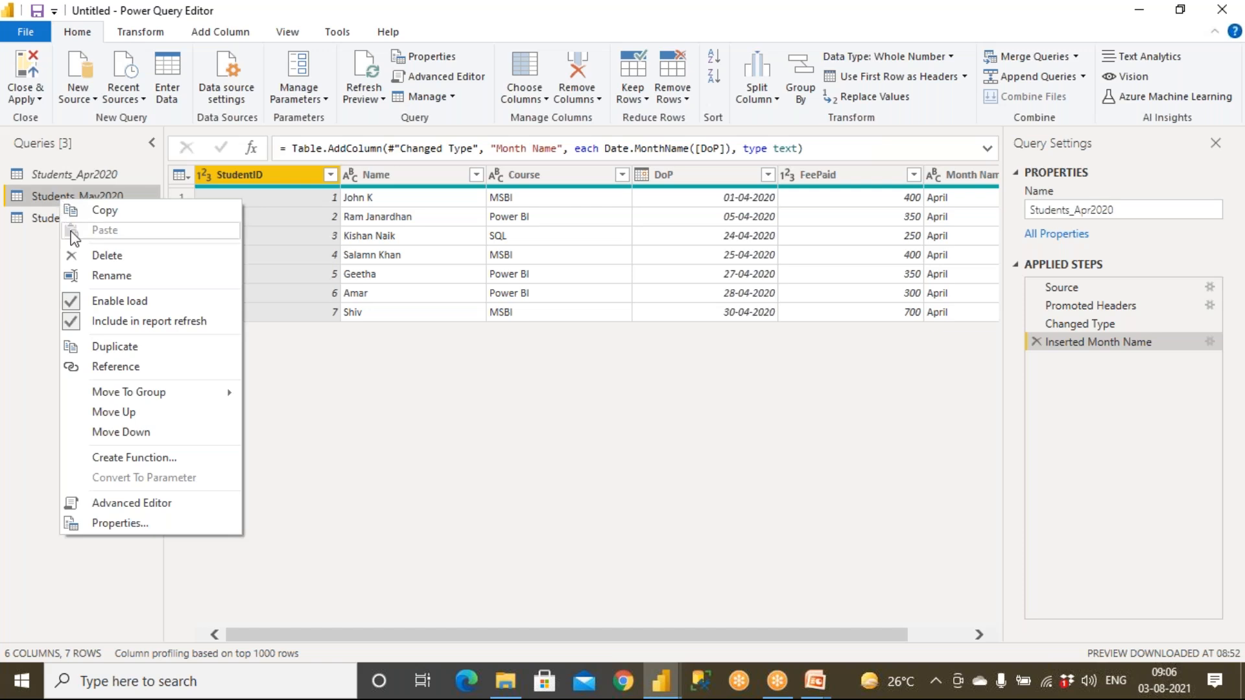
pyautogui.click(116, 301)
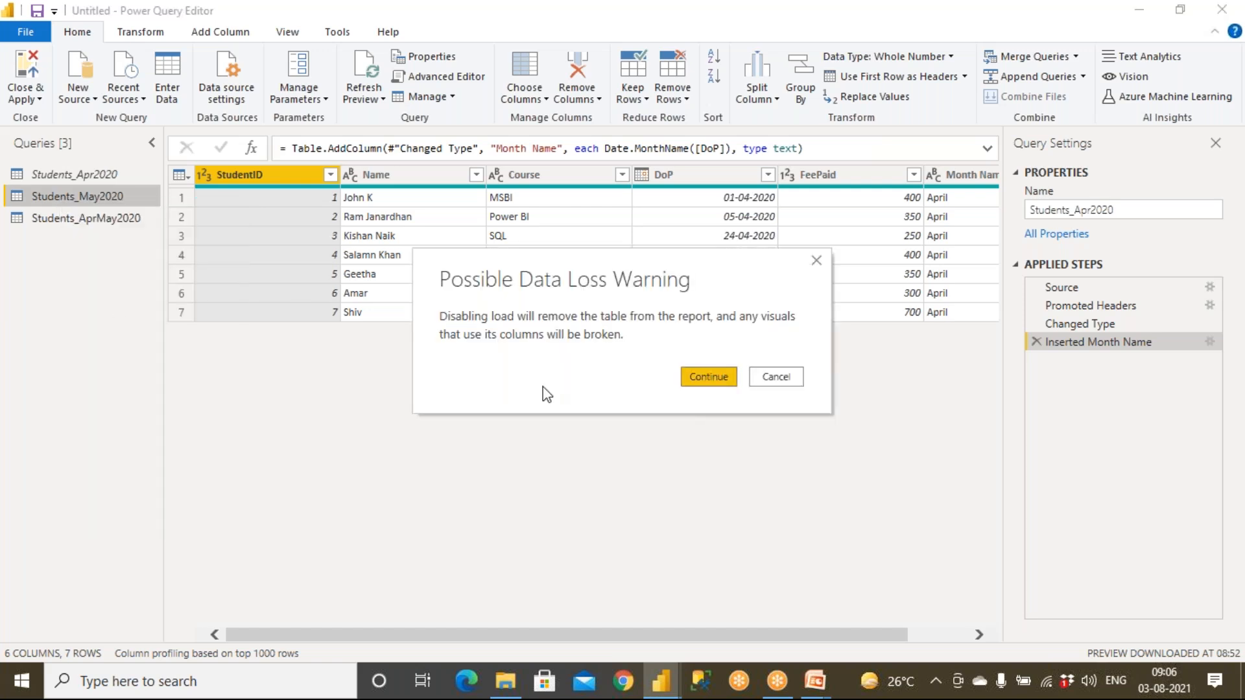
pyautogui.click(702, 379)
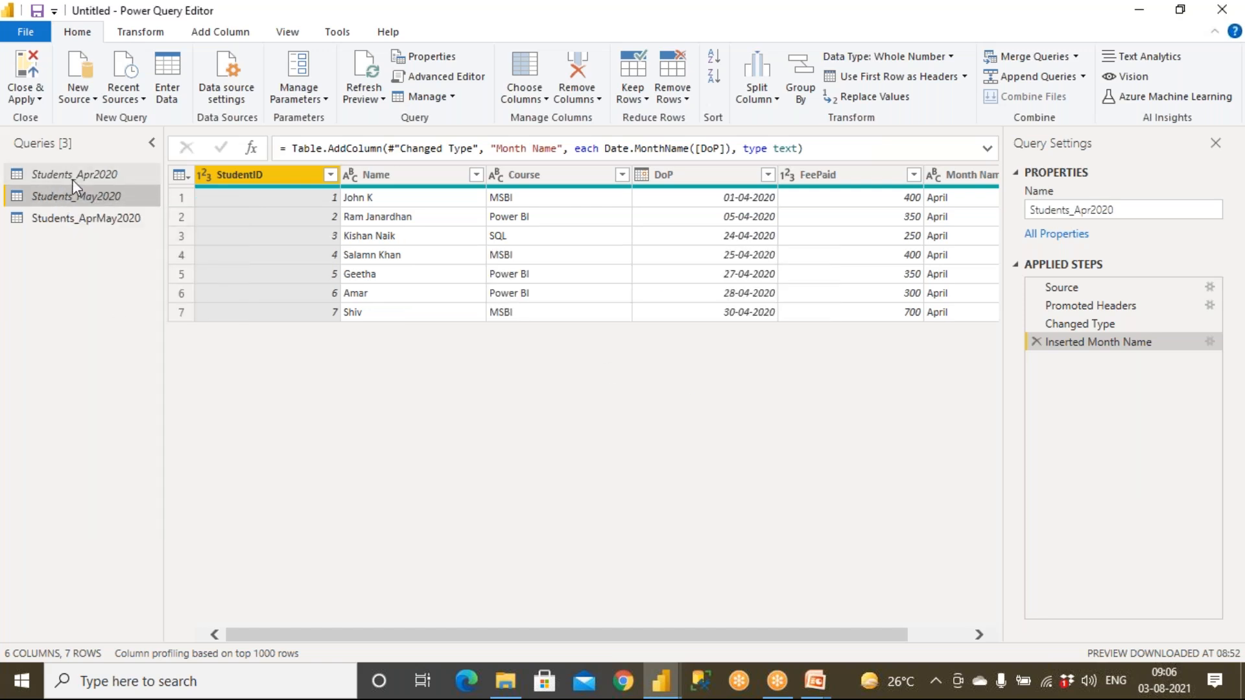
pyautogui.click(25, 65)
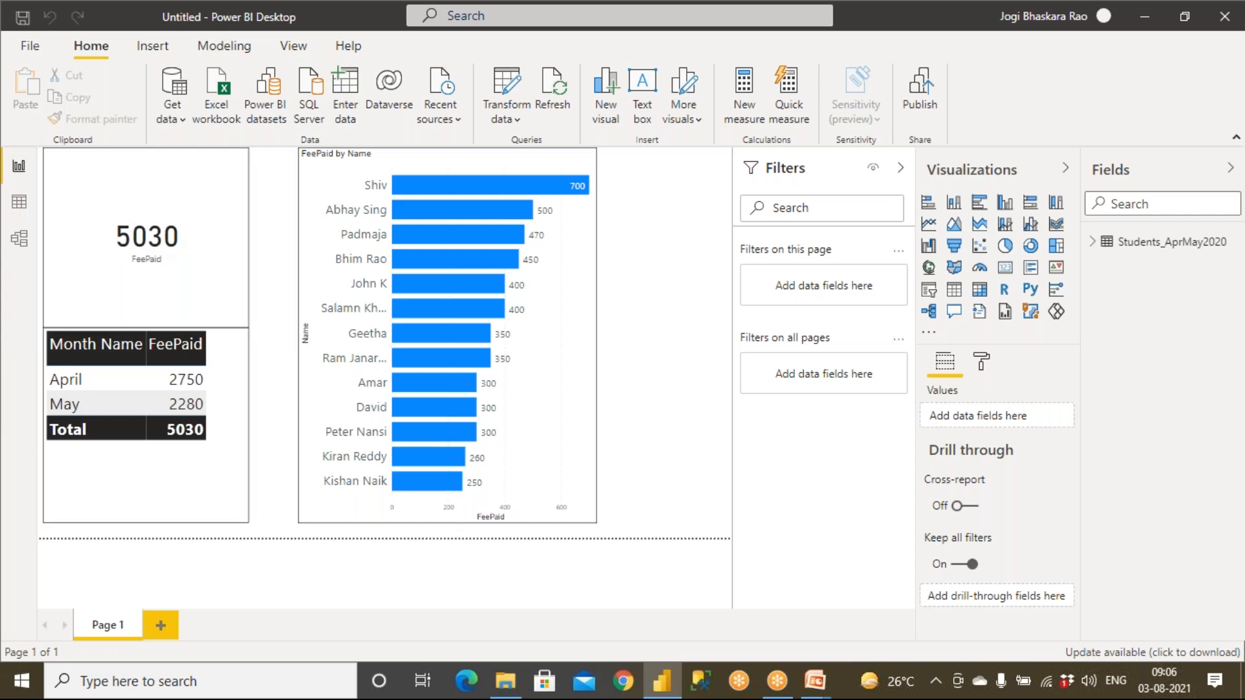
# - Expand the Students_AprMay2020 fields and review the table's rows in the data view before returning to the report
pyautogui.click(1099, 245)
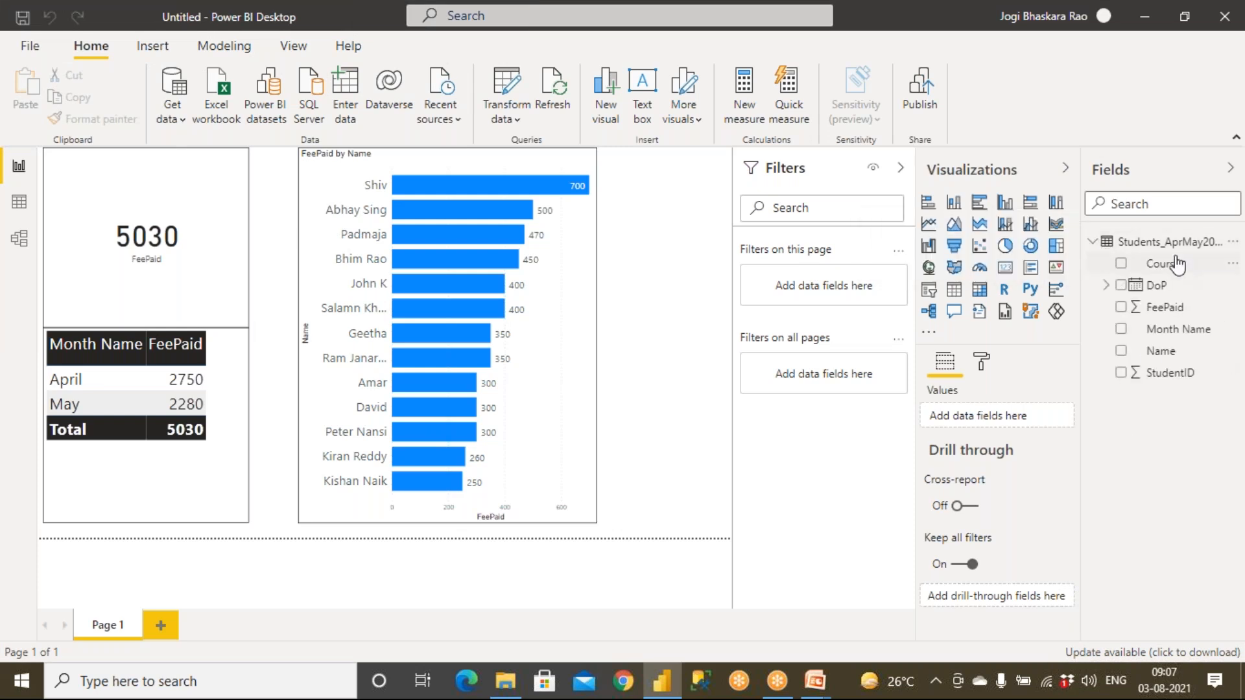
pyautogui.click(19, 202)
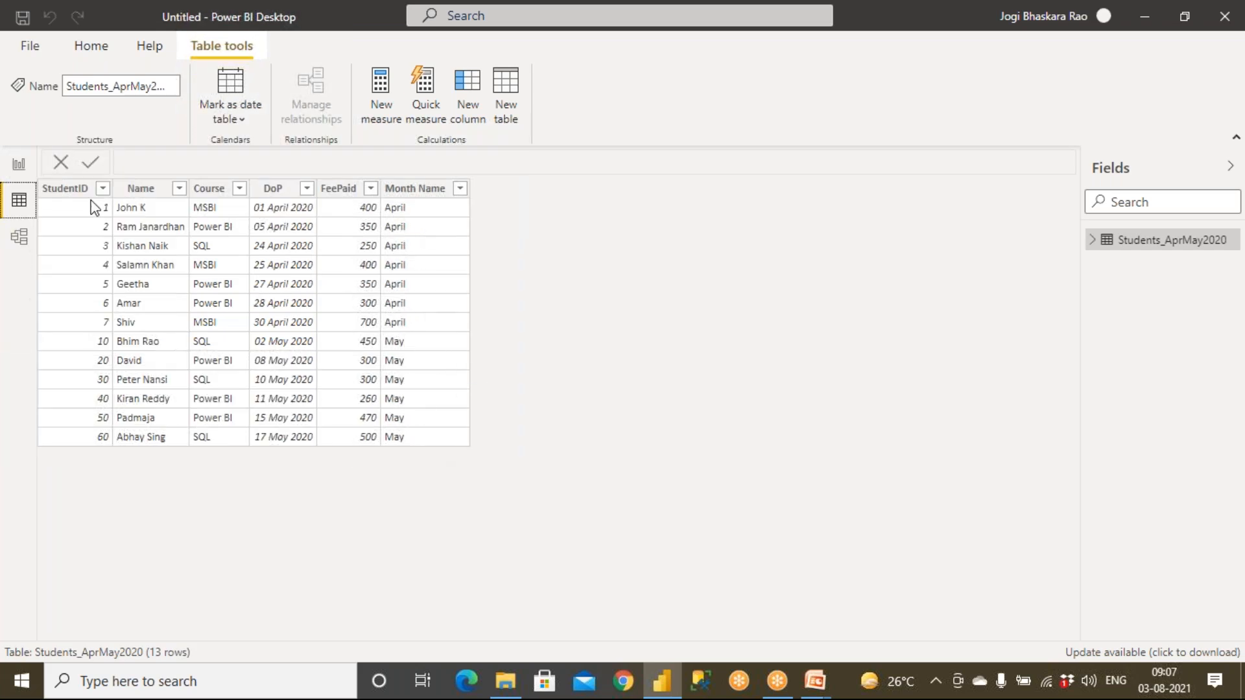
pyautogui.click(19, 166)
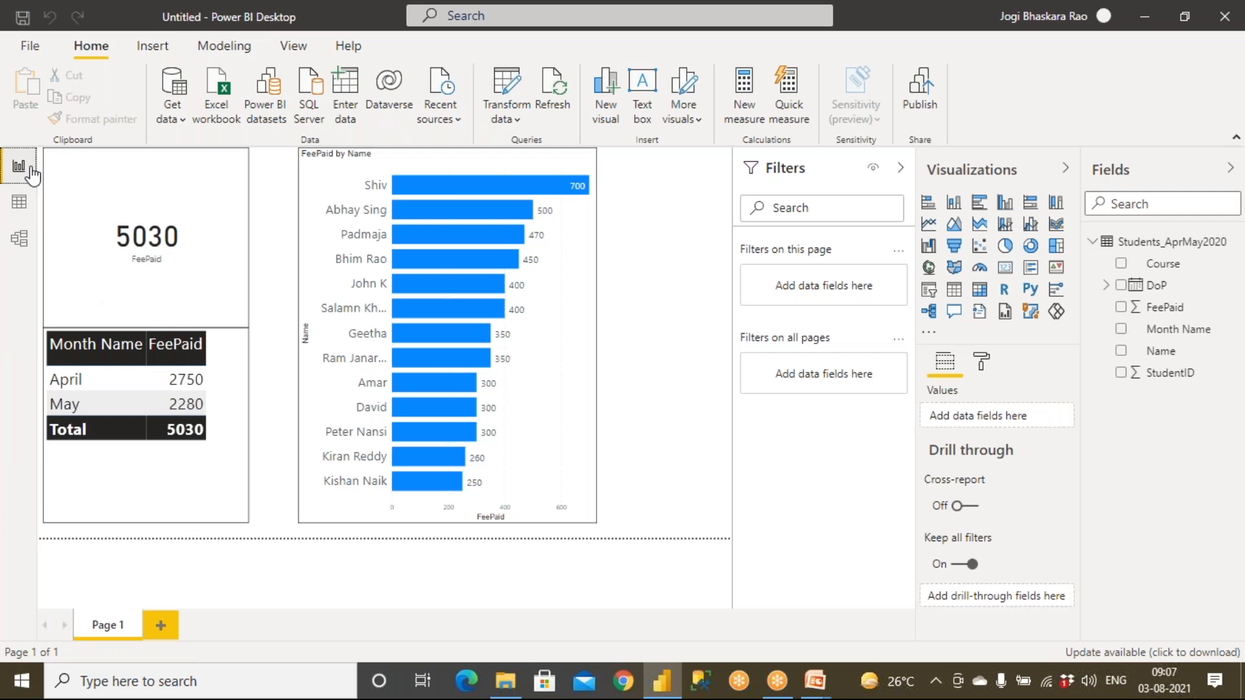
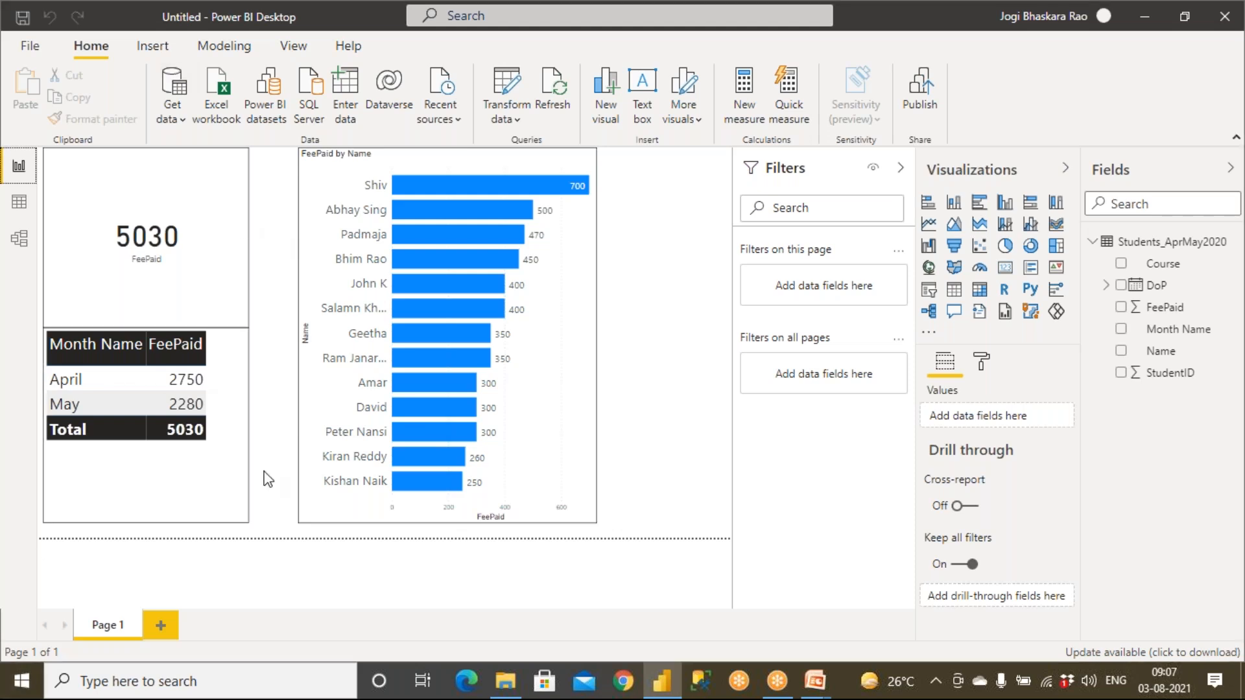
# - Switch to File Explorer, examine Students_June2020 from the StudentsPayments folder in Excel with the DoP column widened, and close it without saving
pyautogui.click(506, 681)
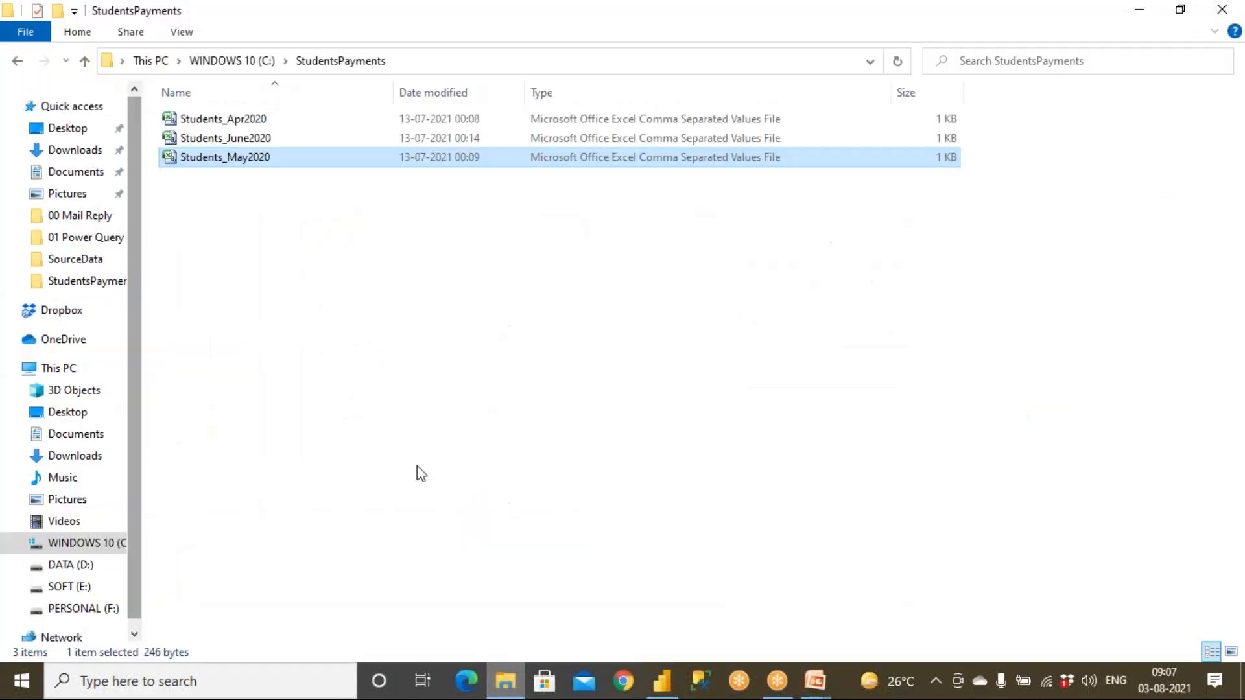
pyautogui.click(263, 122)
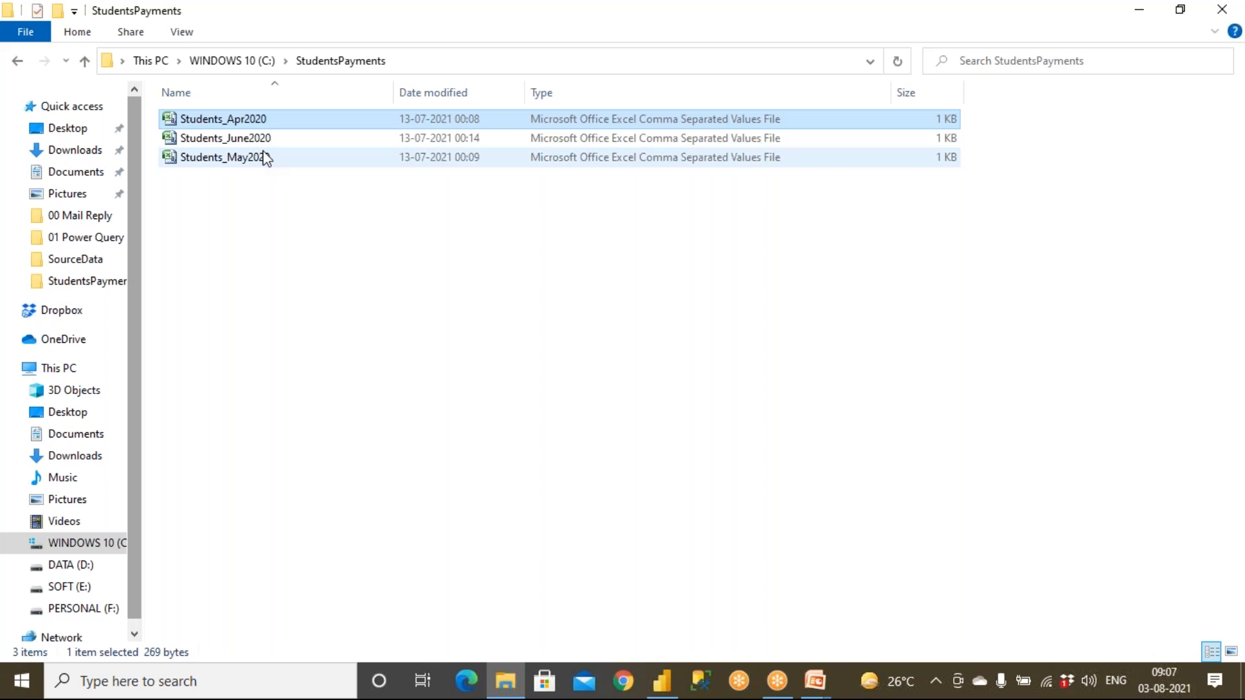
pyautogui.click(265, 157)
pyautogui.click(261, 140)
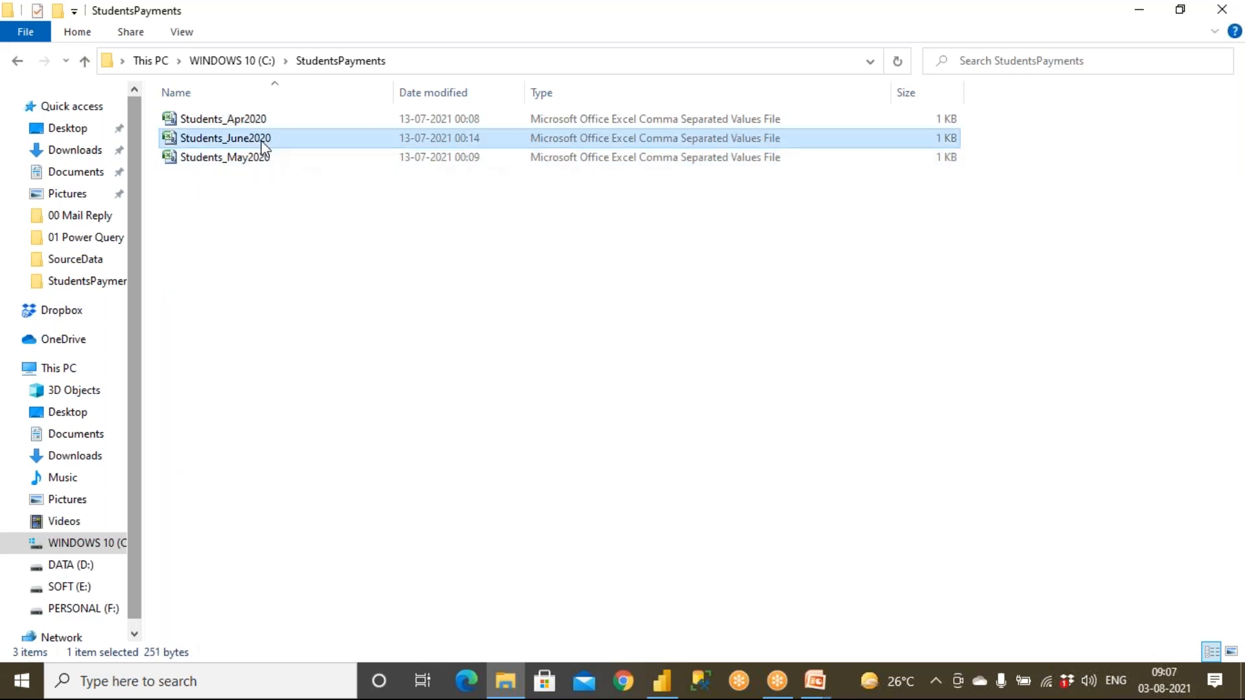
pyautogui.doubleClick(264, 143)
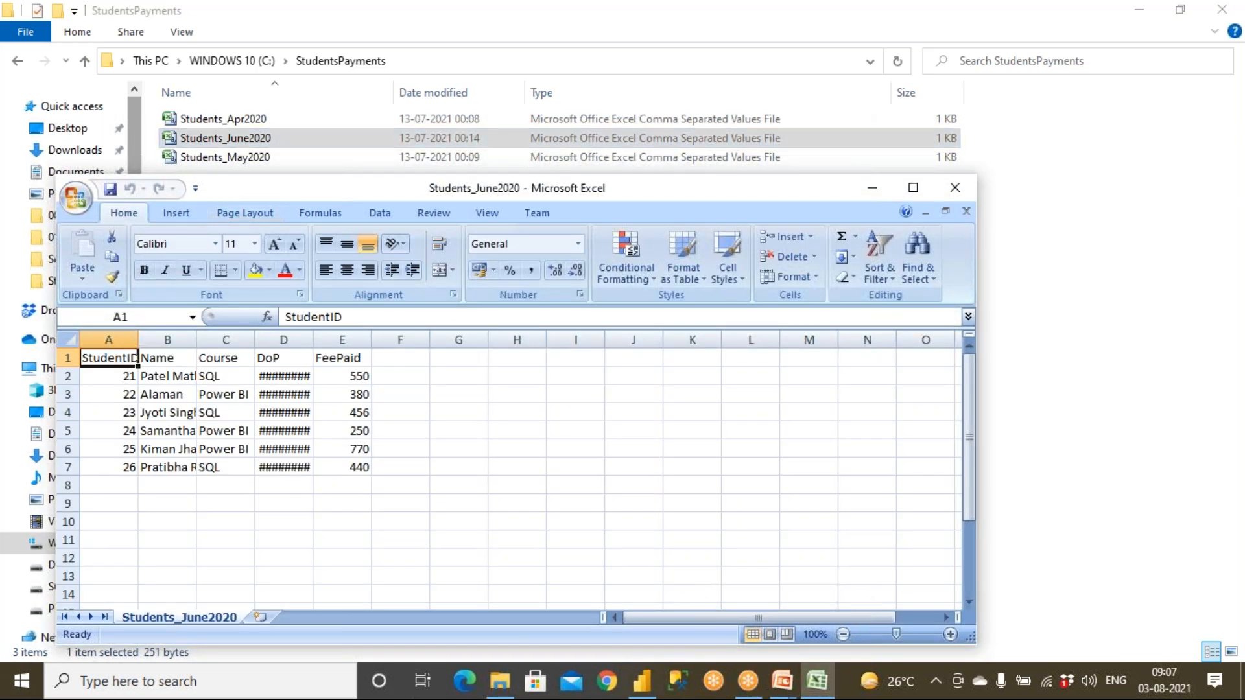
pyautogui.doubleClick(319, 338)
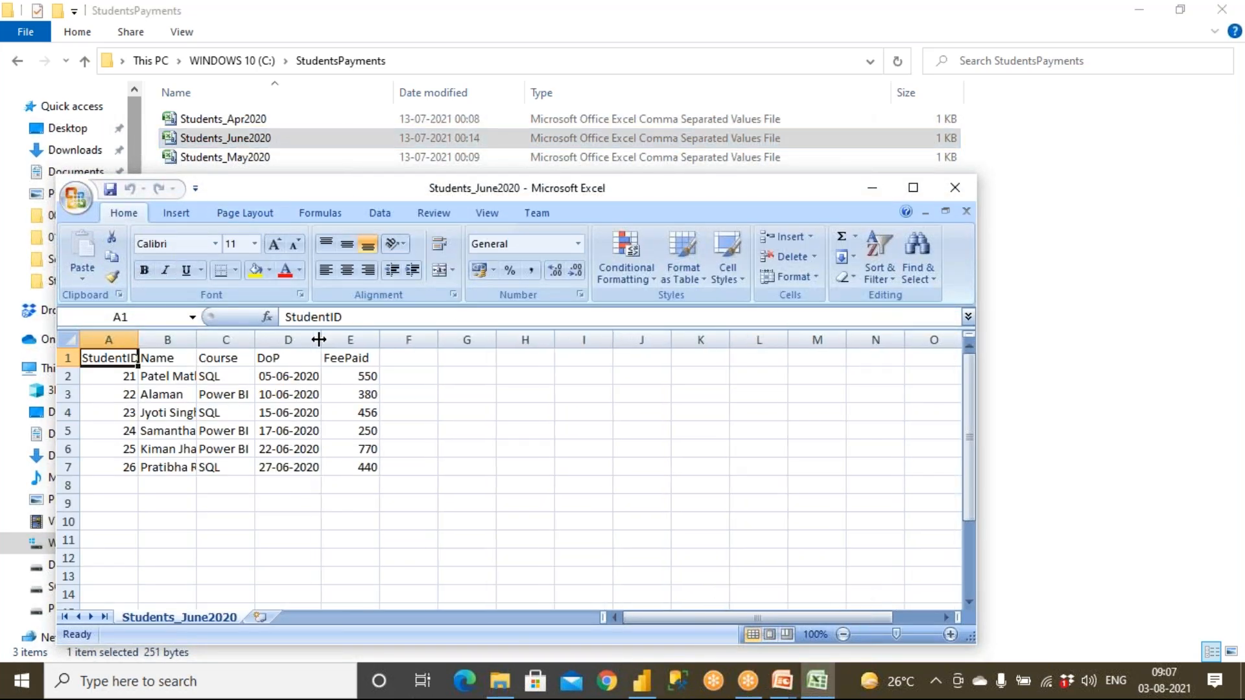
pyautogui.click(960, 199)
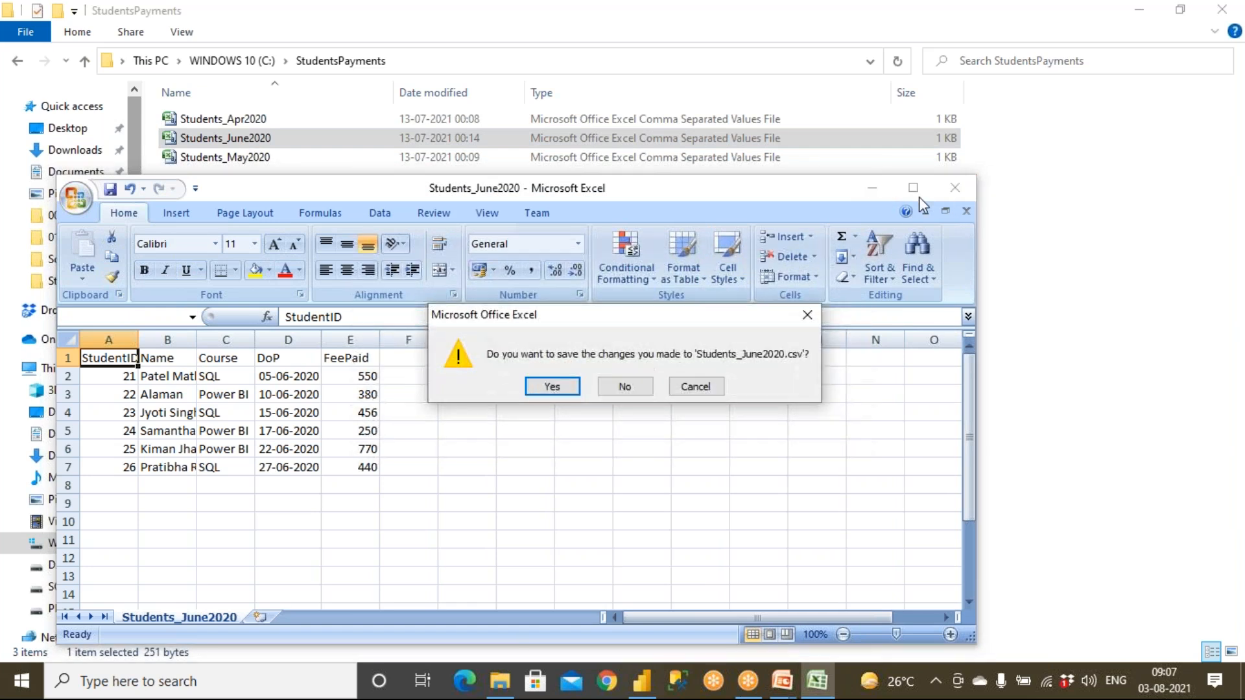
pyautogui.click(626, 387)
# - Switch back to Power BI Desktop and import Students_June2020.csv as a new text/CSV query in the Power Query Editor
pyautogui.click(654, 678)
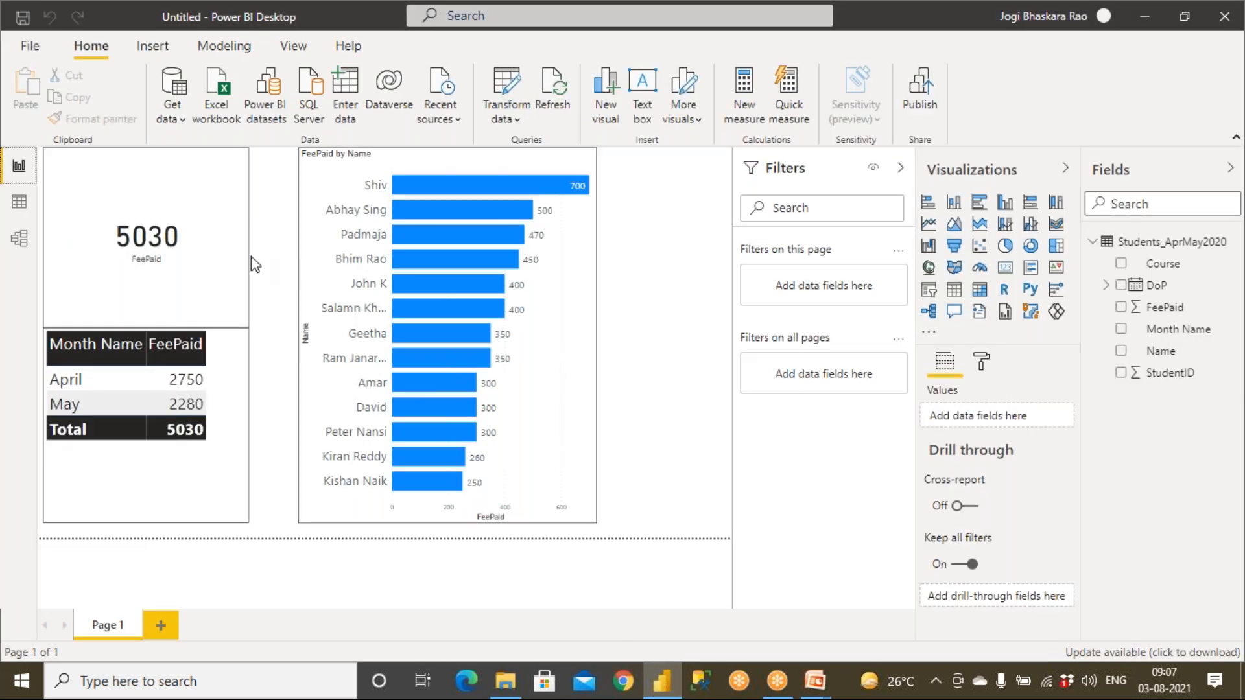
pyautogui.click(507, 116)
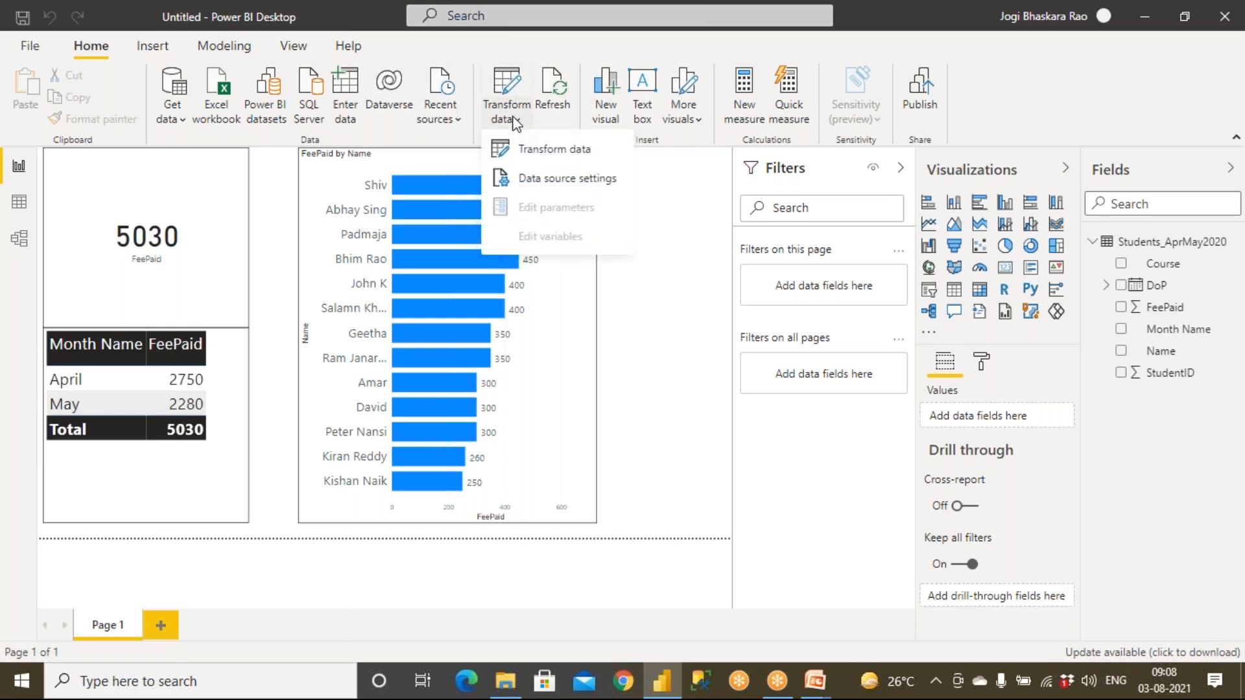
pyautogui.click(520, 141)
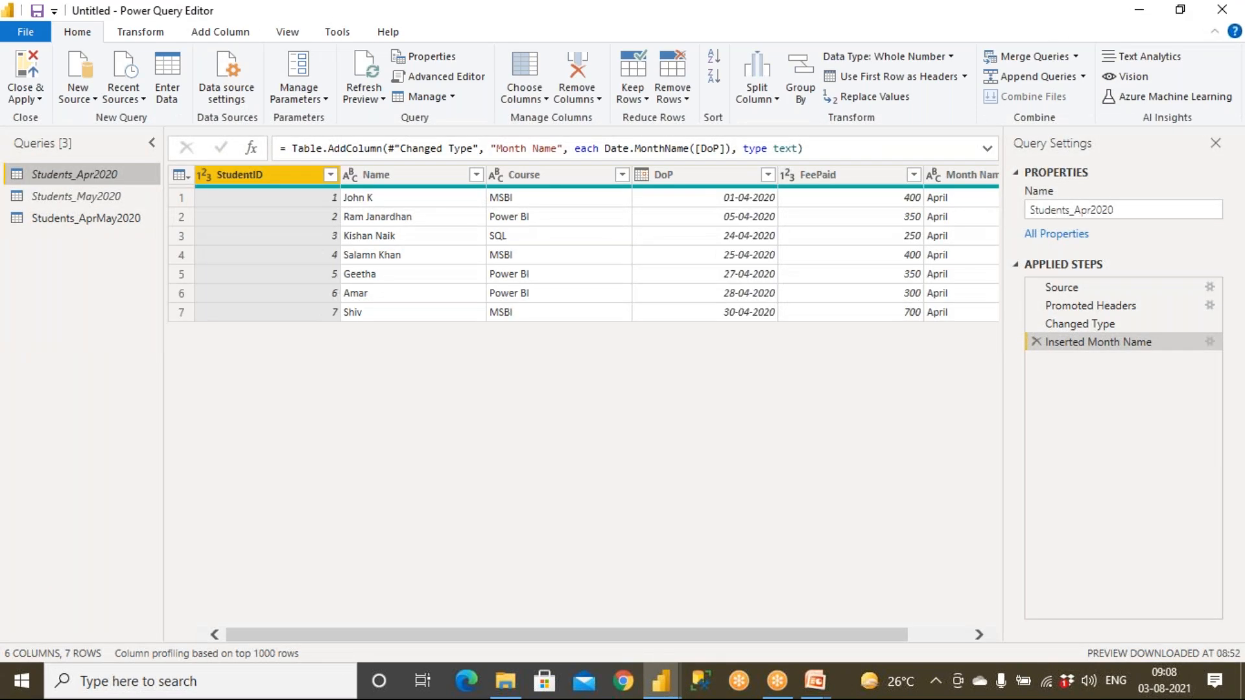
pyautogui.click(74, 97)
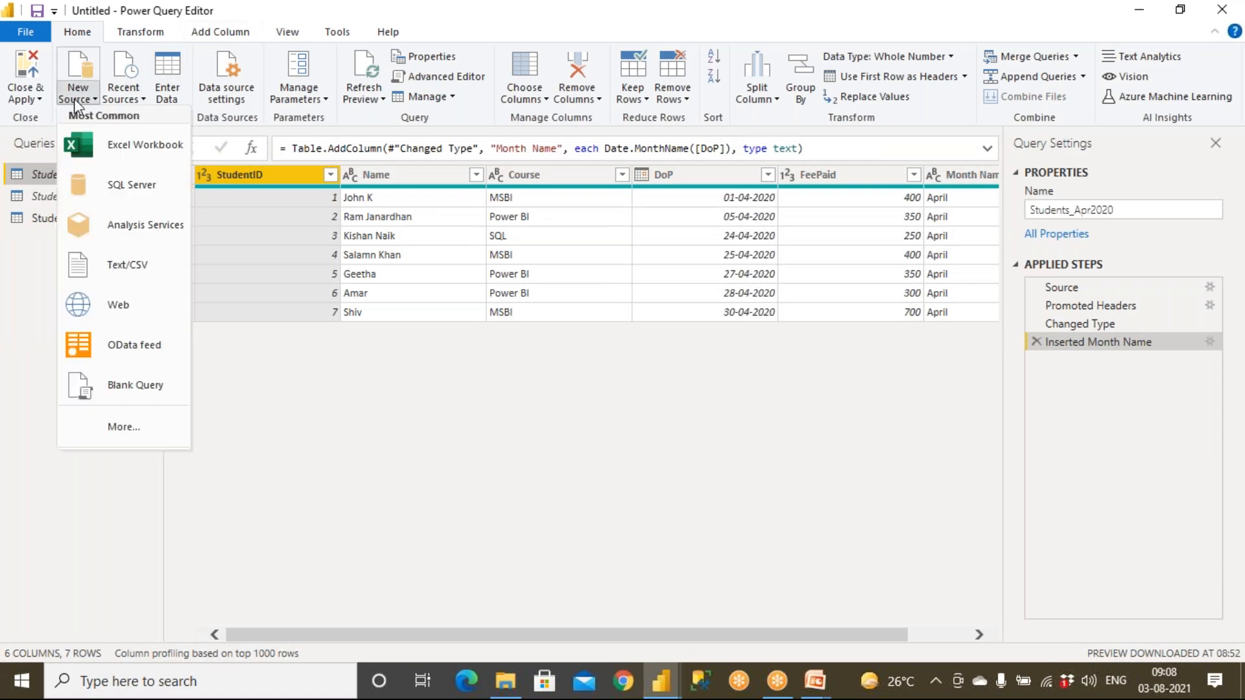
pyautogui.click(127, 266)
pyautogui.doubleClick(255, 153)
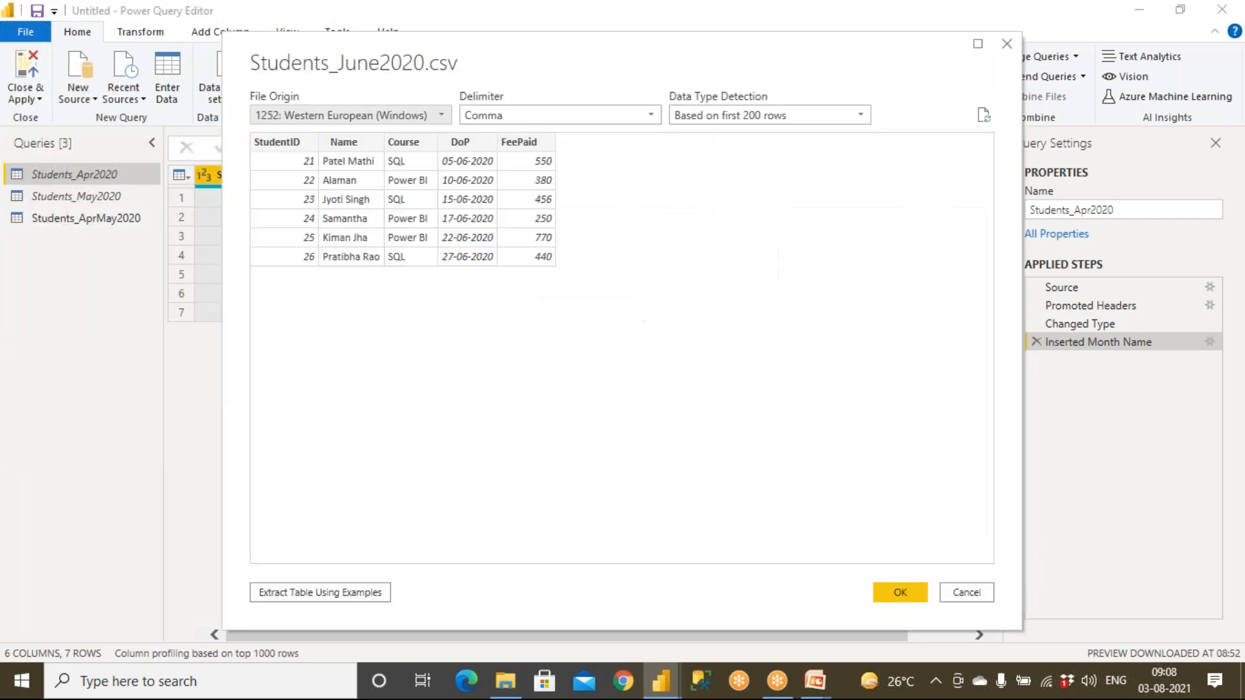
pyautogui.click(885, 591)
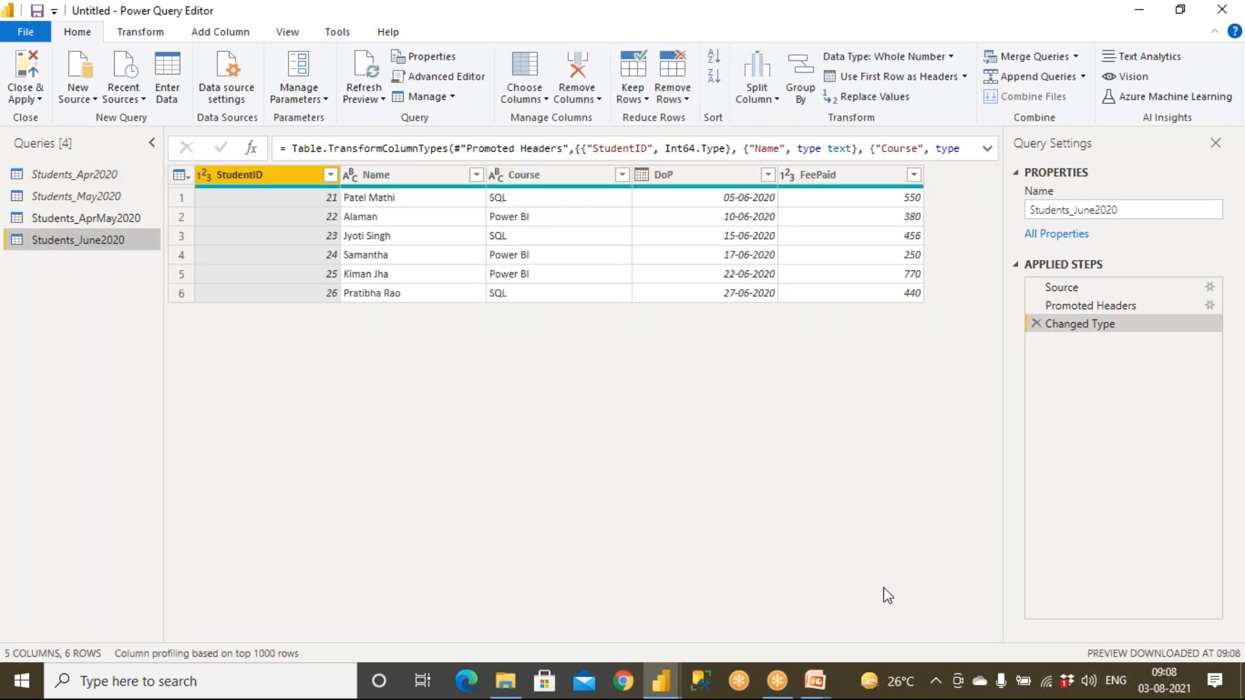
pyautogui.click(889, 8)
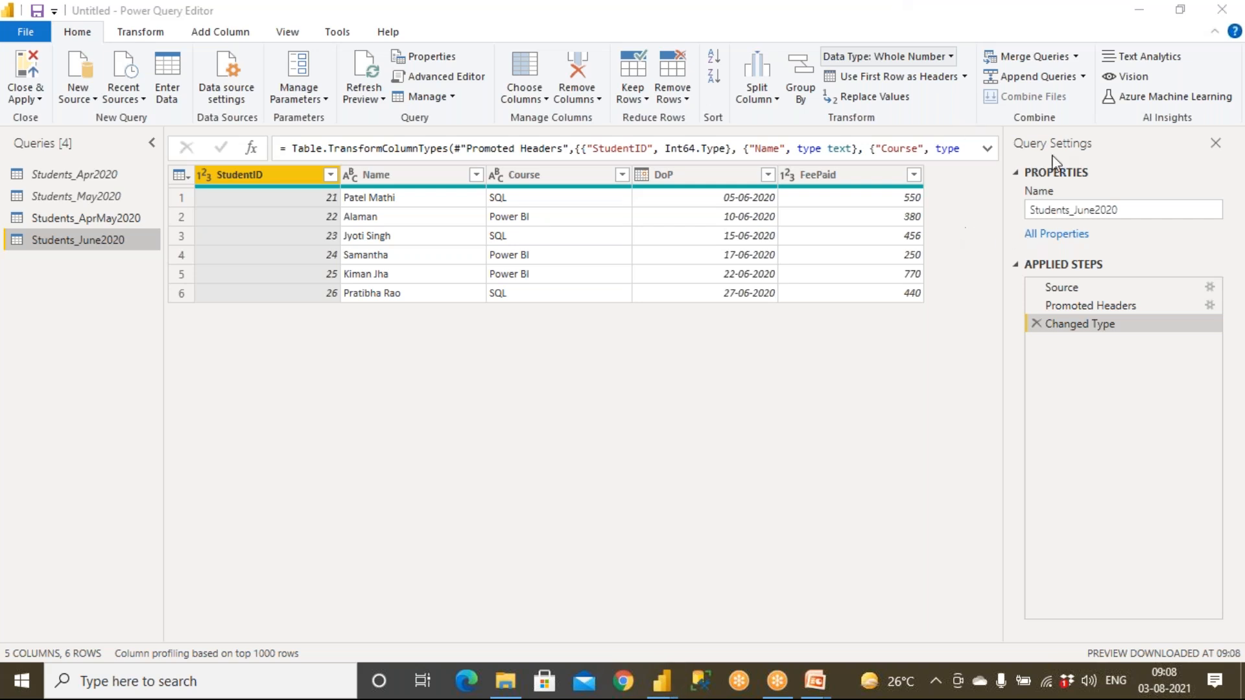
pyautogui.click(1081, 81)
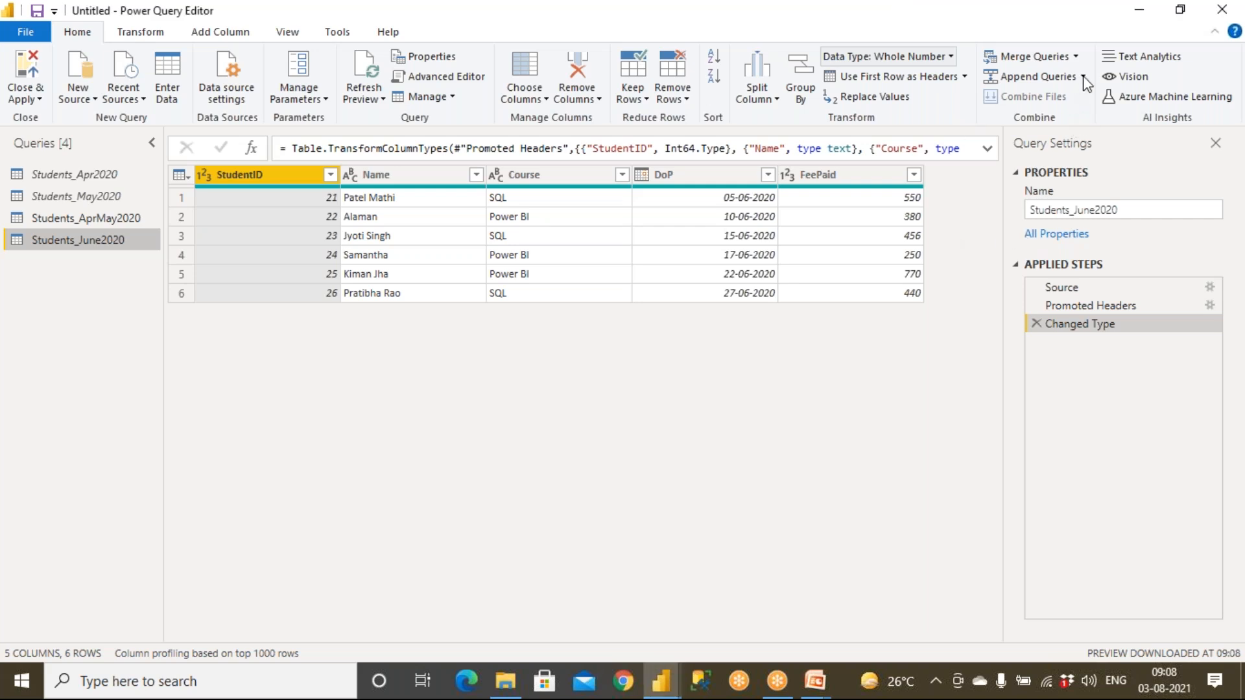
pyautogui.click(1081, 78)
pyautogui.click(1087, 115)
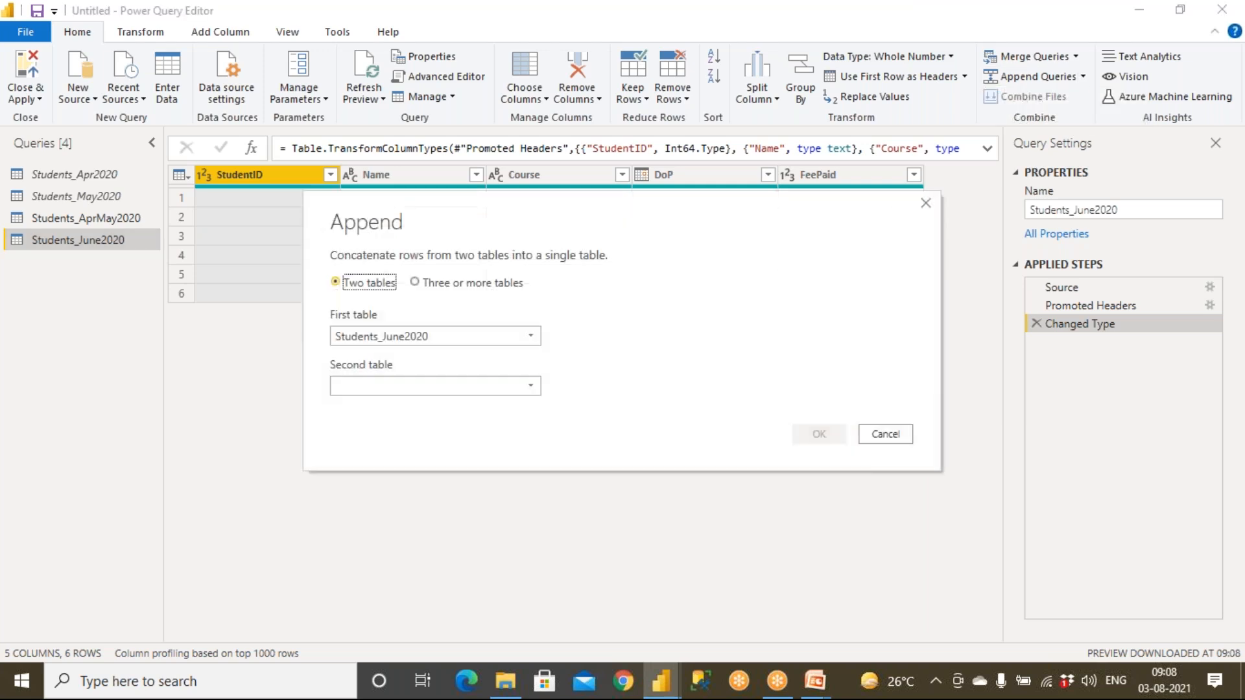
pyautogui.click(435, 282)
pyautogui.click(415, 338)
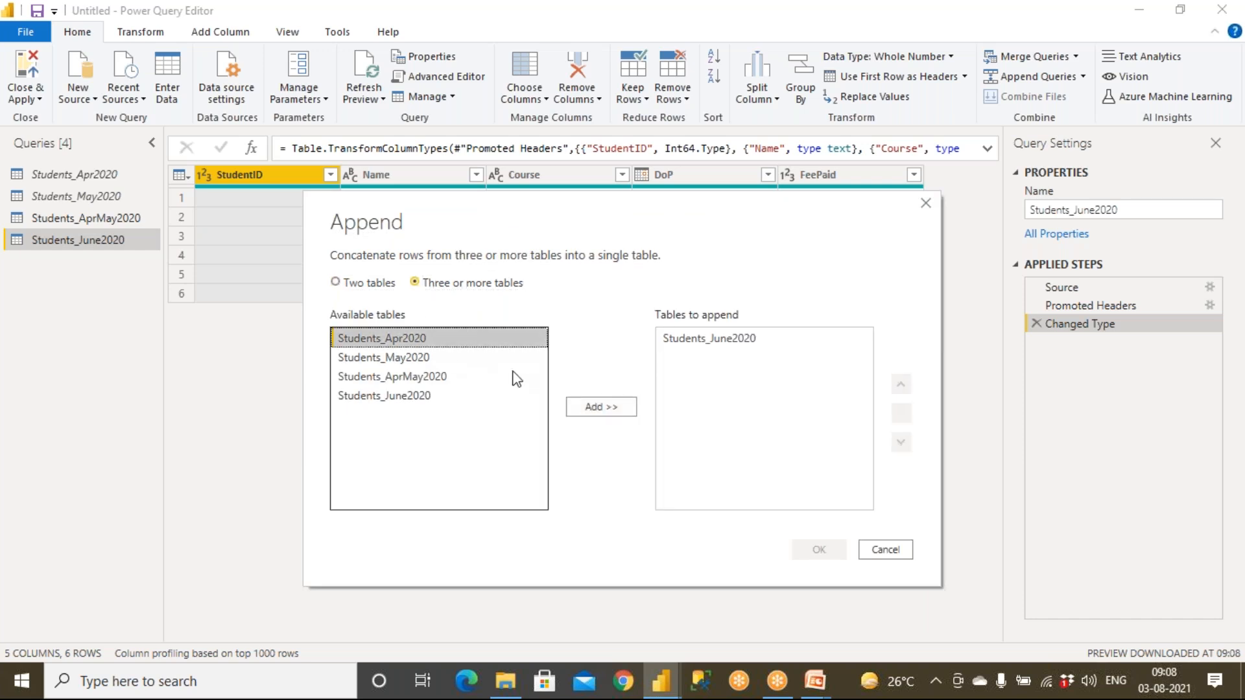
pyautogui.click(676, 340)
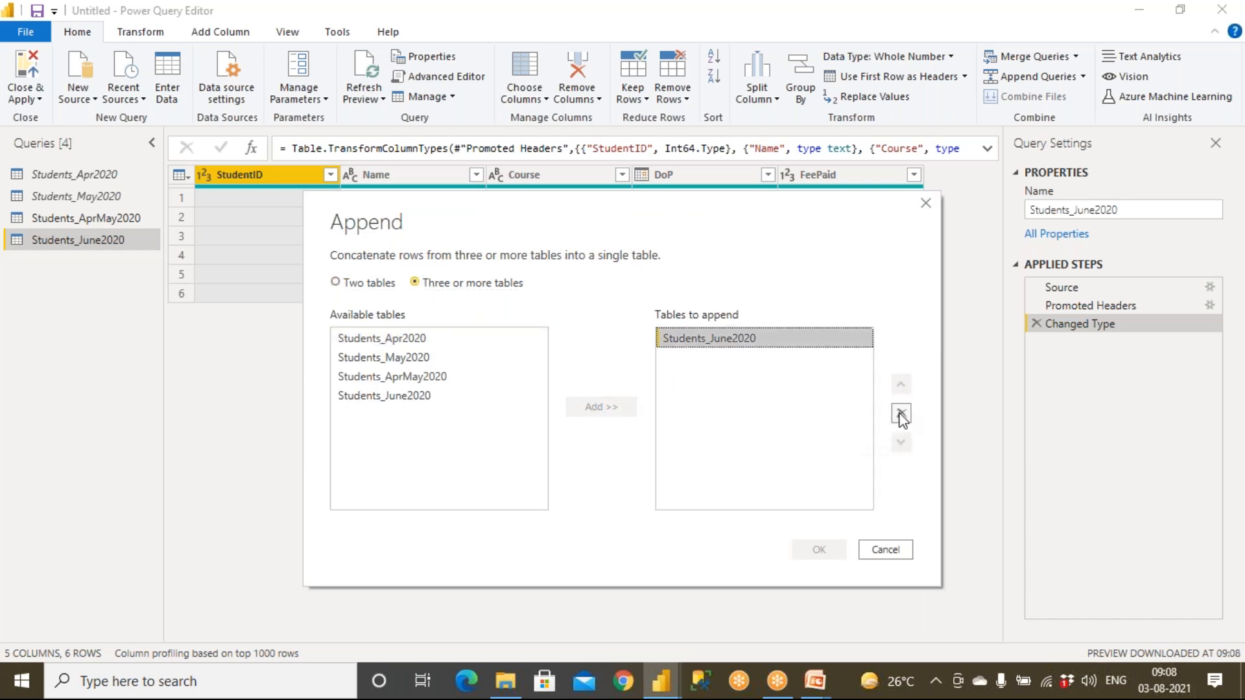
pyautogui.click(382, 338)
pyautogui.click(596, 408)
pyautogui.click(406, 358)
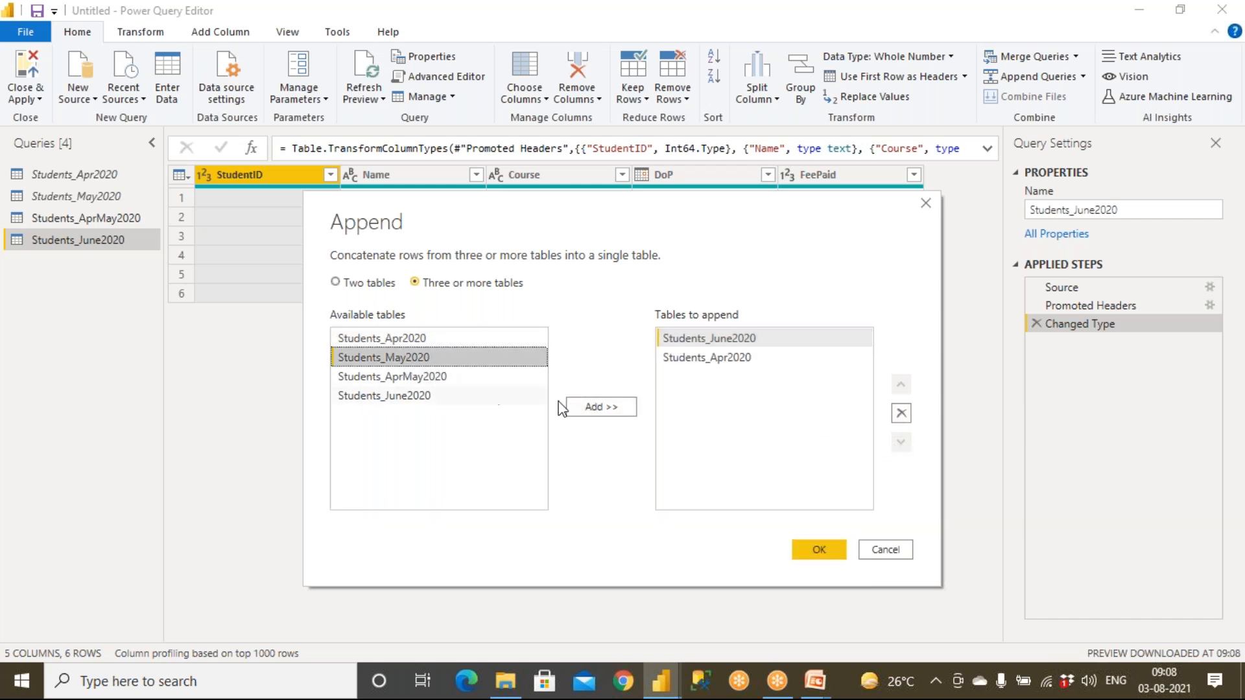
pyautogui.click(580, 407)
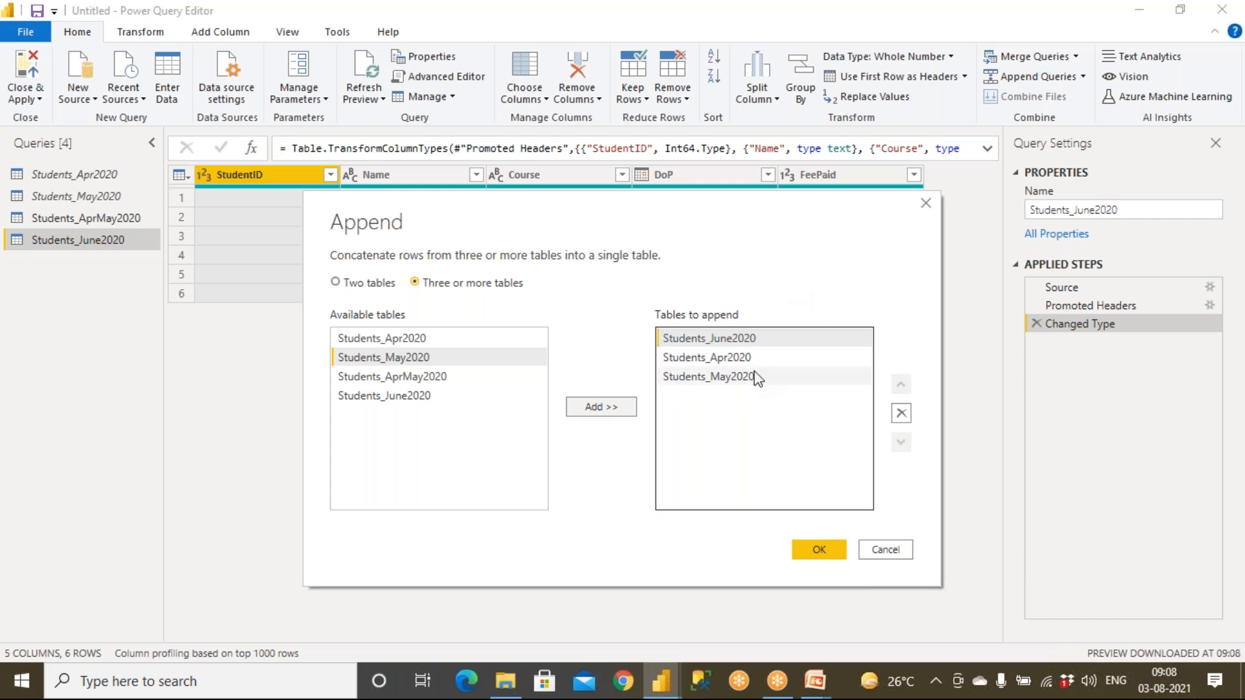
pyautogui.click(901, 551)
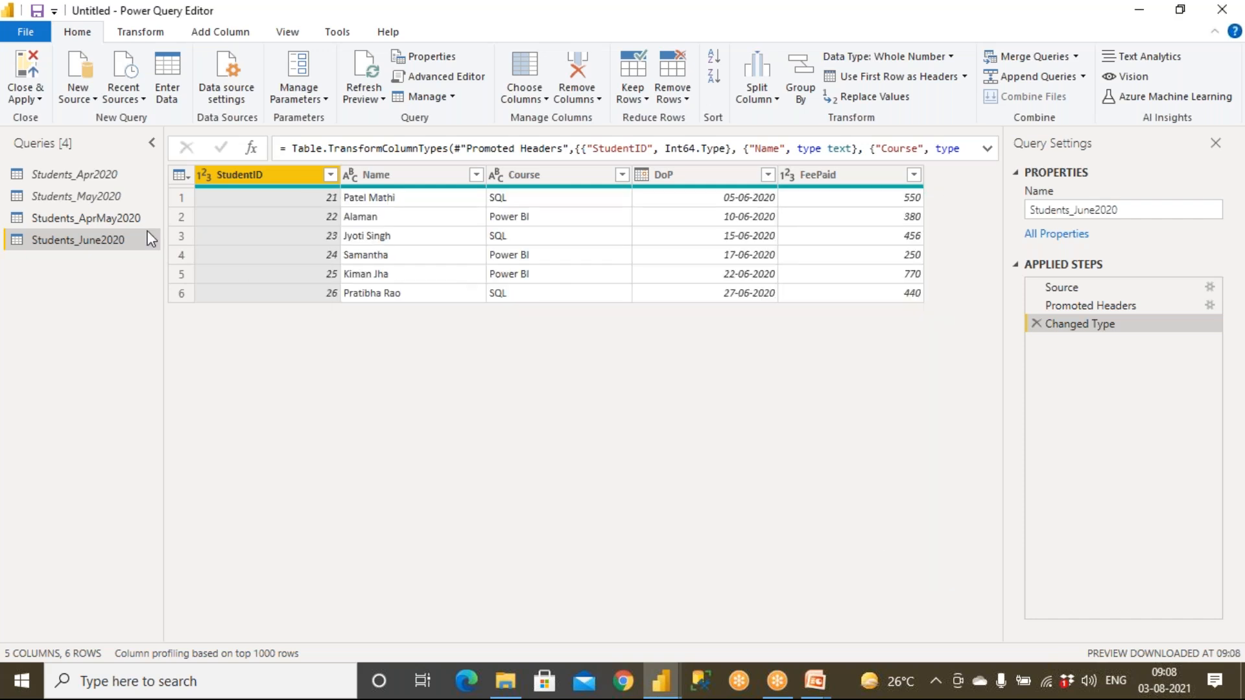
# - Append Students_AprMay2020 and Students_June2020 as a new query
pyautogui.click(118, 217)
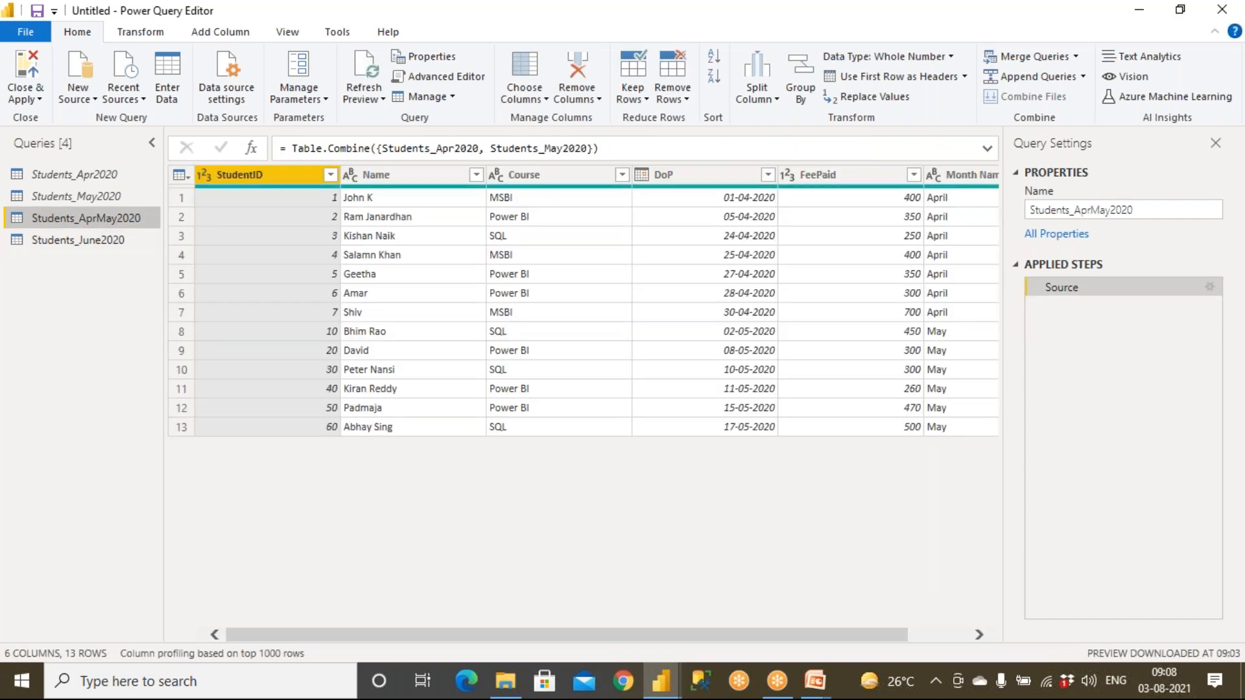
pyautogui.click(114, 240)
pyautogui.click(111, 221)
pyautogui.click(1083, 77)
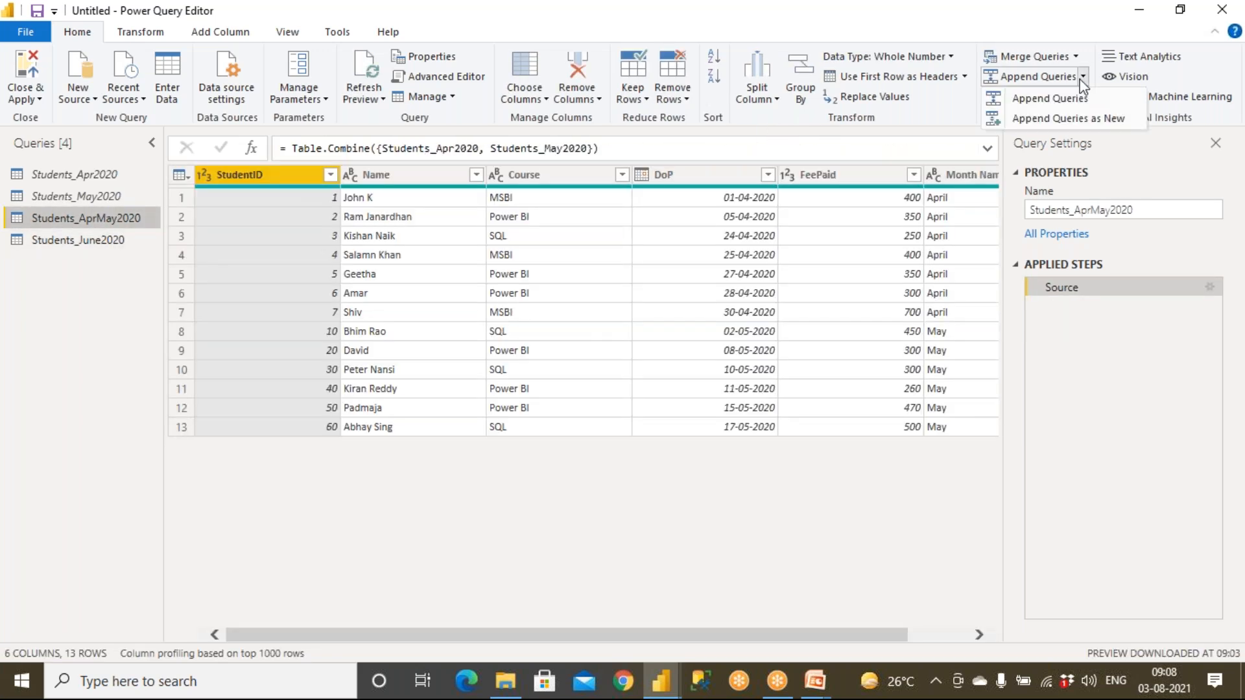
pyautogui.click(1089, 126)
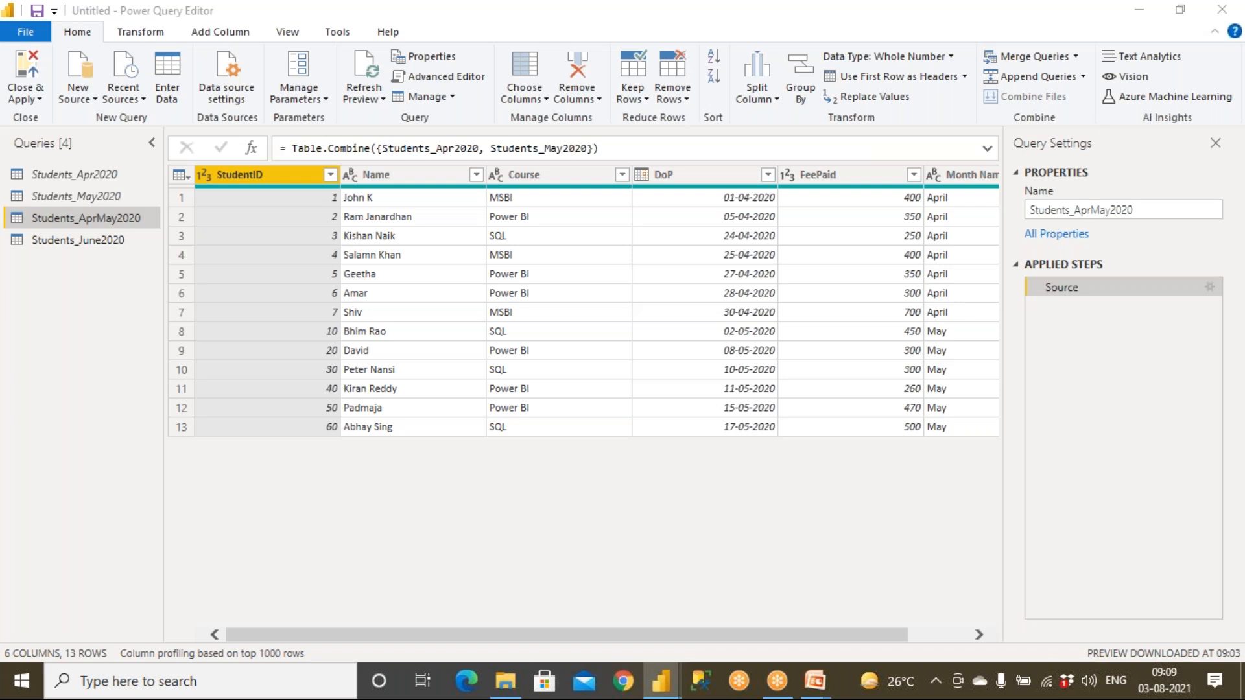
pyautogui.click(464, 385)
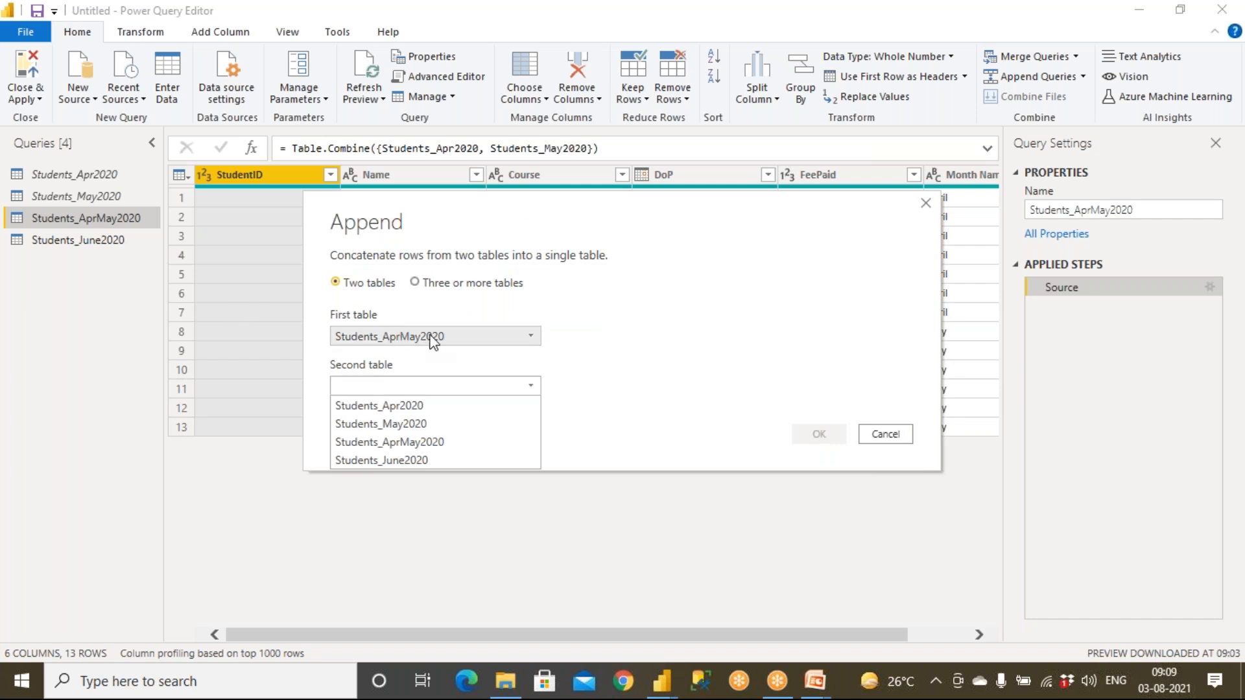
pyautogui.click(429, 459)
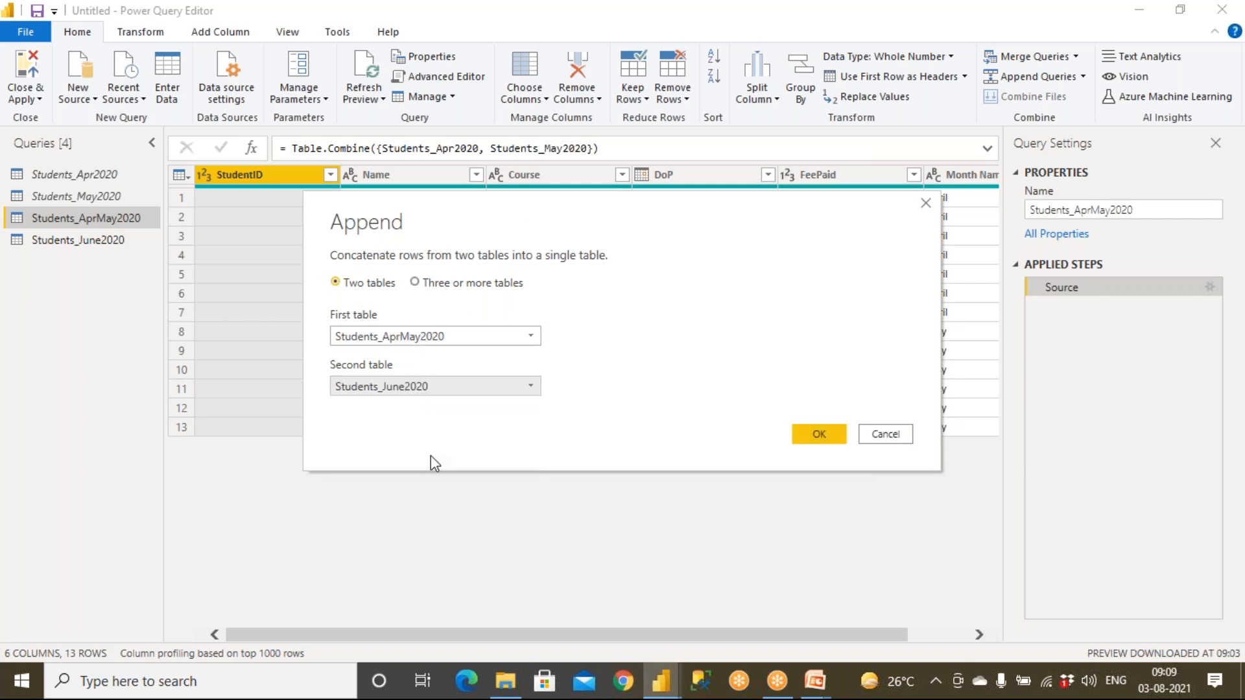
pyautogui.click(823, 437)
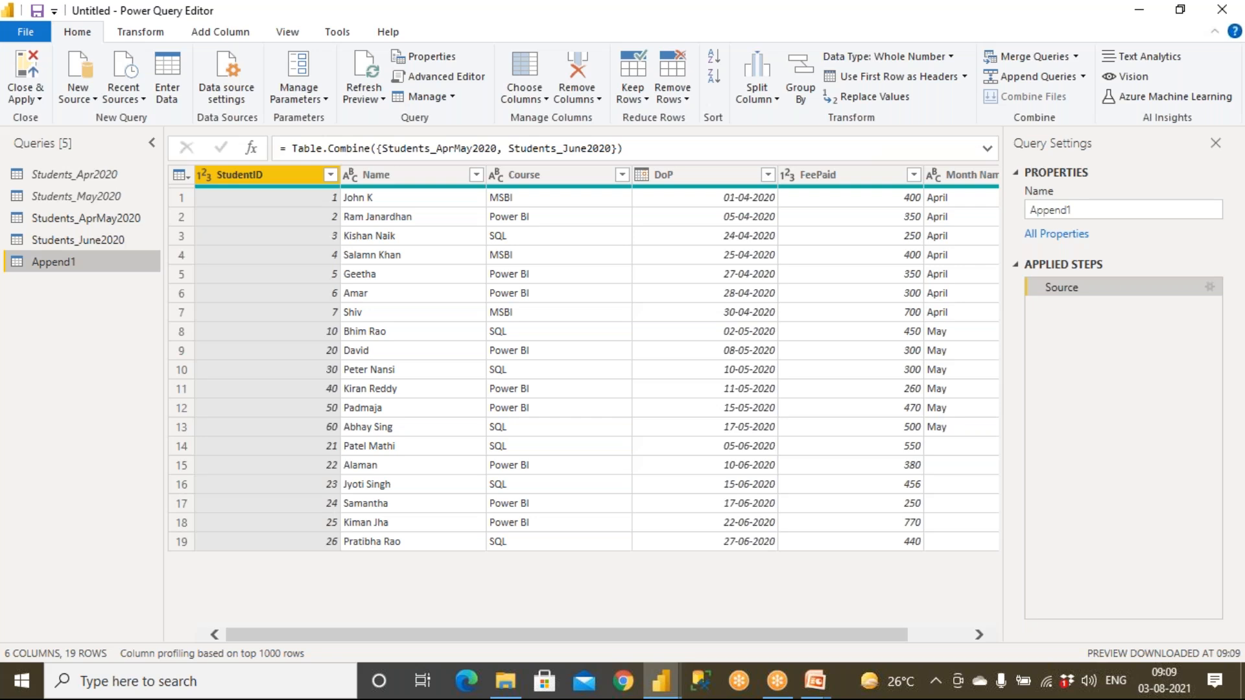
# - Check the columns of Students_June2020 against the Append1 query, and delete Append1
pyautogui.click(95, 243)
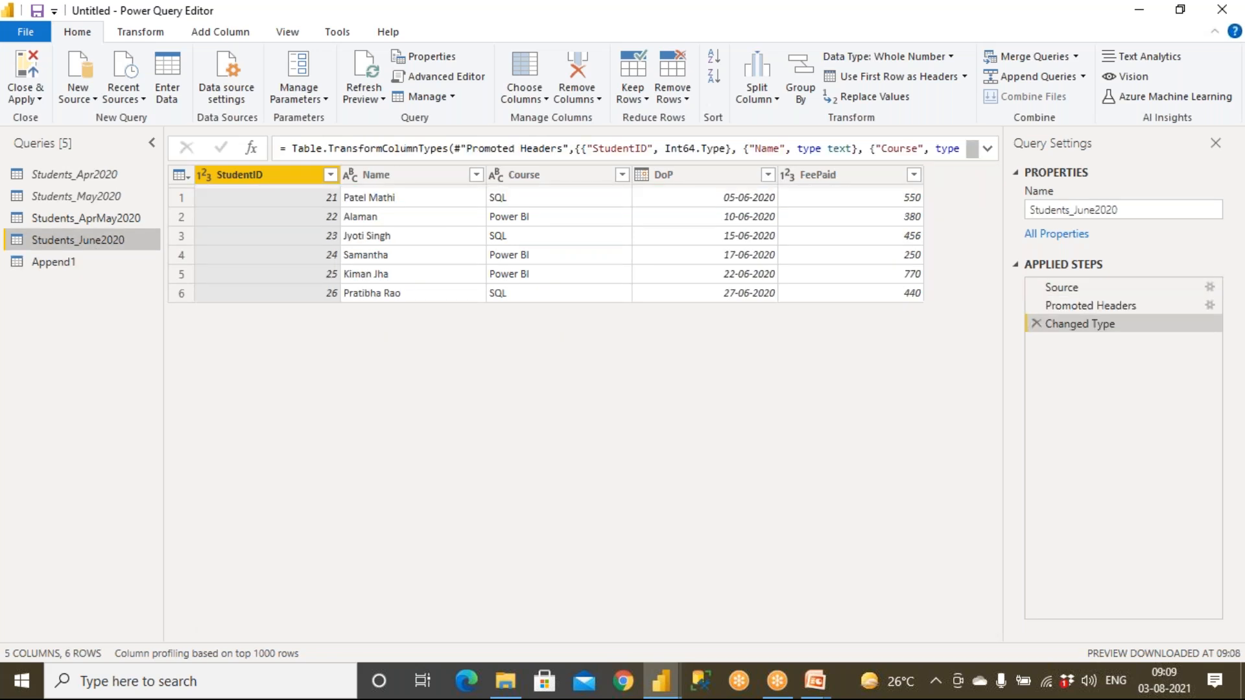
pyautogui.click(69, 262)
pyautogui.rightClick(70, 262)
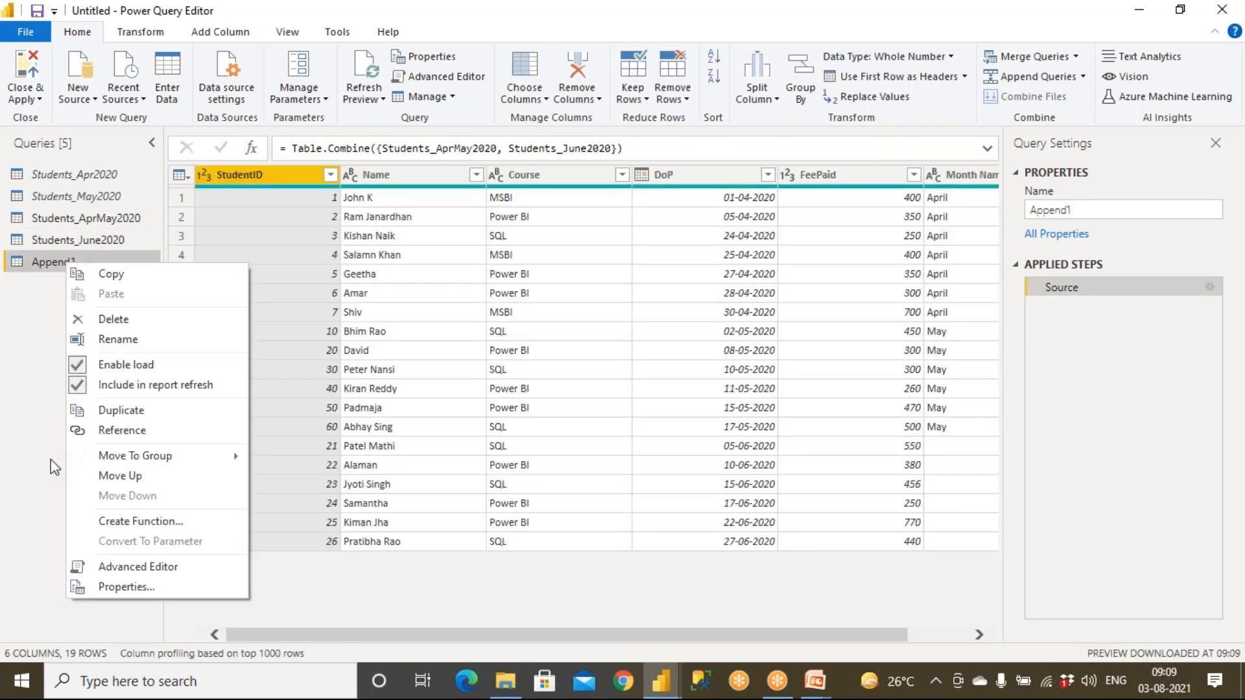
pyautogui.click(127, 318)
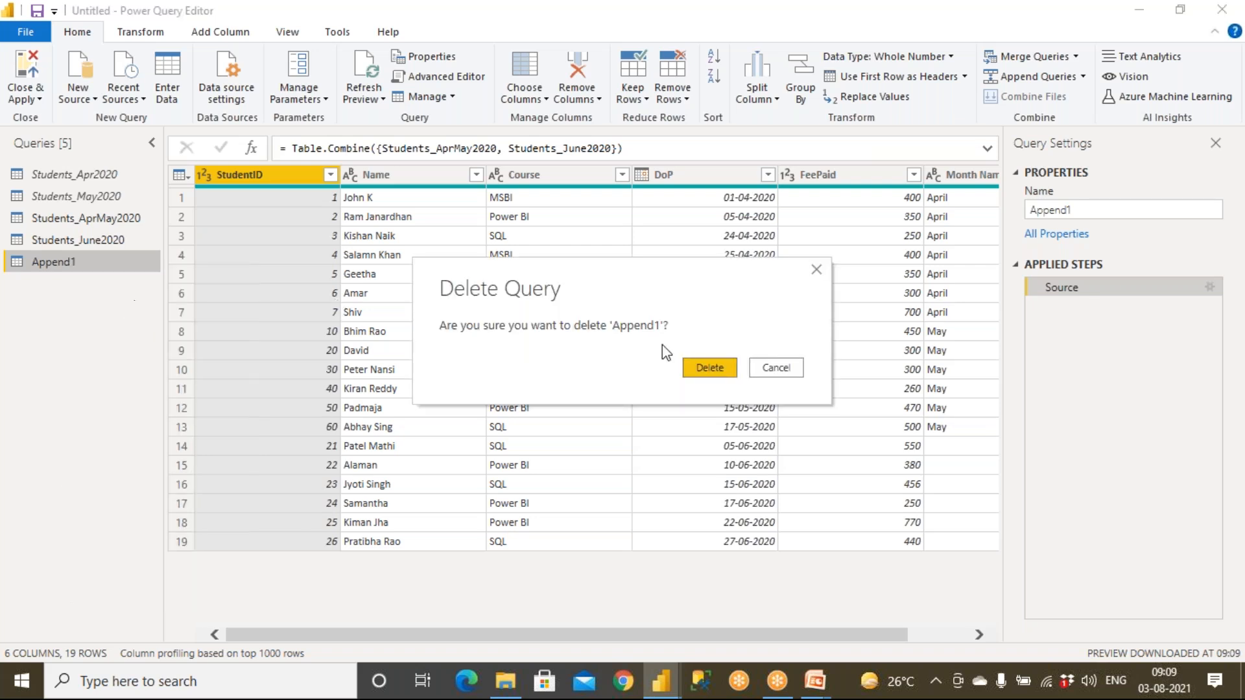
pyautogui.click(708, 367)
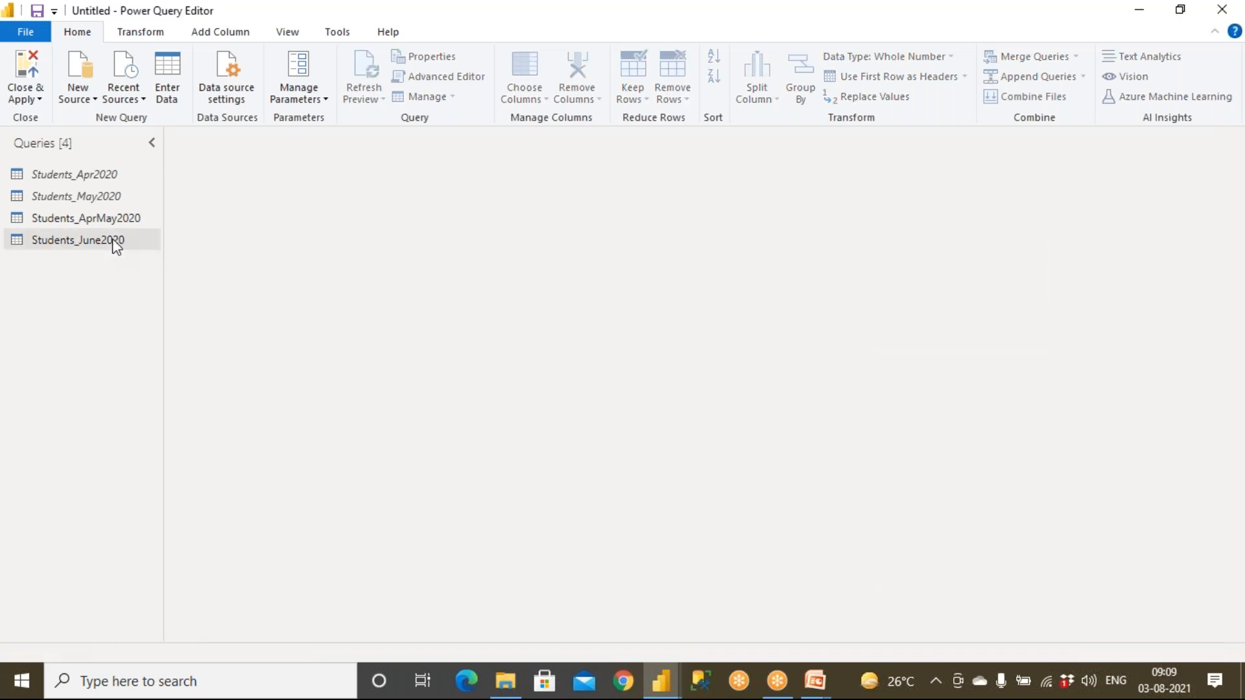
# - Add a month name column based on the DoP date to the Students_June2020 query
pyautogui.click(113, 240)
pyautogui.click(681, 175)
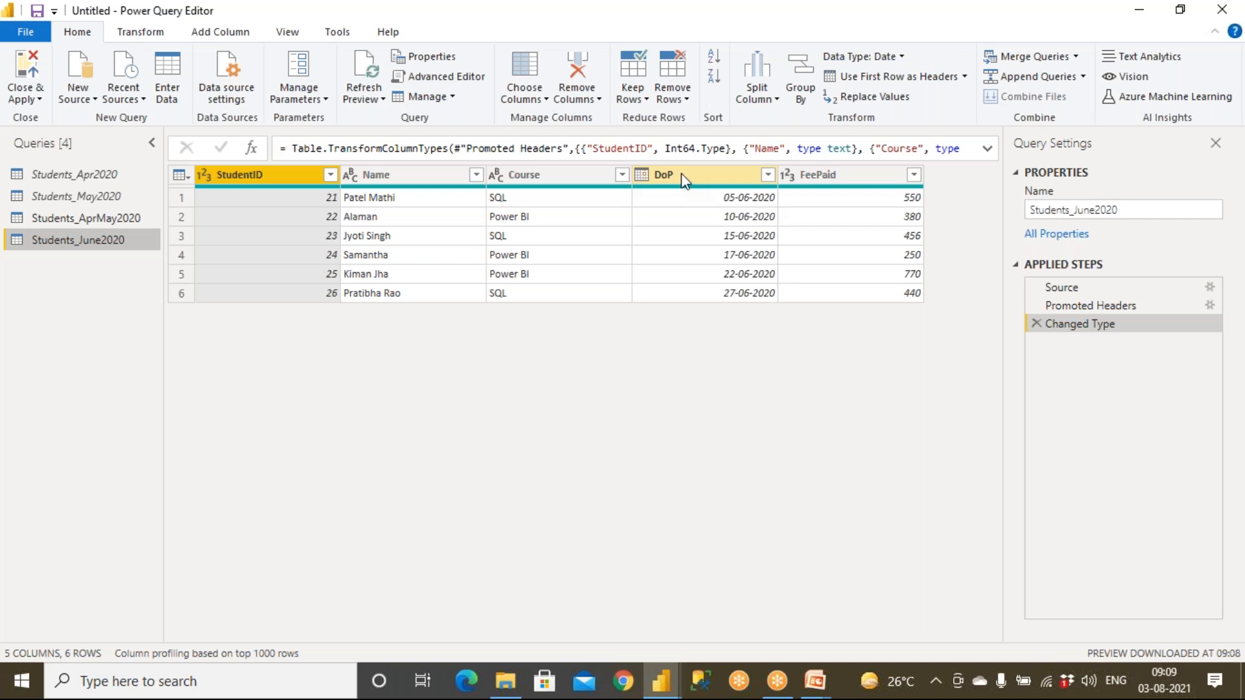
pyautogui.click(219, 34)
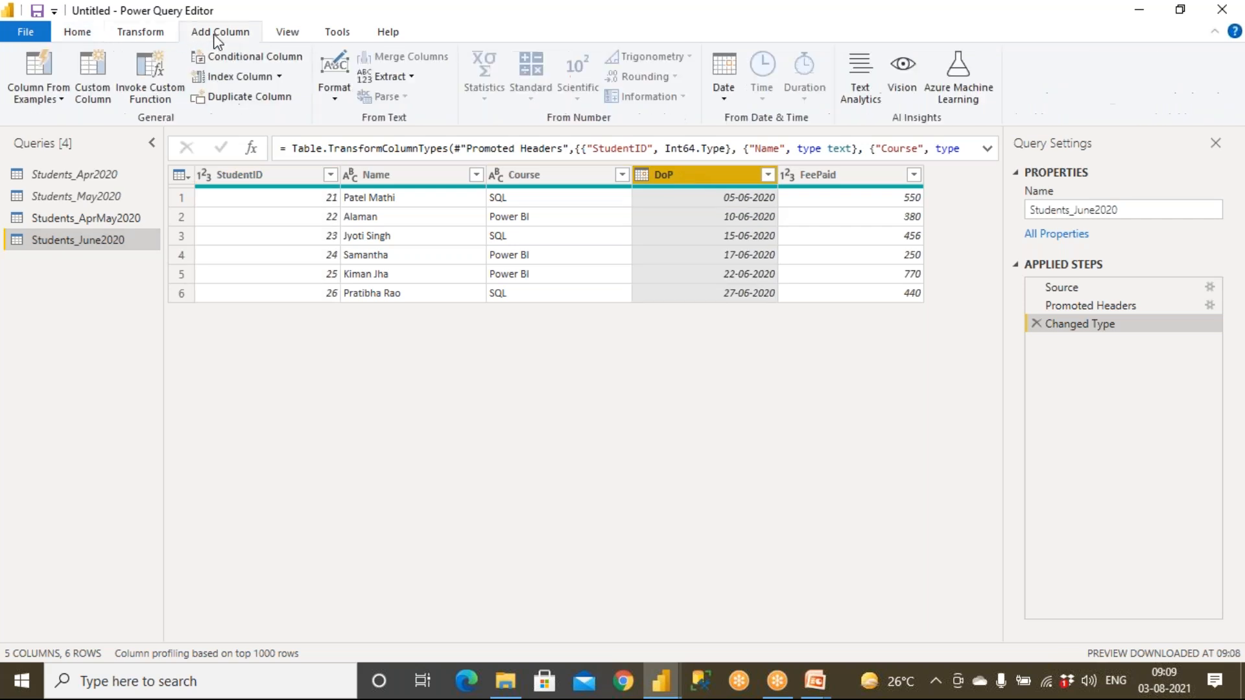
pyautogui.click(724, 97)
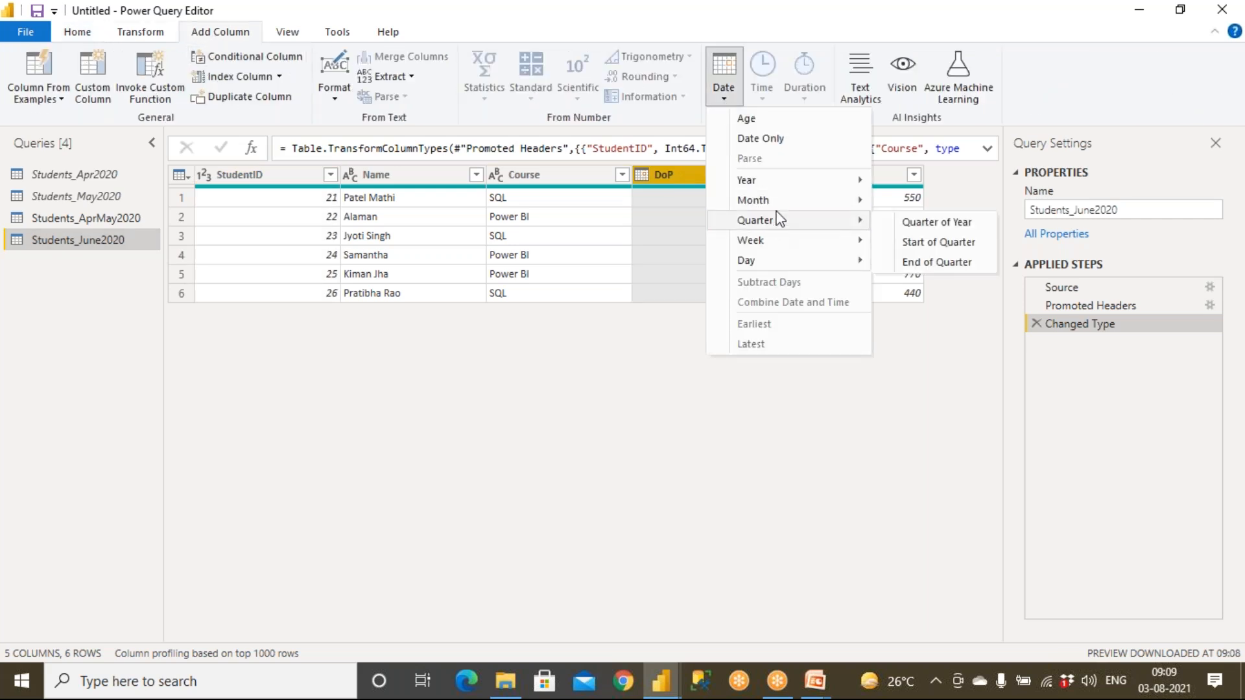
pyautogui.moveTo(792, 202)
pyautogui.click(922, 283)
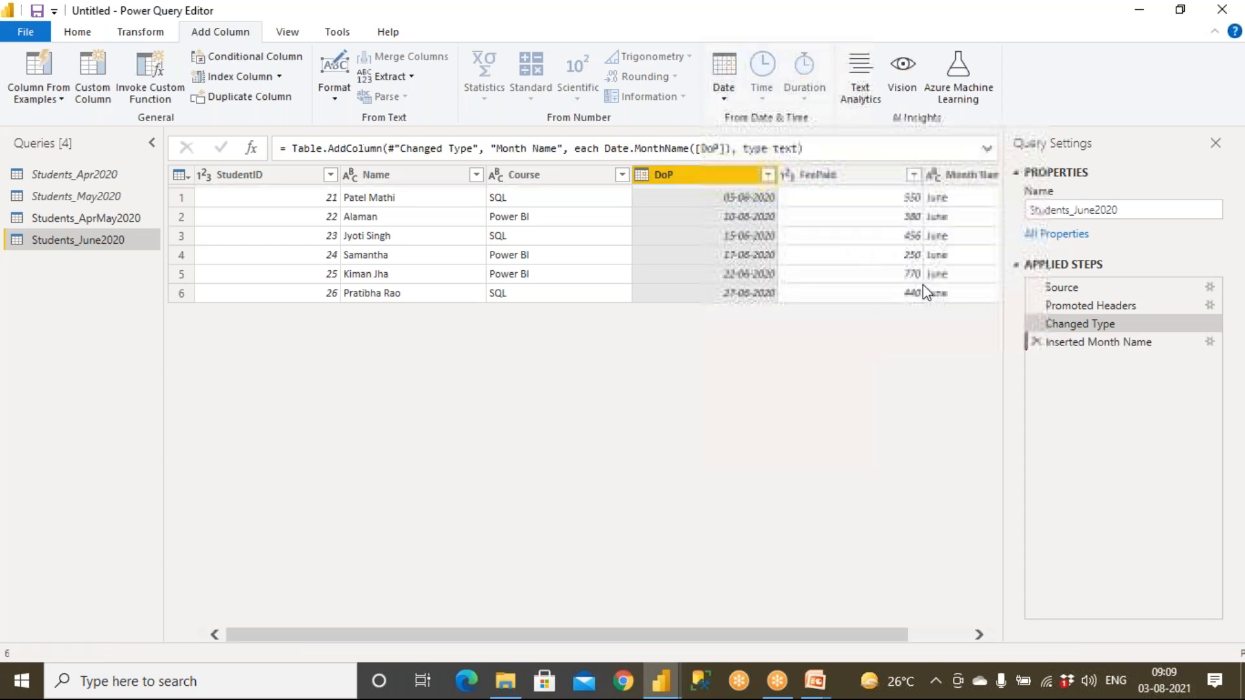
# - Append two tables as a new query, with Students_AprMay2020 as the first table and Students_June2020 as the second
pyautogui.click(130, 219)
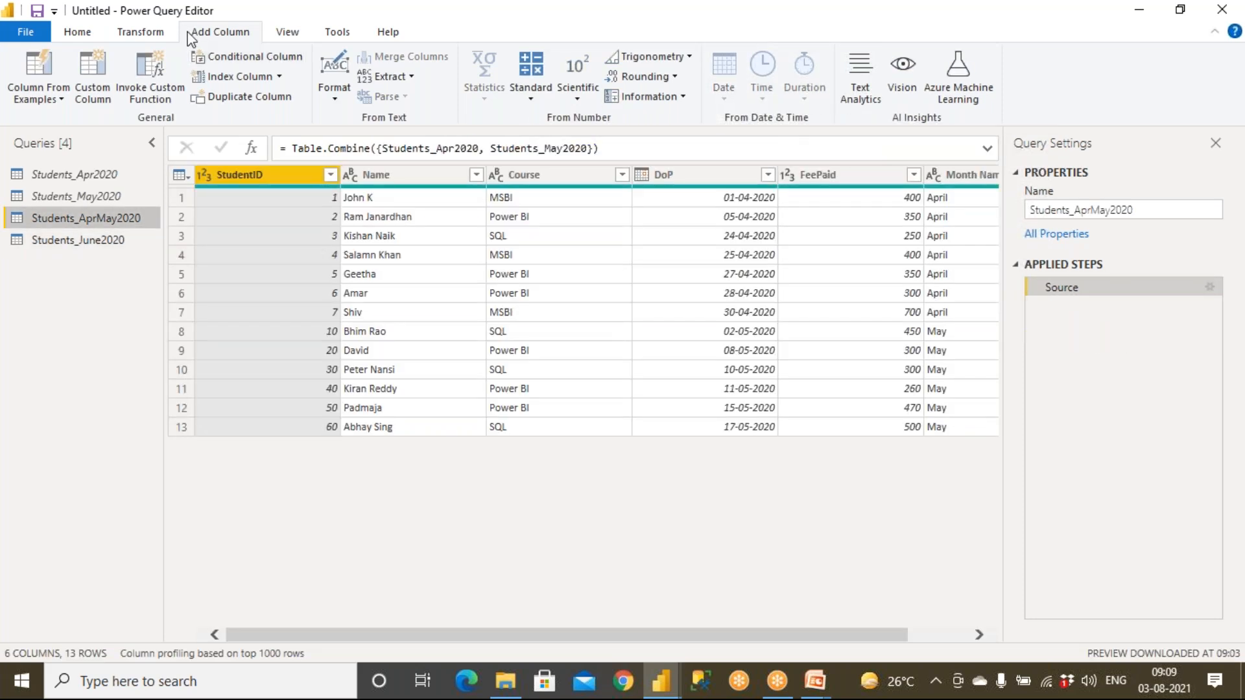
pyautogui.click(141, 34)
pyautogui.click(76, 31)
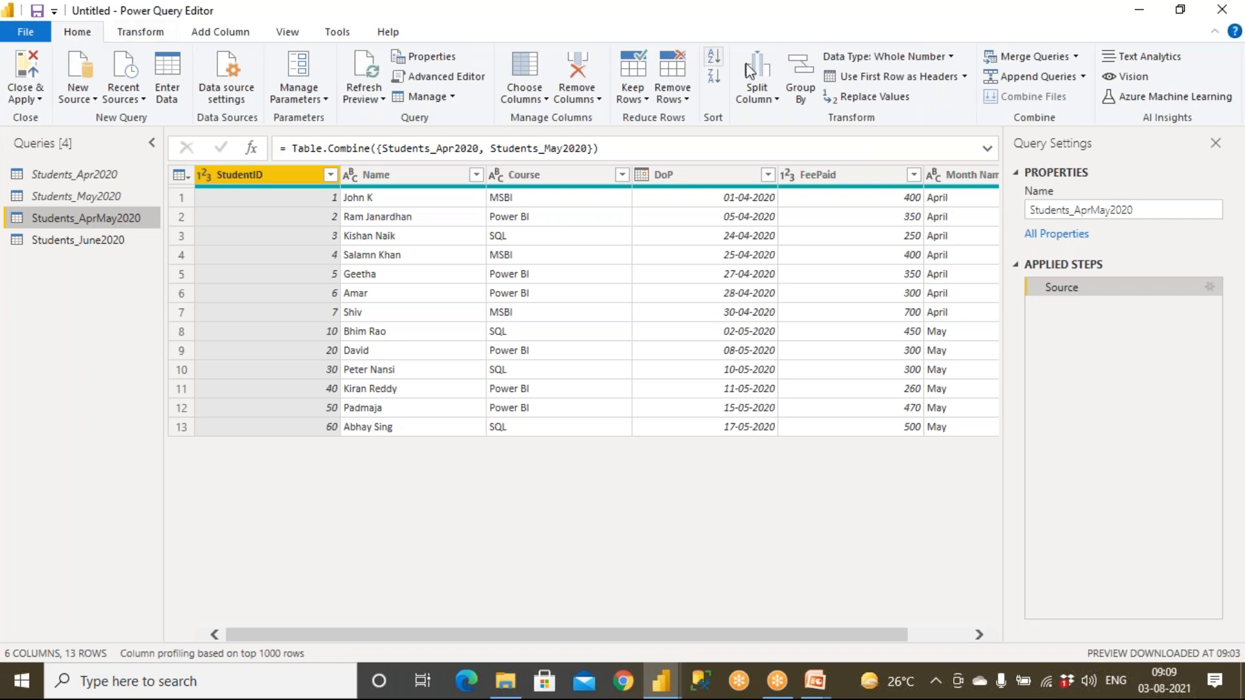
pyautogui.click(1082, 76)
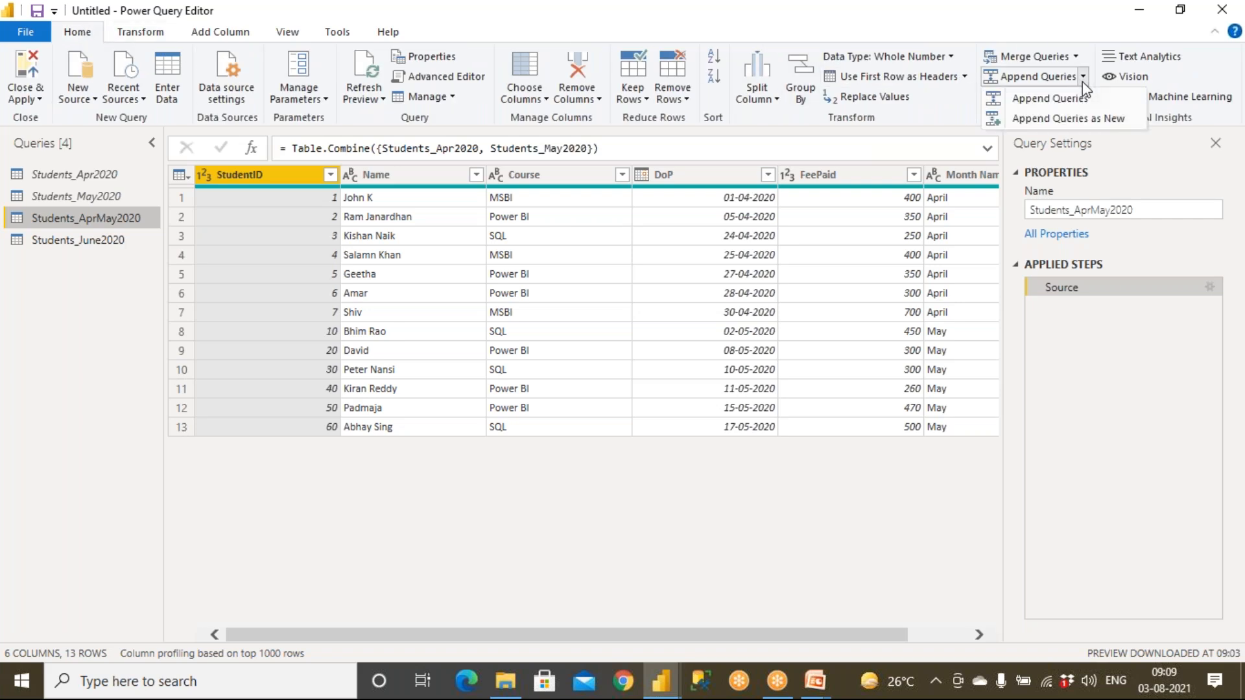
pyautogui.click(1101, 120)
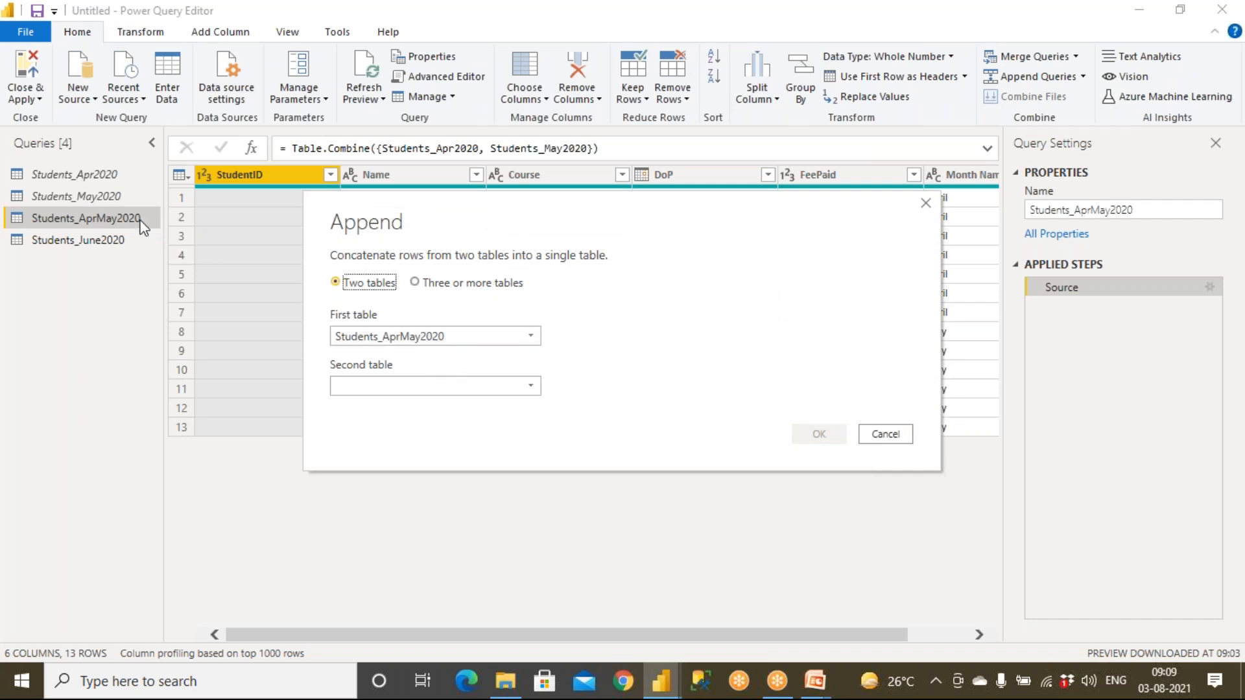
pyautogui.click(378, 388)
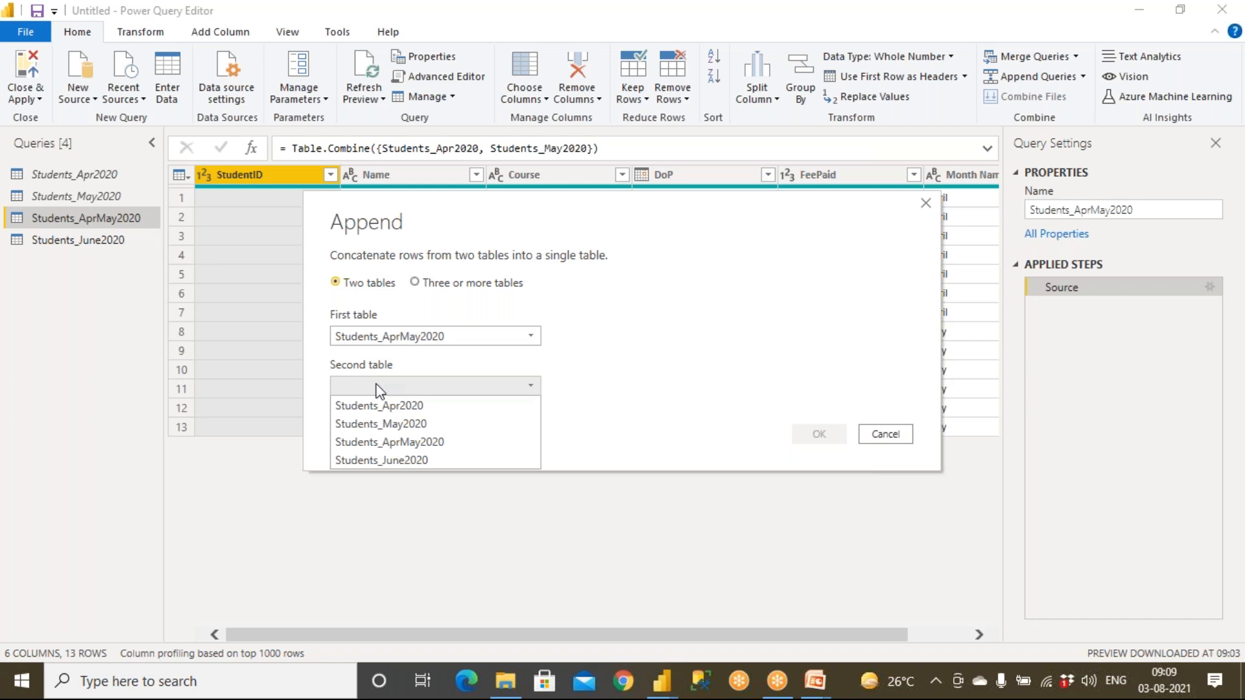
pyautogui.click(391, 458)
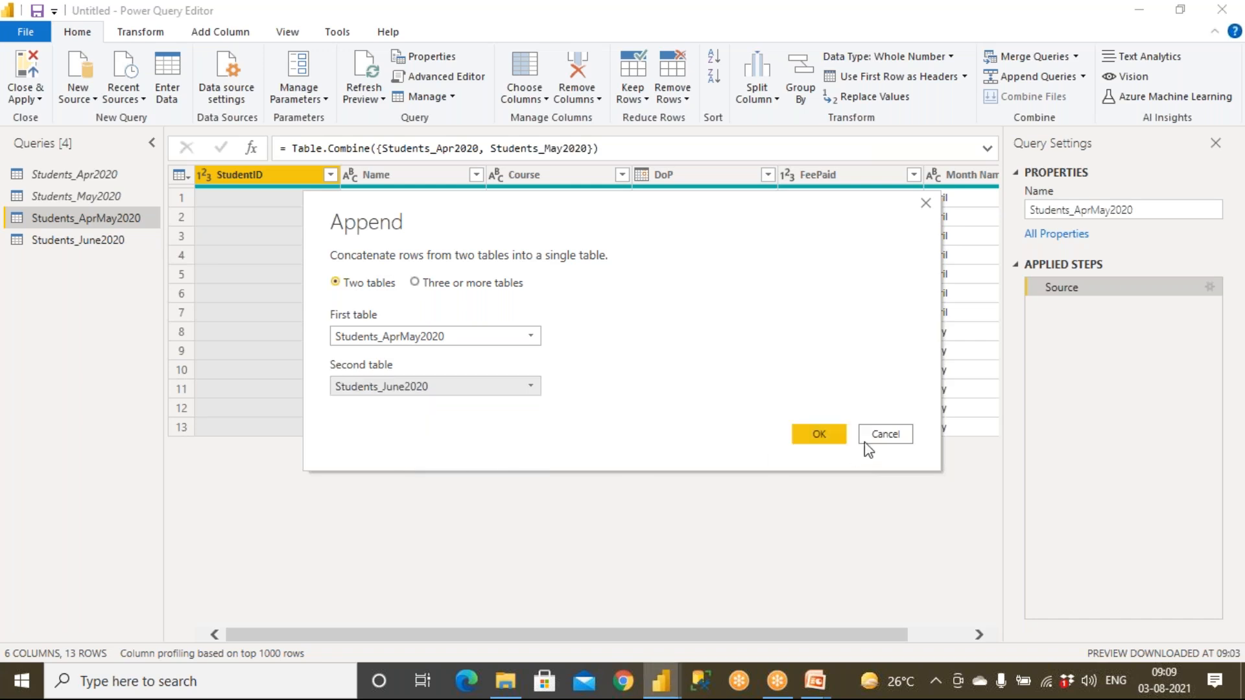
pyautogui.click(827, 437)
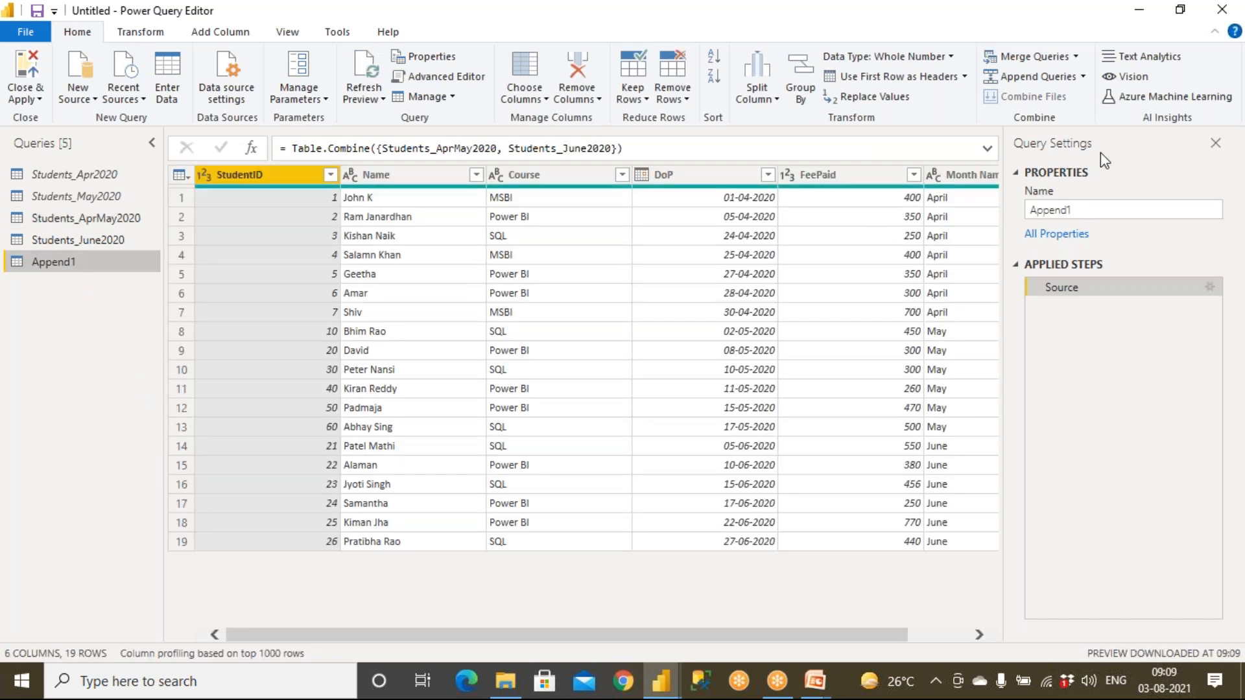
# - Rename the newly appended query as Students_AprMayJune2020
pyautogui.click(1102, 209)
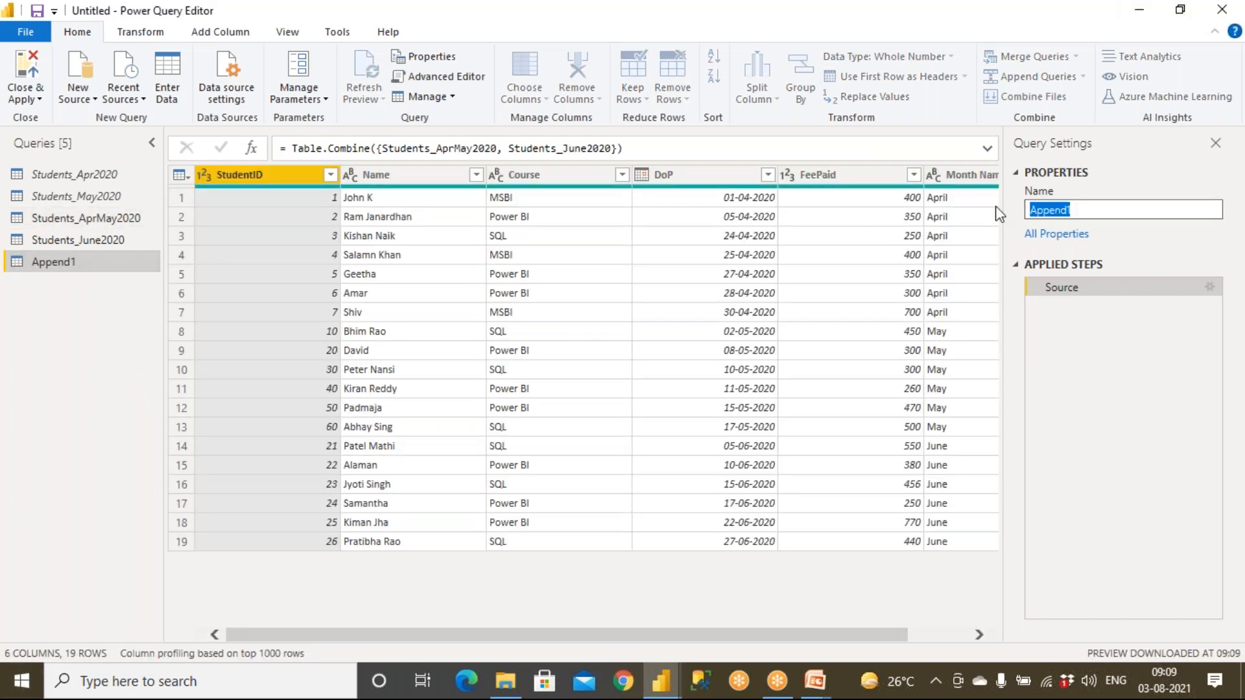
pyautogui.write('Students_AprMayJune')
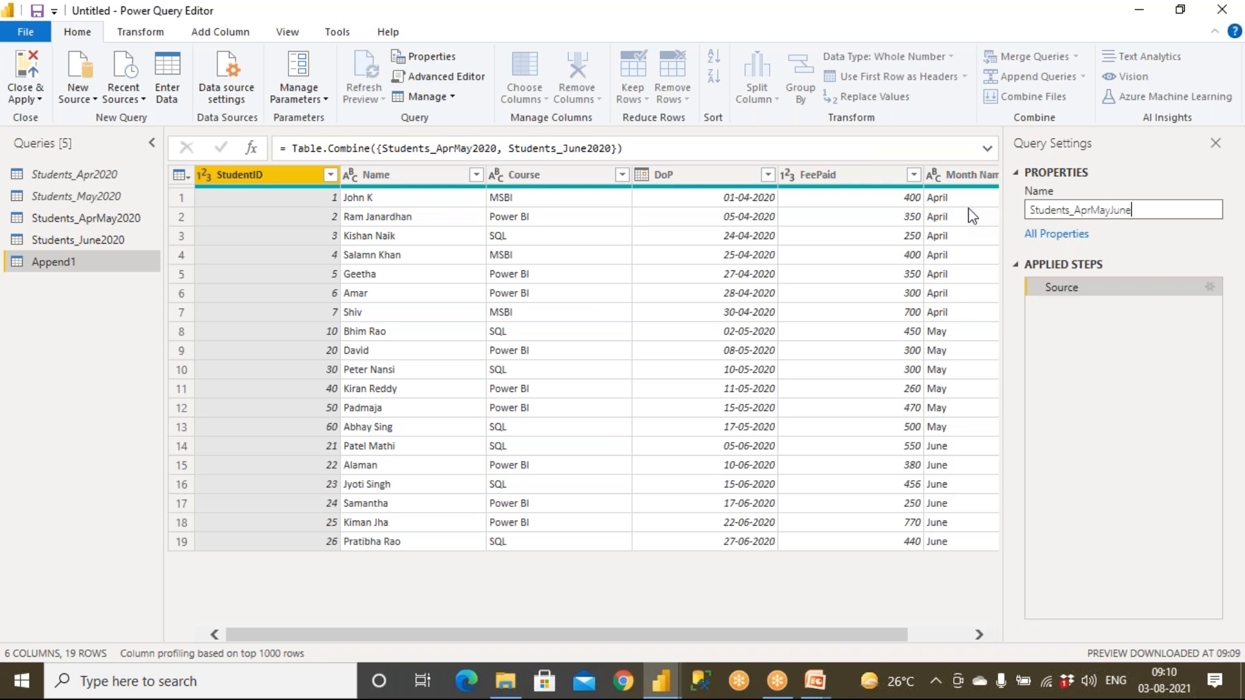
pyautogui.write('2020')
pyautogui.press('Return')
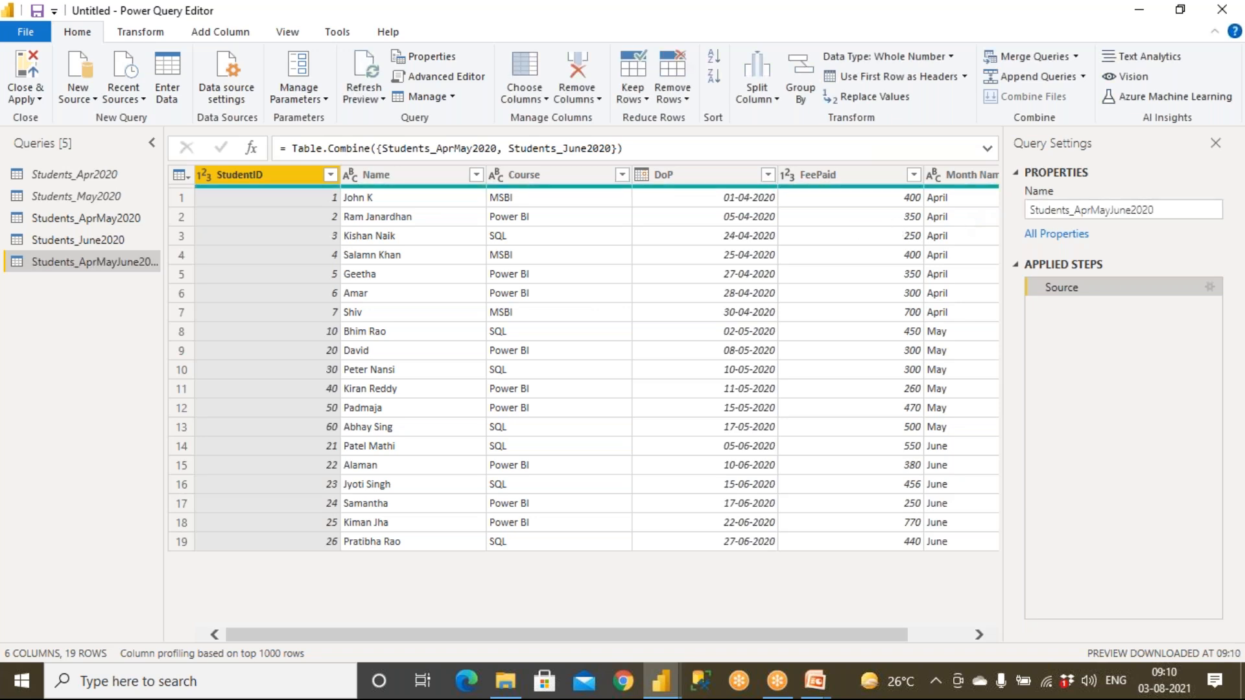
# - Close the query editor with its changes applied to the report, and switch to the StudentsPayments folder in File Explorer
pyautogui.click(30, 81)
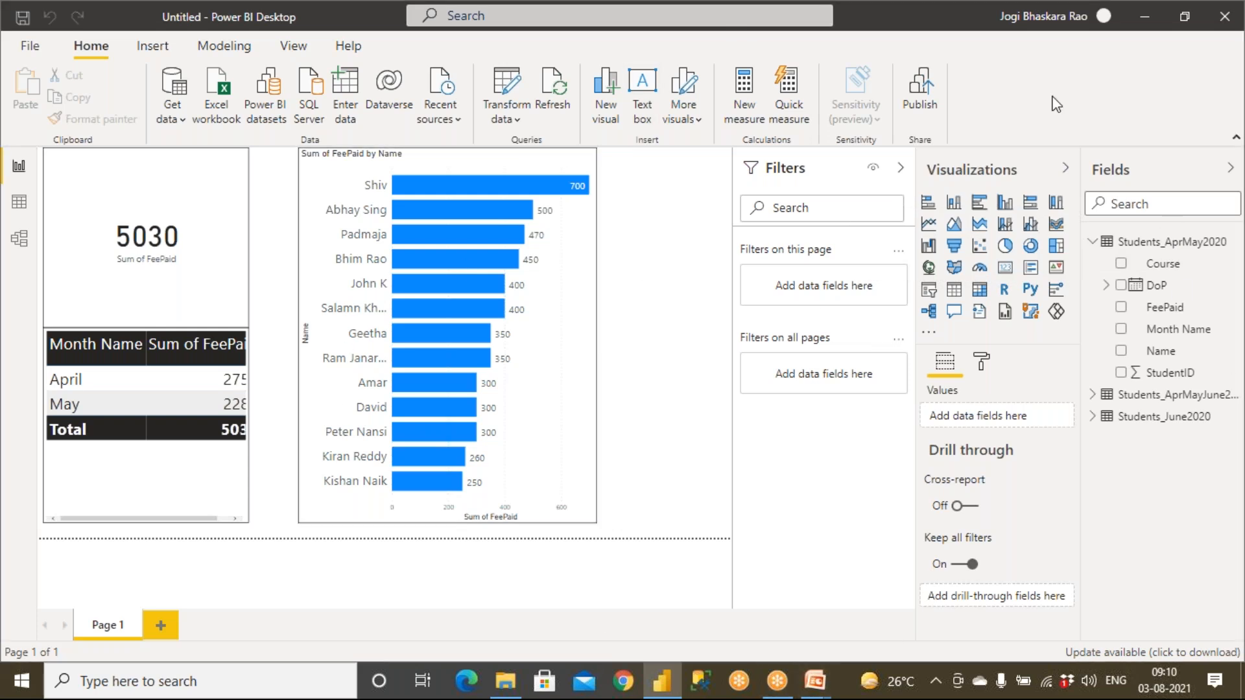
pyautogui.moveTo(433, 387)
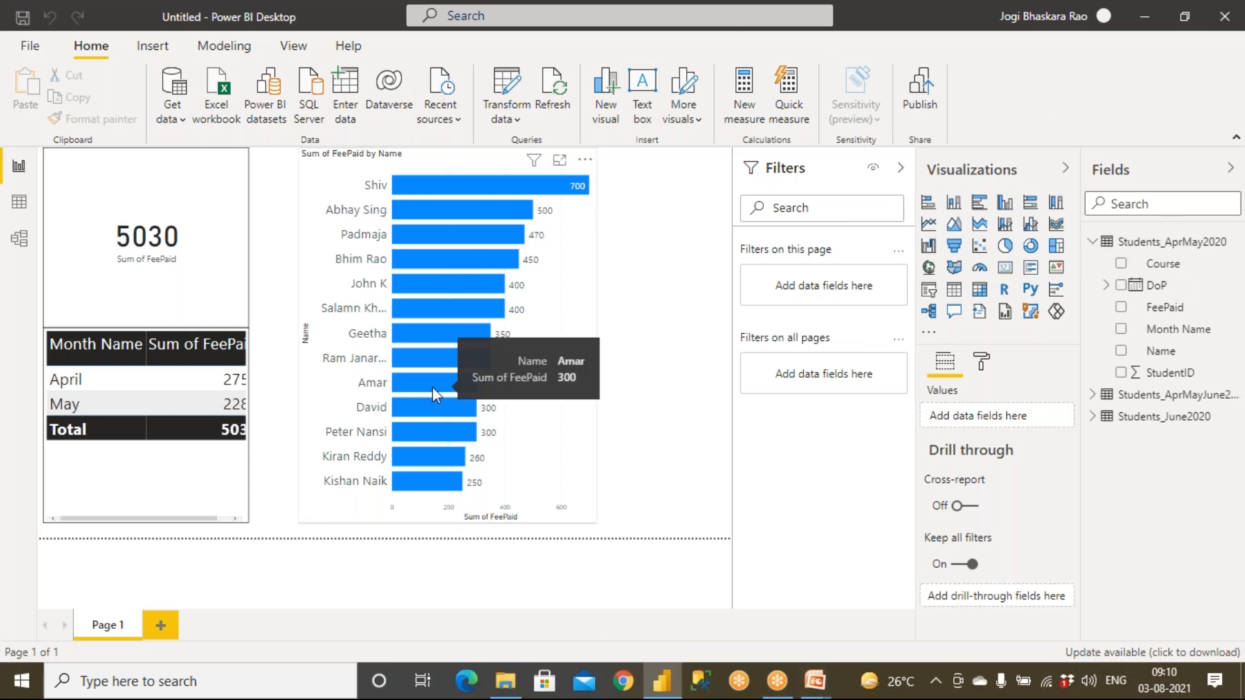
pyautogui.click(506, 680)
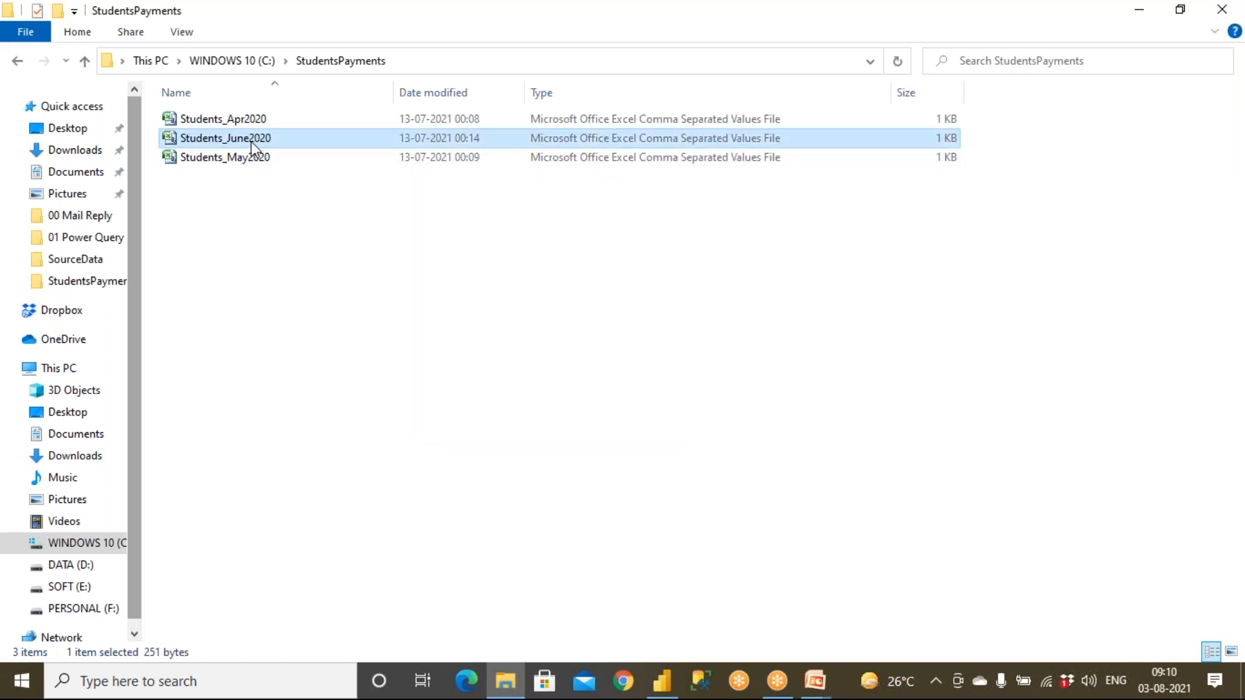
# - Delete the Students_June2020 file from the StudentsPayments folder, and close the current Power BI Desktop report without saving it
pyautogui.press('Delete')
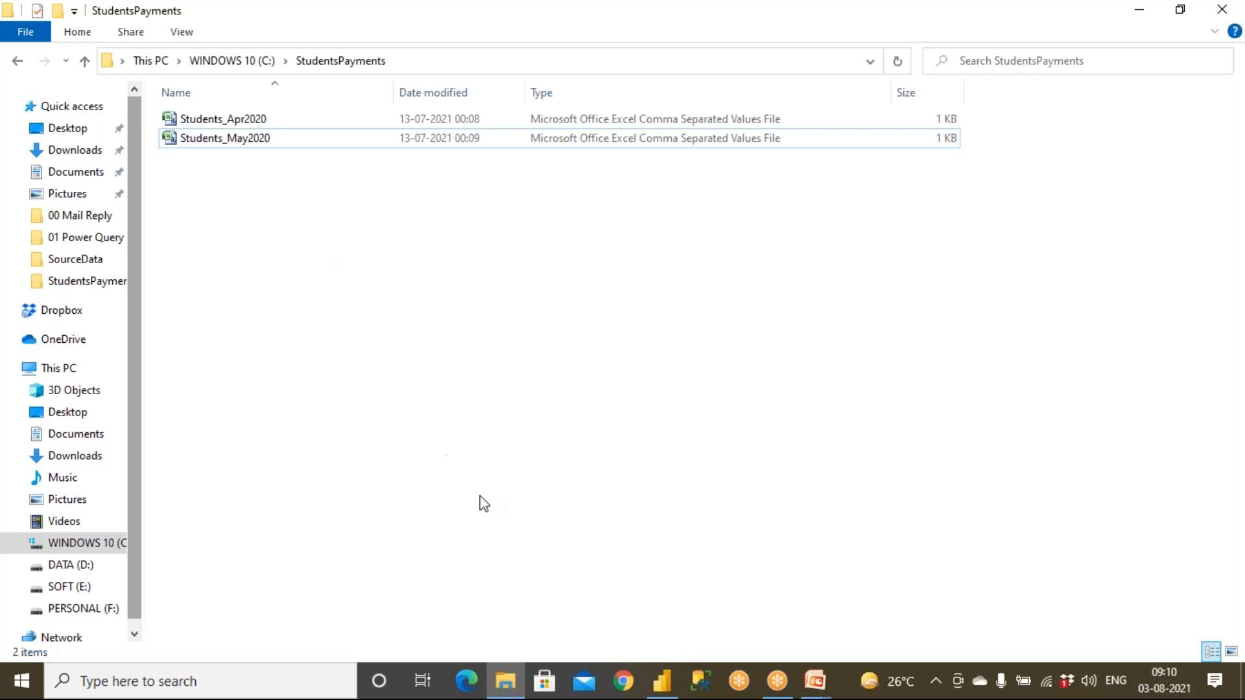
pyautogui.click(661, 681)
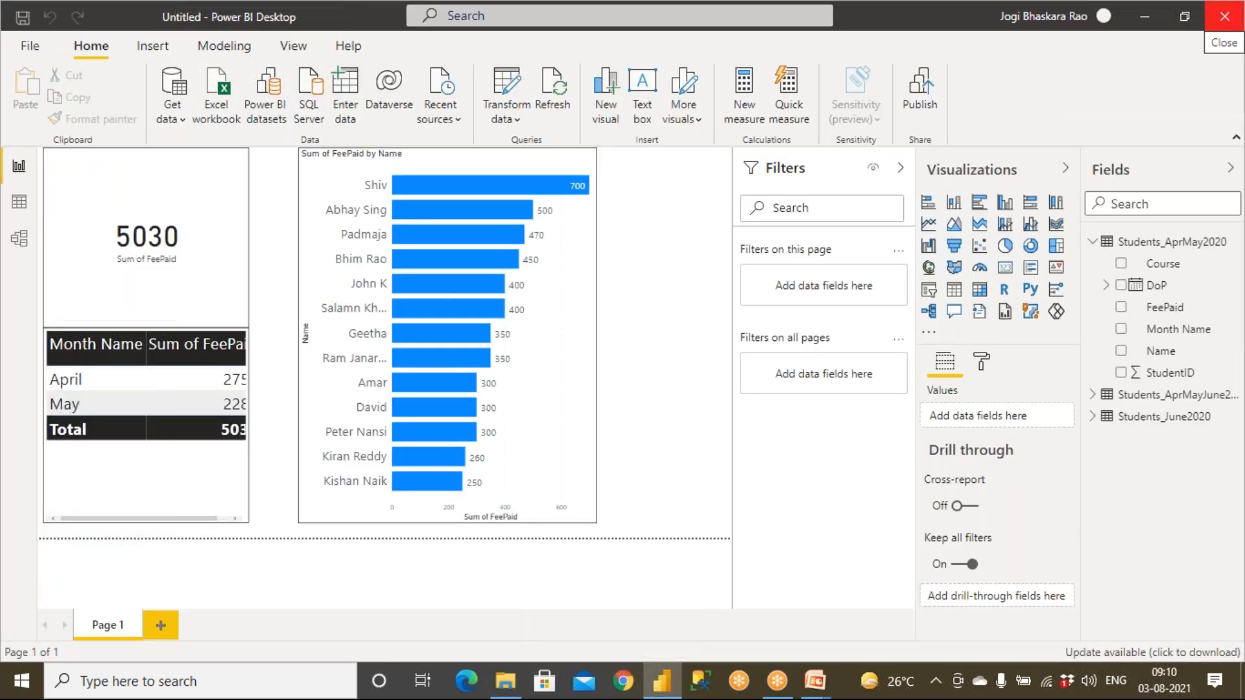
pyautogui.click(1229, 23)
pyautogui.click(703, 363)
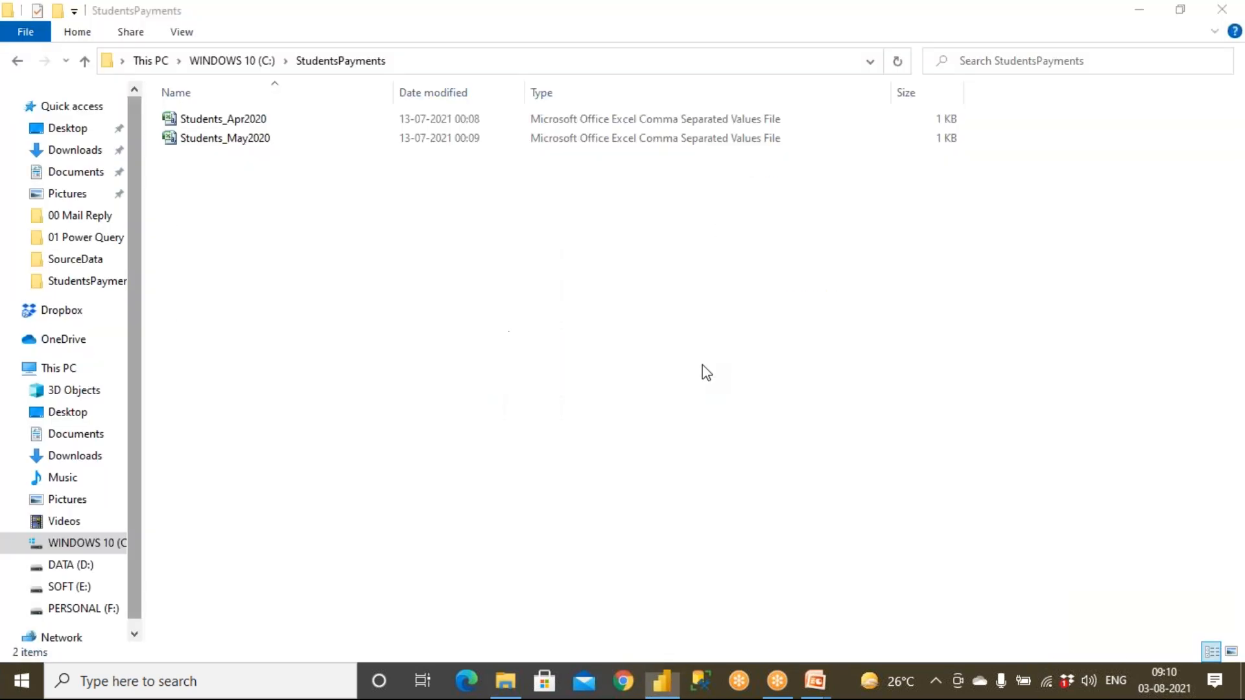
# - Start a new blank report in Power BI Desktop and open the Power Query Editor
pyautogui.click(669, 691)
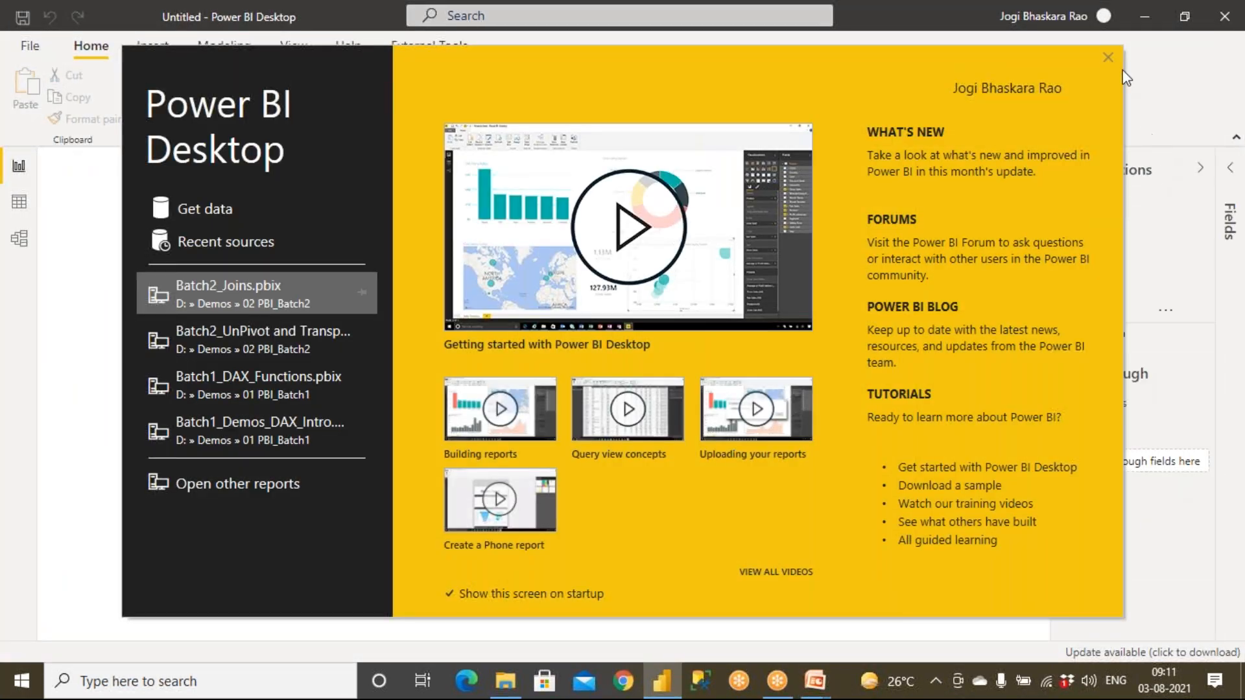
pyautogui.click(1107, 58)
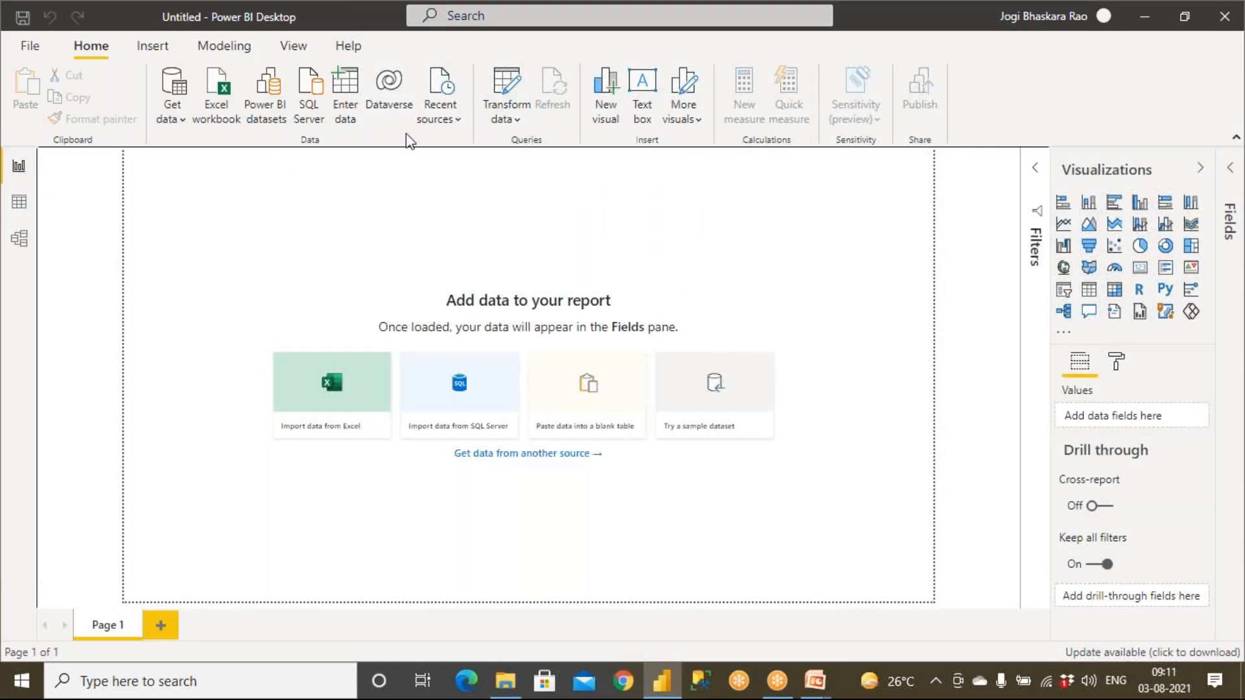
pyautogui.click(508, 117)
pyautogui.click(521, 149)
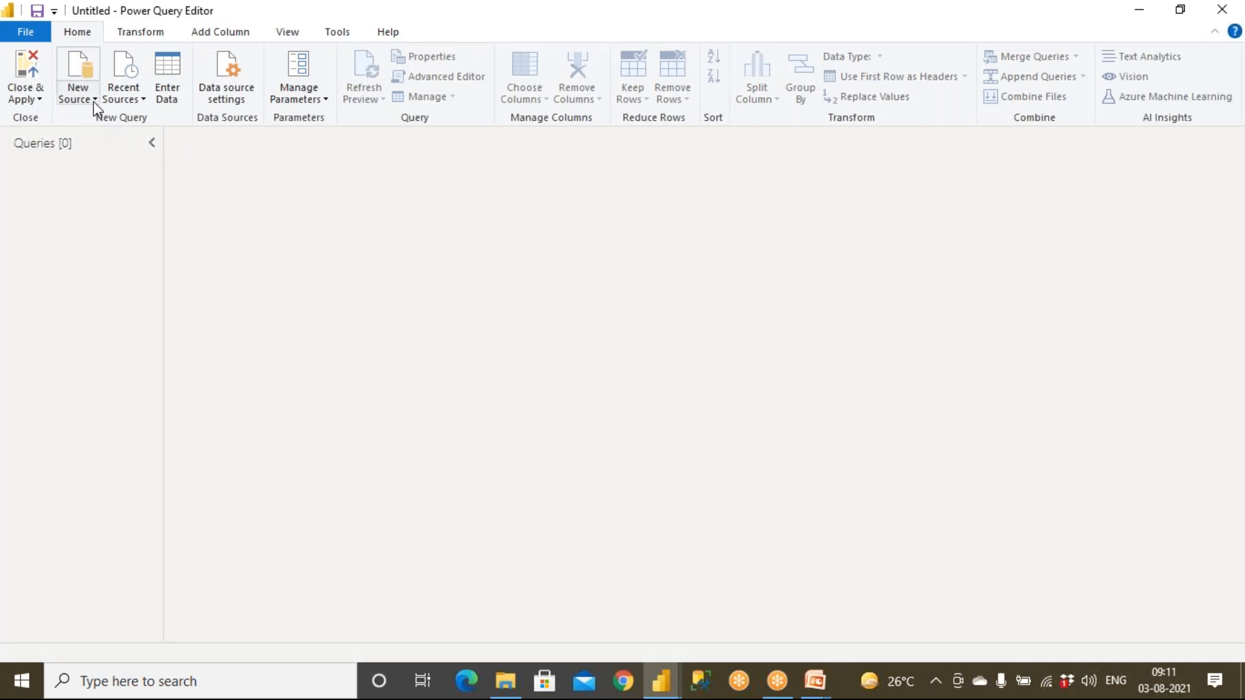
# - Check the path and files of the StudentsPayments folder in File Explorer, and return to the Power Query Editor
pyautogui.click(92, 99)
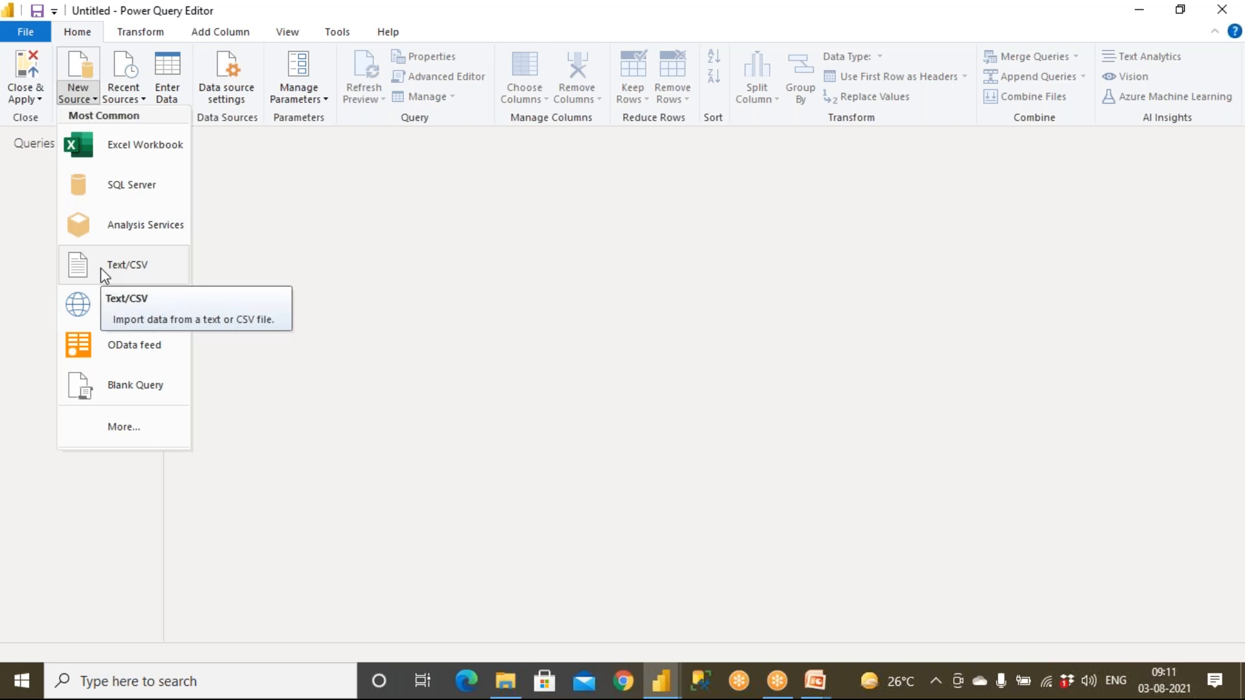
pyautogui.click(505, 681)
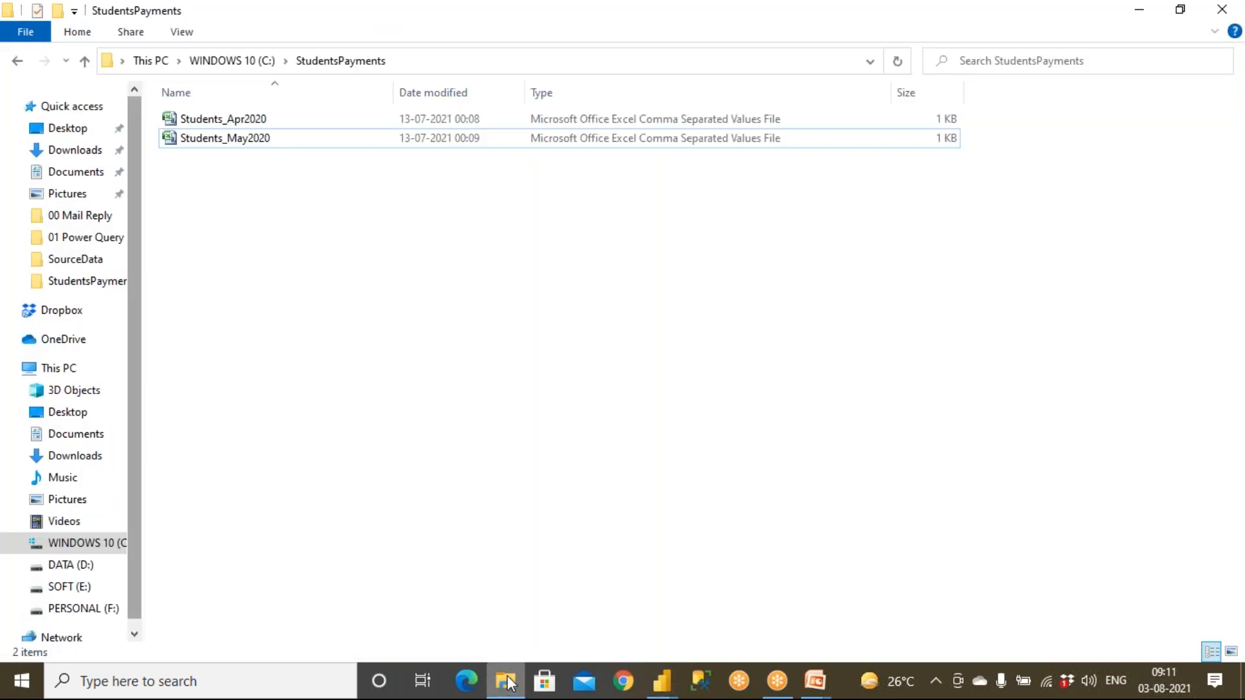
pyautogui.click(464, 61)
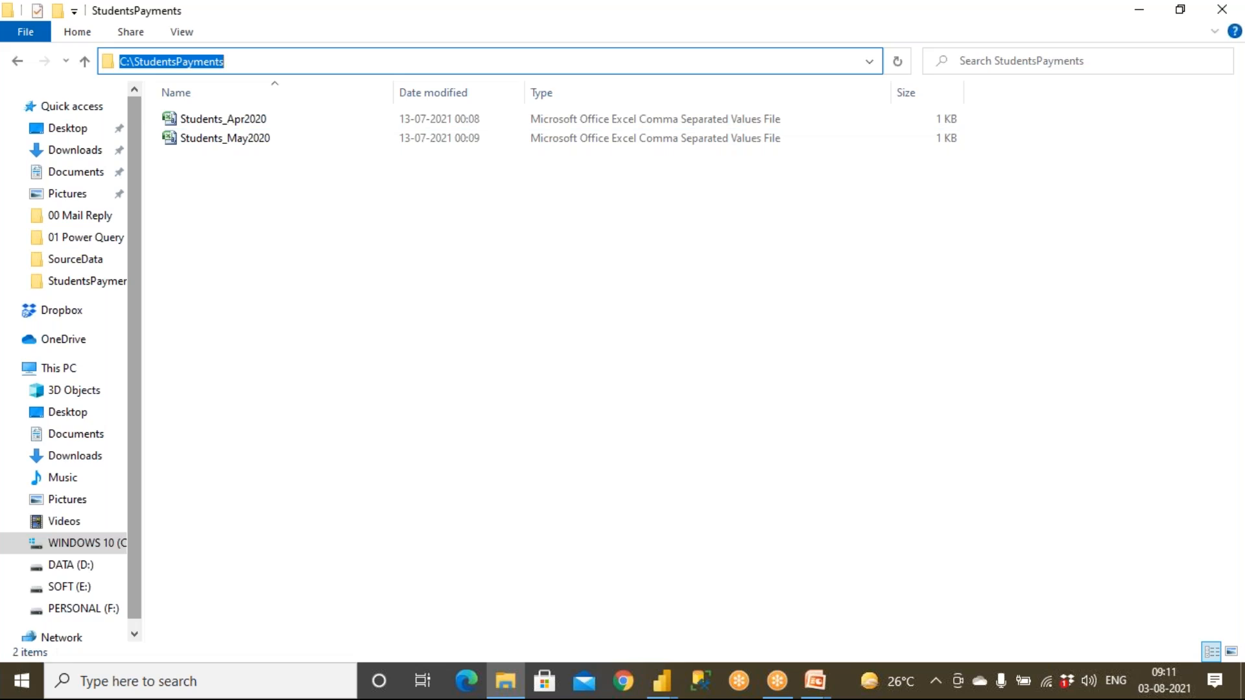
pyautogui.moveTo(351, 263); pyautogui.dragTo(185, 121)
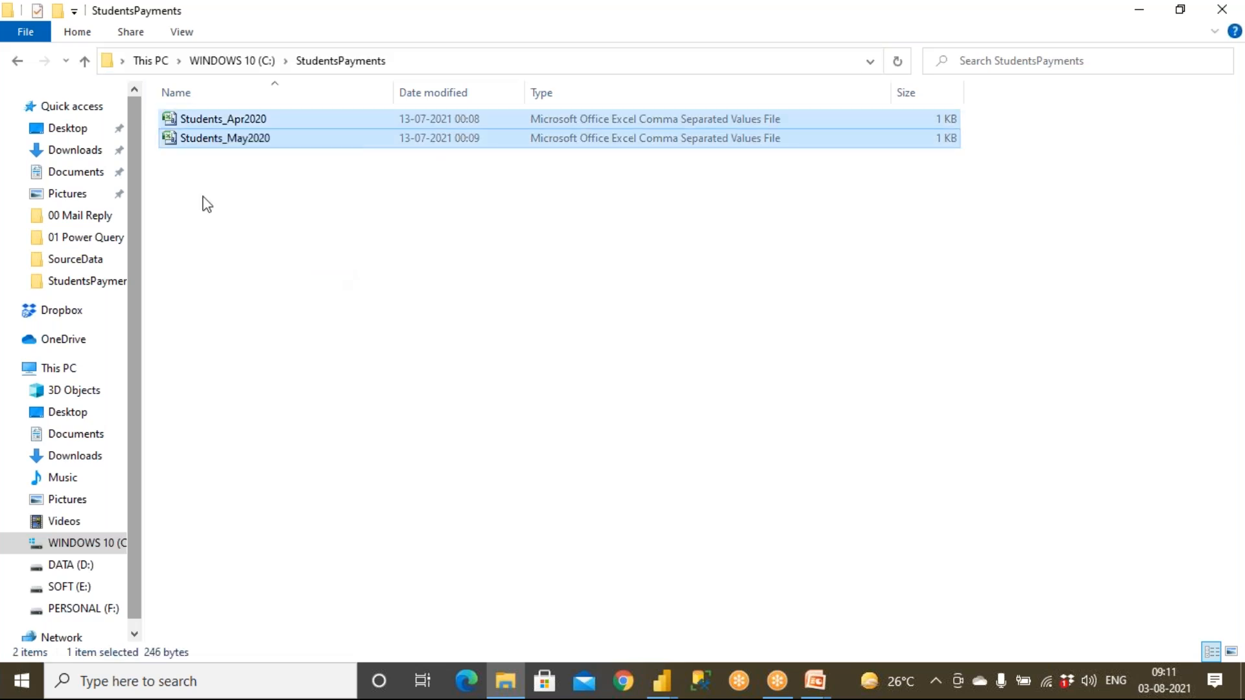
pyautogui.moveTo(378, 369); pyautogui.dragTo(231, 100)
pyautogui.click(317, 368)
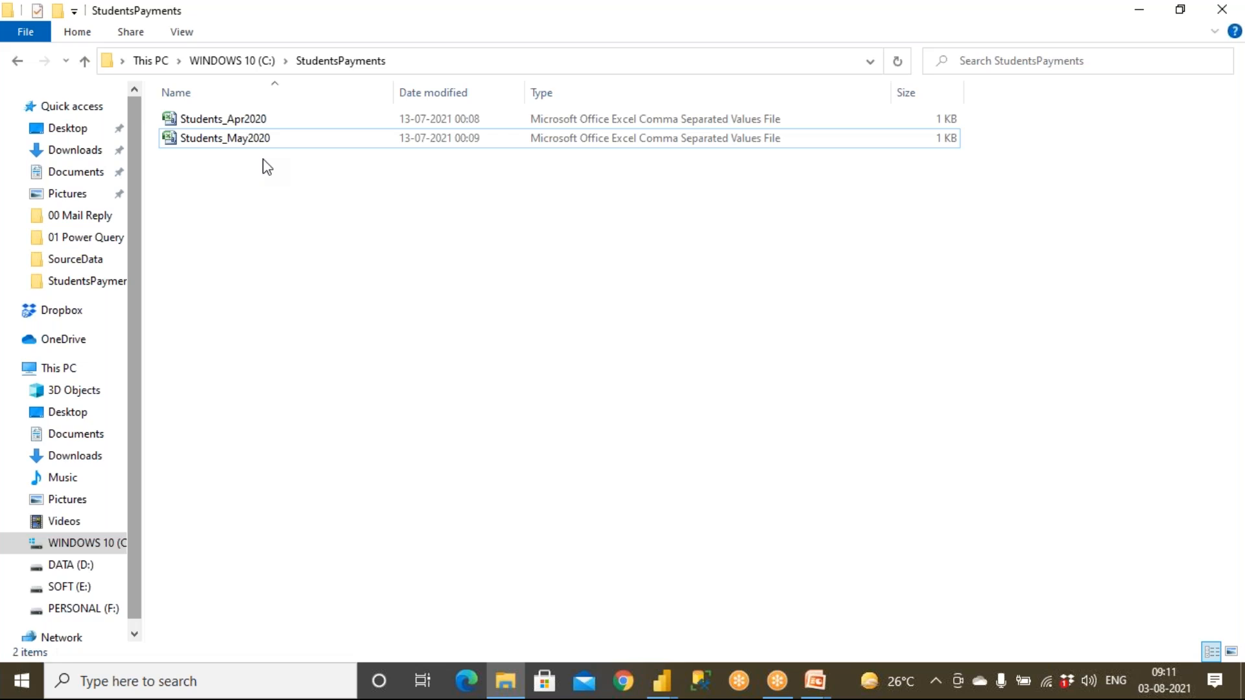
pyautogui.hotkey('alt', 'd')
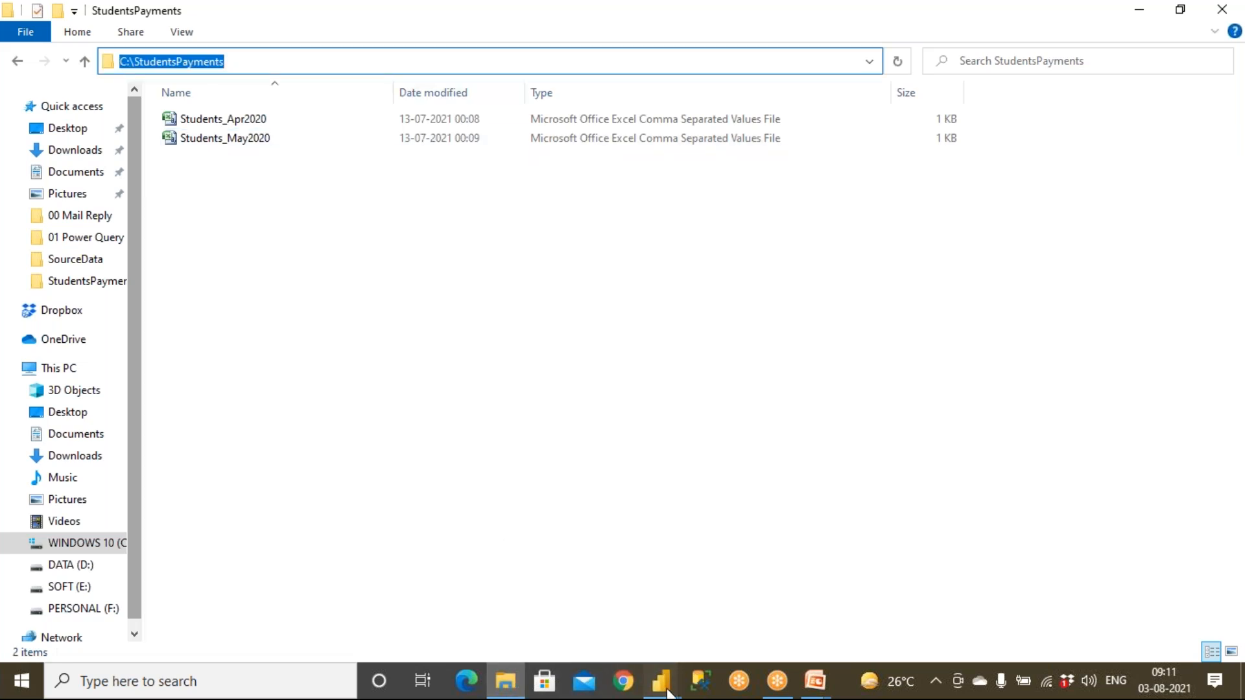
pyautogui.moveTo(670, 693)
pyautogui.click(700, 651)
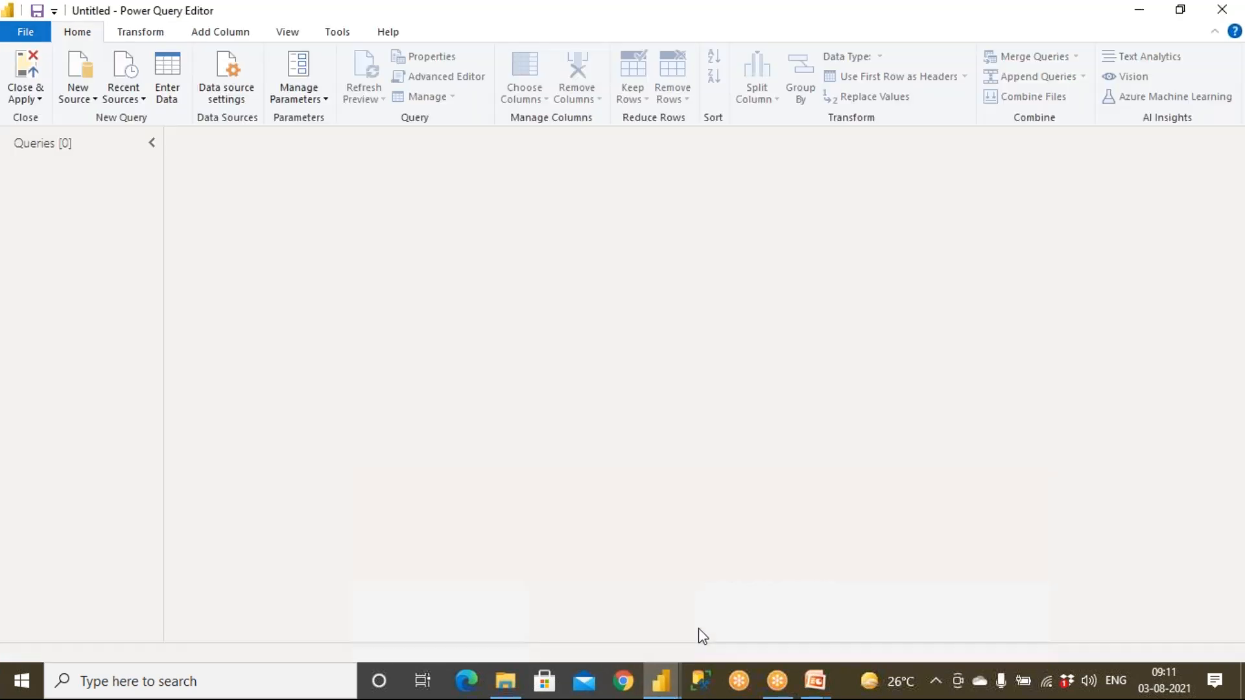
# - Add a new data source using the Folder connector
pyautogui.click(91, 98)
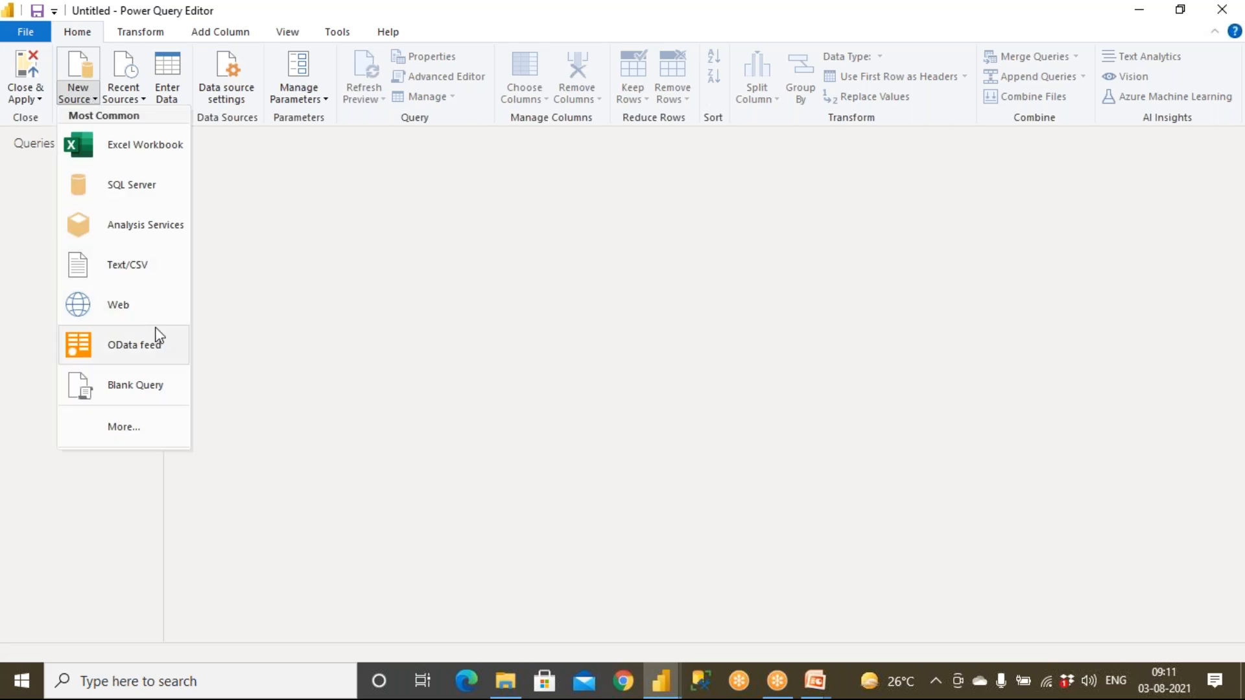
pyautogui.click(126, 430)
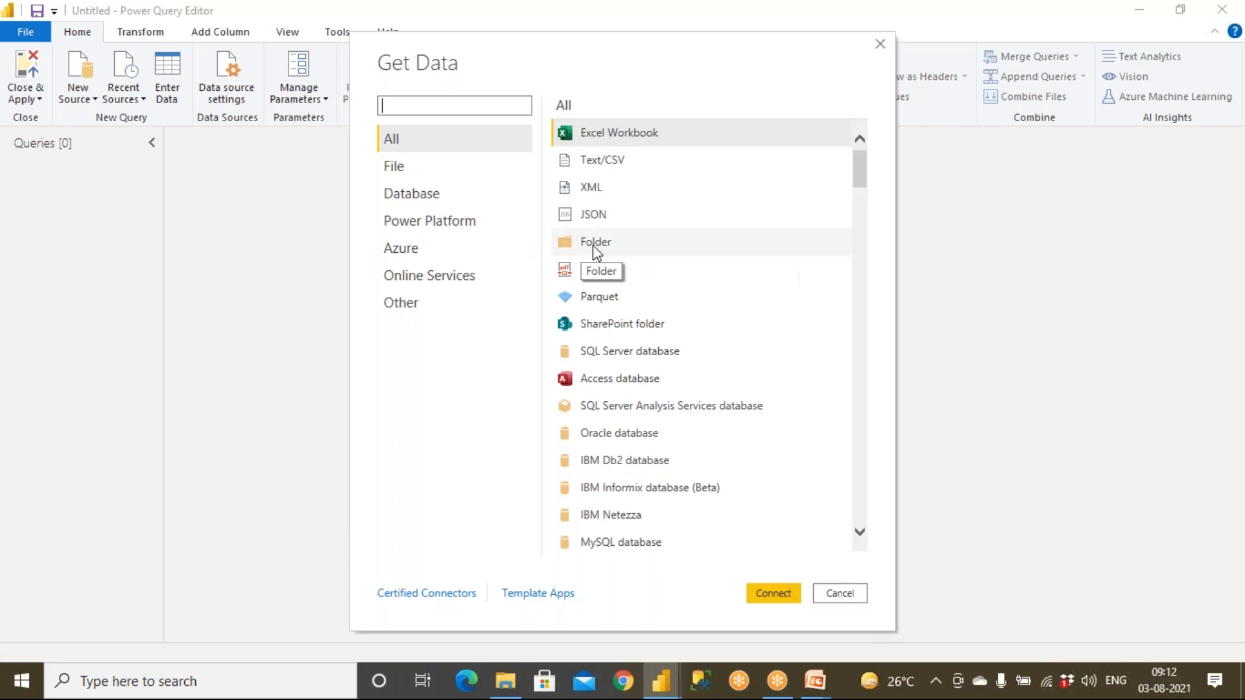
pyautogui.click(618, 247)
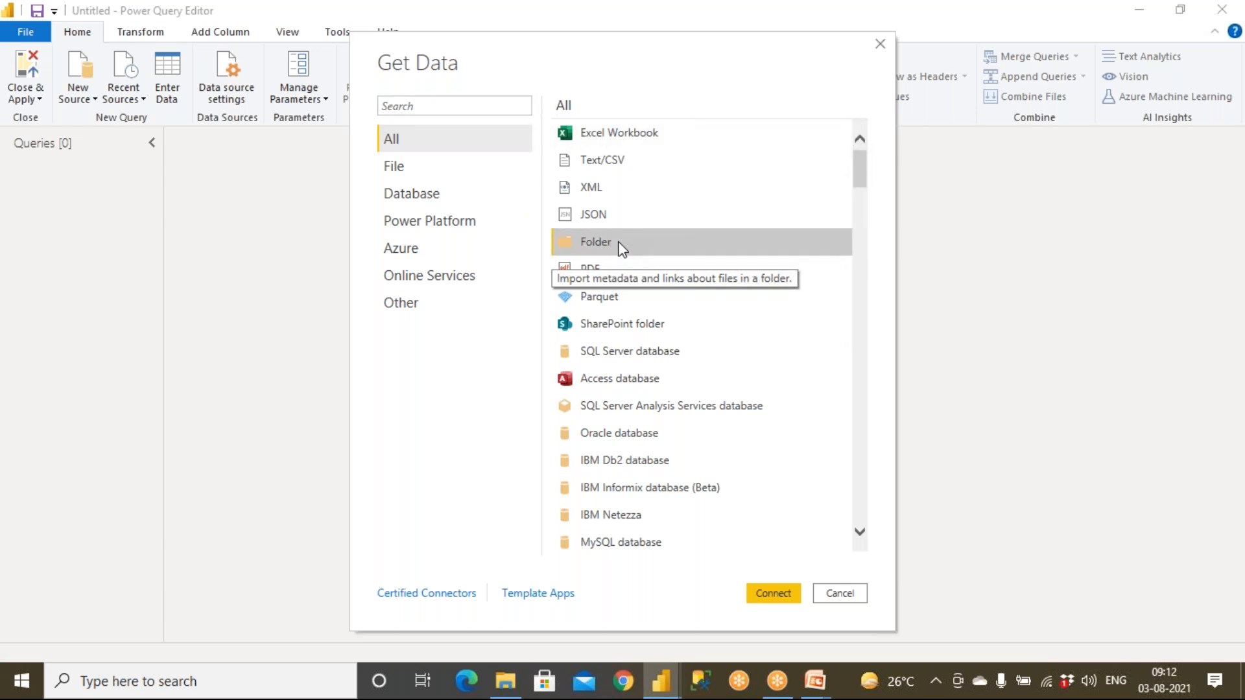
pyautogui.click(783, 593)
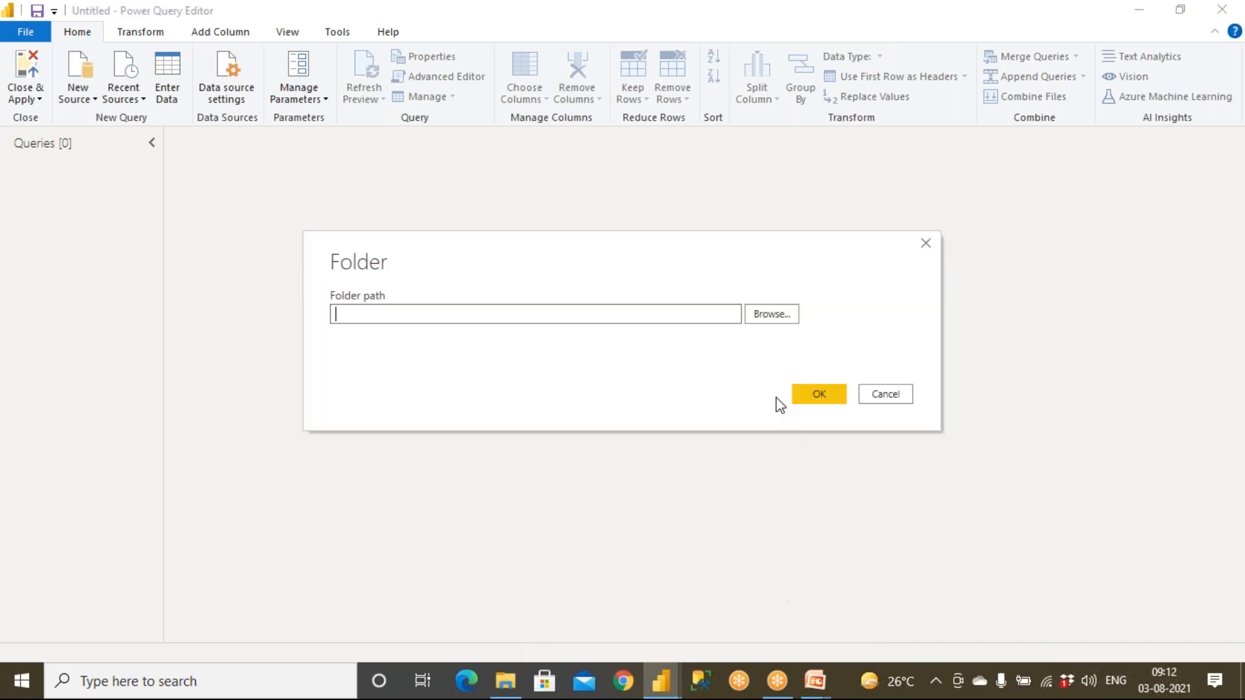
# - Set the folder path to C:\StudentsPayments and bring its file list into the editor for transformation without combining the files
pyautogui.click(777, 316)
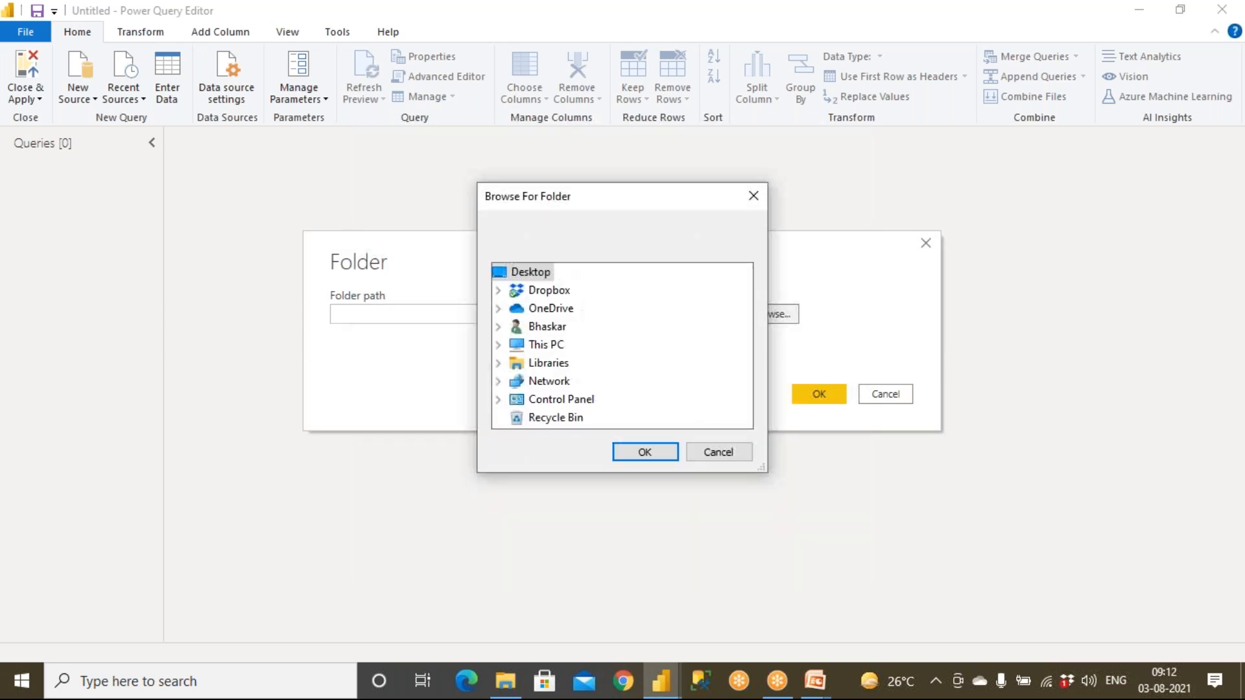
pyautogui.doubleClick(538, 345)
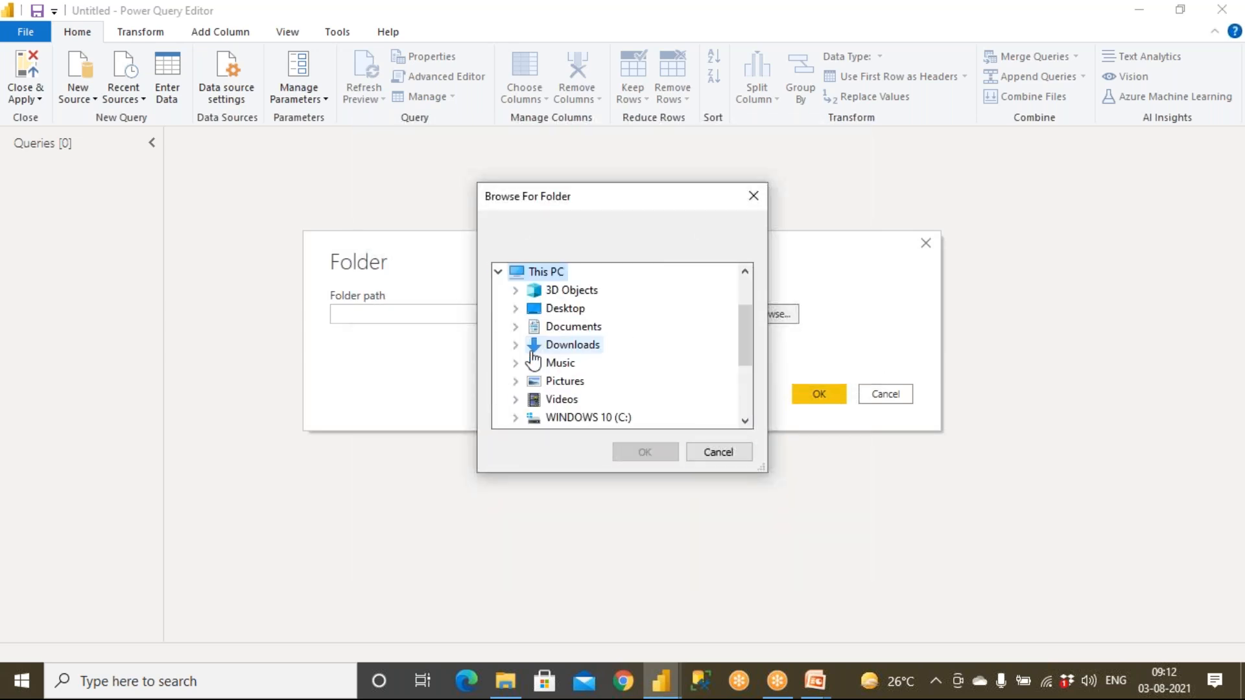
pyautogui.doubleClick(588, 417)
pyautogui.click(605, 401)
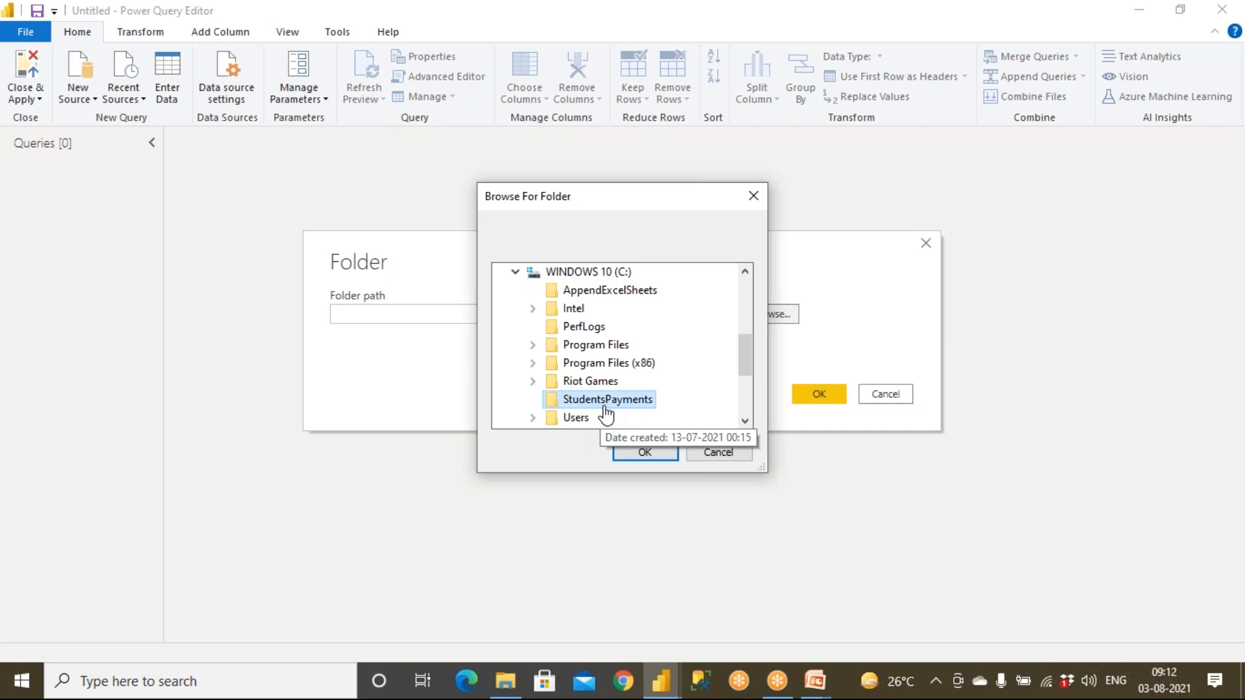
pyautogui.click(642, 452)
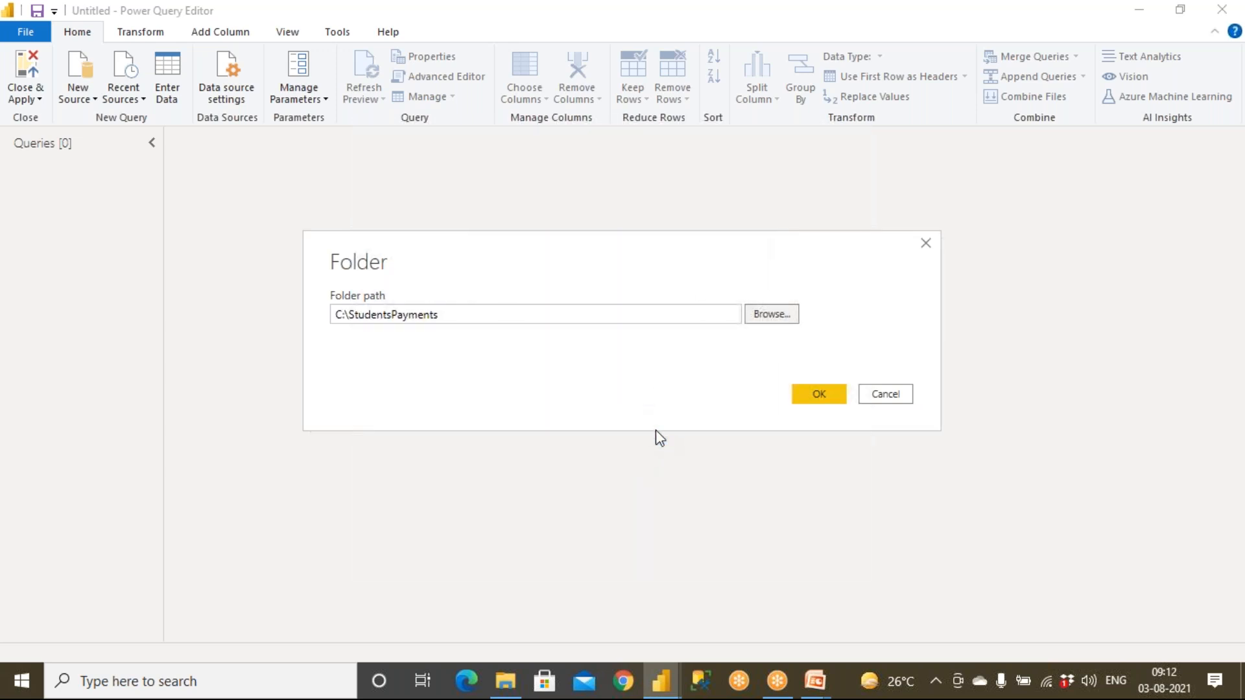
pyautogui.click(799, 396)
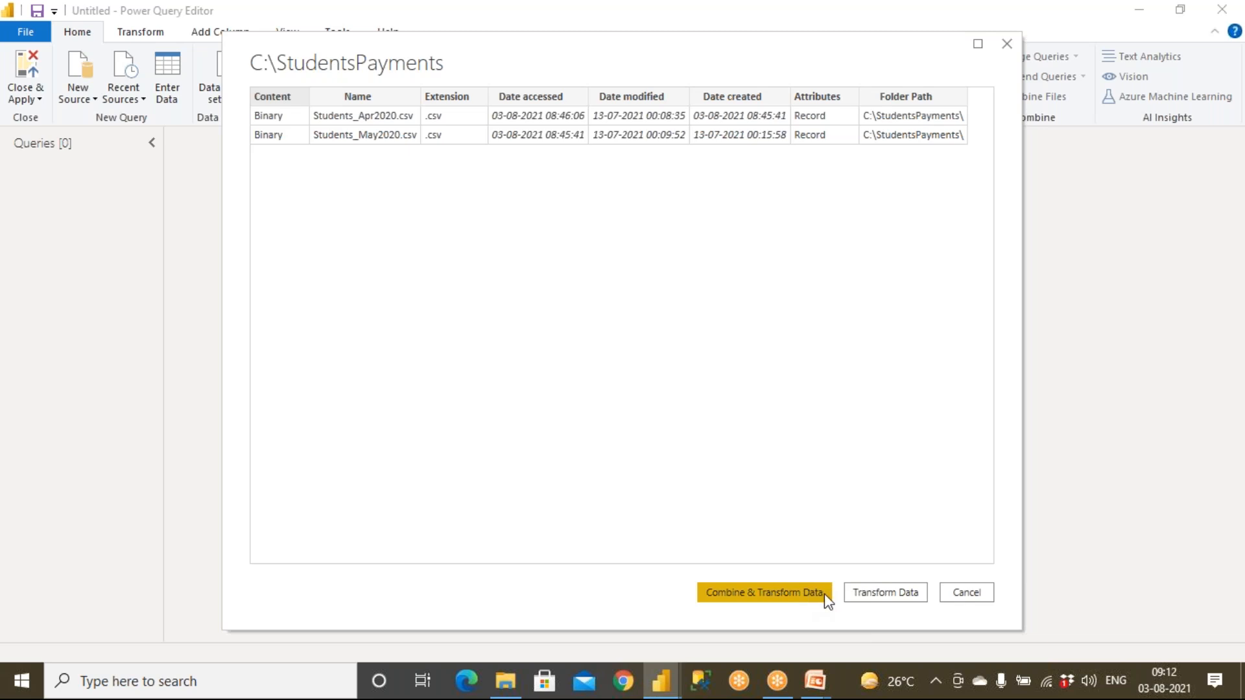
pyautogui.click(903, 595)
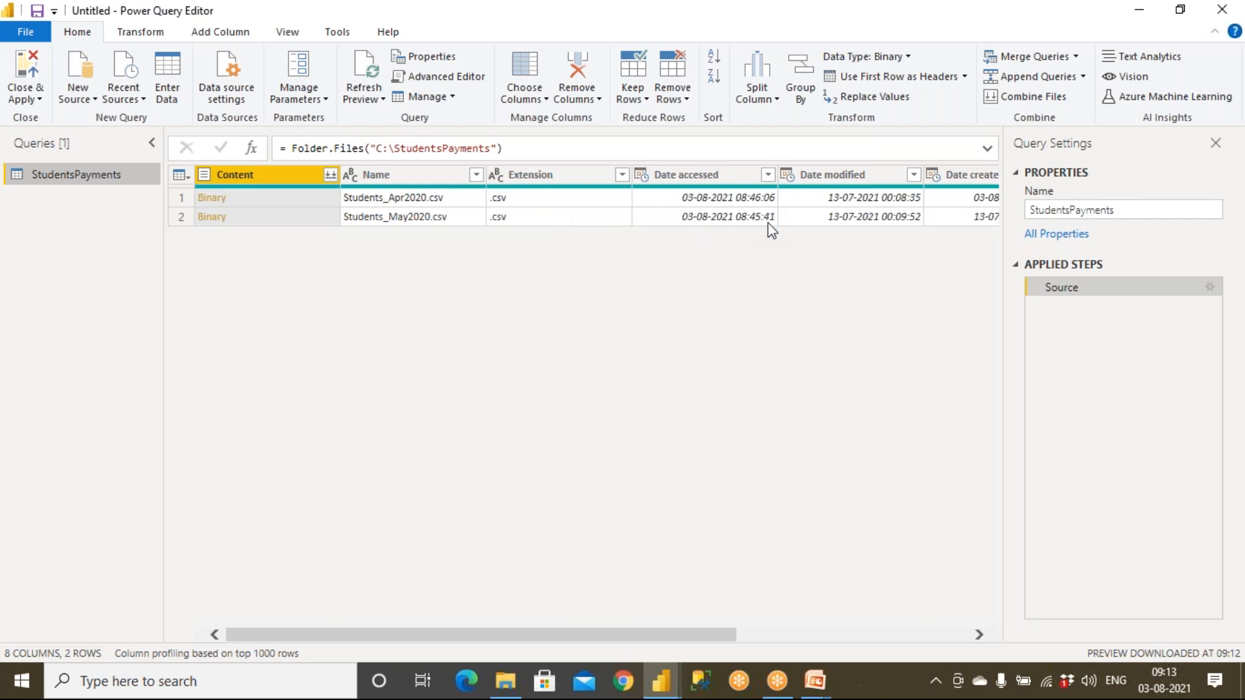
# - Review the file metadata columns and remove all columns except Content and Name from the StudentsPayments query
pyautogui.moveTo(731, 634); pyautogui.dragTo(974, 635)
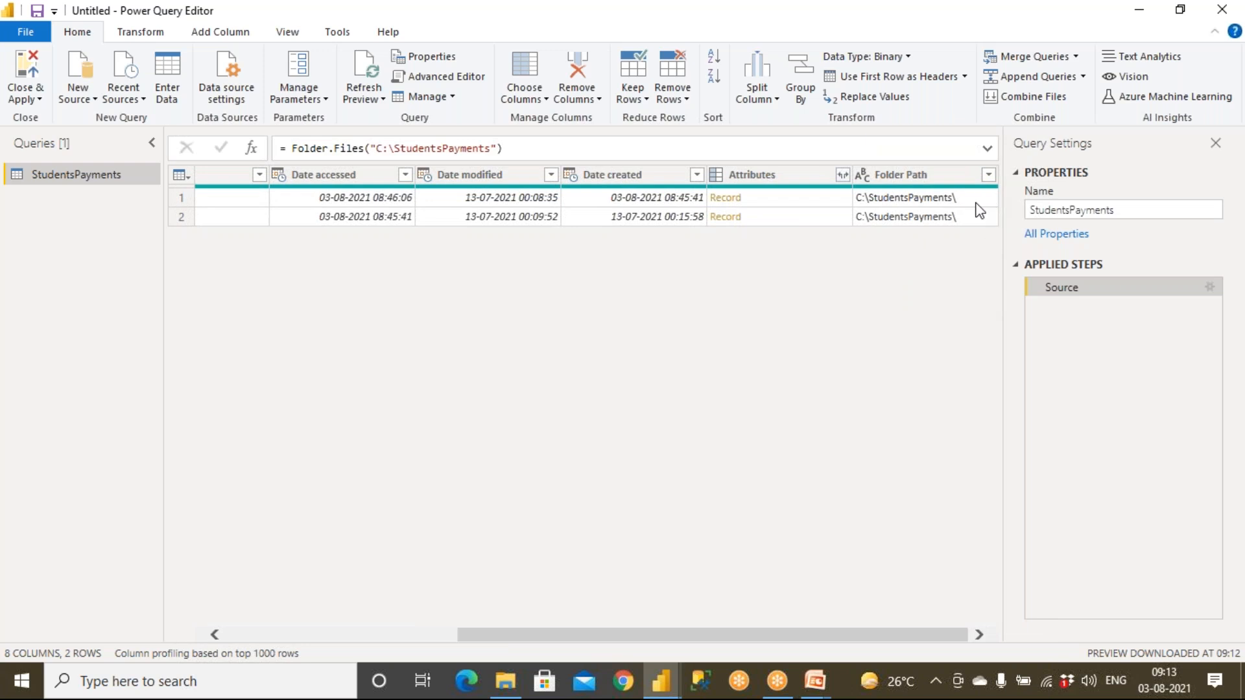
pyautogui.moveTo(846, 643); pyautogui.dragTo(563, 601)
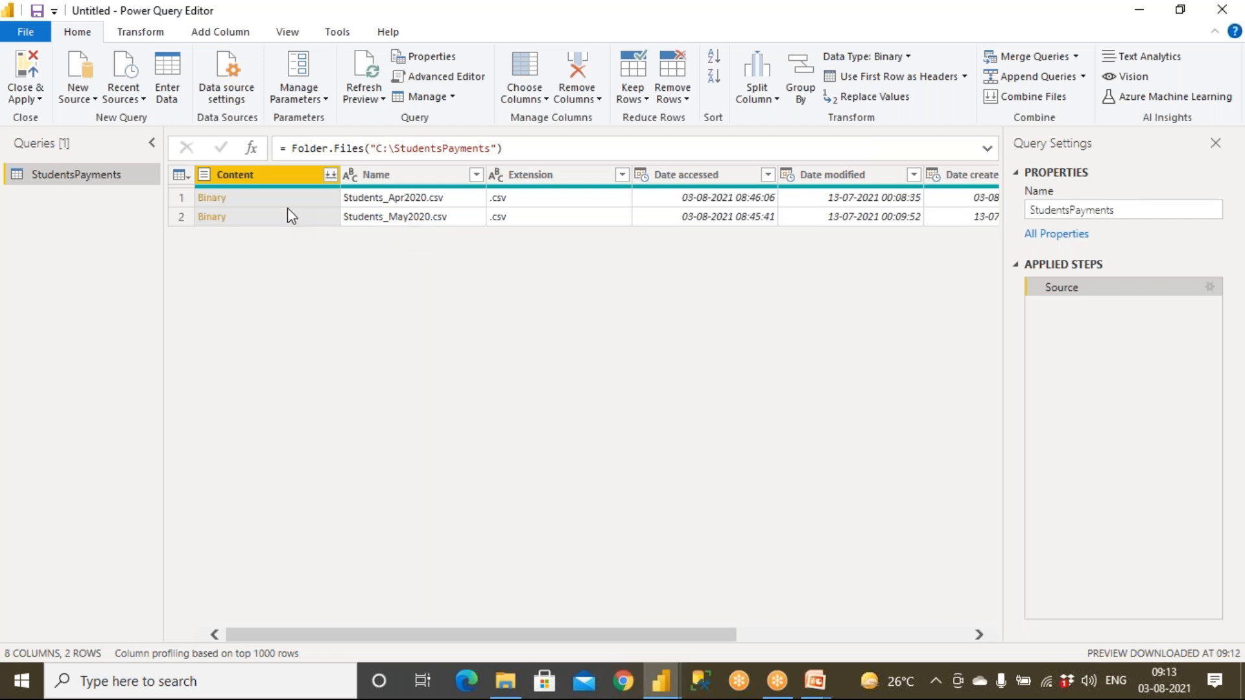
pyautogui.keyDown('ctrl'); pyautogui.click(383, 172); pyautogui.keyUp('ctrl')
pyautogui.rightClick(383, 173)
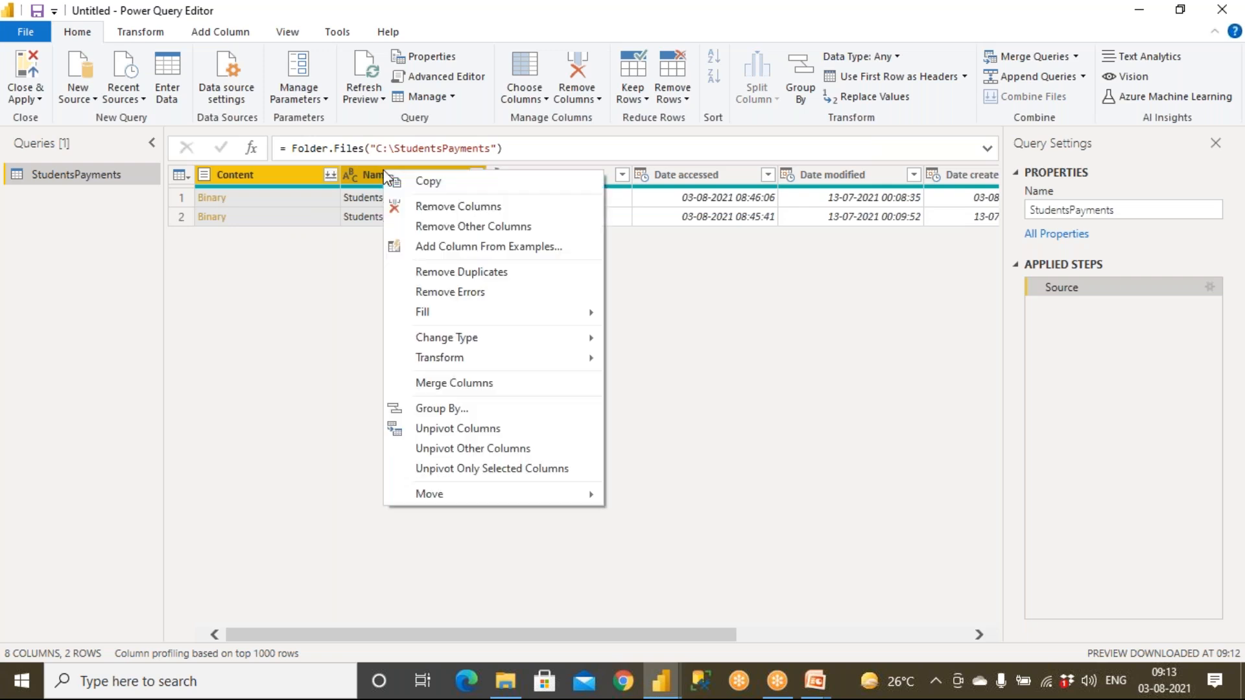
pyautogui.click(423, 227)
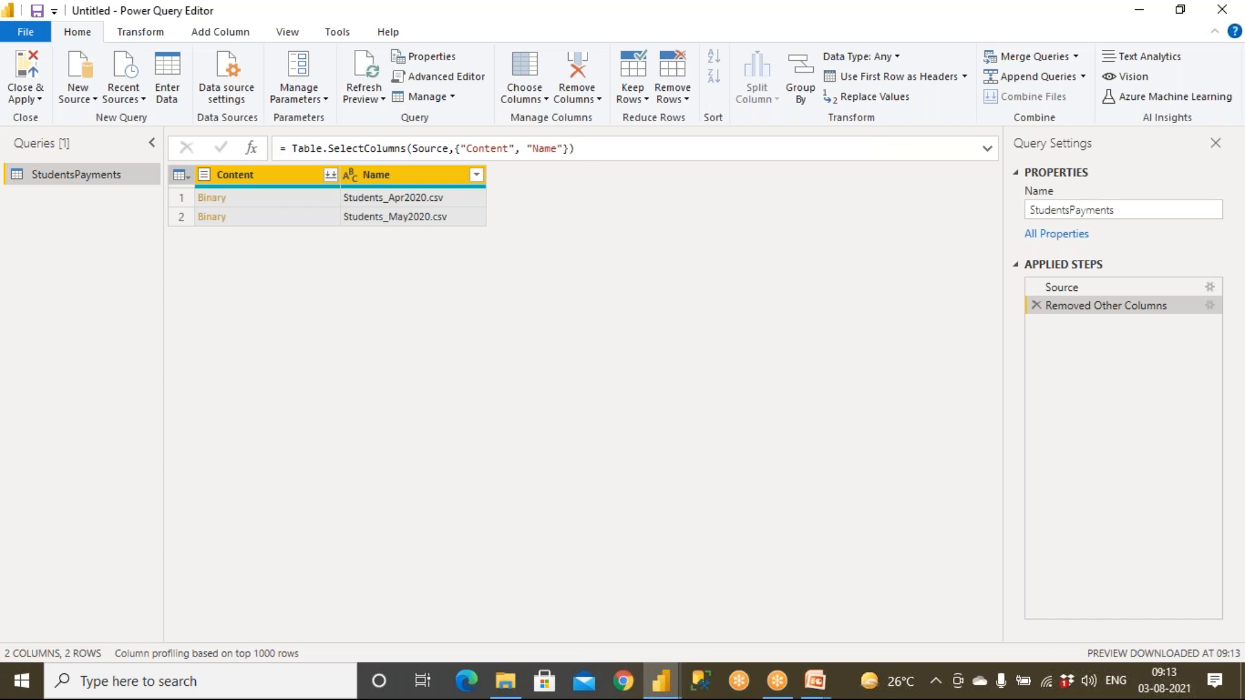
# - Remove the Name column from the StudentsPayments query
pyautogui.click(412, 179)
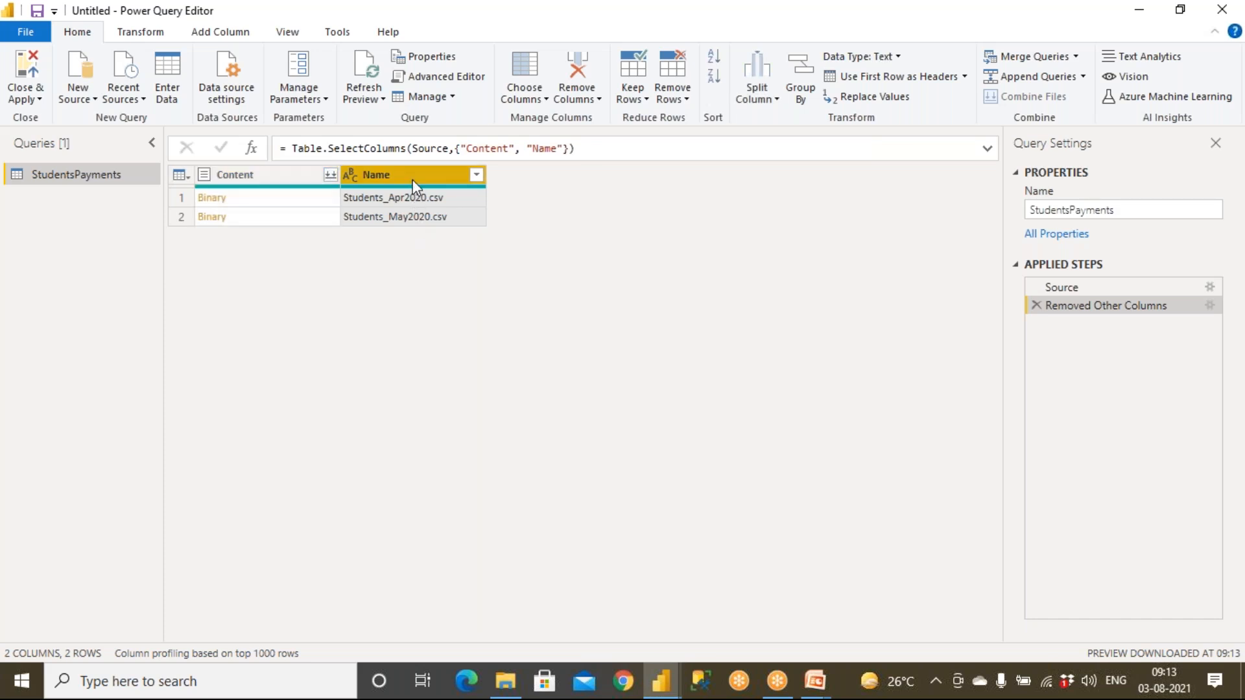
pyautogui.rightClick(399, 181)
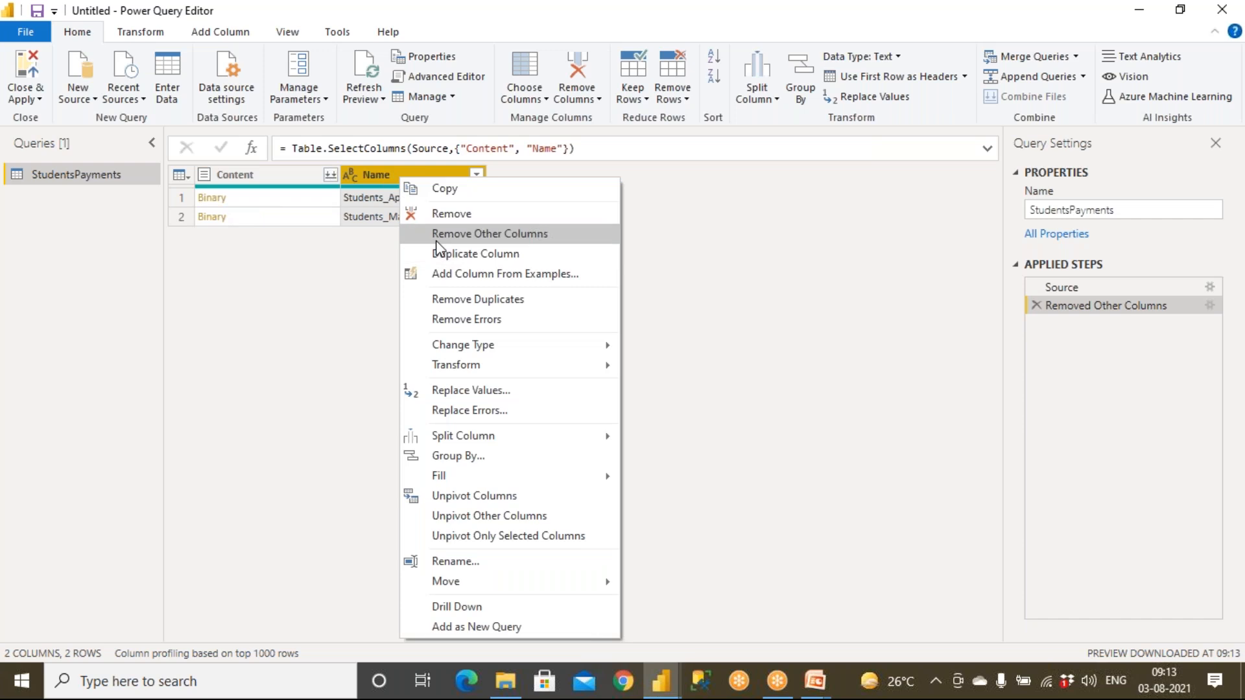
pyautogui.click(437, 215)
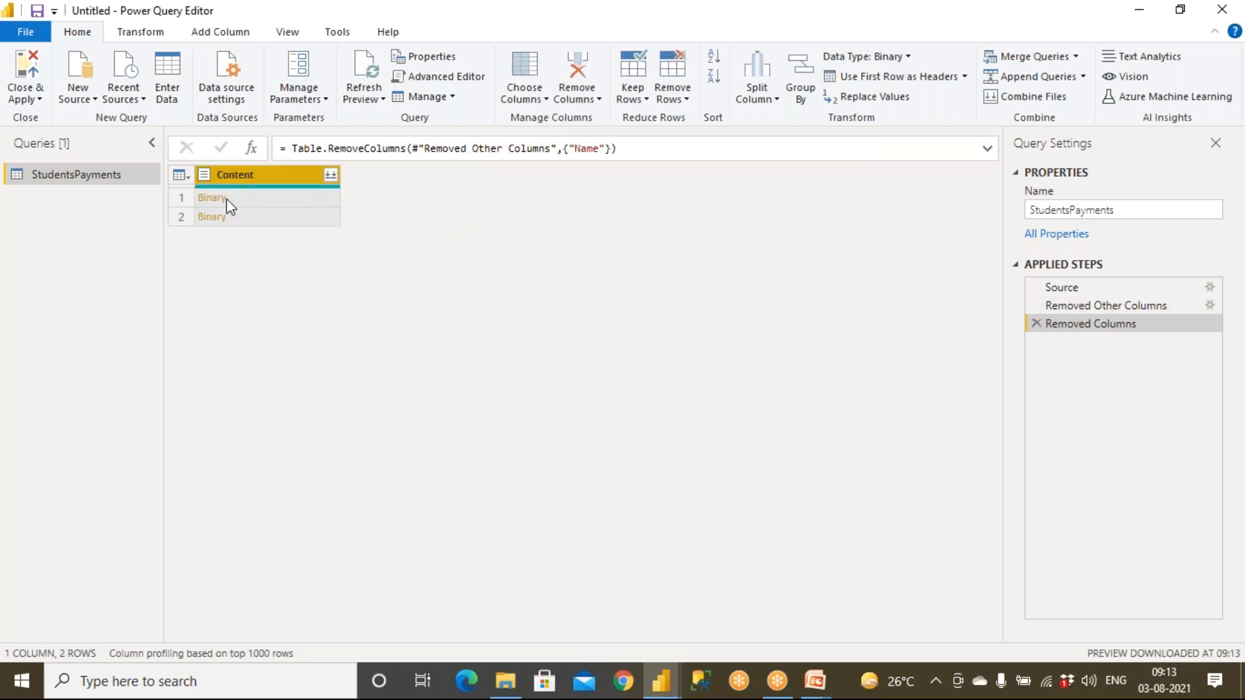
# - Combine the files in the Content column, using the first file as sample with a comma delimiter and type detection from the first 200 rows
pyautogui.click(331, 175)
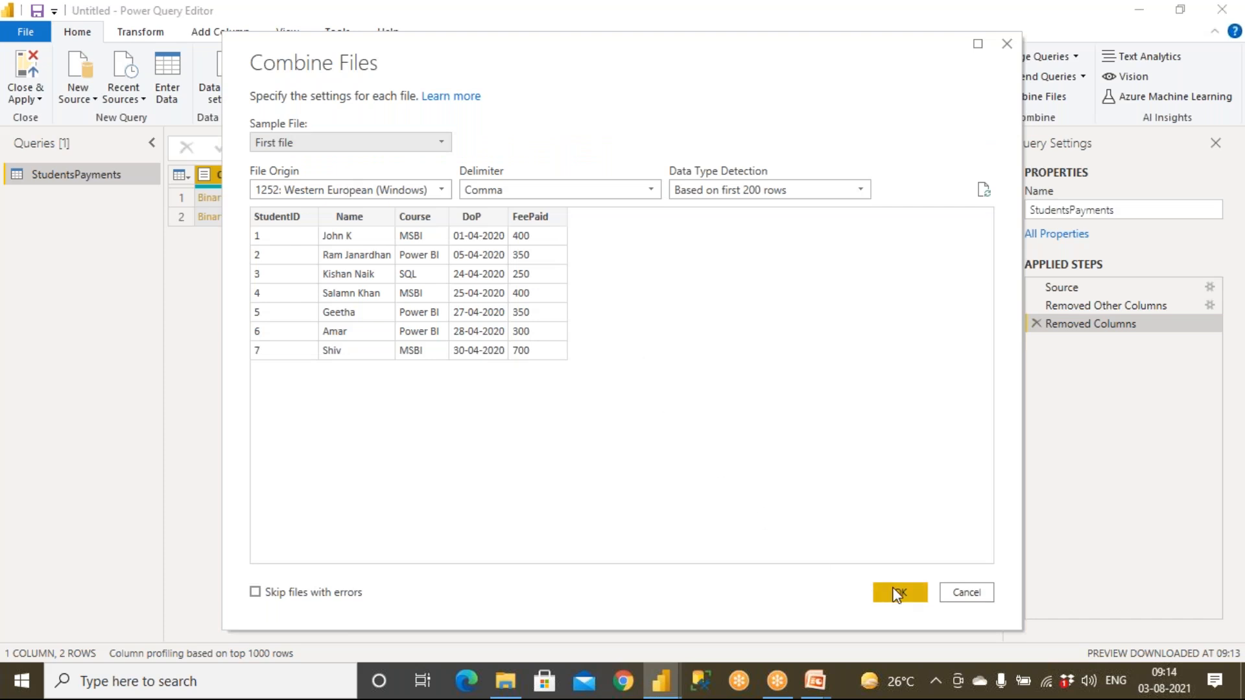
pyautogui.click(897, 594)
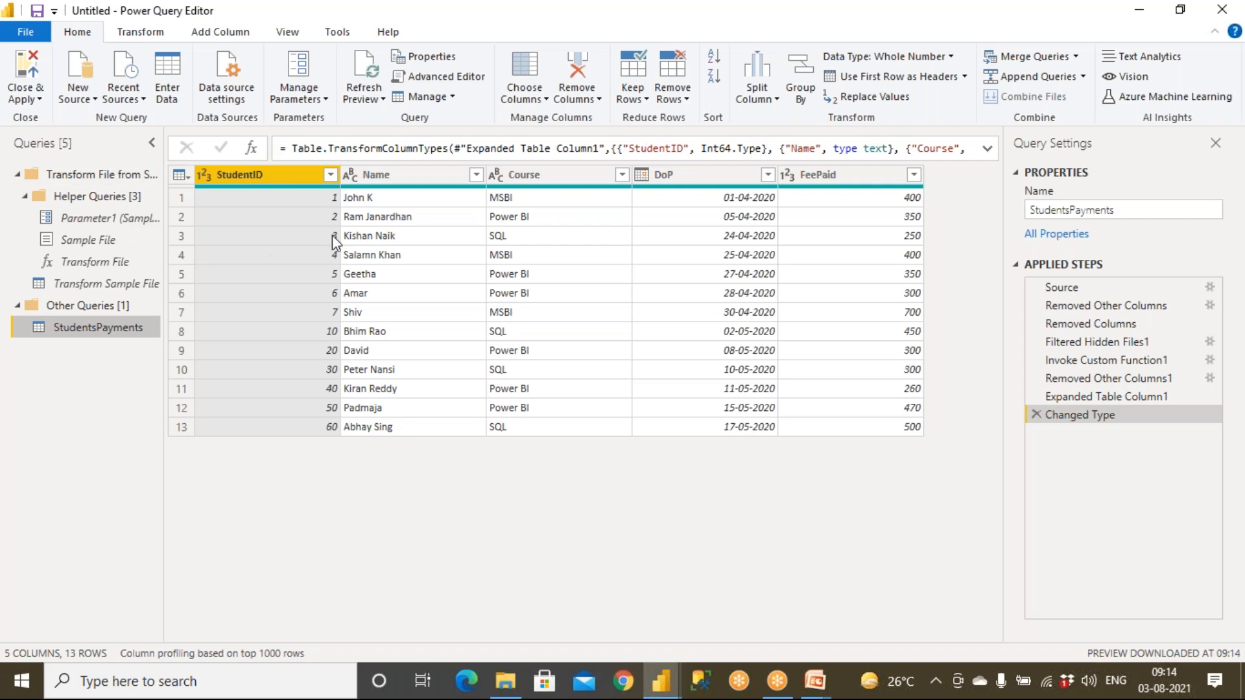
pyautogui.click(323, 202)
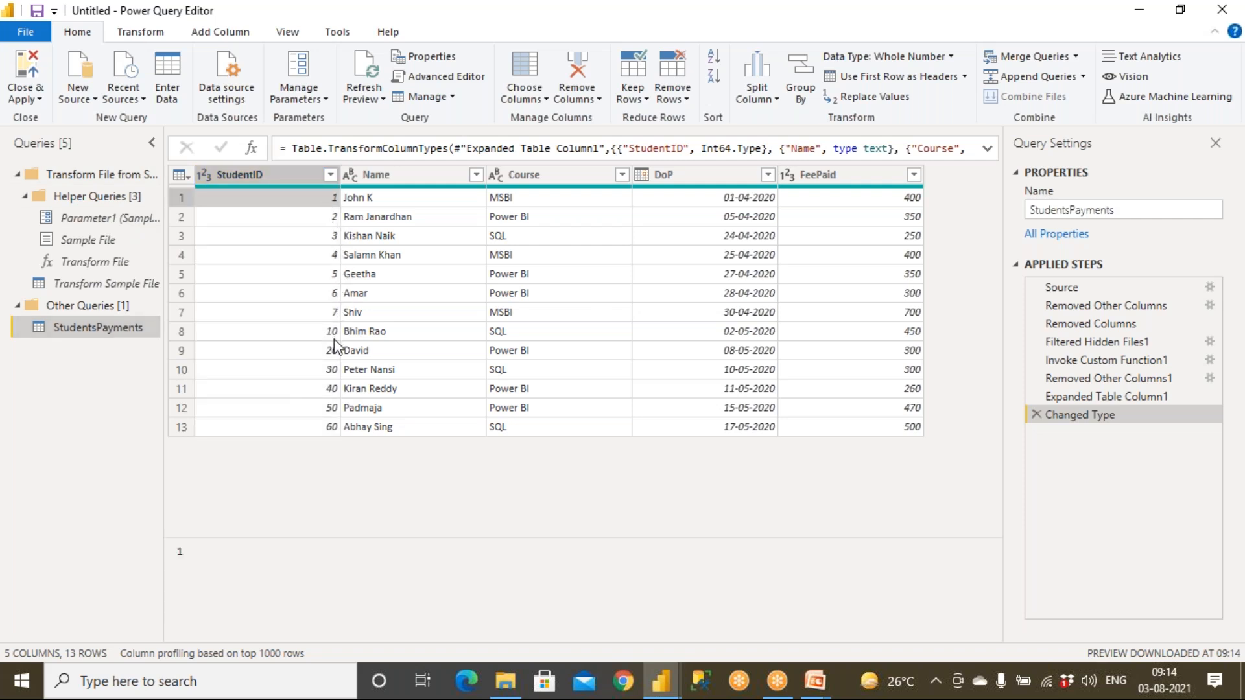
# - Collapse the Helper Queries folder and the Transform File query group in the list of queries
pyautogui.click(26, 197)
pyautogui.click(18, 174)
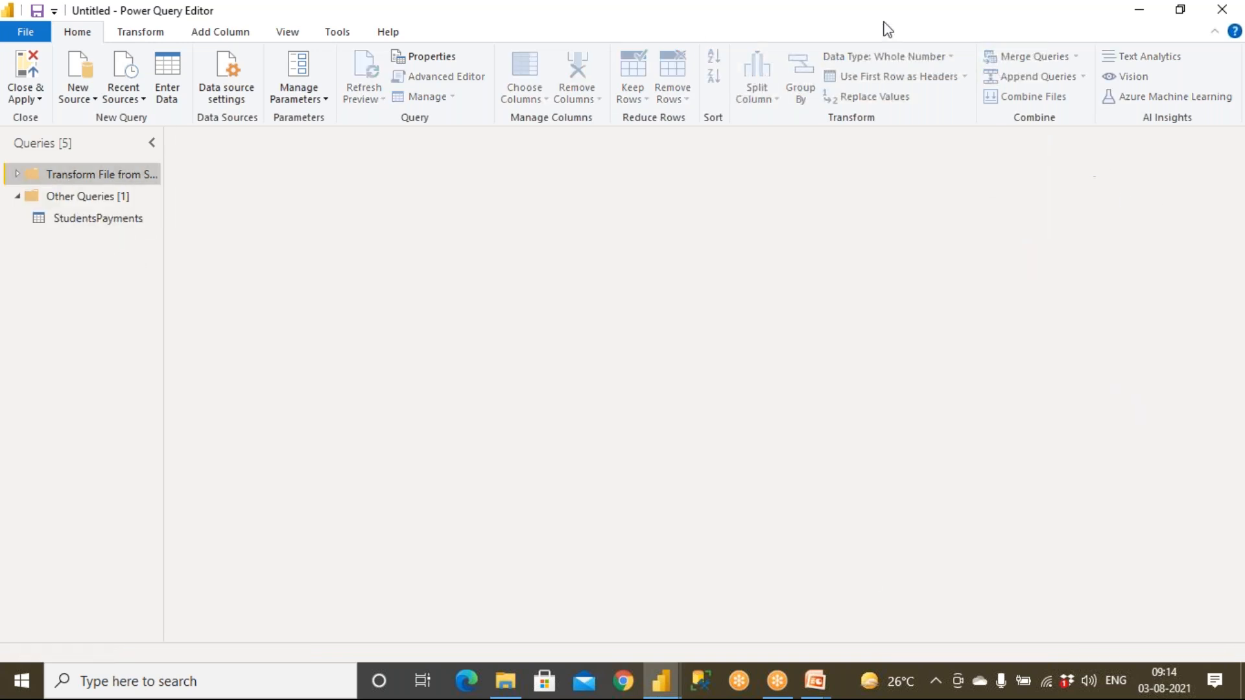
pyautogui.click(846, 18)
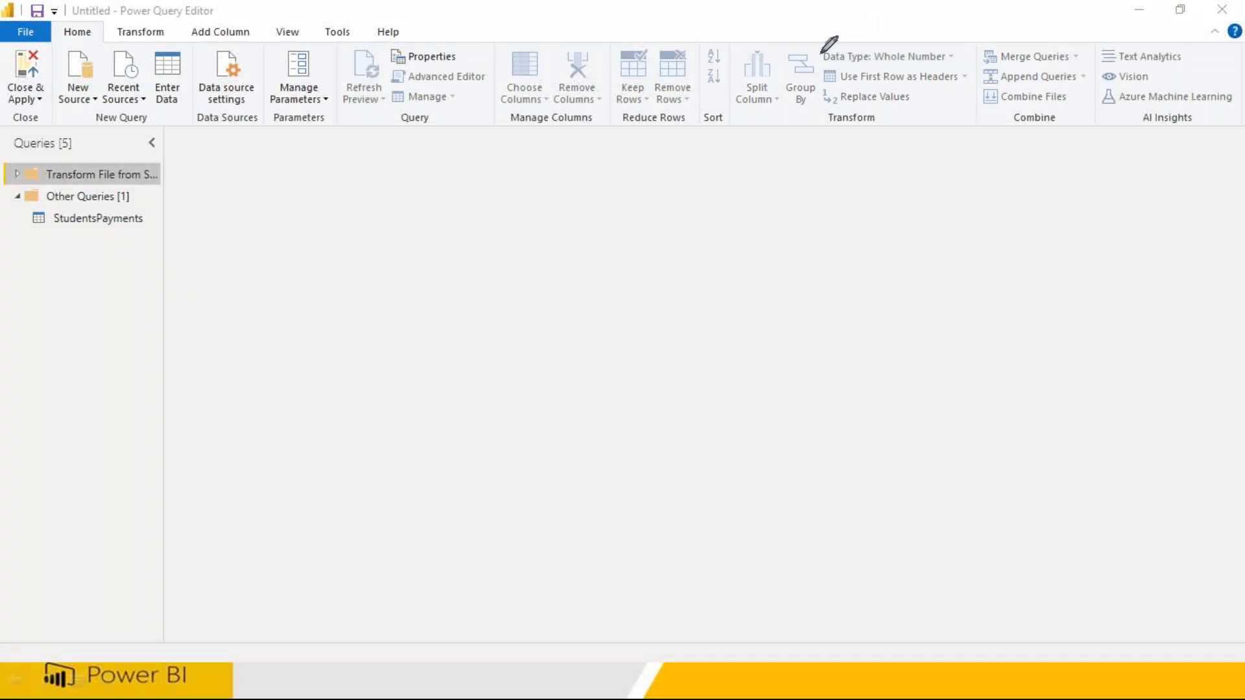
pyautogui.moveTo(133, 161)
pyautogui.mouseDown()
pyautogui.moveTo(8, 151)
pyautogui.moveTo(93, 176)
pyautogui.moveTo(133, 147)
pyautogui.mouseUp()
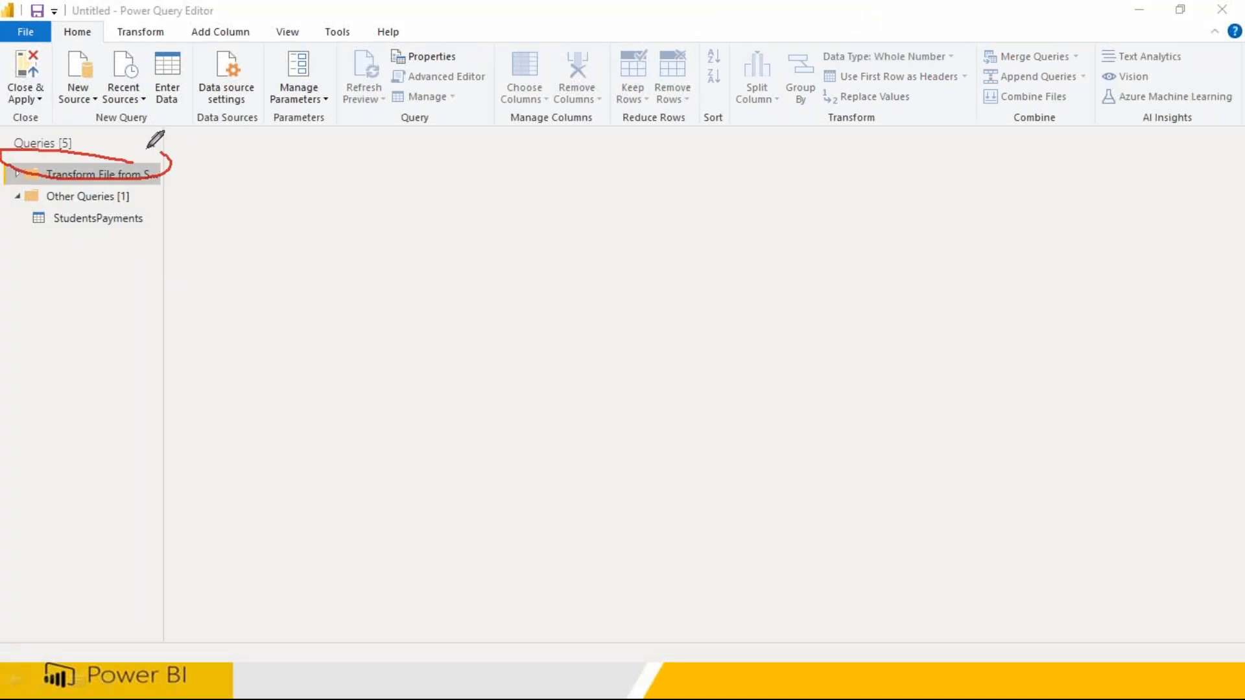
pyautogui.moveTo(176, 217)
pyautogui.mouseDown()
pyautogui.moveTo(8, 216)
pyautogui.moveTo(112, 252)
pyautogui.moveTo(167, 208)
pyautogui.mouseUp()
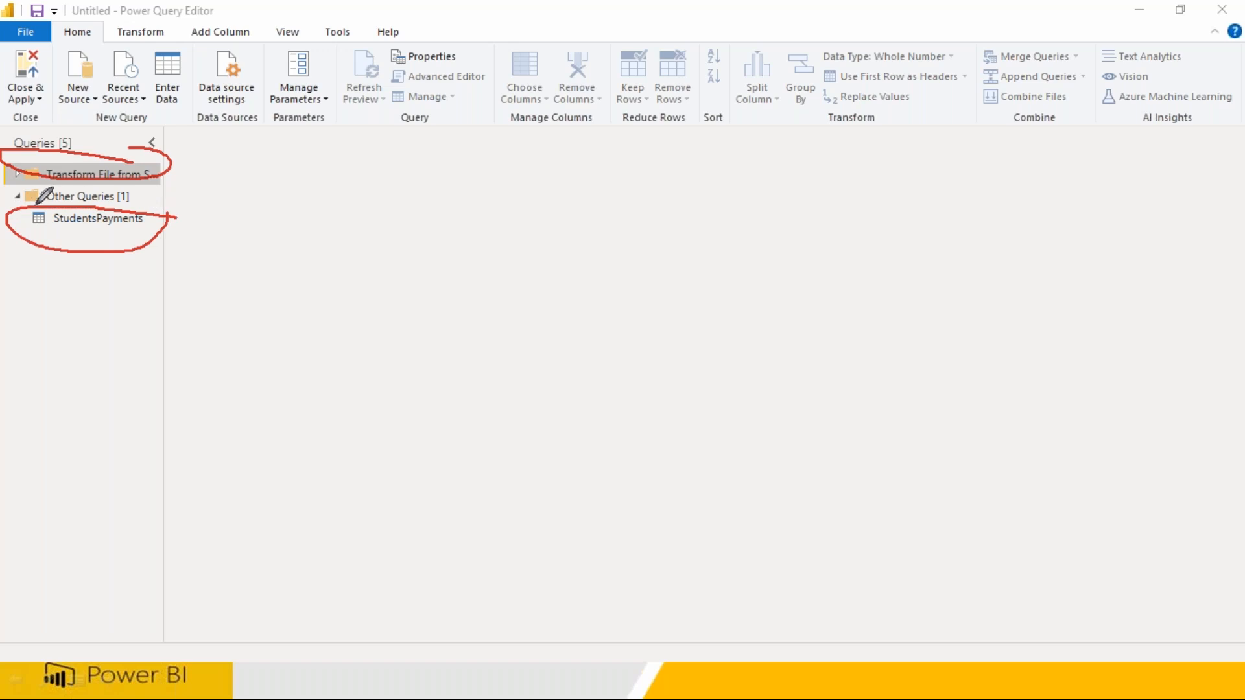
# - Add a month-name column derived from the DoP date in the StudentsPayments query, and close and apply the query changes
pyautogui.click(77, 220)
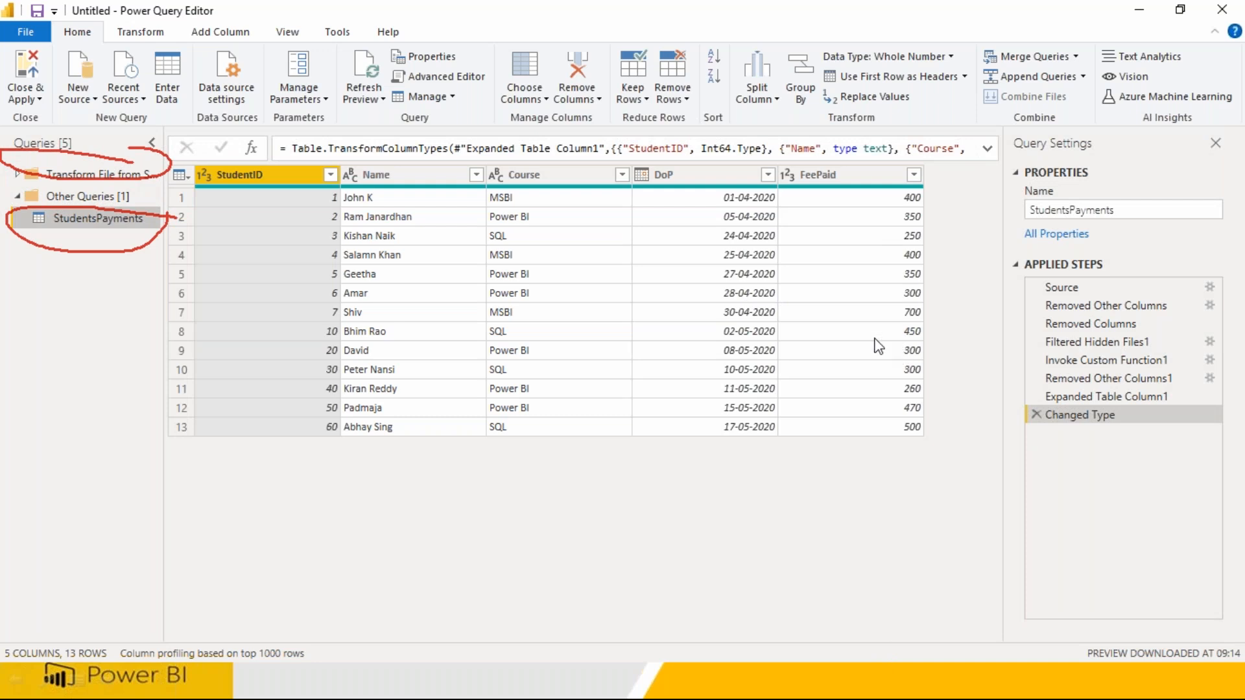
pyautogui.click(691, 176)
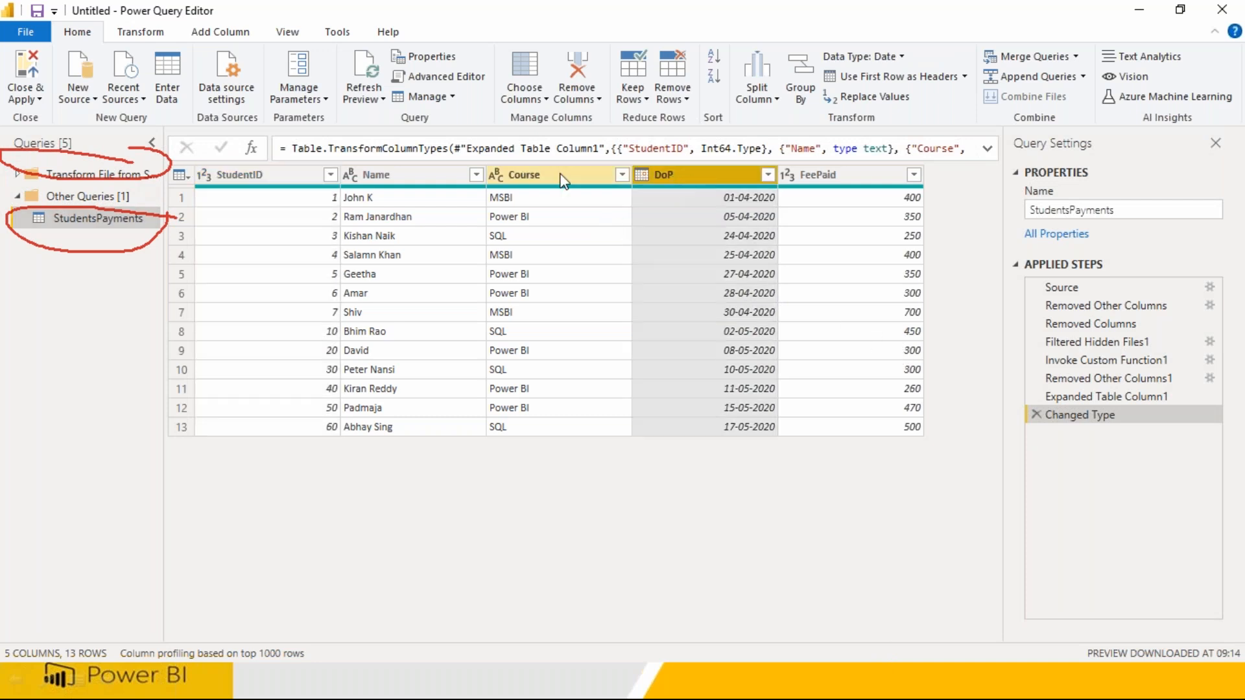
pyautogui.click(234, 34)
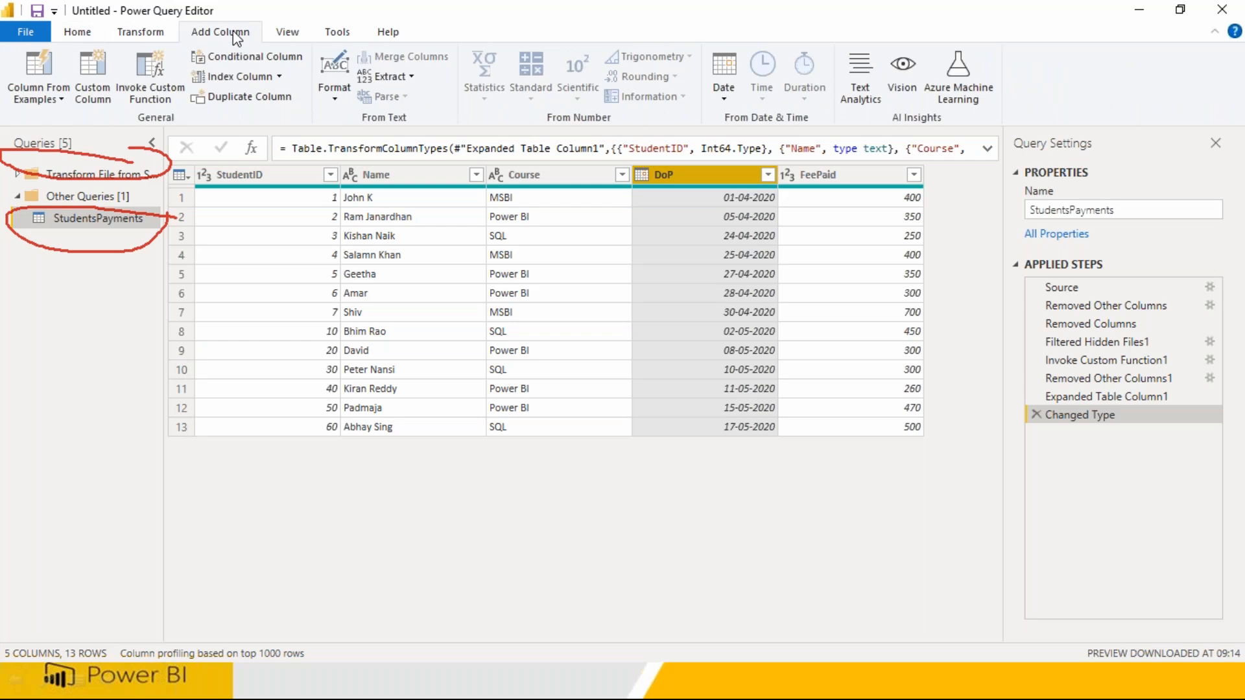
pyautogui.click(723, 102)
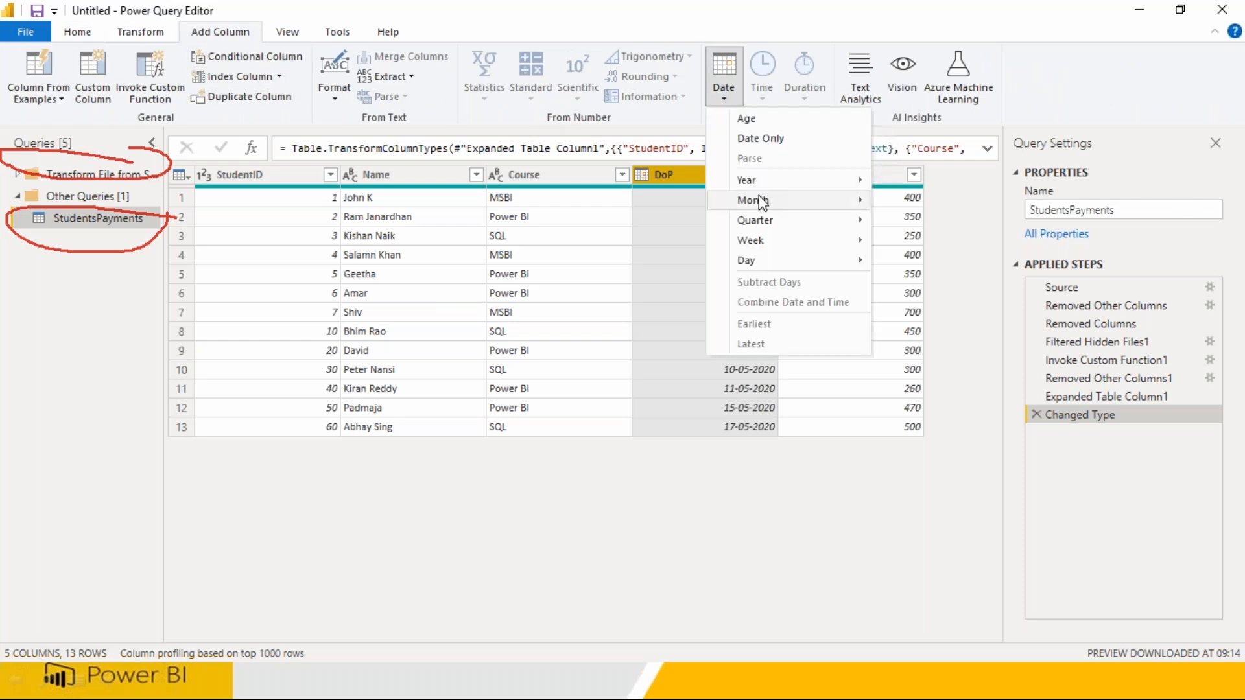
pyautogui.moveTo(764, 206)
pyautogui.click(938, 282)
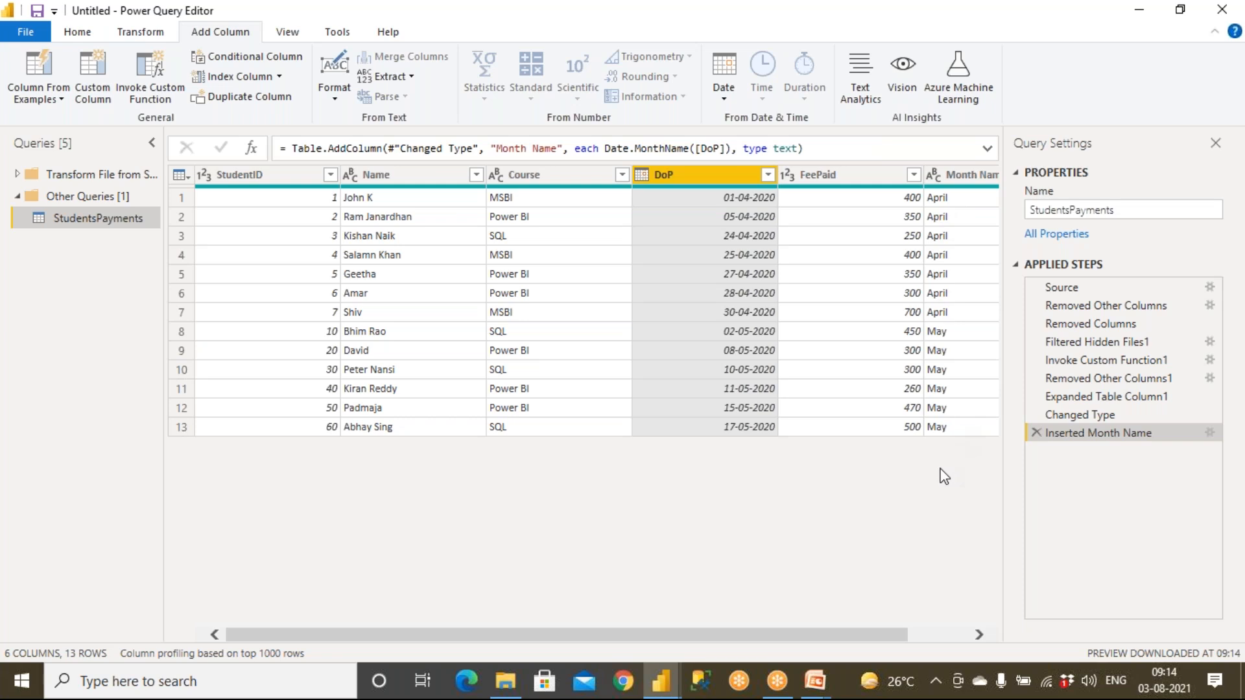
pyautogui.click(78, 34)
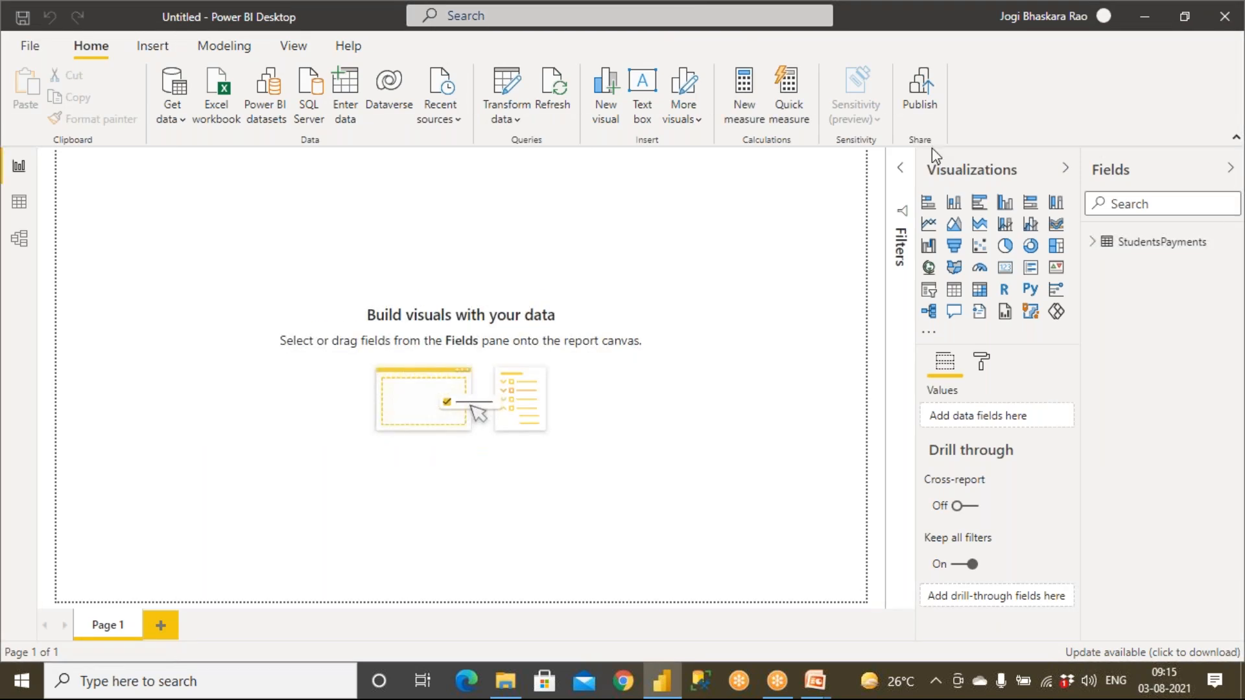
# - Add a card visual showing FeePaid from the StudentsPayments table to the report page
pyautogui.click(1004, 268)
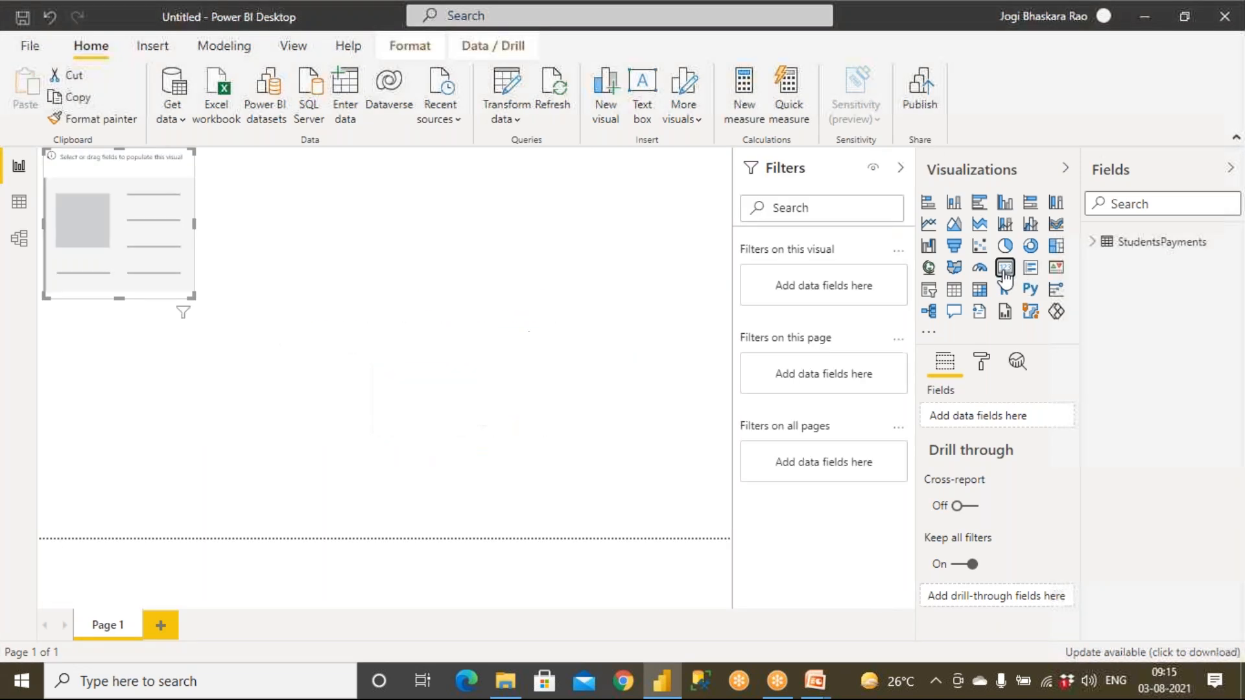
pyautogui.click(1092, 242)
pyautogui.moveTo(1157, 308); pyautogui.dragTo(133, 247)
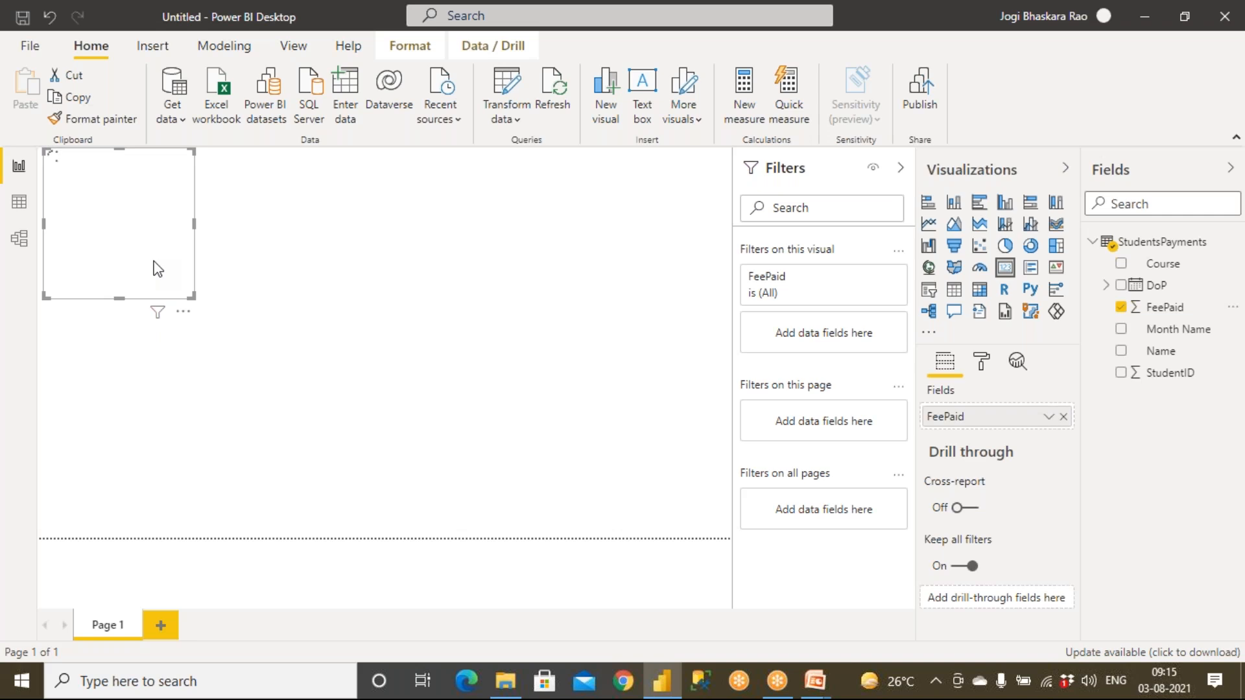
# - Turn on the border of the FeePaid card
pyautogui.click(980, 361)
pyautogui.scroll(-4, 940, 506)
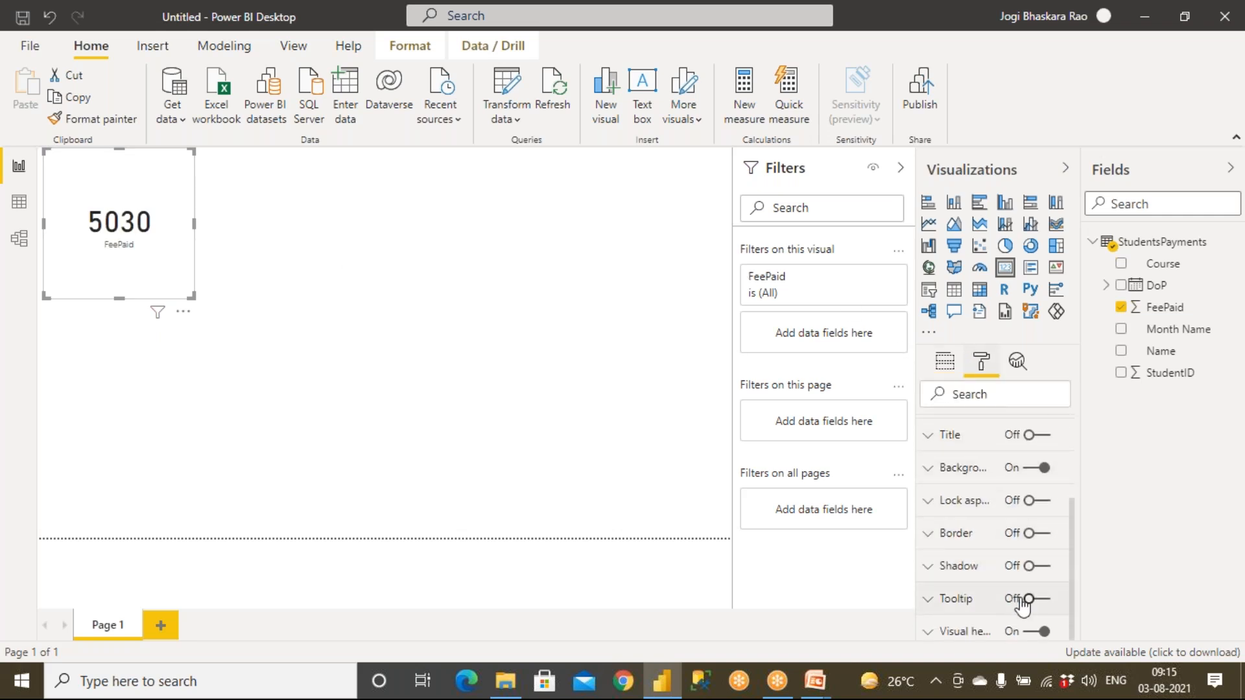
pyautogui.click(1042, 536)
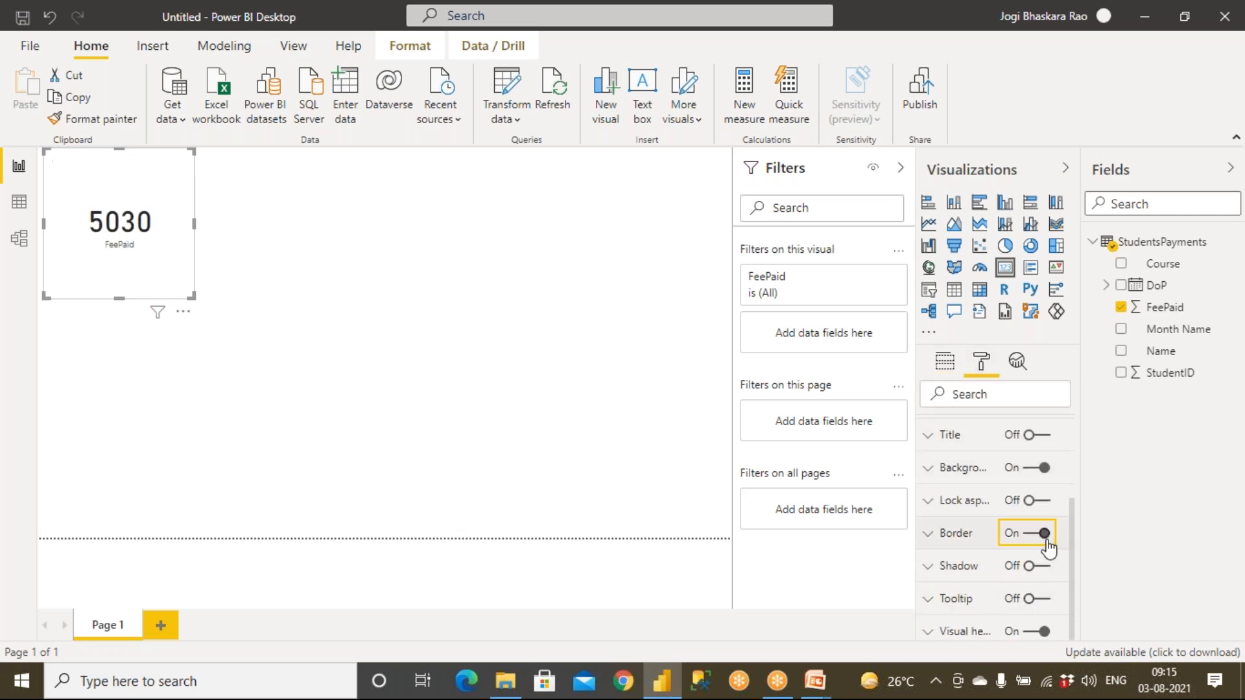
pyautogui.click(465, 407)
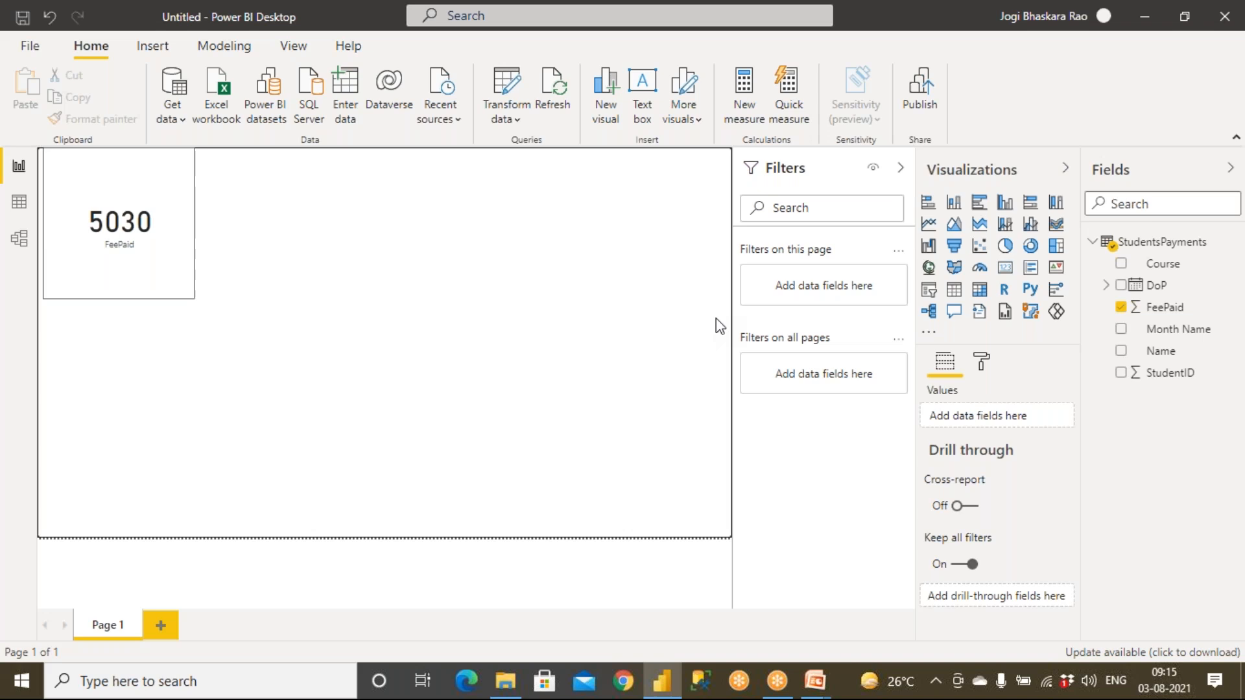
# - Add a table visual below the card with the Month Name and FeePaid fields
pyautogui.click(952, 289)
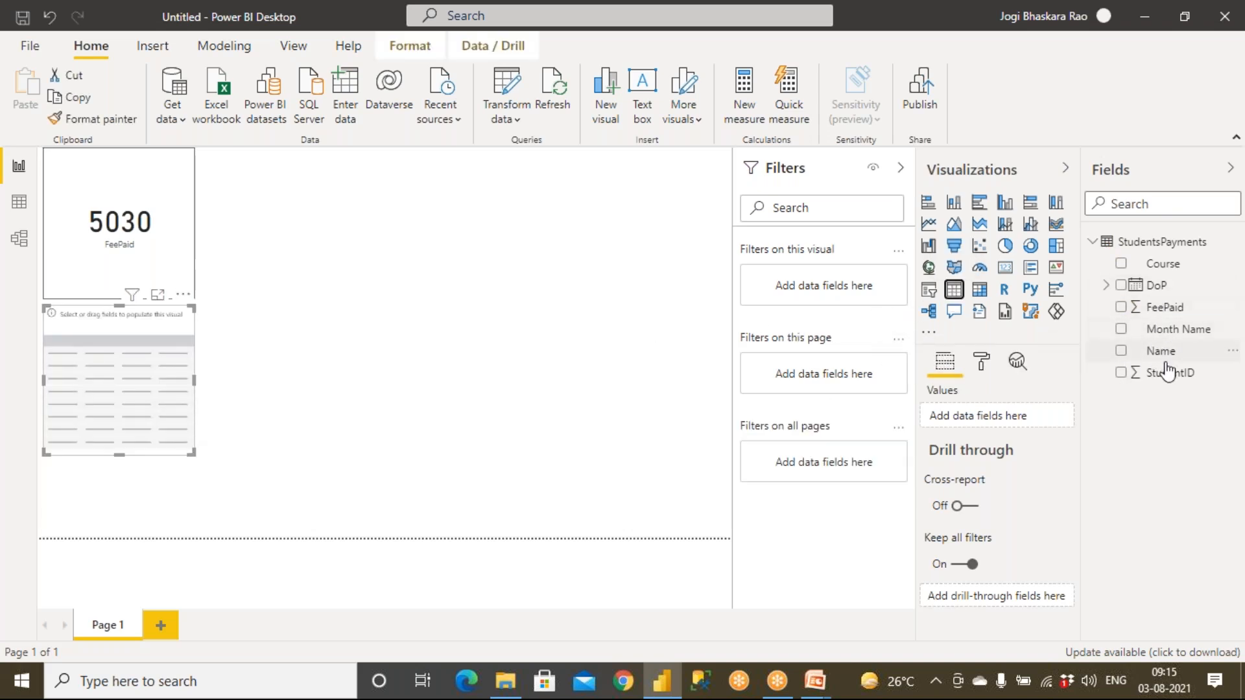
pyautogui.moveTo(1167, 329); pyautogui.dragTo(144, 430)
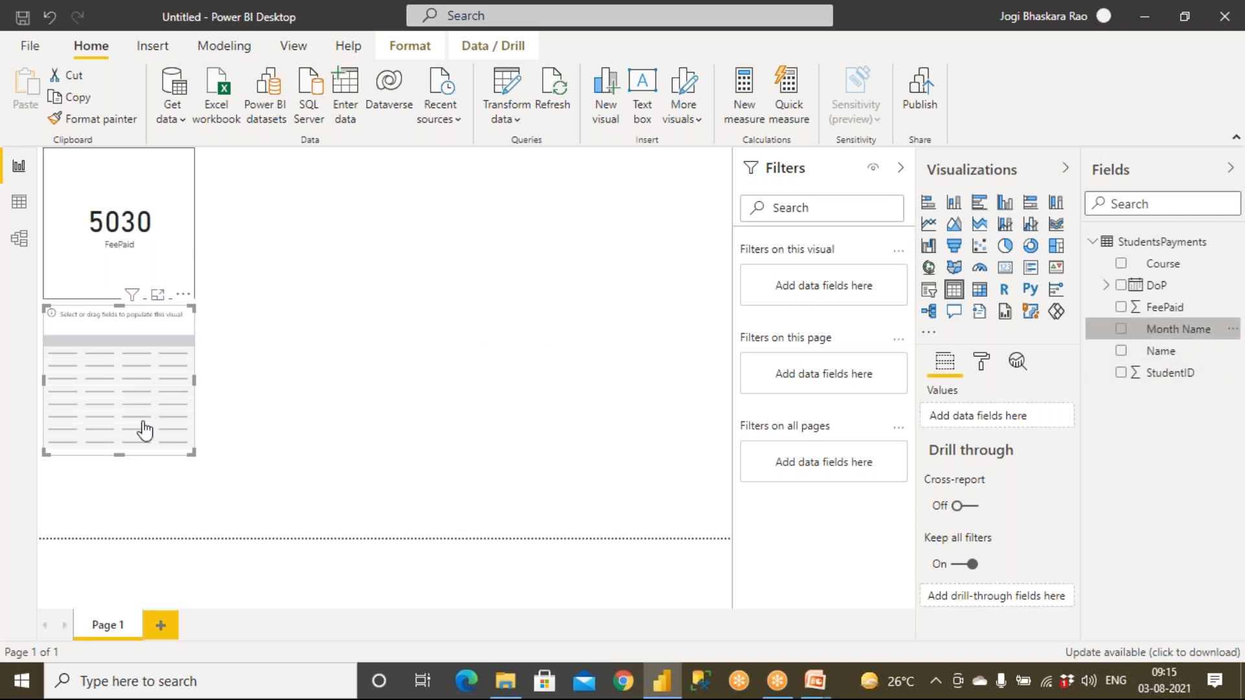
pyautogui.moveTo(1151, 309); pyautogui.dragTo(158, 387)
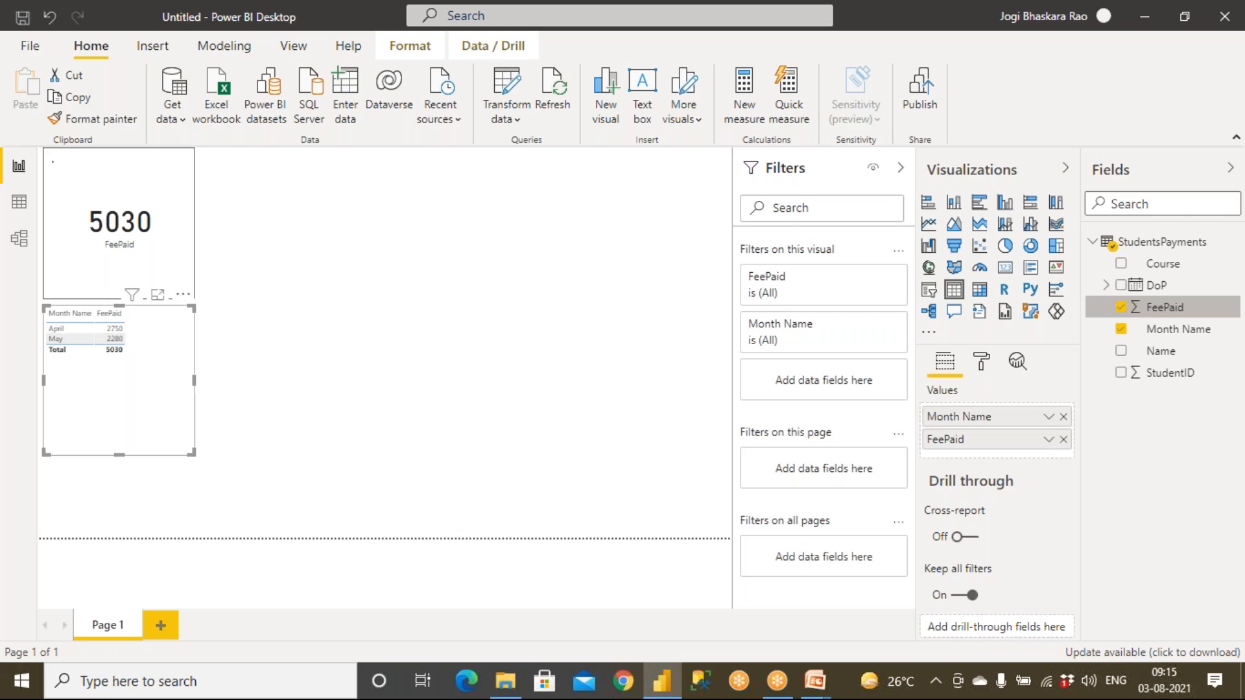
# - Copy the FeePaid card's formatting onto the month table with Format Painter
pyautogui.click(155, 271)
pyautogui.click(103, 120)
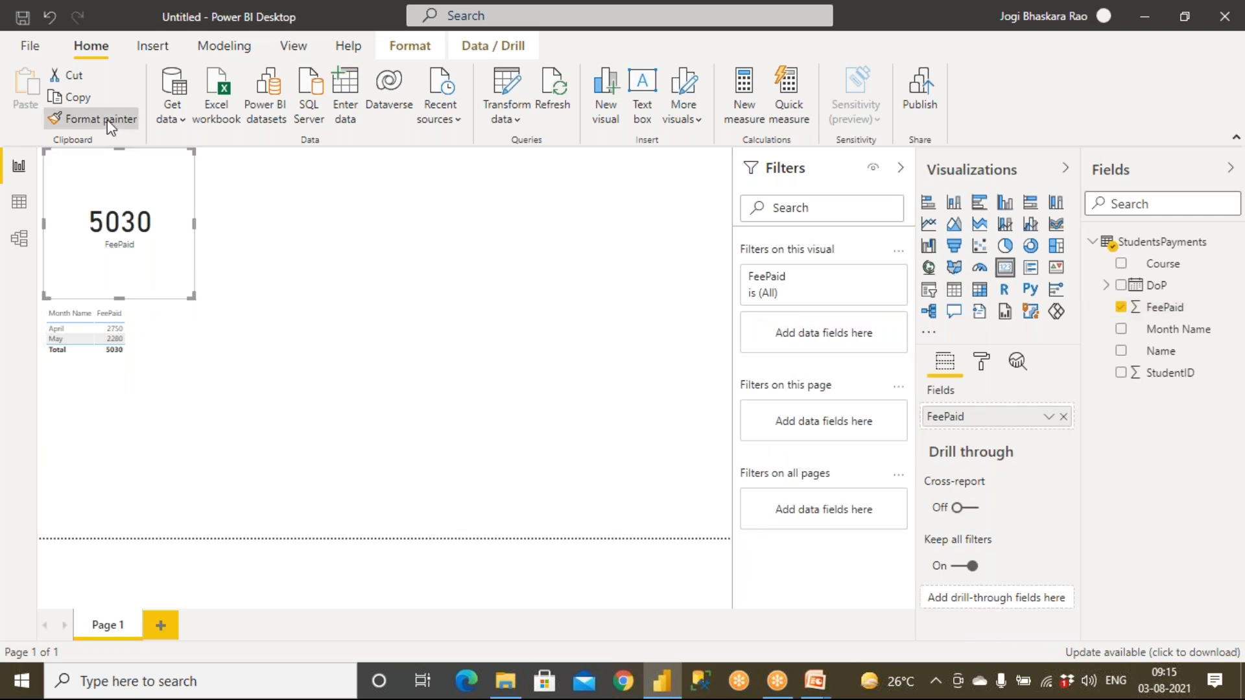
pyautogui.click(164, 389)
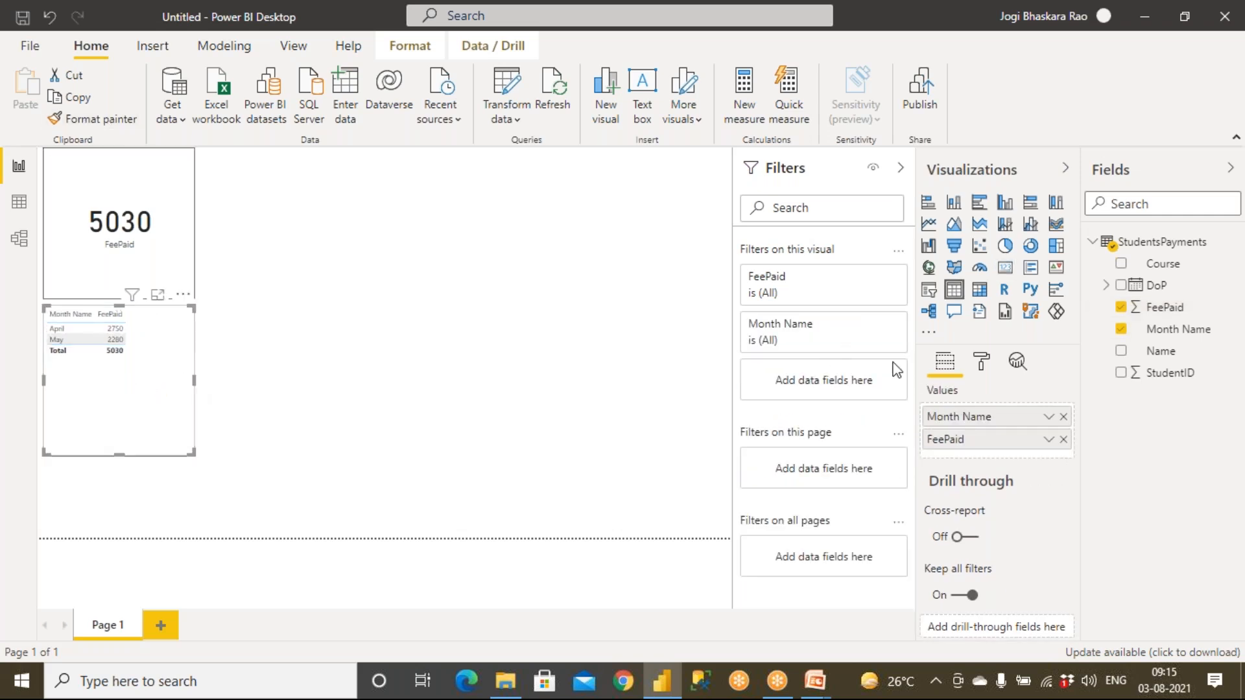
# - Set the month table's style to Alternating rows
pyautogui.click(981, 367)
pyautogui.scroll(-5, 958, 564)
pyautogui.scroll(5, 967, 566)
pyautogui.click(927, 466)
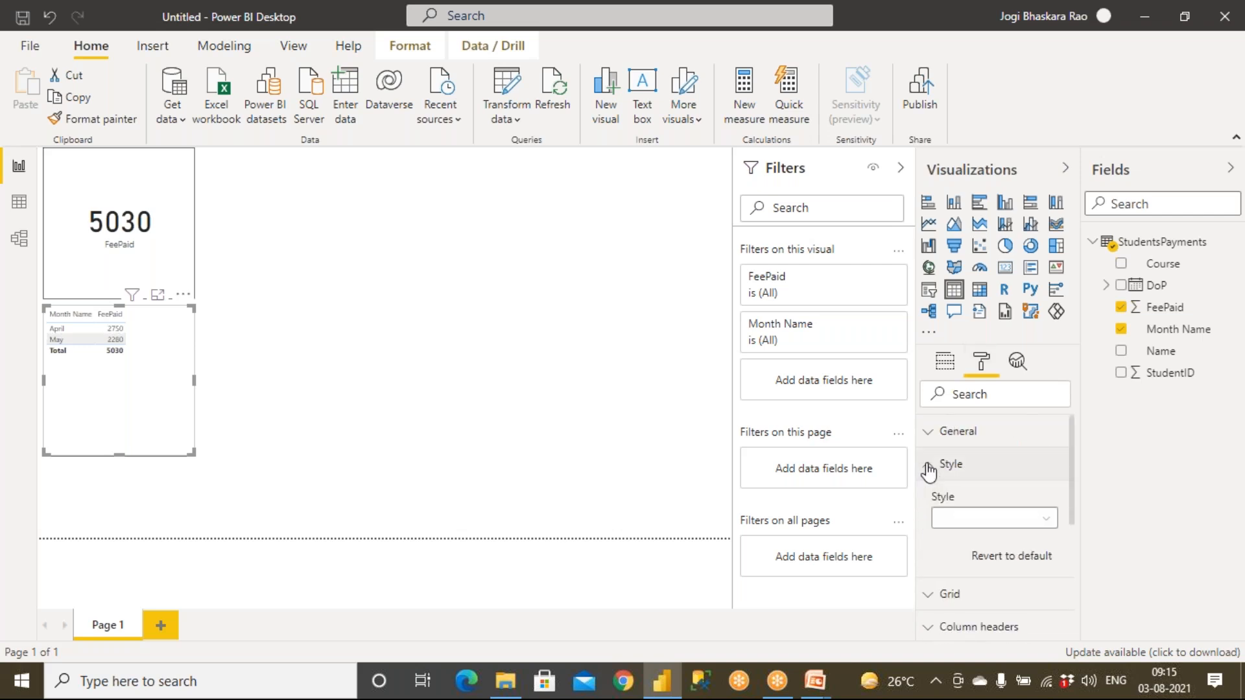
pyautogui.click(962, 519)
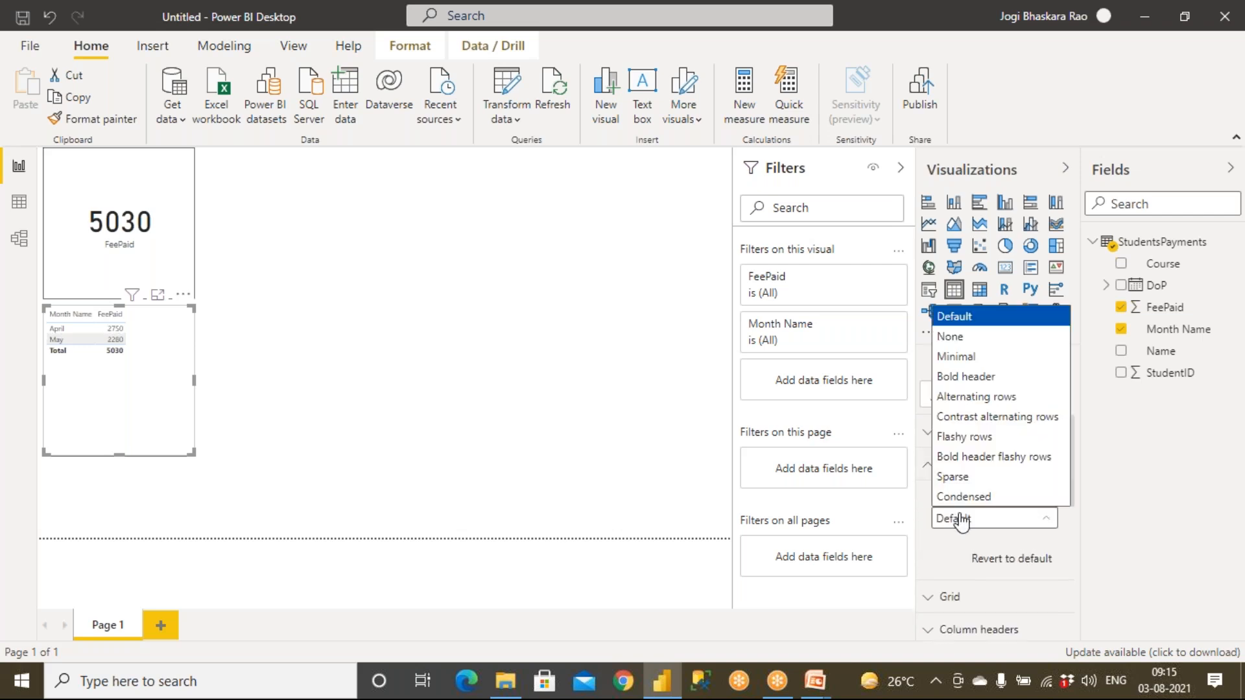
pyautogui.click(979, 398)
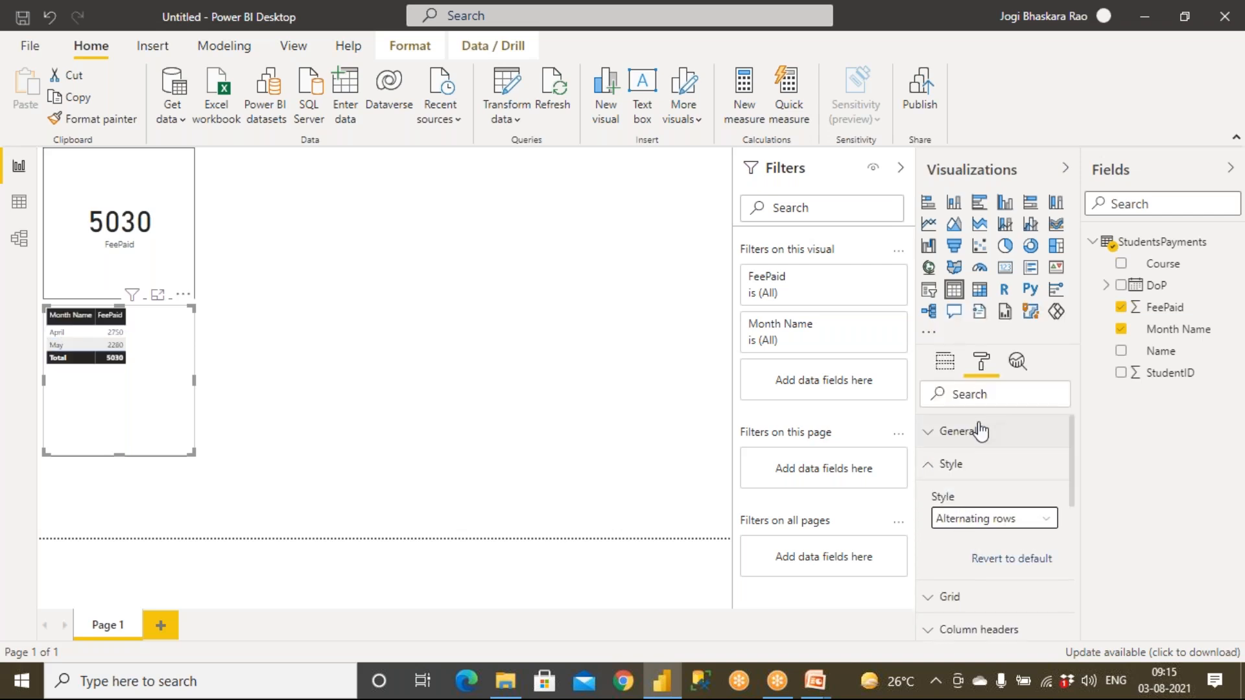
pyautogui.click(929, 465)
# - Set the text size in the month table's grid formatting to 29 pt
pyautogui.click(929, 499)
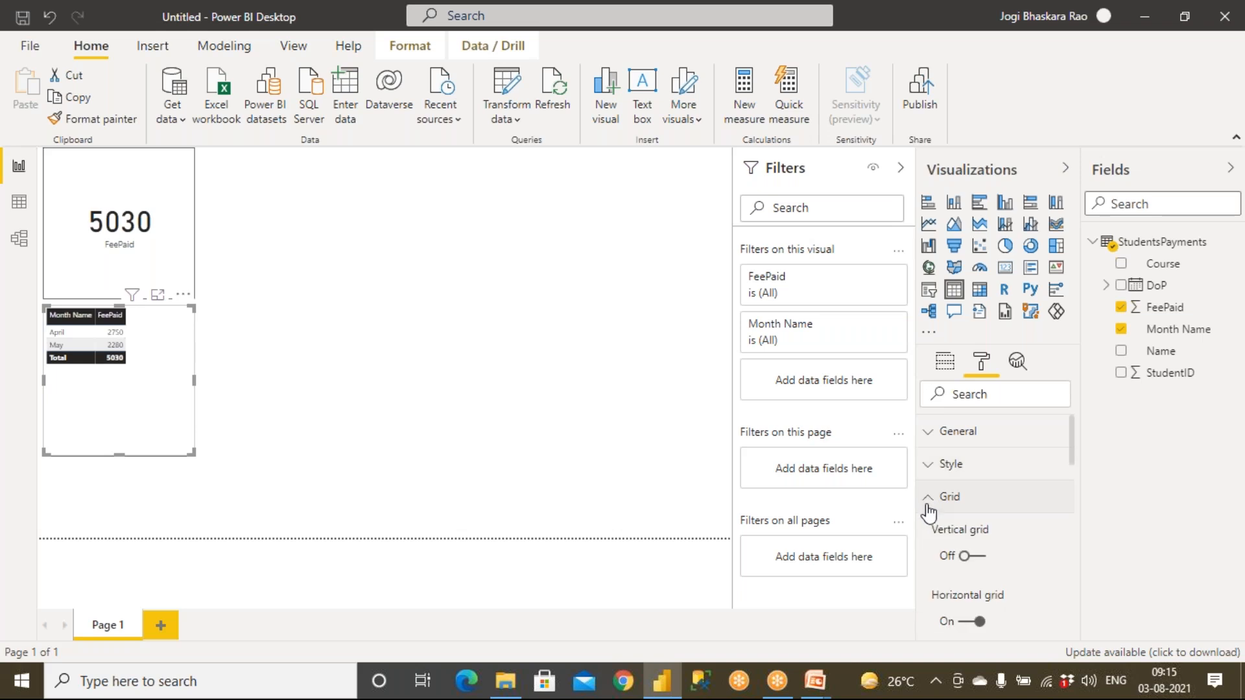
pyautogui.scroll(-3, 959, 538)
pyautogui.scroll(-5, 988, 616)
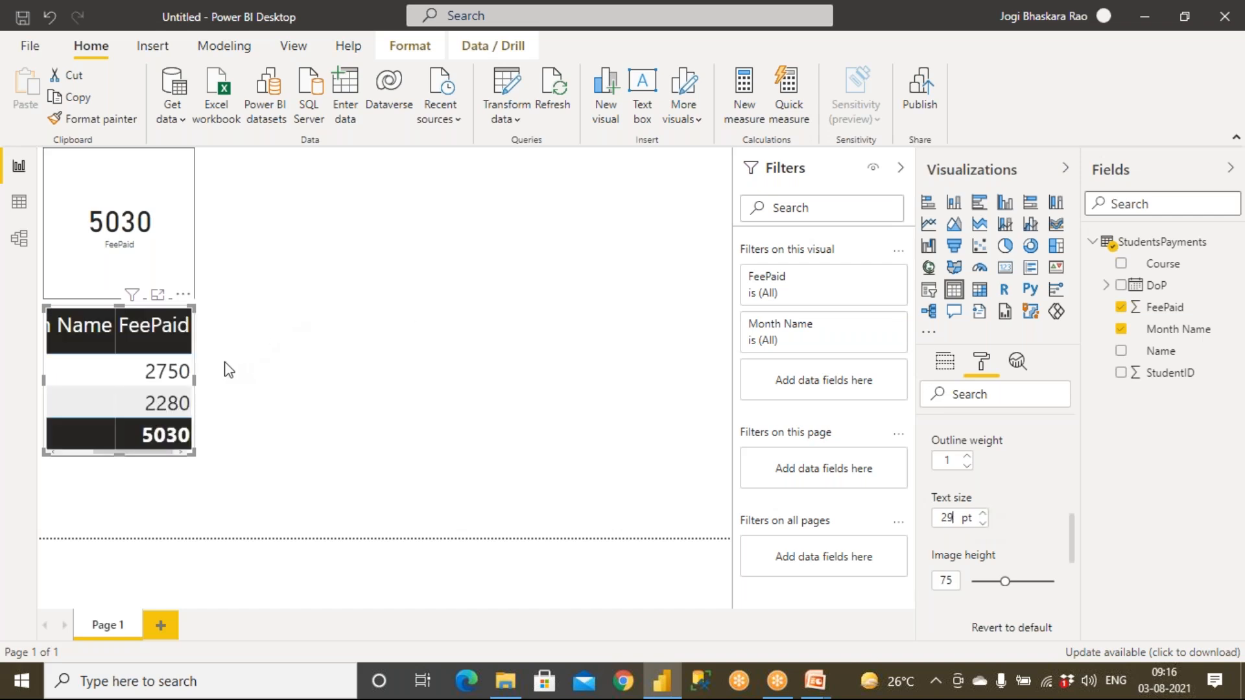
# - Enlarge the month table so all rows and both columns fit, and narrow its frame to trim the spare width beside FeePaid
pyautogui.moveTo(194, 380); pyautogui.dragTo(421, 419)
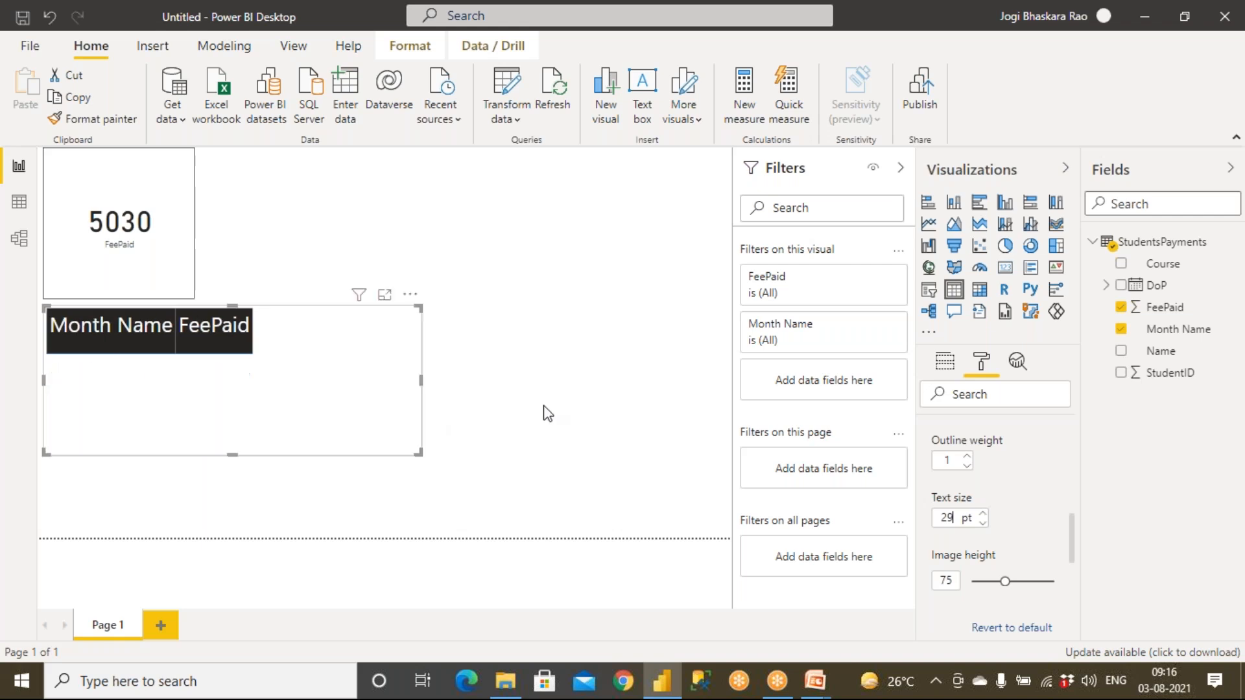
pyautogui.click(422, 457)
pyautogui.click(416, 448)
pyautogui.moveTo(416, 449); pyautogui.dragTo(432, 502)
pyautogui.click(524, 431)
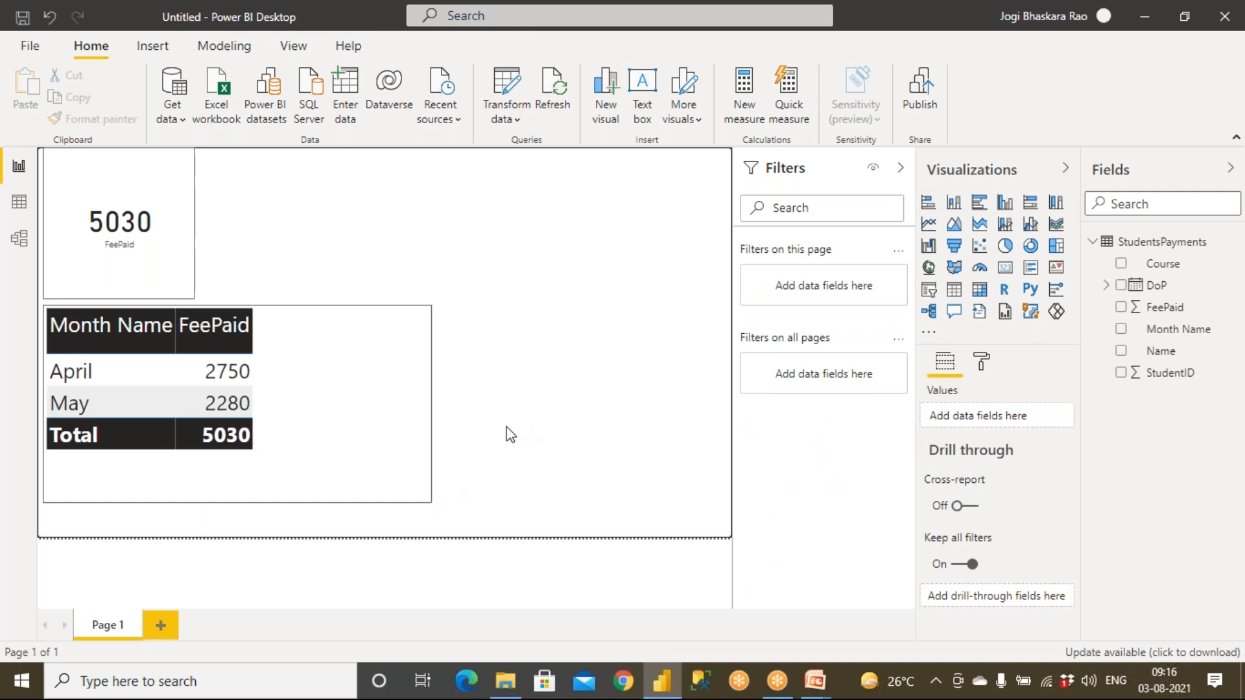
pyautogui.click(433, 406)
pyautogui.moveTo(428, 402); pyautogui.dragTo(313, 403)
pyautogui.click(472, 281)
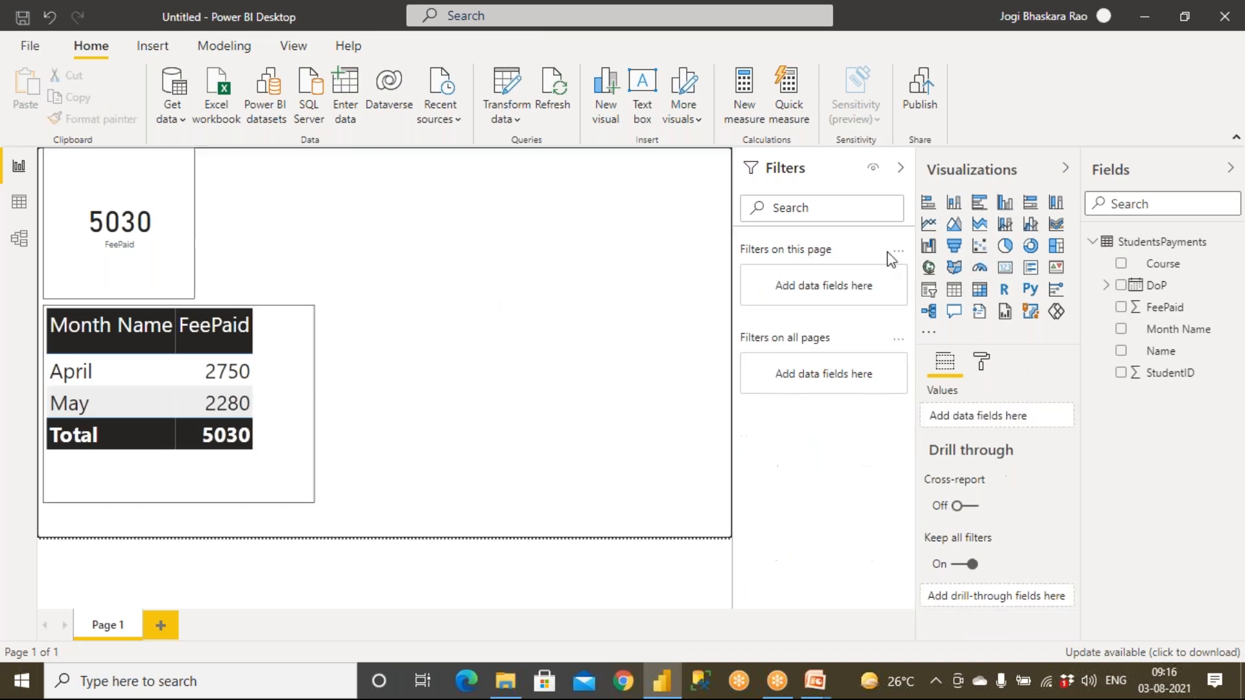
# - Widen the FeePaid card to match the width of the month table below it
pyautogui.click(119, 238)
pyautogui.click(192, 227)
pyautogui.click(195, 231)
pyautogui.moveTo(195, 232); pyautogui.dragTo(316, 249)
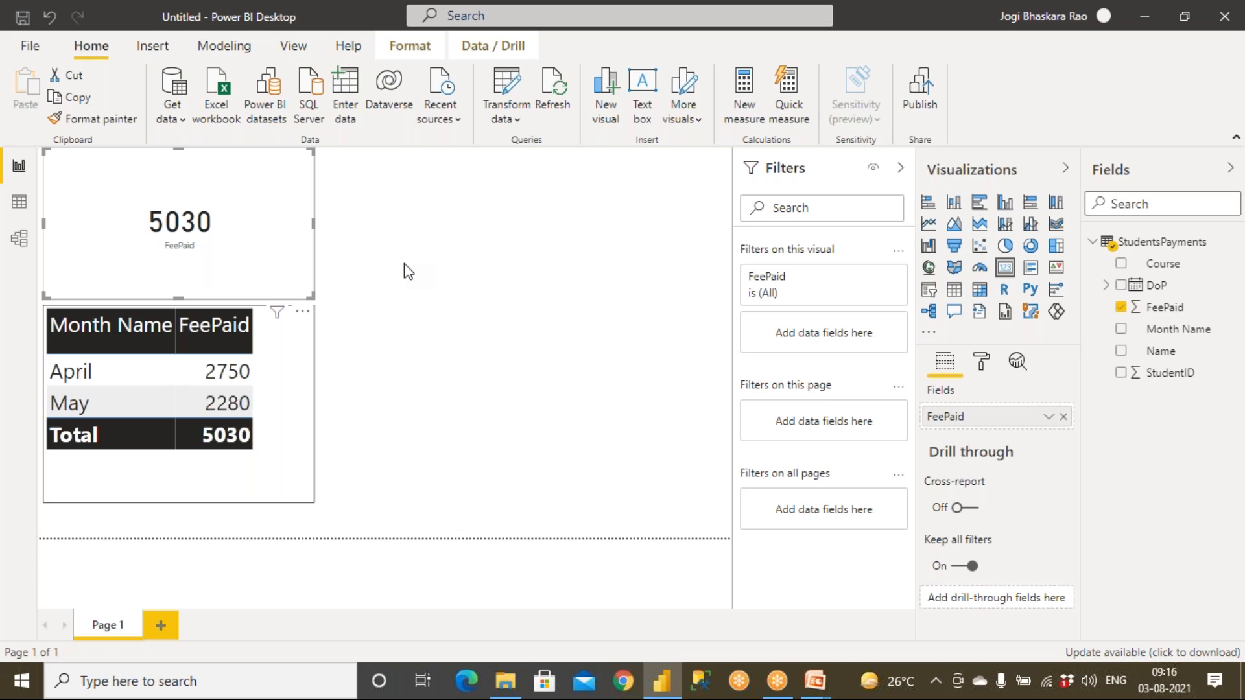
pyautogui.click(403, 263)
# - Add a clustered bar chart beside the card and table, enlarged to about their combined height, showing FeePaid by Name
pyautogui.click(979, 203)
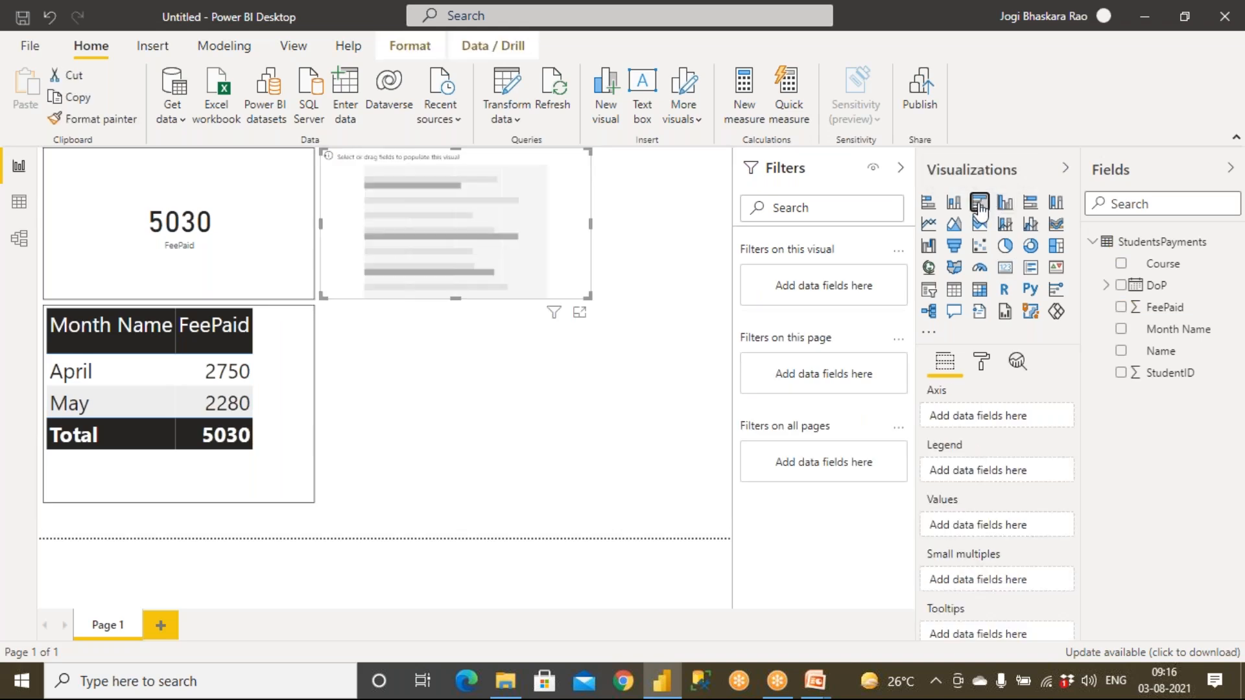
pyautogui.moveTo(589, 298); pyautogui.dragTo(623, 515)
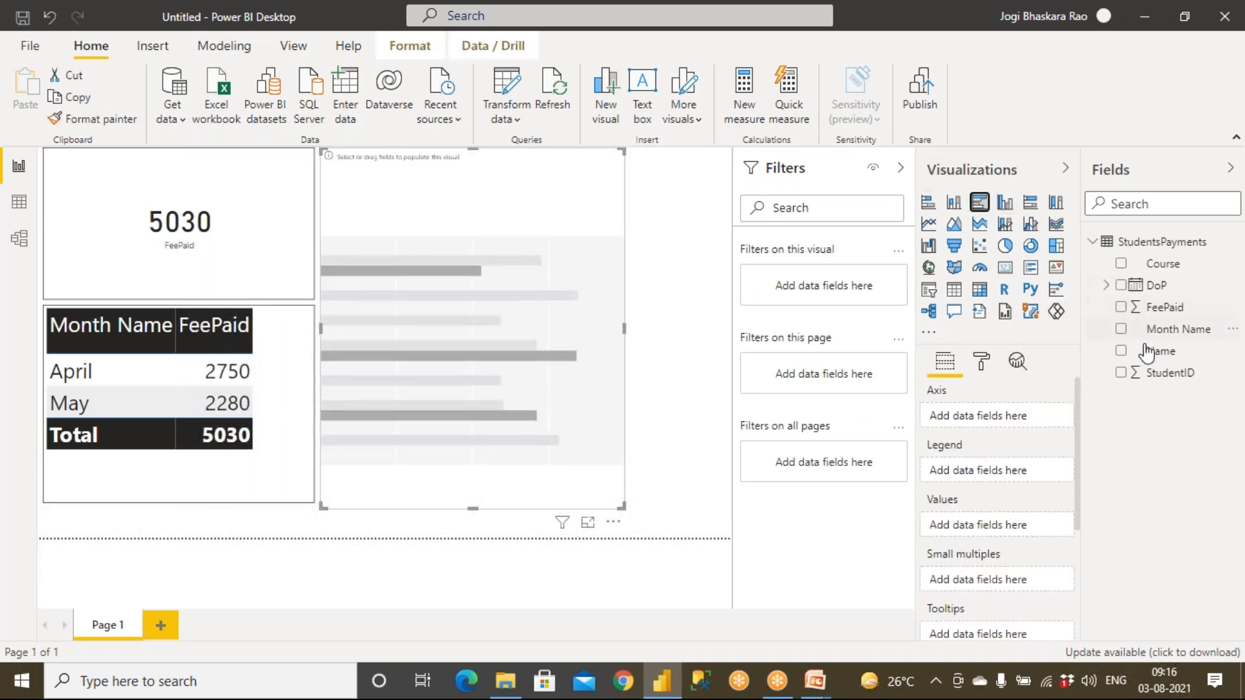
pyautogui.moveTo(1146, 351); pyautogui.dragTo(531, 321)
pyautogui.moveTo(1155, 311); pyautogui.dragTo(454, 299)
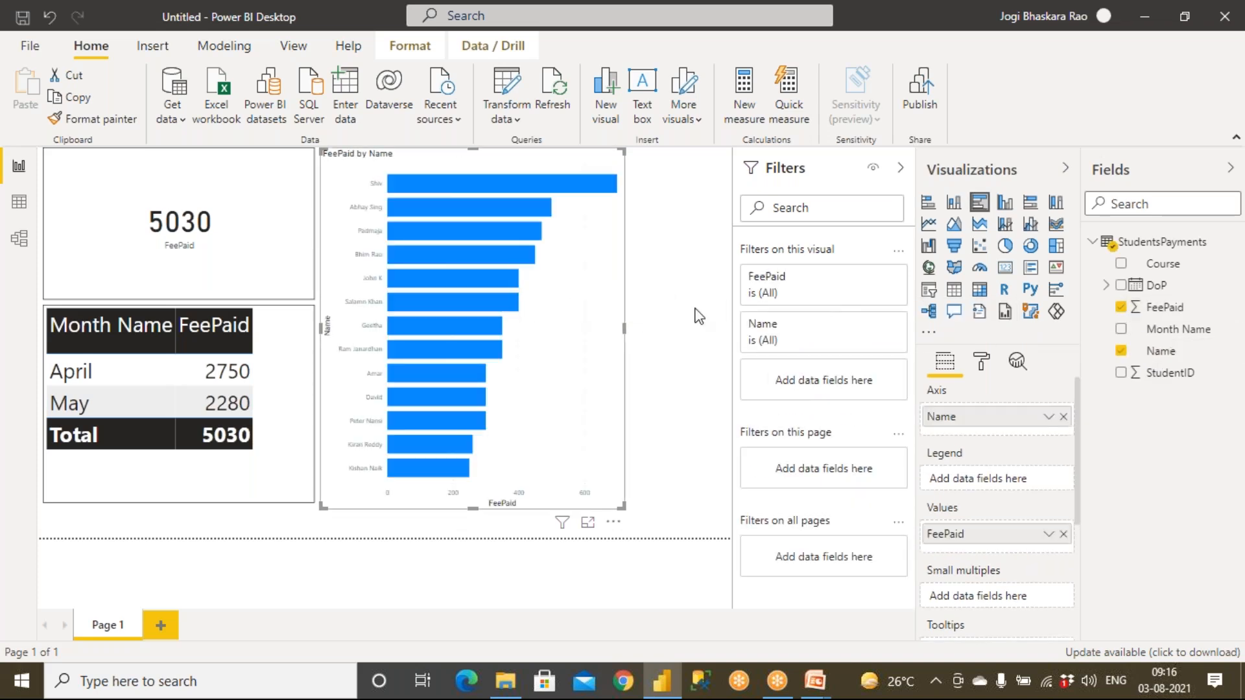
# - Set the Y axis text size of the FeePaid by Name bar chart to 14 pt
pyautogui.click(983, 366)
pyautogui.scroll(-5, 1000, 499)
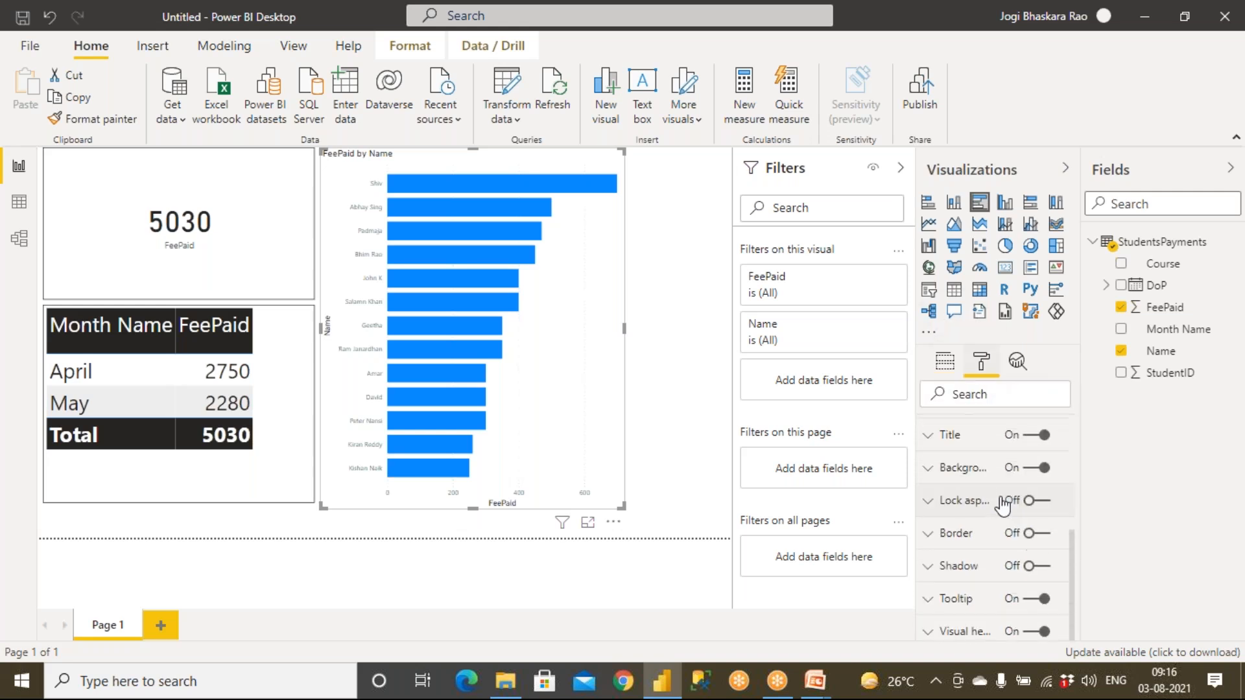
pyautogui.scroll(5, 992, 502)
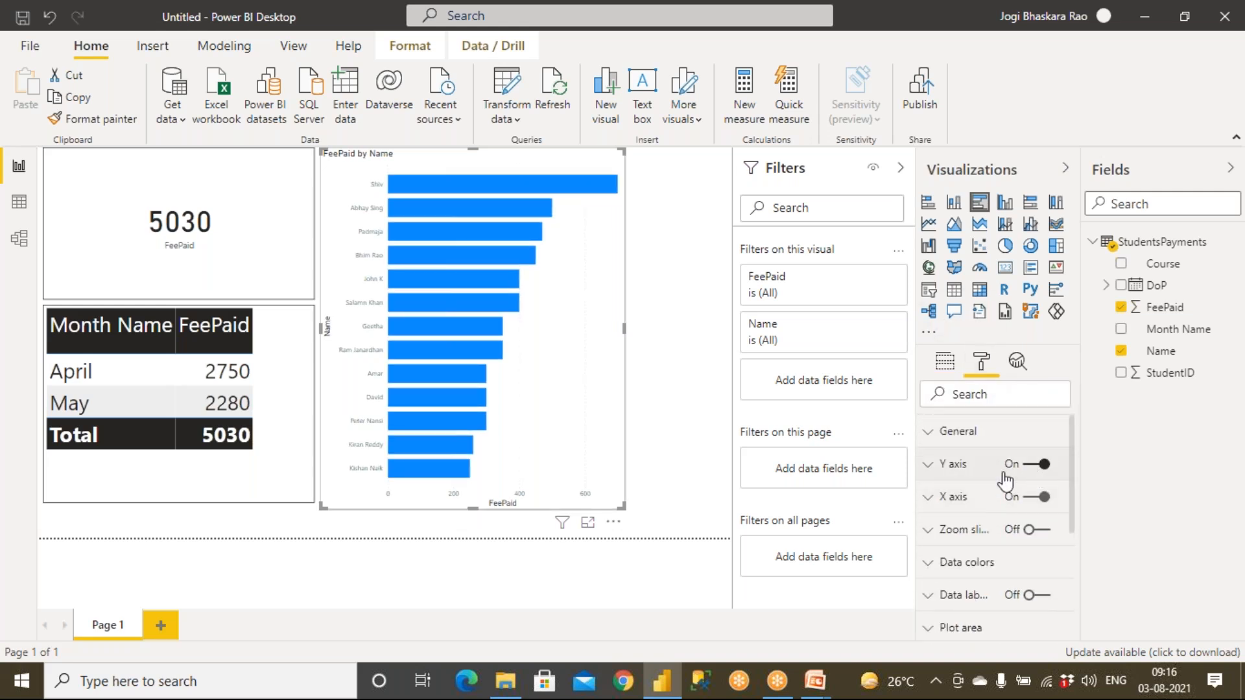
pyautogui.click(931, 468)
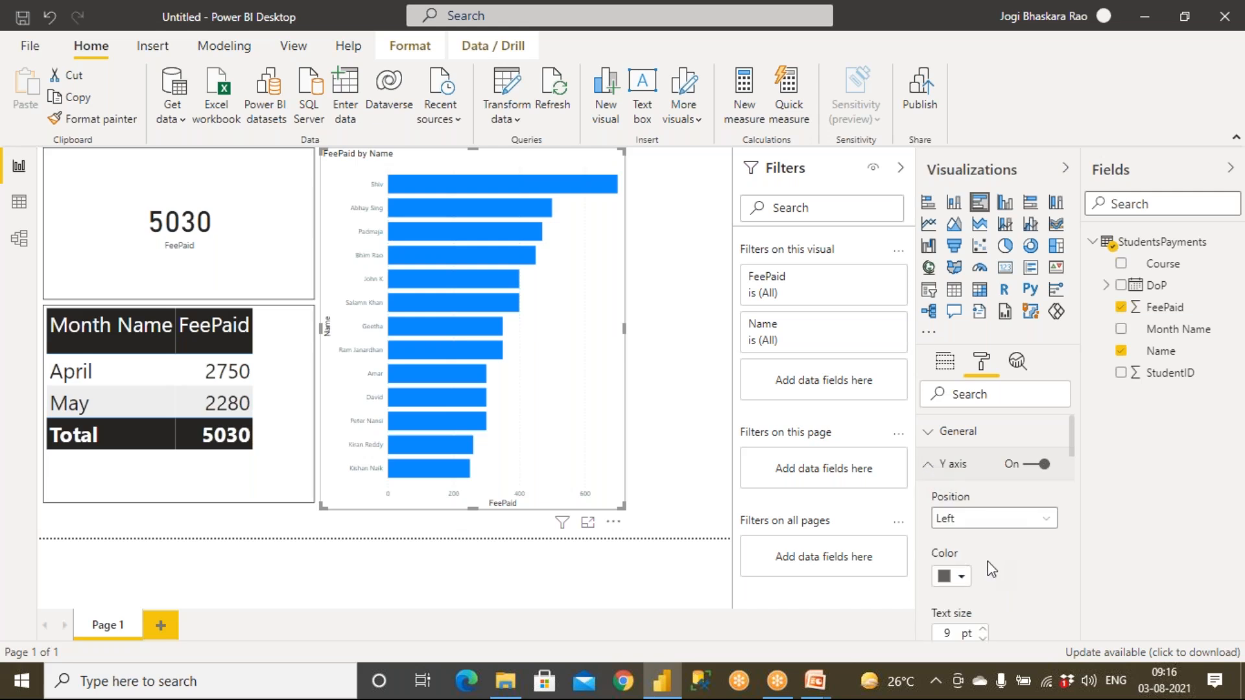
pyautogui.click(983, 629)
pyautogui.click(983, 630)
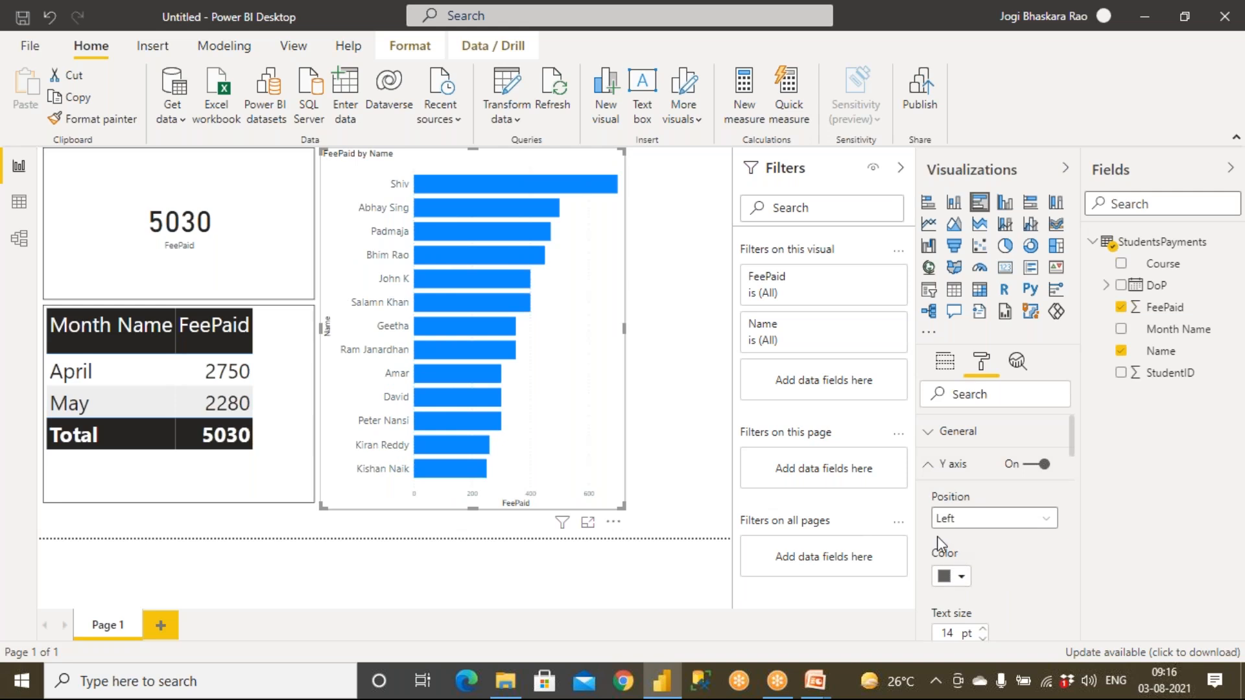
pyautogui.click(928, 464)
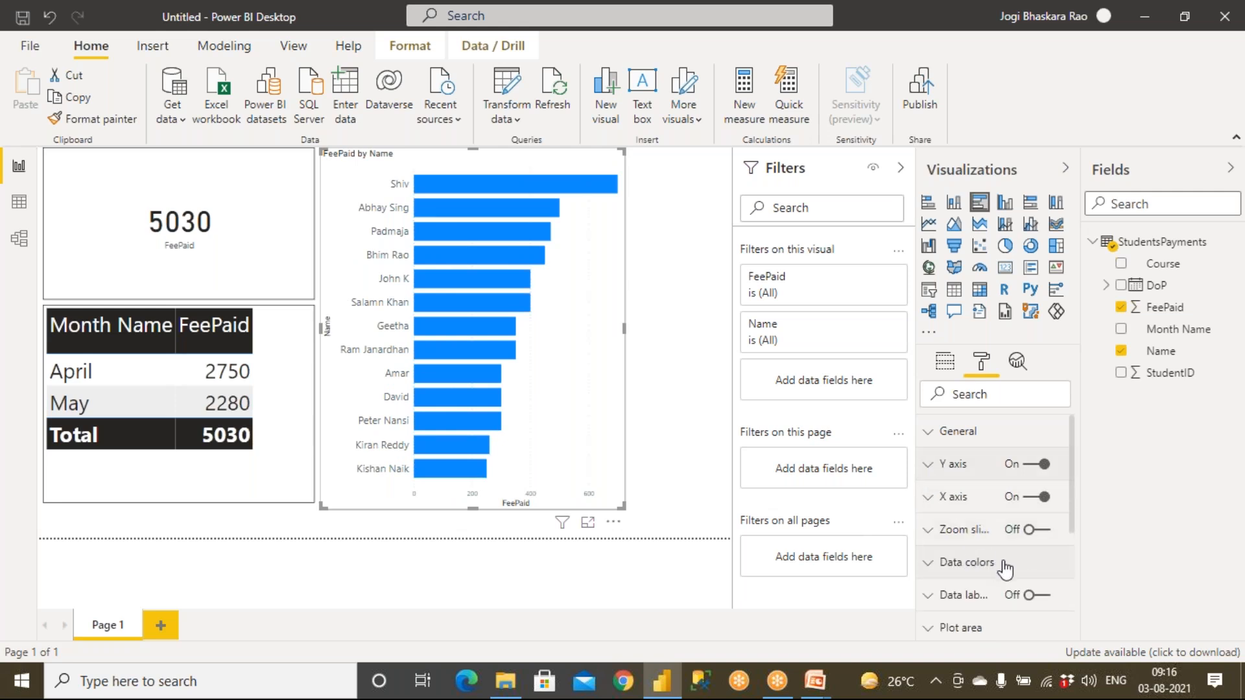
# - Turn on data labels for the FeePaid by Name bar chart with 0 value decimal places, leaving their position on Auto
pyautogui.click(1039, 595)
pyautogui.click(928, 595)
pyautogui.scroll(-2, 969, 548)
pyautogui.click(971, 550)
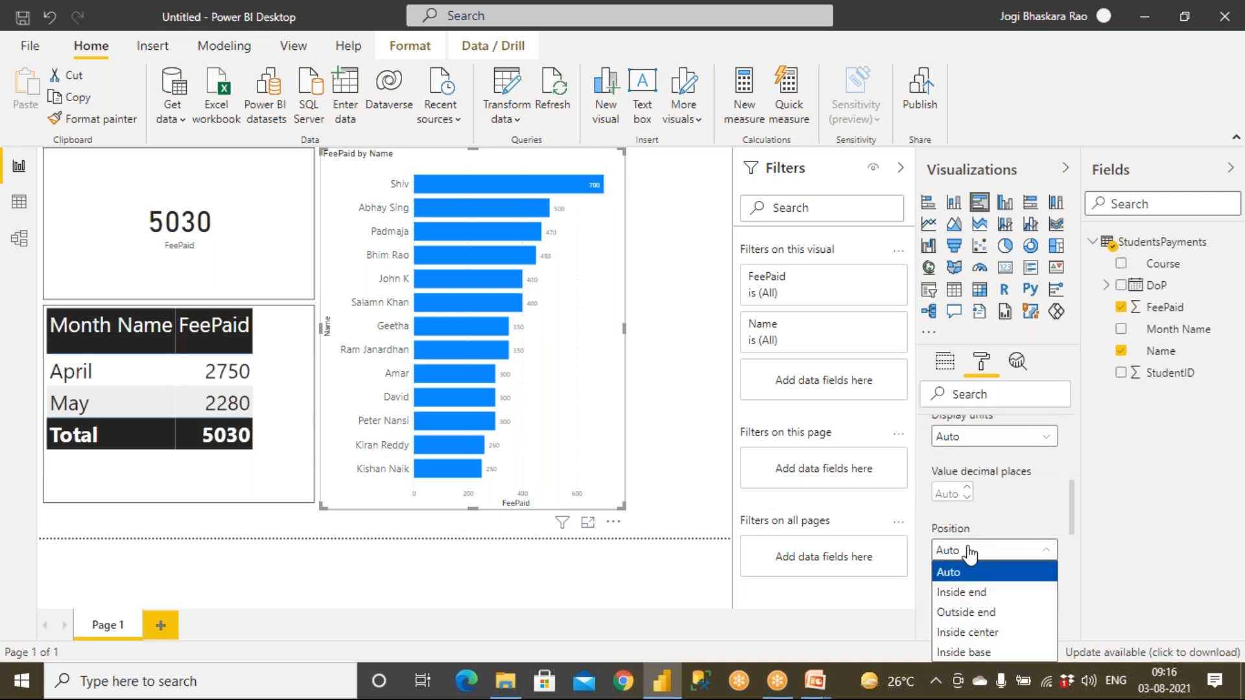
pyautogui.click(969, 494)
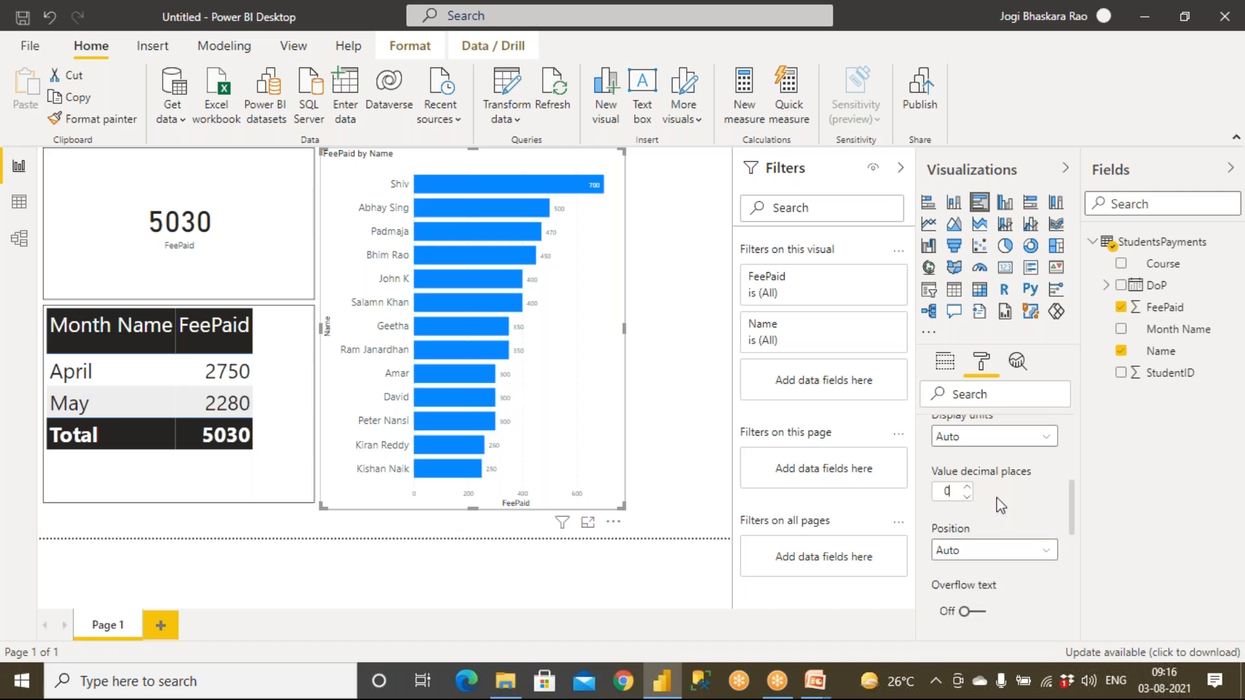
pyautogui.scroll(-5, 982, 507)
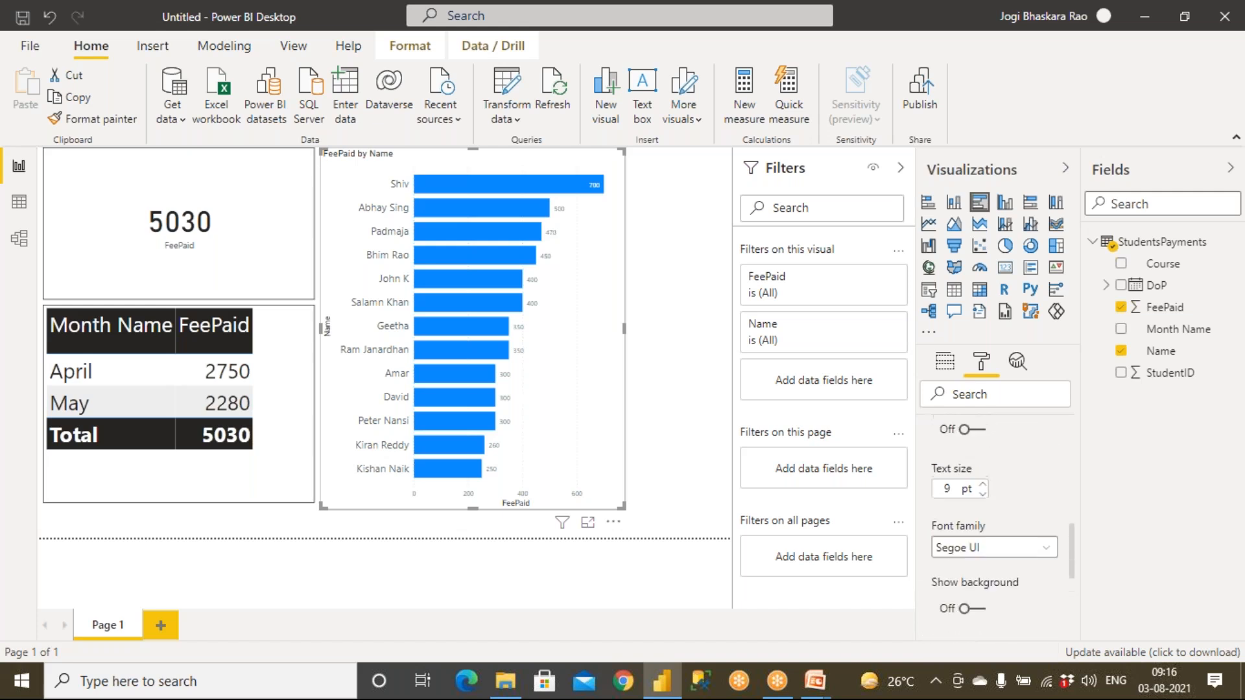
pyautogui.scroll(10, 995, 519)
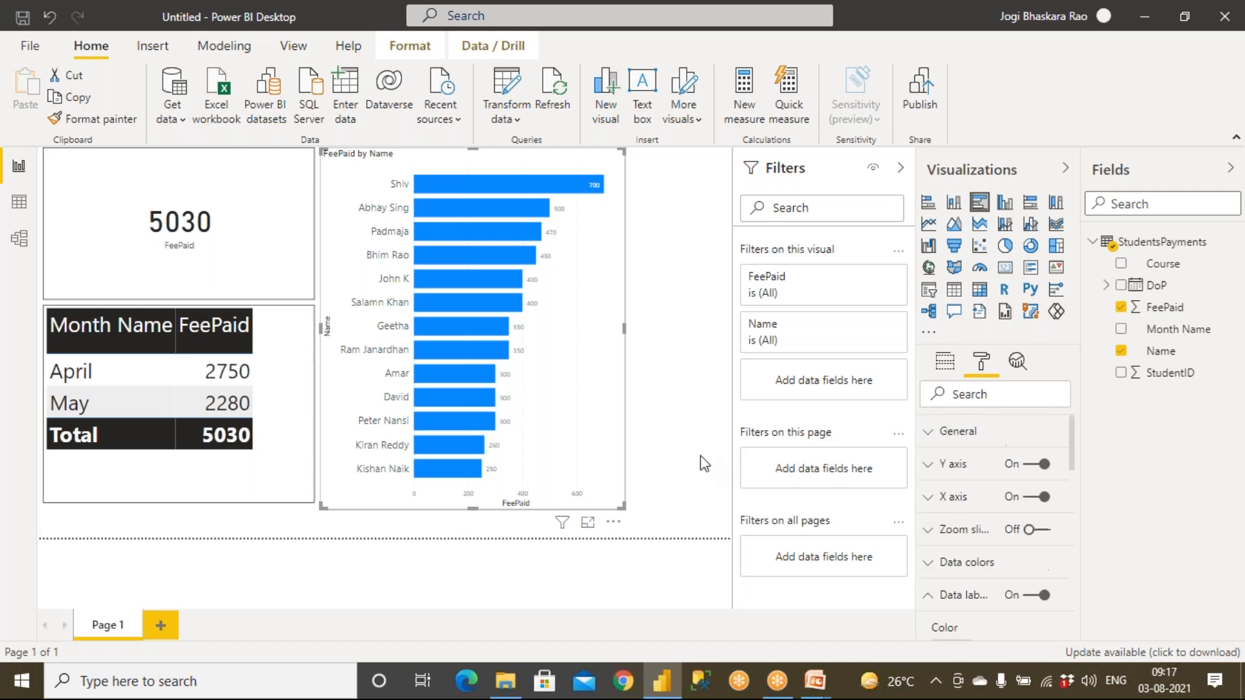
pyautogui.click(686, 442)
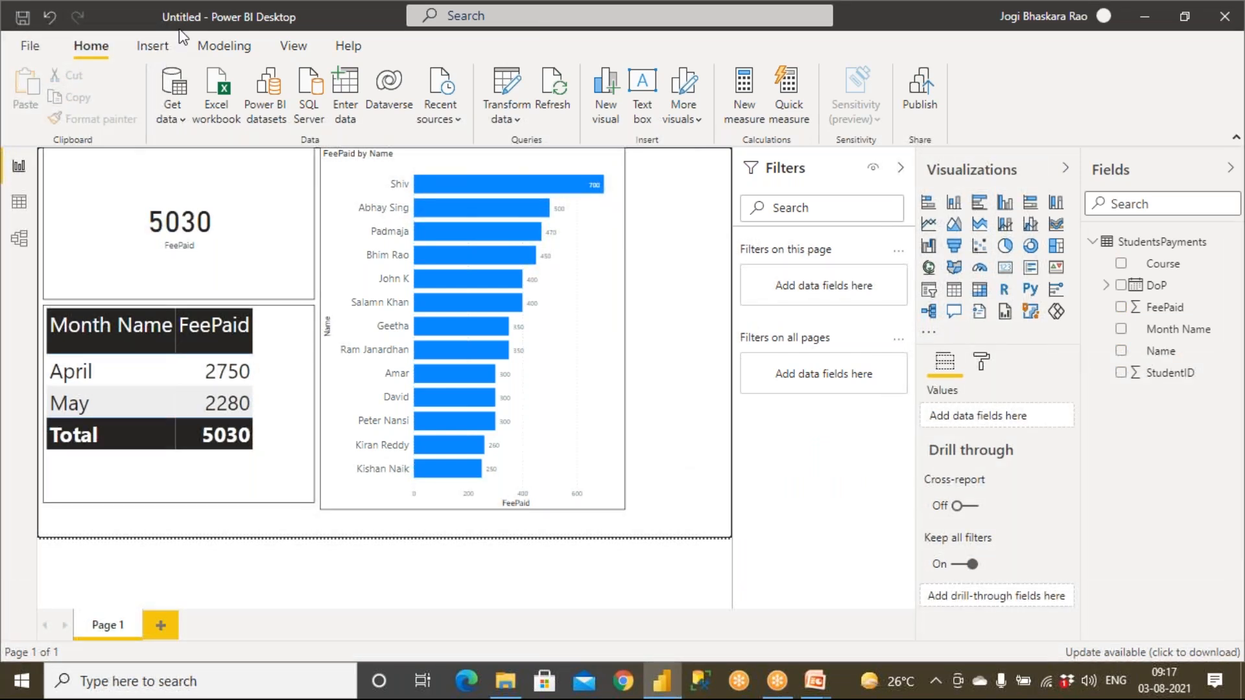
# - Copy Students_June2020 from the SourceData folder into StudentsPayments on the C: drive in File Explorer, and refresh the report data in Power BI Desktop
pyautogui.click(509, 691)
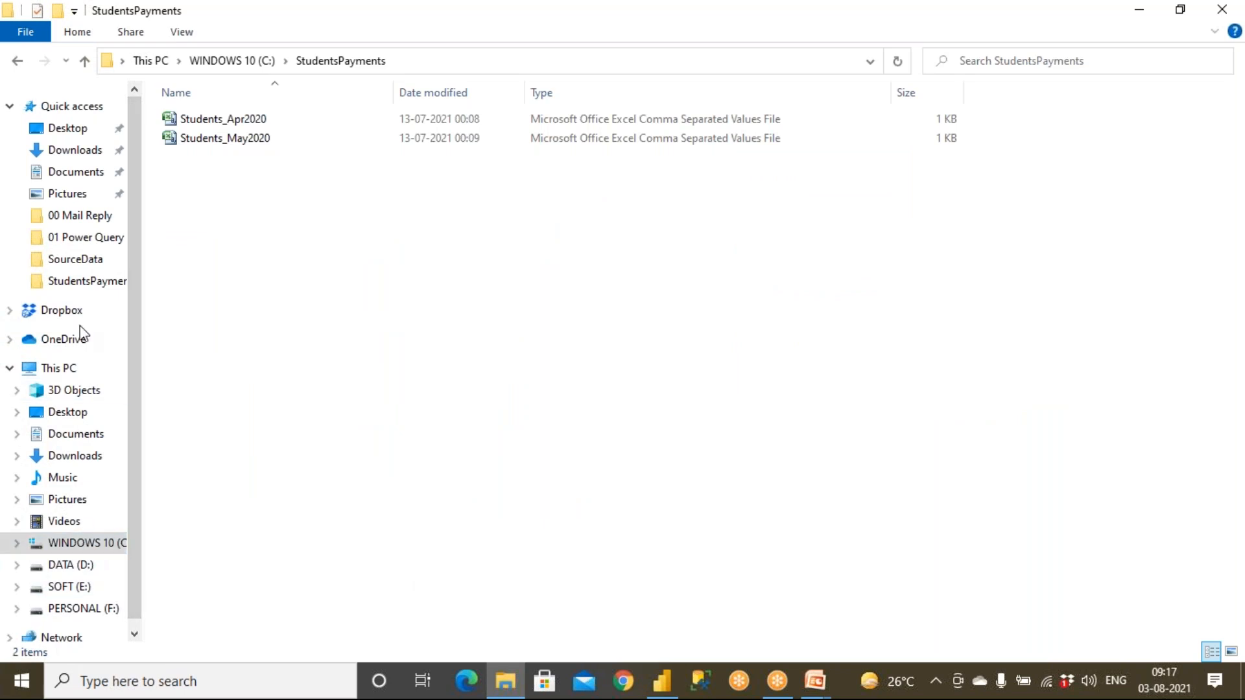
pyautogui.click(90, 262)
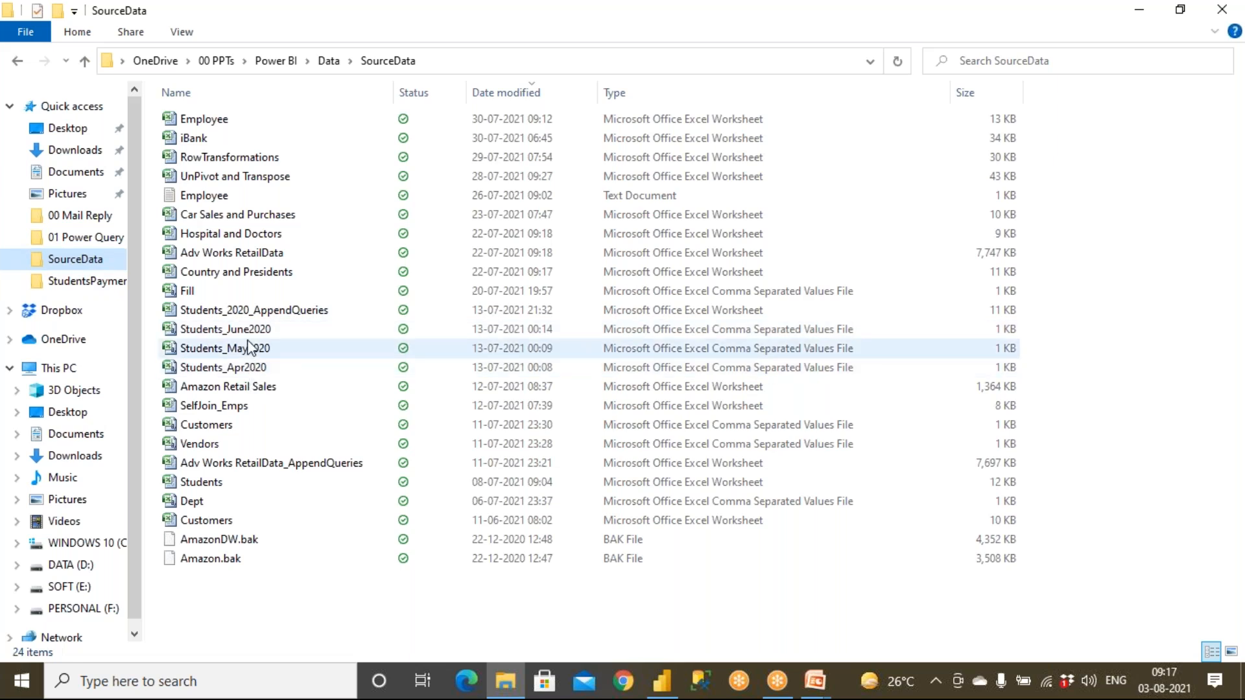
pyautogui.click(248, 334)
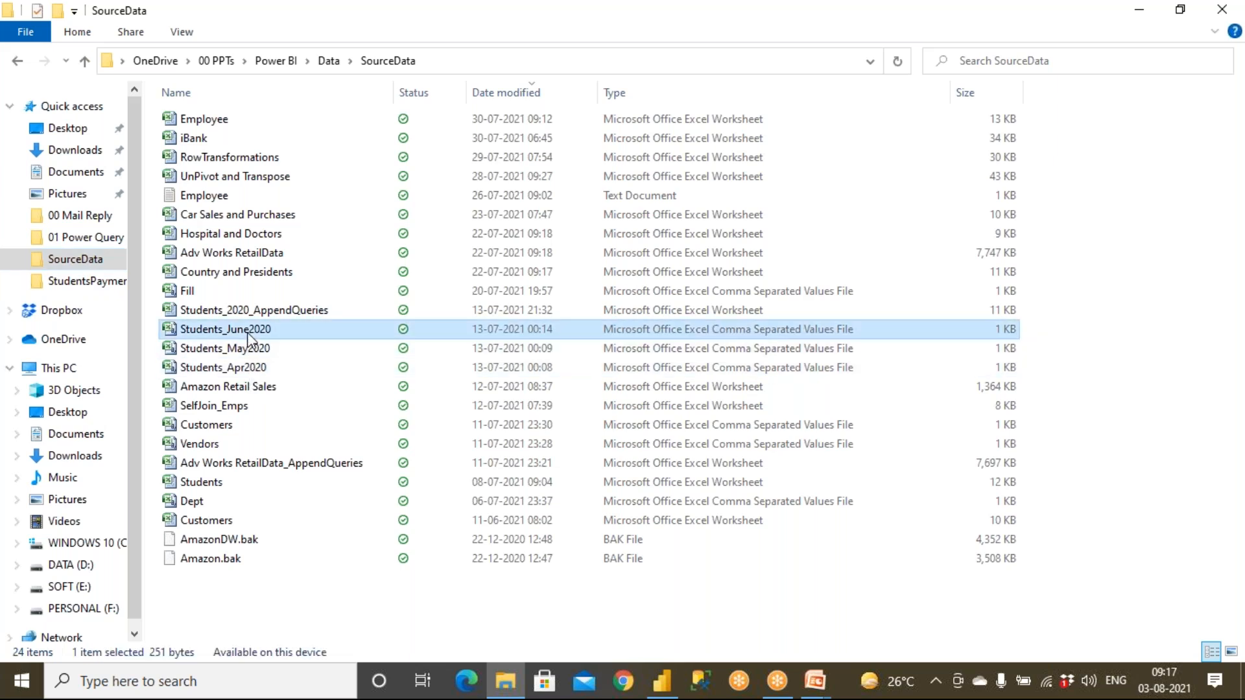
pyautogui.rightClick(249, 335)
pyautogui.click(291, 555)
pyautogui.click(104, 543)
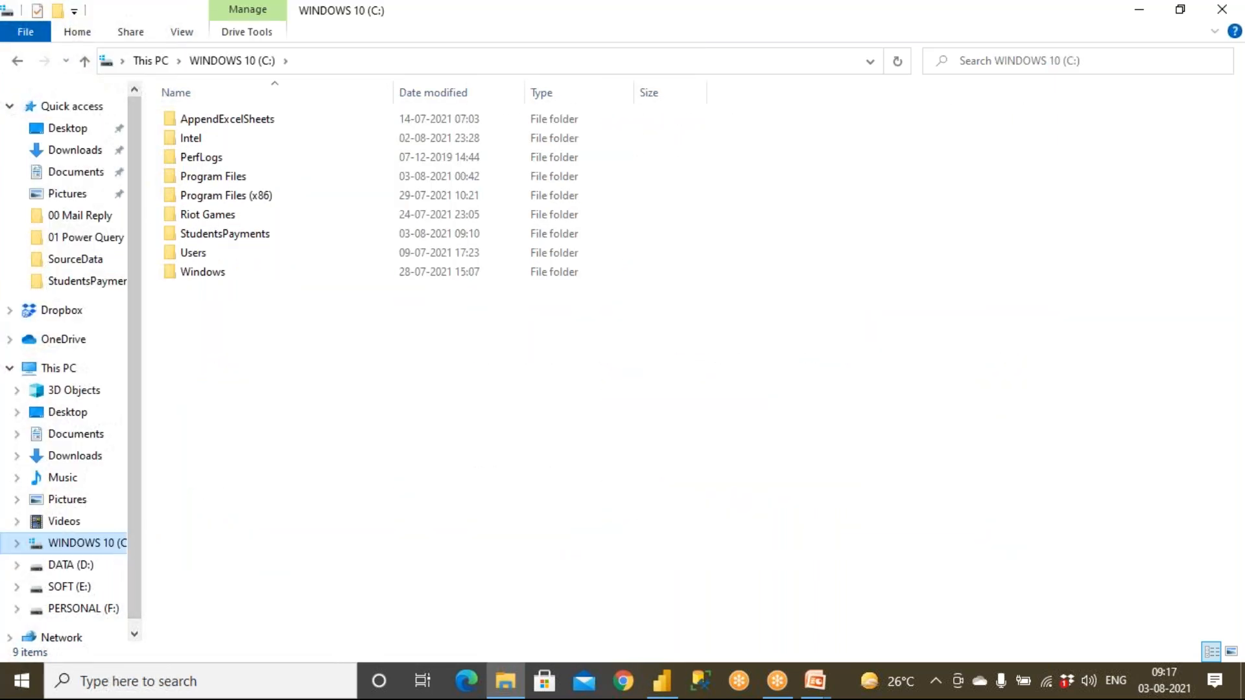
pyautogui.doubleClick(249, 235)
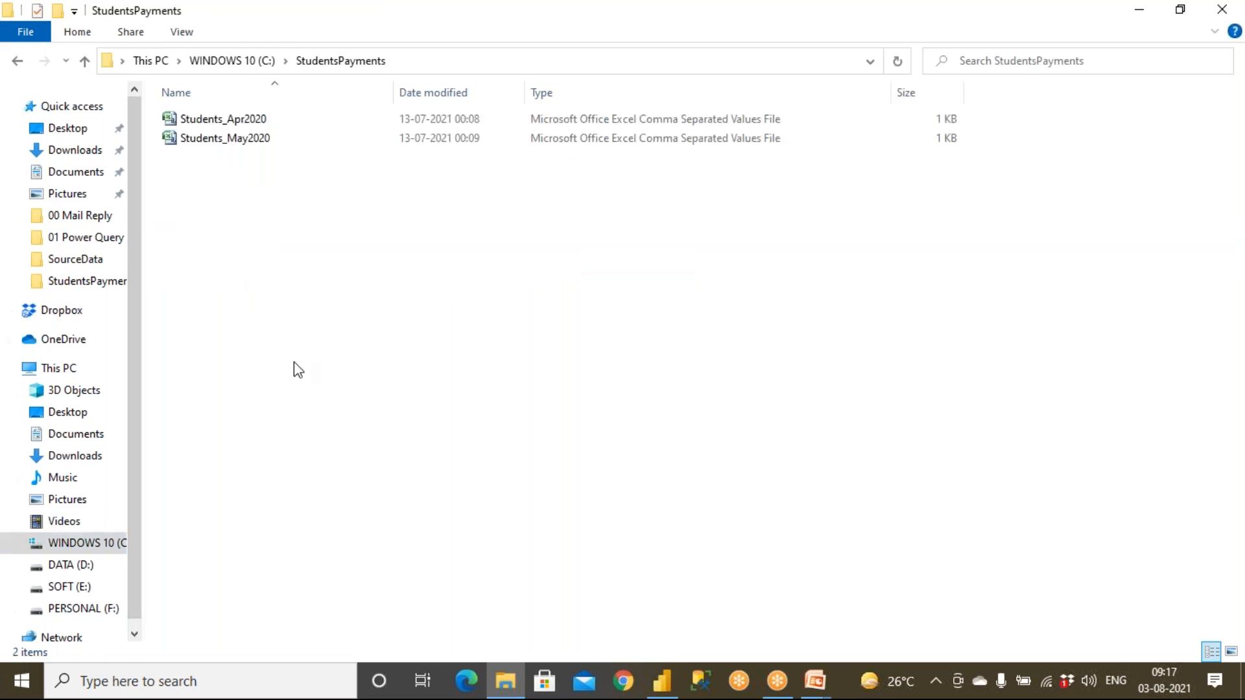
pyautogui.hotkey('ctrl', 'v')
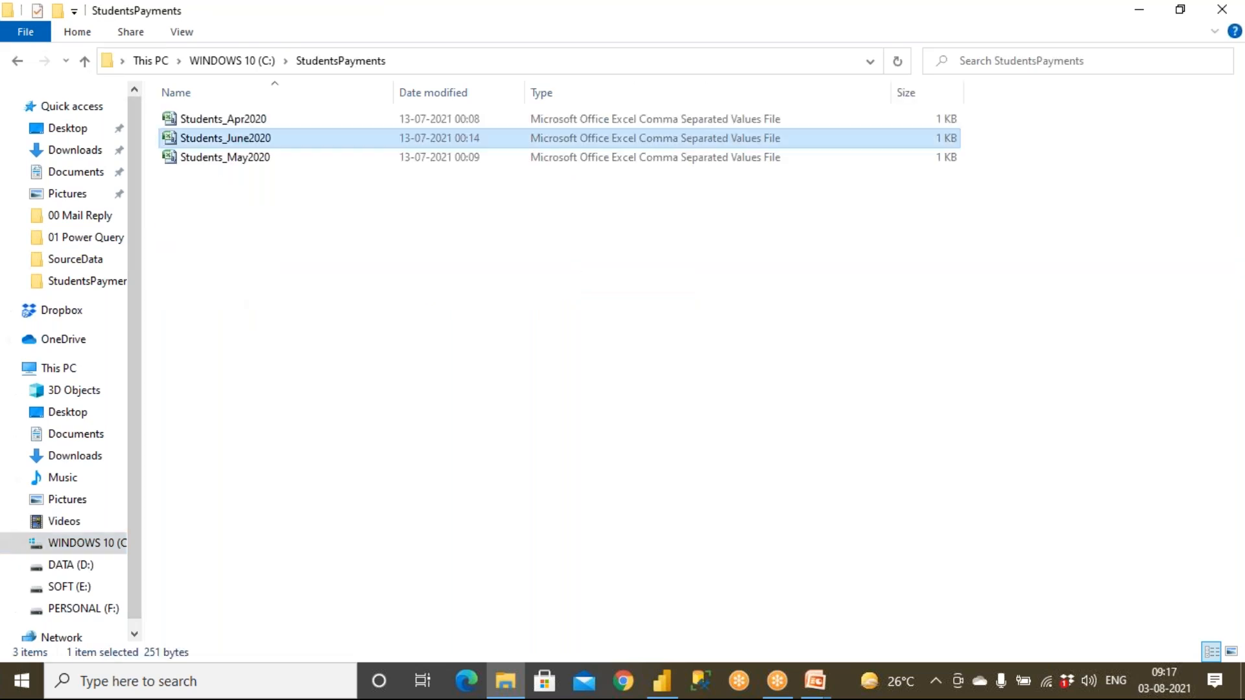
pyautogui.click(661, 680)
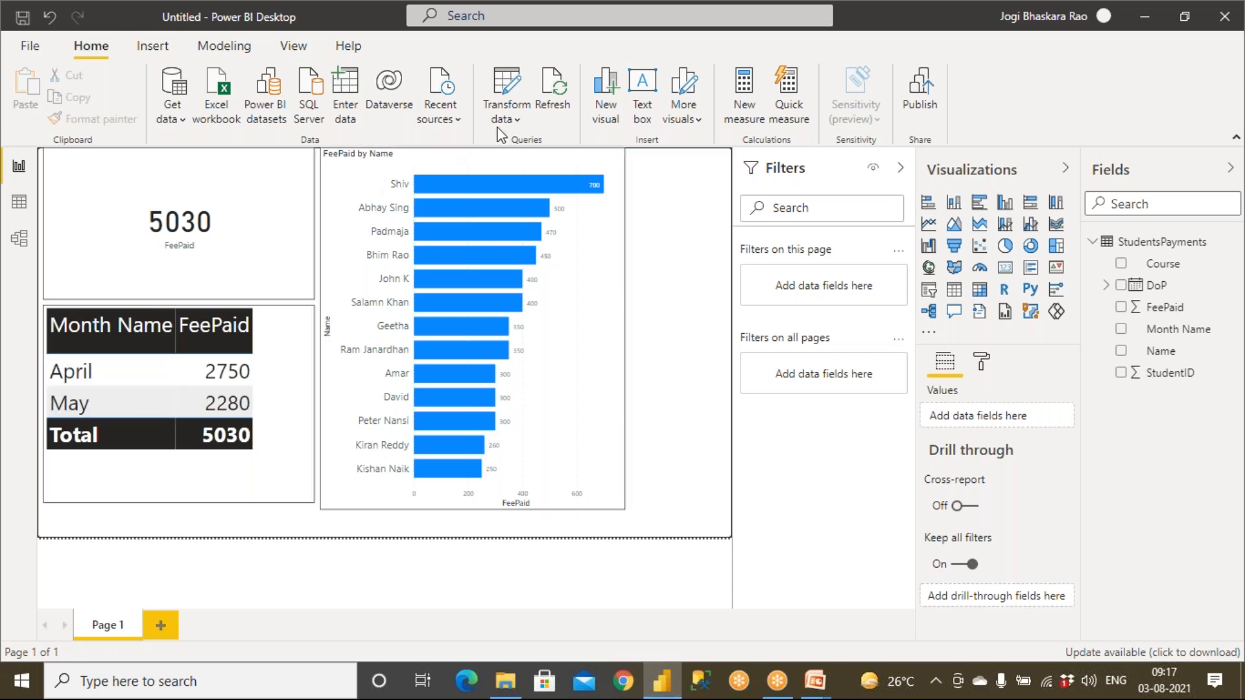
pyautogui.click(552, 87)
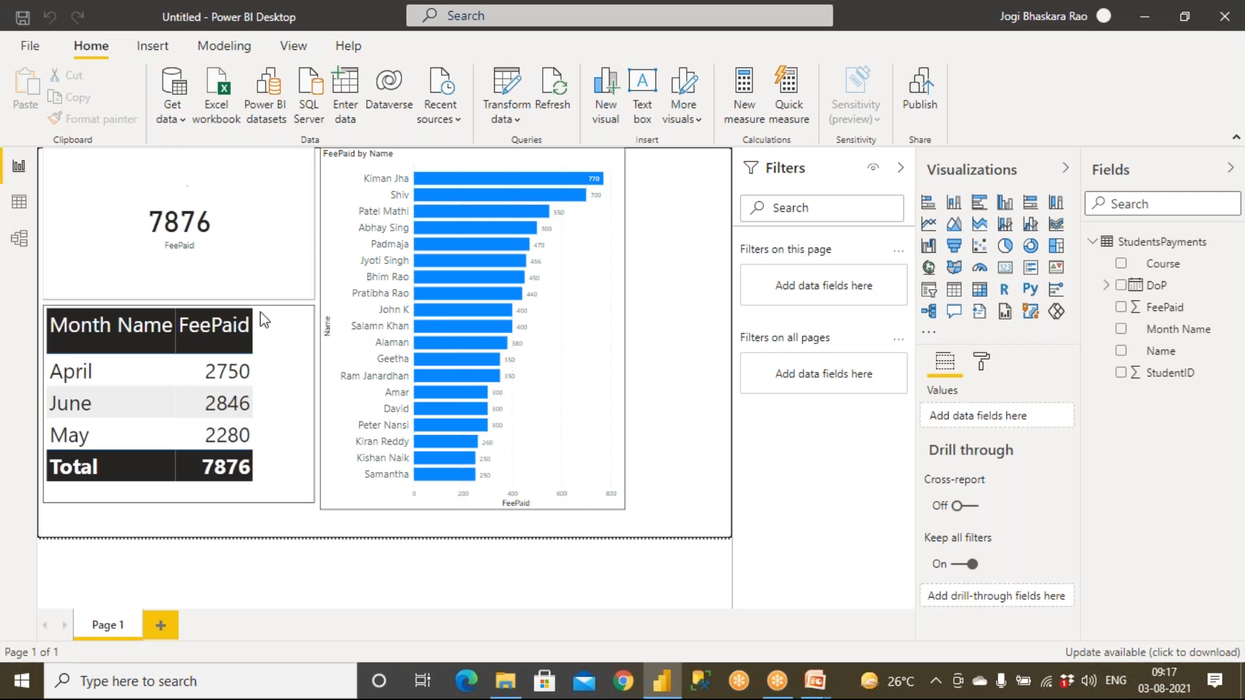
# - Delete Students_Apr2020 from the StudentsPayments folder in File Explorer and refresh the report data in Power BI Desktop
pyautogui.click(510, 683)
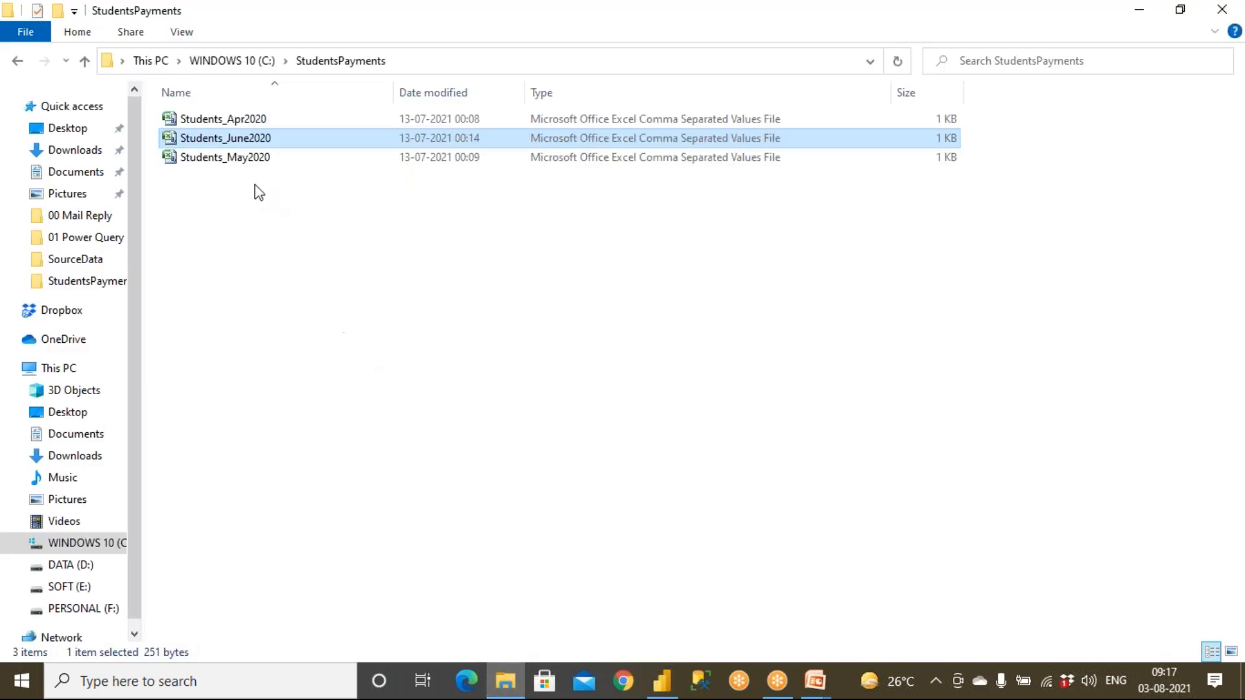
pyautogui.click(240, 120)
pyautogui.press('Delete')
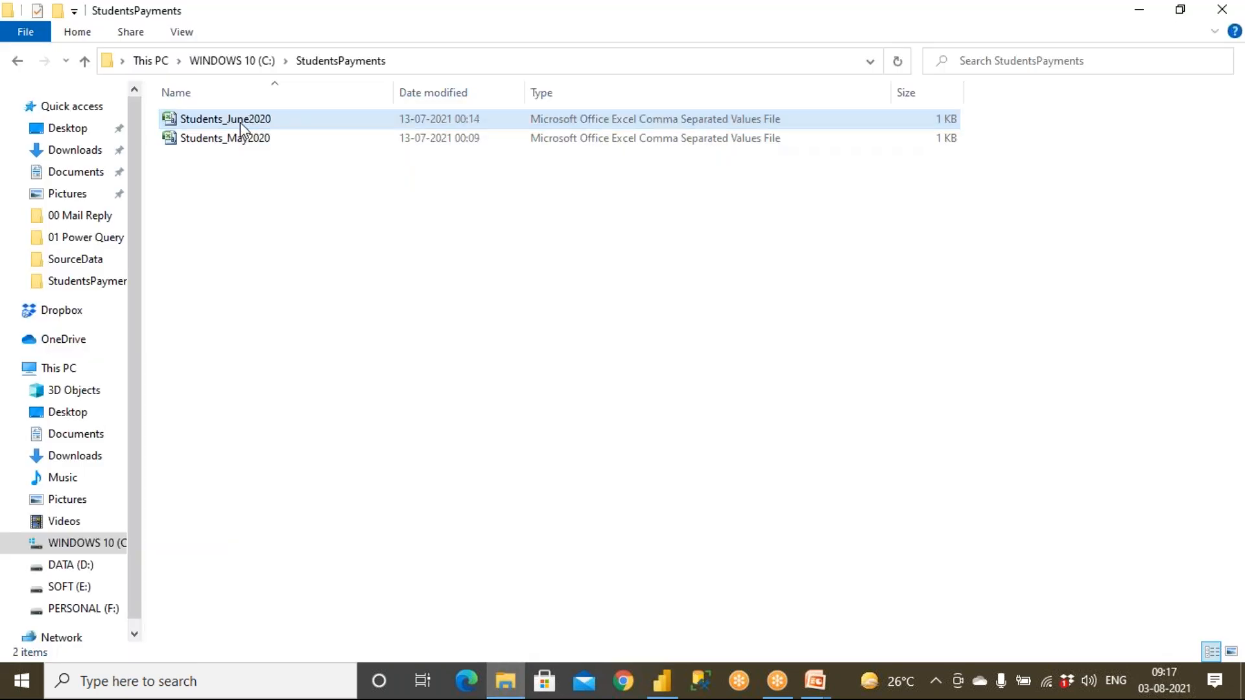
pyautogui.click(317, 192)
pyautogui.click(661, 681)
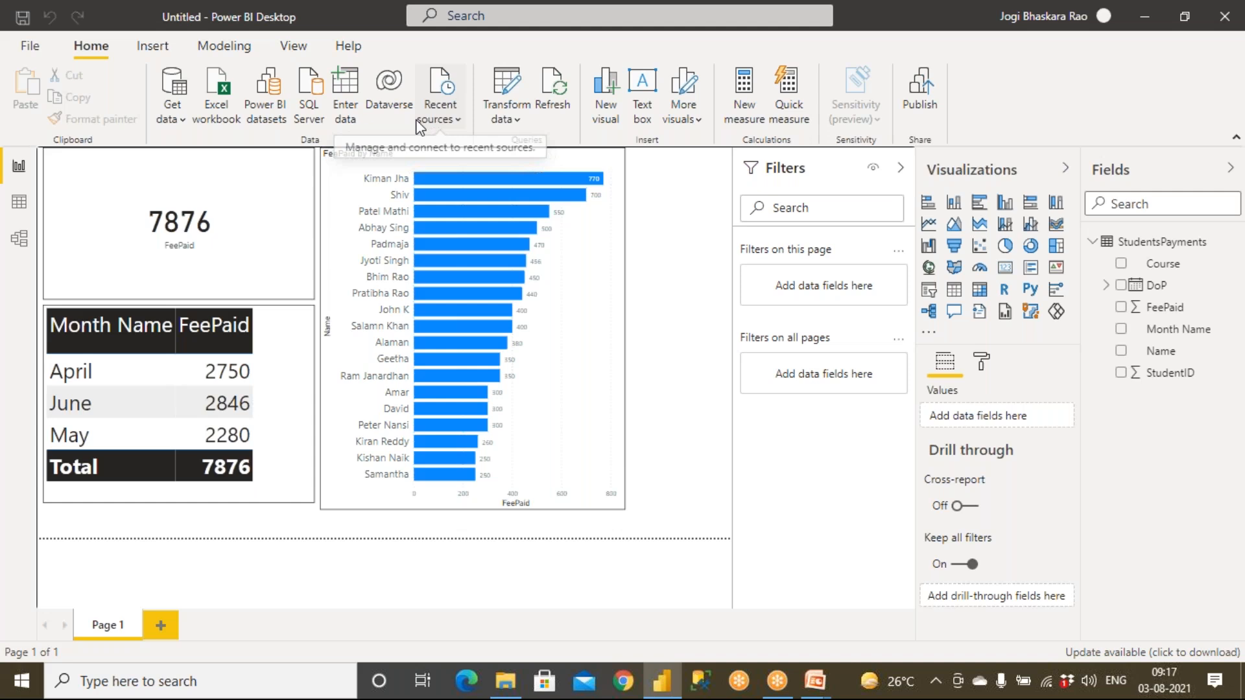
pyautogui.click(551, 94)
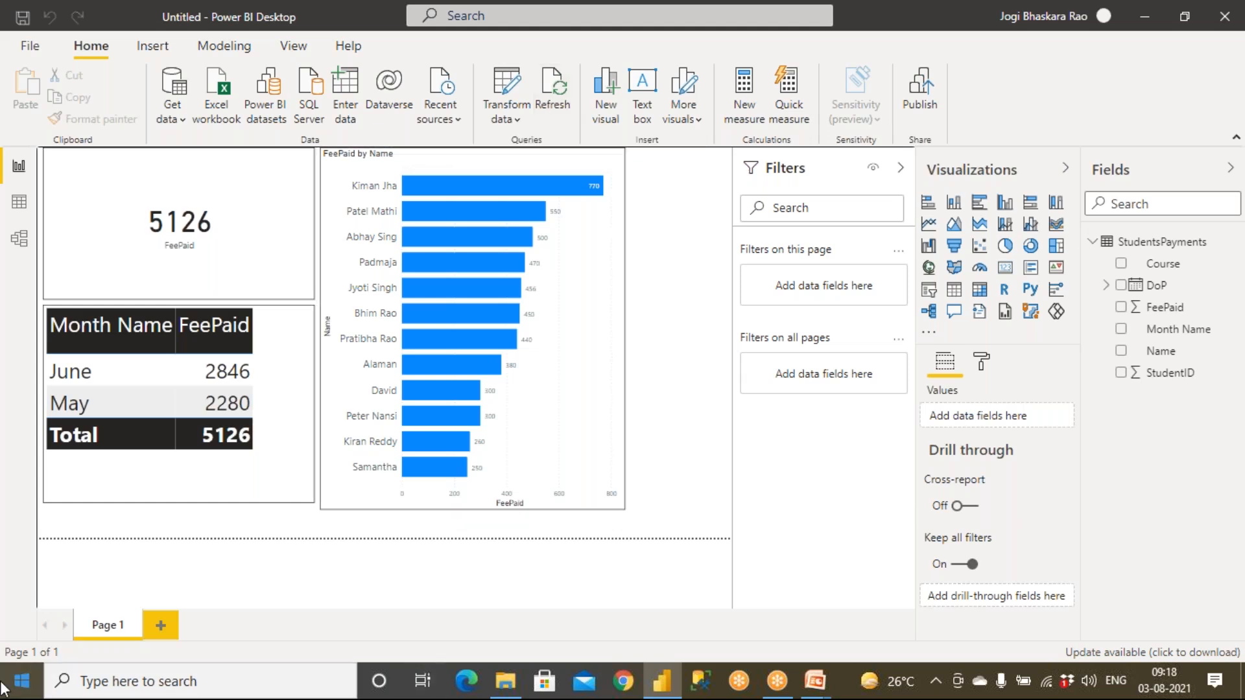
# - Look over the StudentsPayments folder and switch to the PowerPoint slide show on Append Queries (Union All)
pyautogui.click(505, 681)
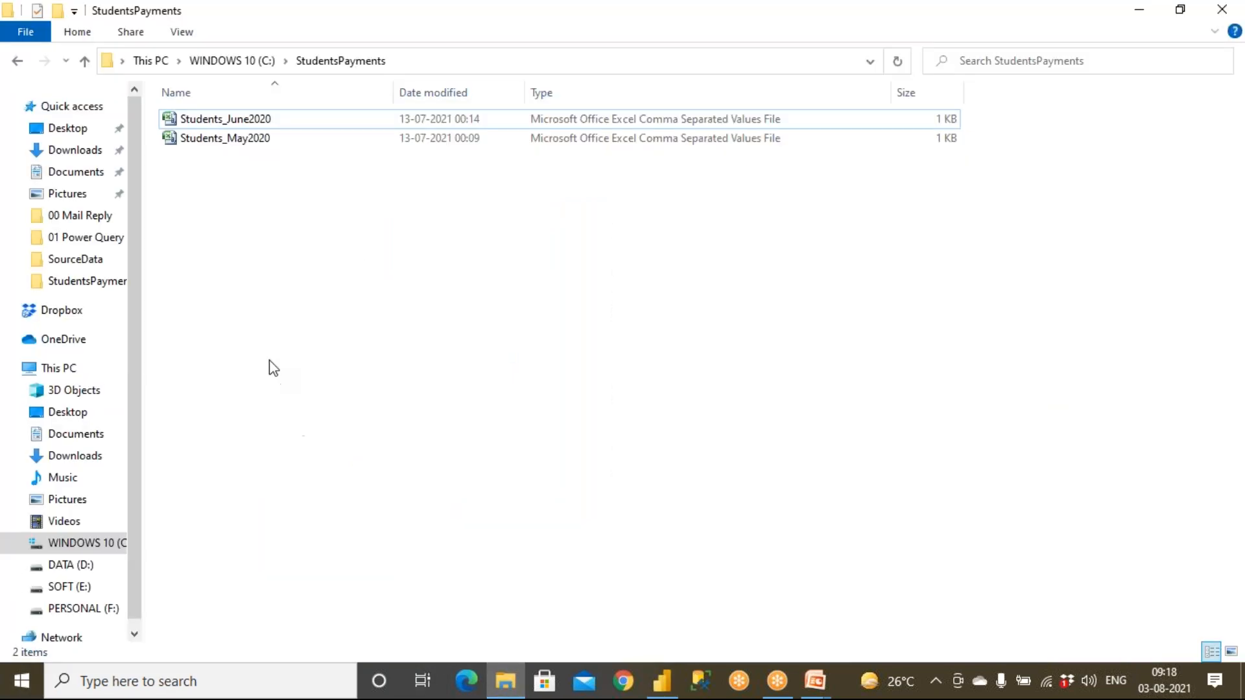
pyautogui.click(623, 139)
pyautogui.click(814, 681)
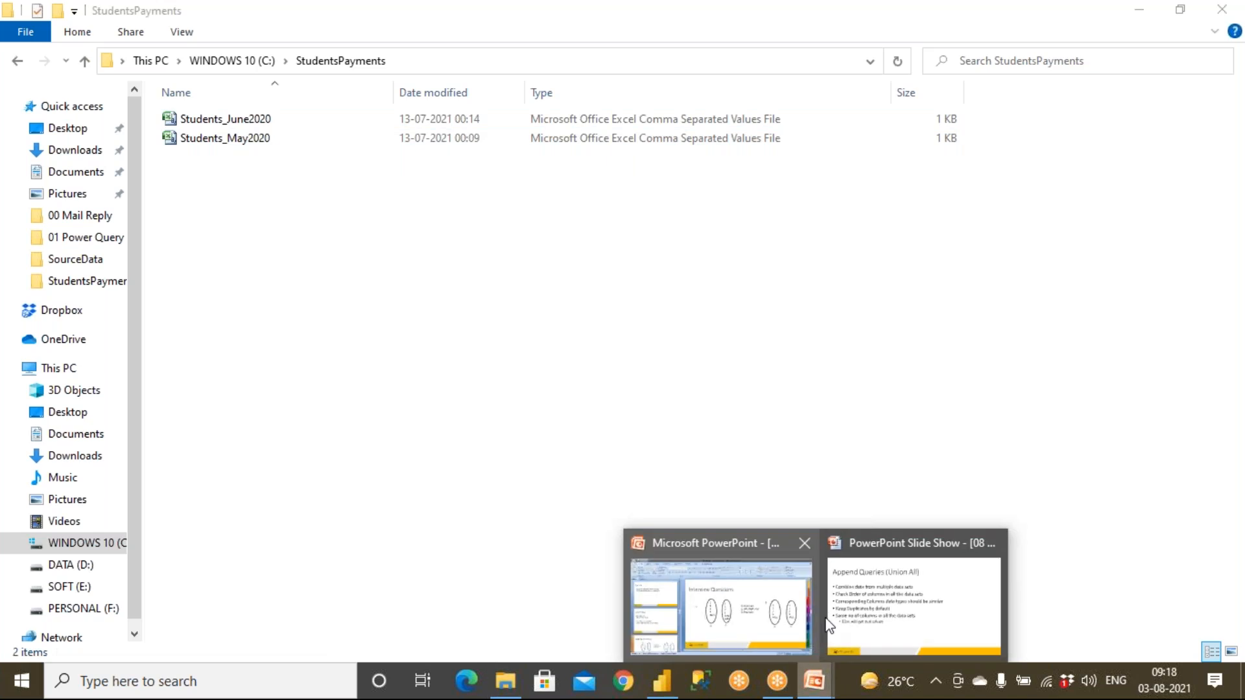
pyautogui.click(827, 639)
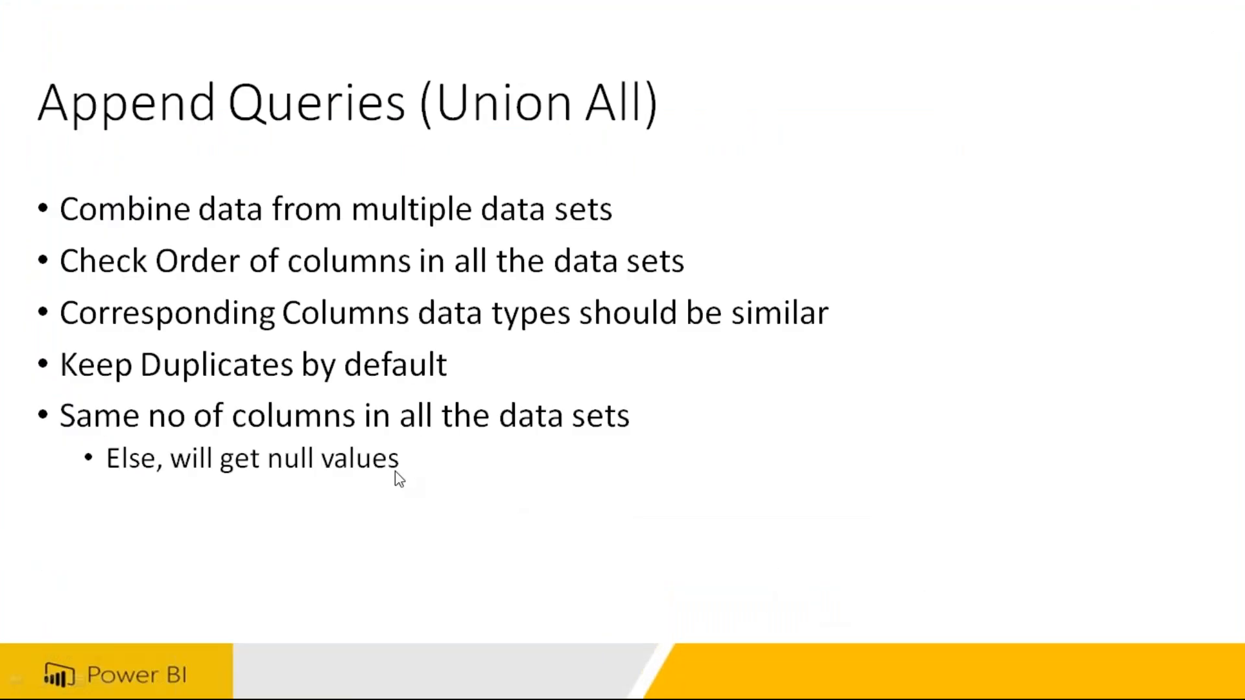